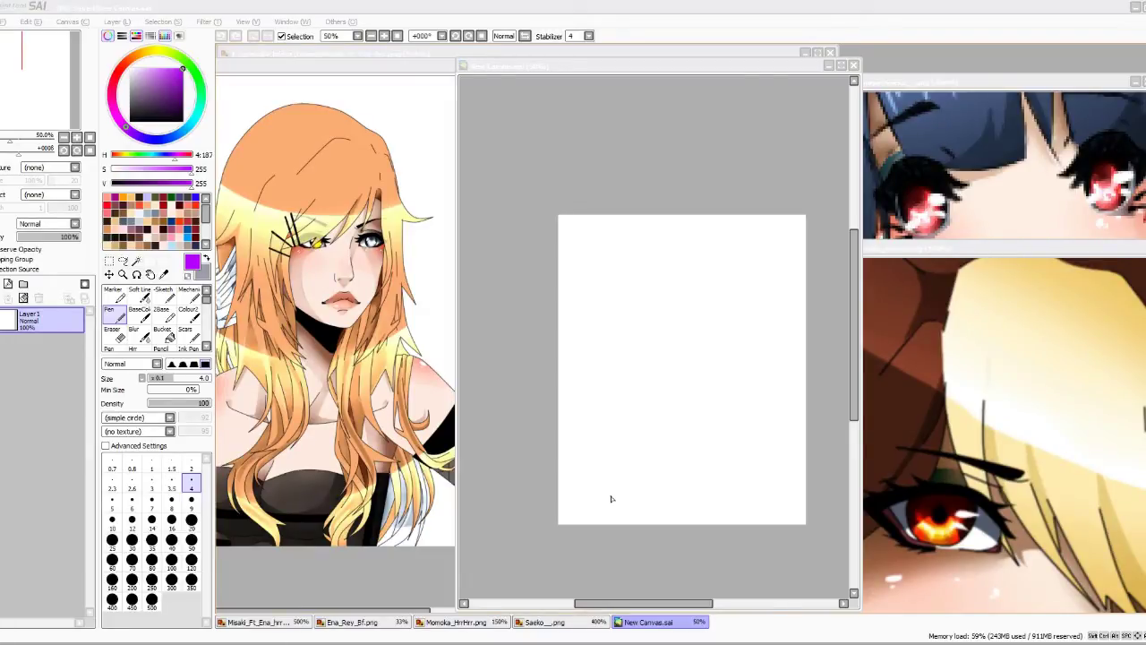
Bring up the Ena_Rey_Bf.png drawing and examine the character's face and eyes up close.
{"action": "left_click", "coordinate": [355, 625]}
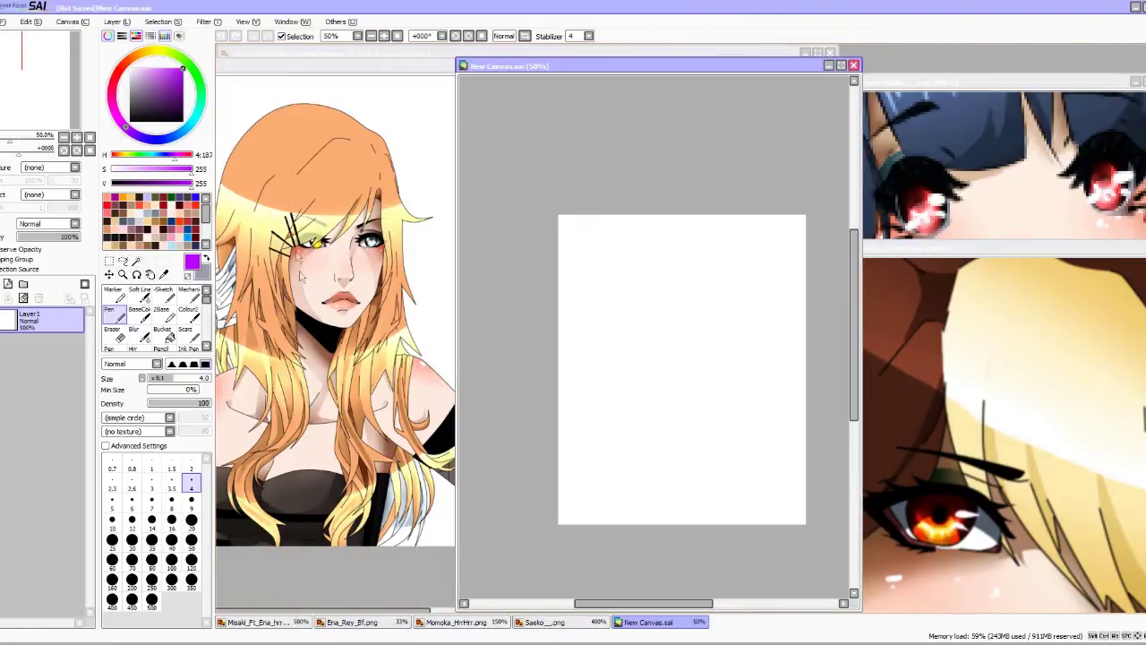
{"action": "left_click", "coordinate": [394, 621]}
{"action": "scroll", "coordinate": [524, 248], "scroll_direction": "up", "scroll_amount": 5}
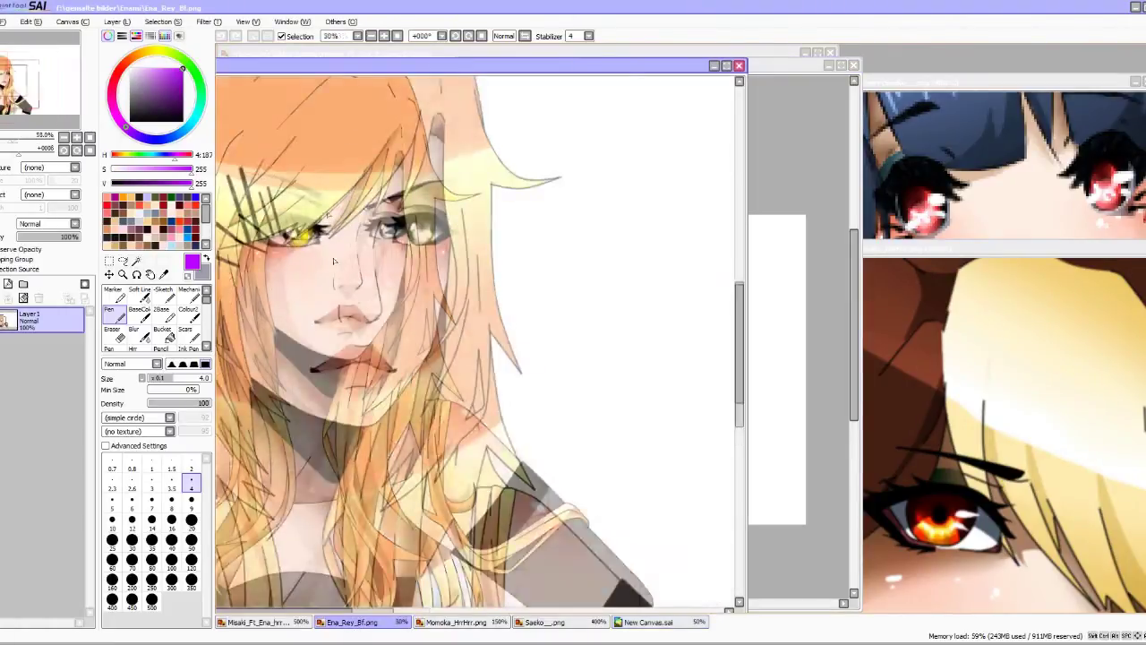
{"action": "scroll", "coordinate": [524, 248], "scroll_direction": "up", "scroll_amount": 2}
{"action": "scroll", "coordinate": [524, 249], "scroll_direction": "down", "scroll_amount": 6}
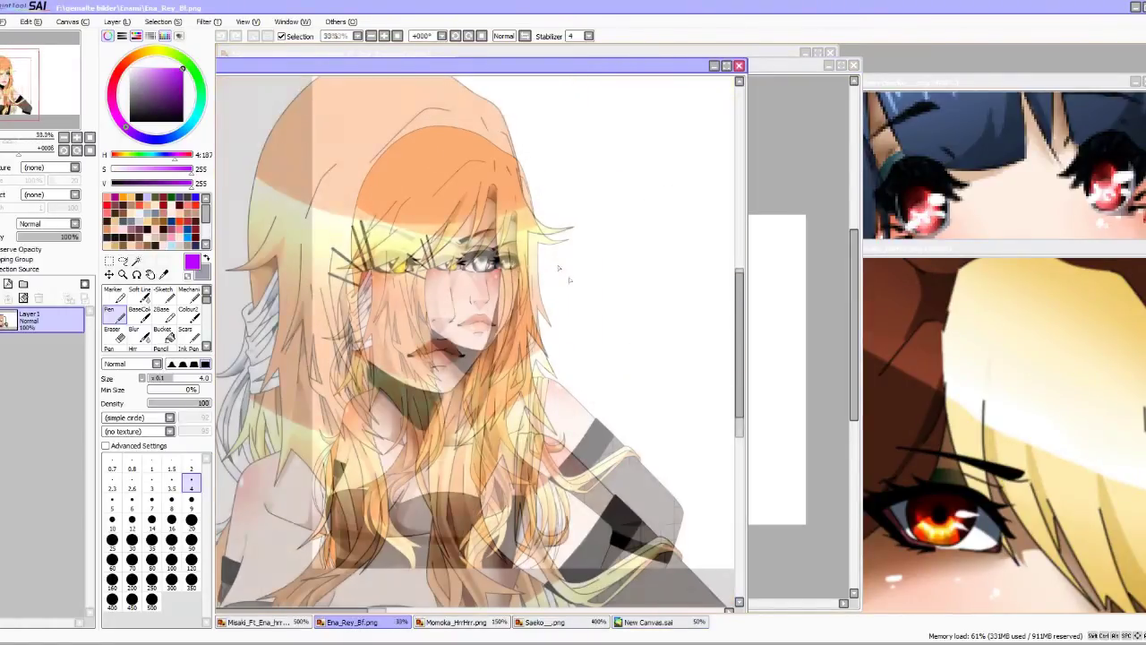
Examine the eyes and faces in the open Saeko and Momoka drawings, and return to New Canvas.sai.
{"action": "left_click", "coordinate": [529, 626]}
{"action": "scroll", "coordinate": [925, 195], "scroll_direction": "up", "scroll_amount": 3}
{"action": "scroll", "coordinate": [925, 195], "scroll_direction": "down", "scroll_amount": 3}
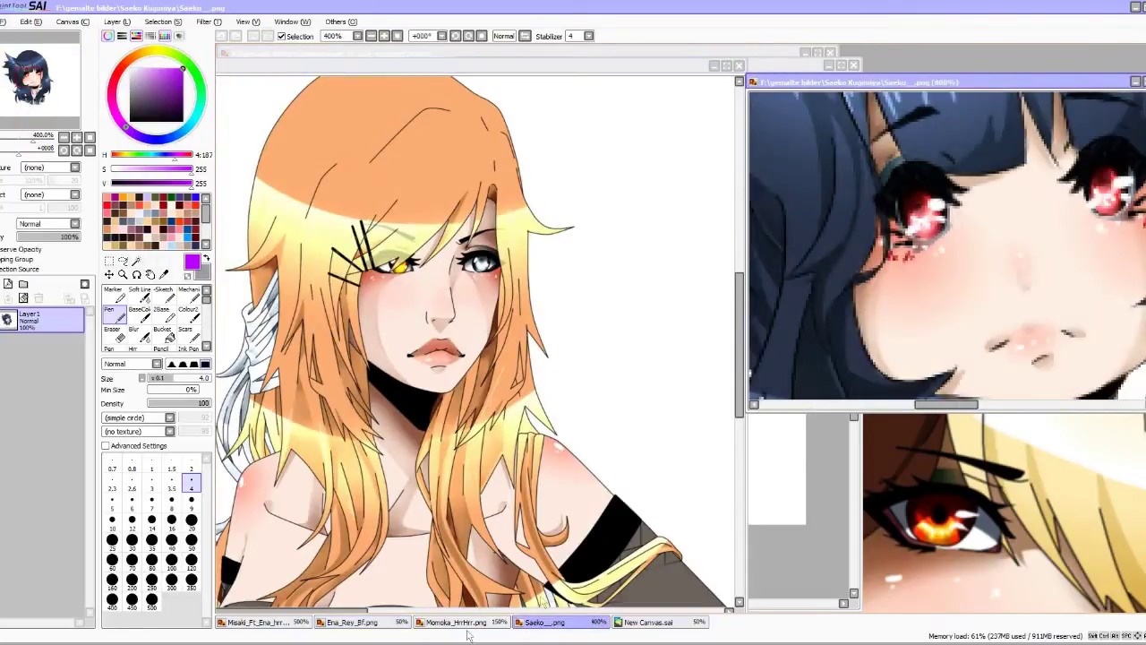
{"action": "left_click", "coordinate": [466, 622]}
{"action": "scroll", "coordinate": [867, 288], "scroll_direction": "up", "scroll_amount": 1}
{"action": "scroll", "coordinate": [867, 288], "scroll_direction": "down", "scroll_amount": 4}
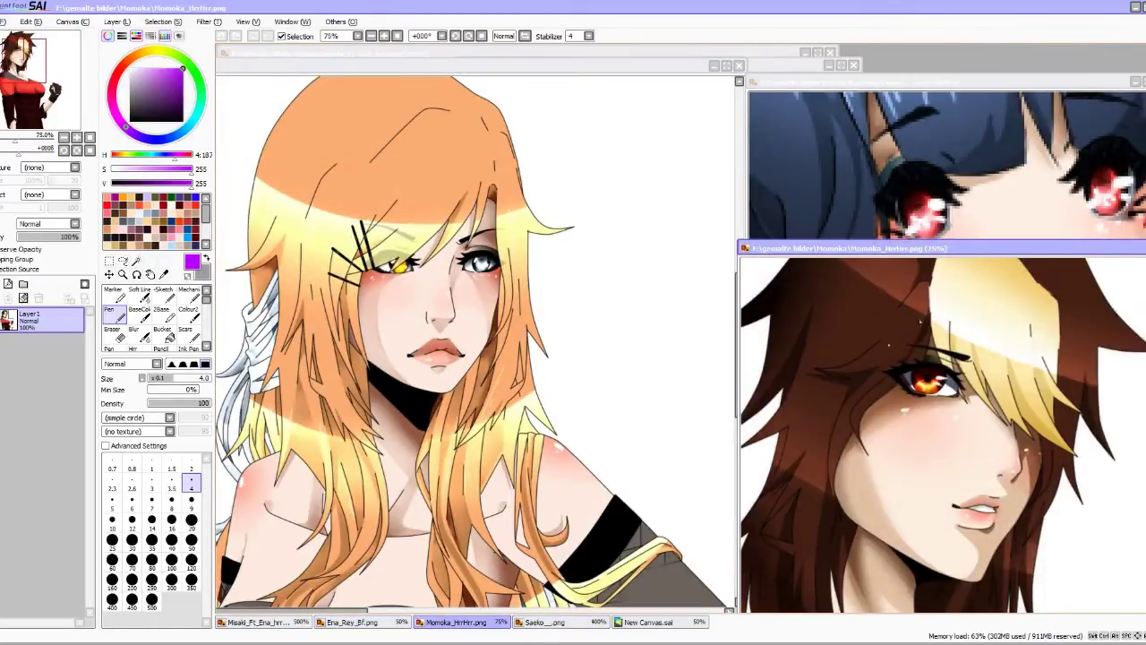
{"action": "left_click", "coordinate": [643, 622]}
{"action": "scroll", "coordinate": [583, 264], "scroll_direction": "down", "scroll_amount": 1}
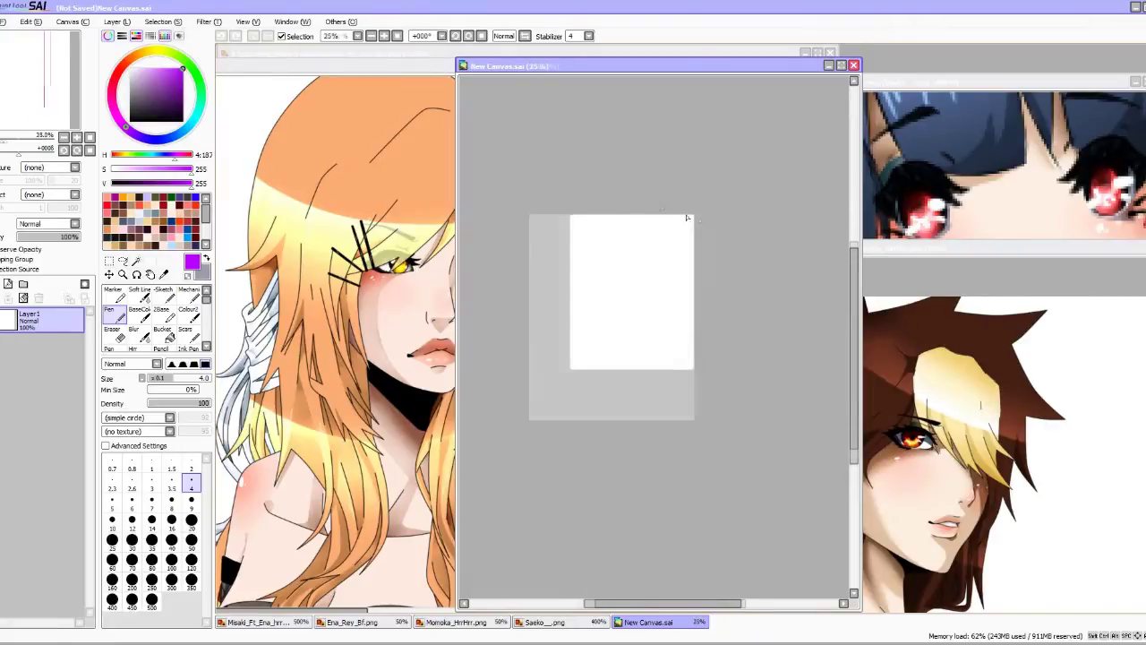
Browse the drawing folders and open Lisaminelly_ft_Yoshiko_we_dont_Care.png from the Yoshiko folder.
{"action": "left_click", "coordinate": [8, 20]}
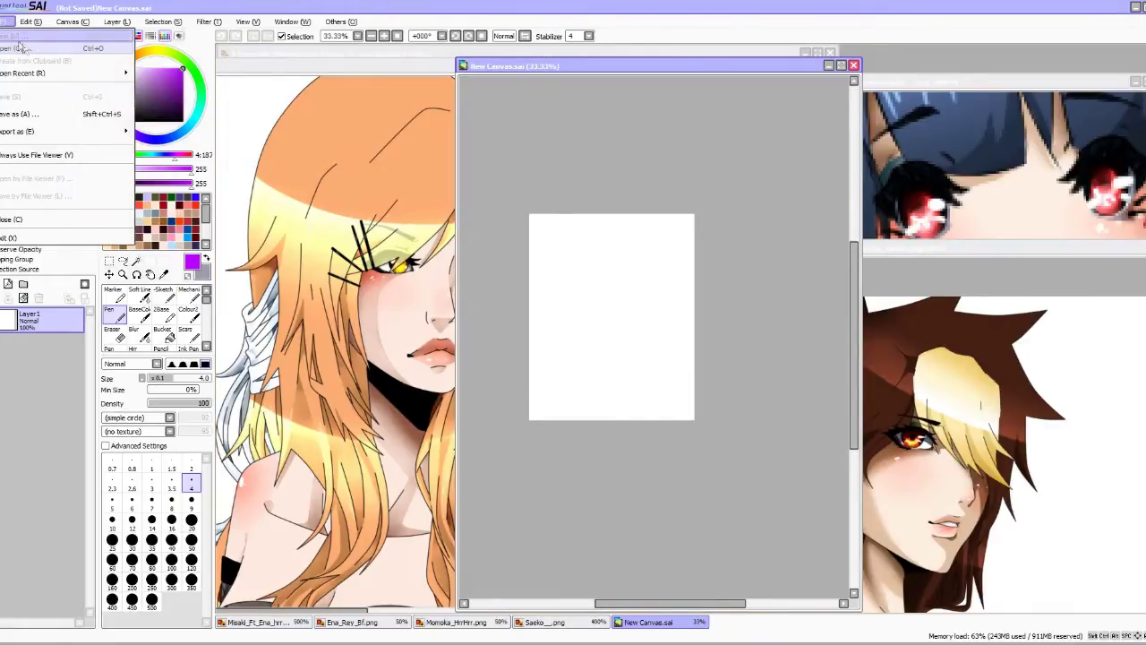
{"action": "left_click", "coordinate": [36, 49]}
{"action": "key", "text": "Down"}
{"action": "key", "text": "Down"}
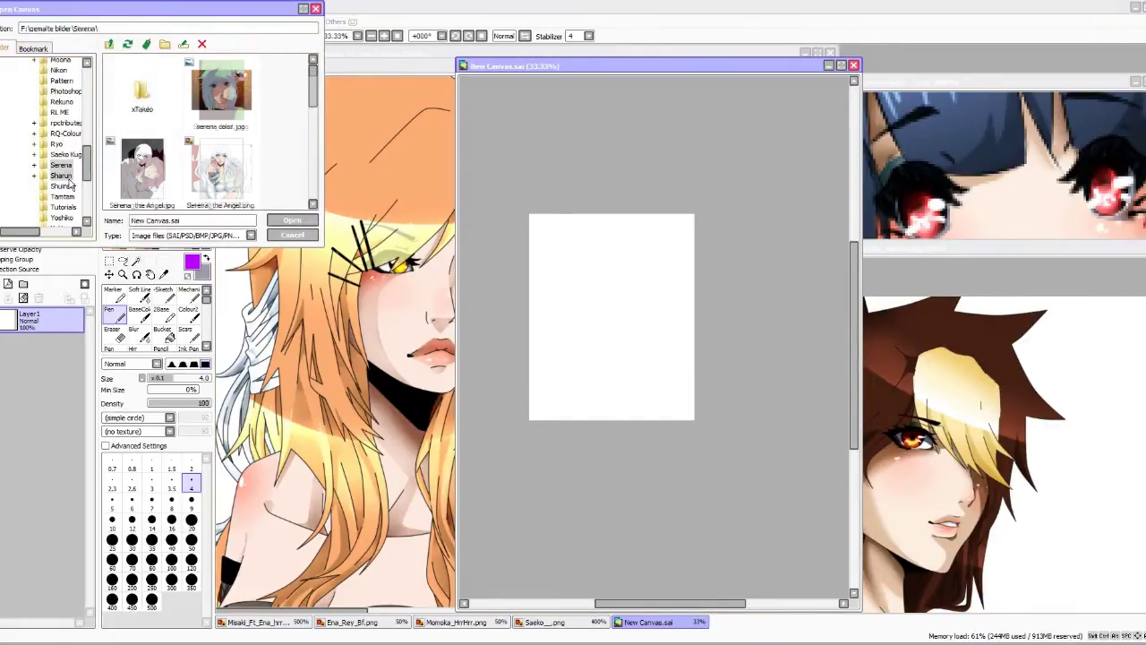
{"action": "left_click_drag", "start_coordinate": [87, 163], "coordinate": [87, 171]}
{"action": "left_click", "coordinate": [65, 154]}
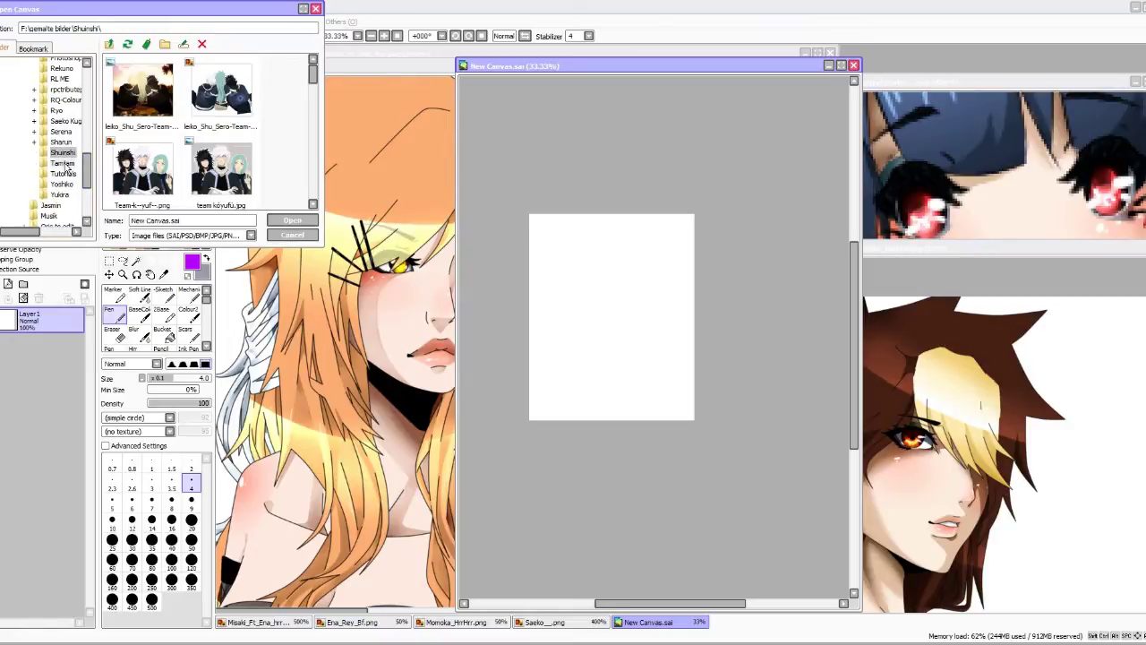
{"action": "key", "text": "Down"}
{"action": "key", "text": "Down"}
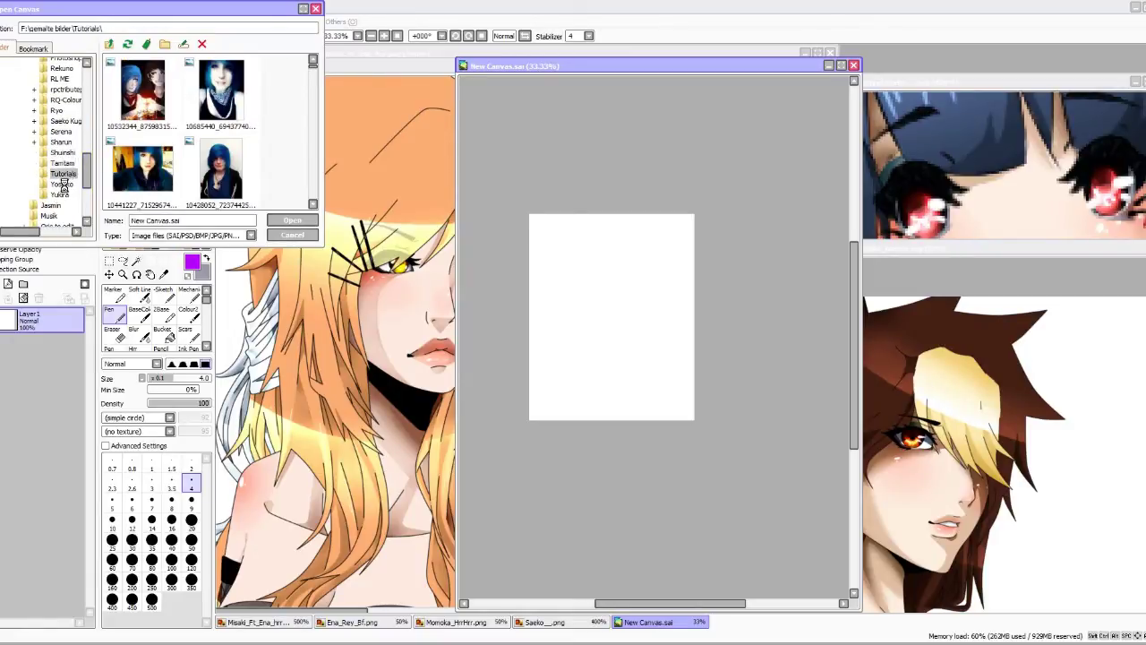
{"action": "left_click", "coordinate": [63, 185]}
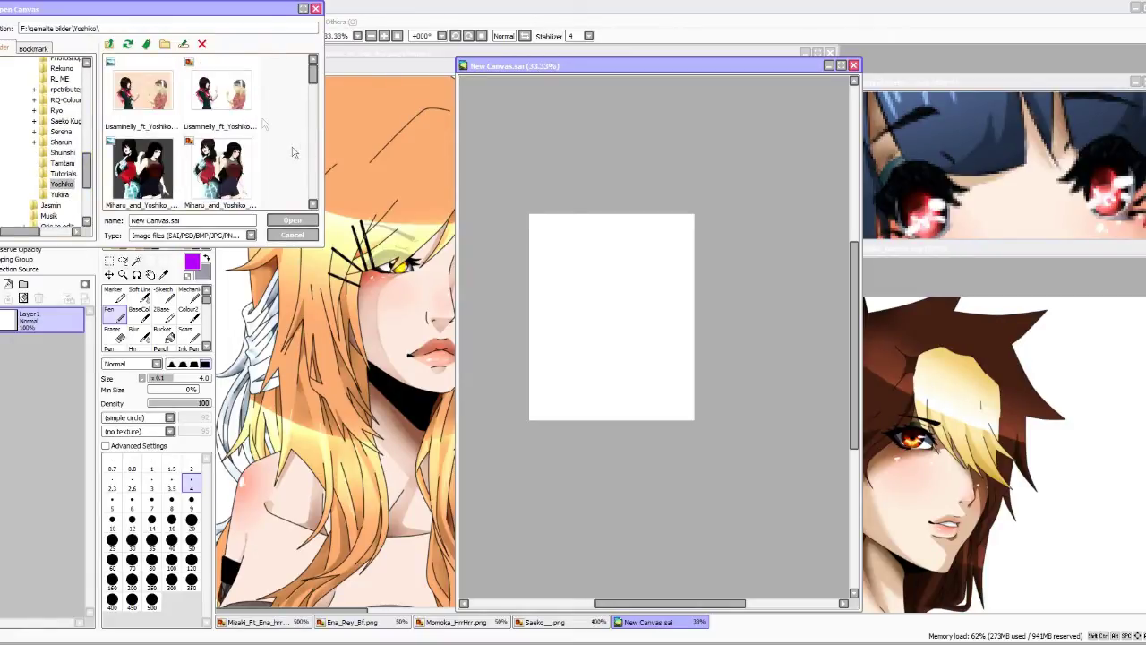
{"action": "double_click", "coordinate": [240, 99]}
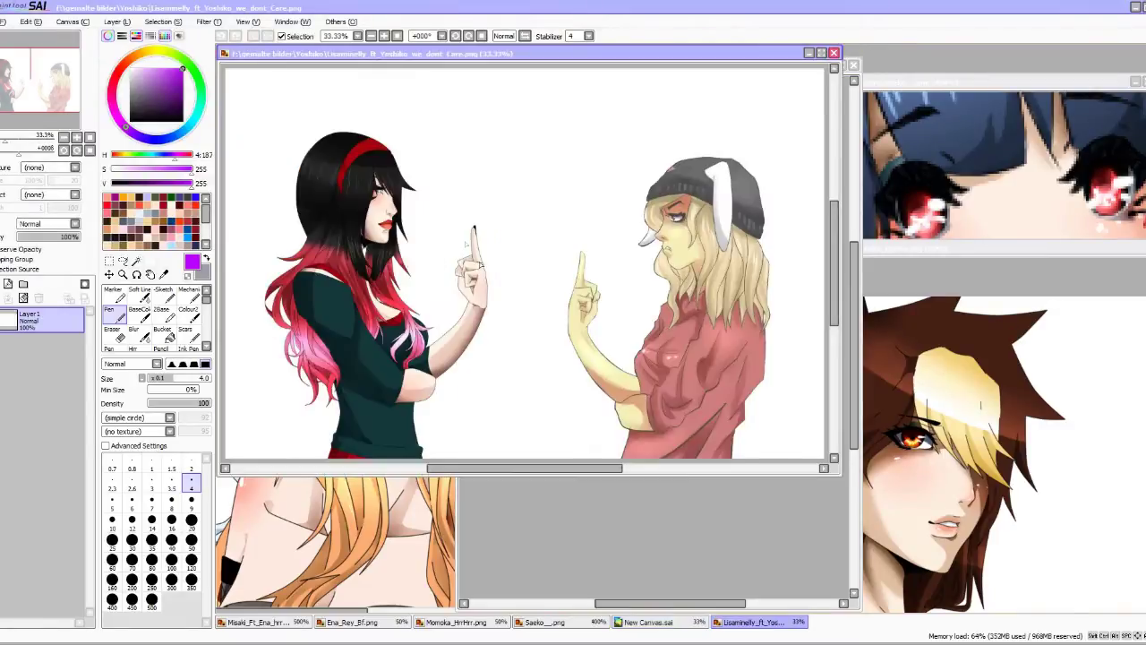
Examine the two characters in the Yoshiko drawing up close and close the file.
{"action": "scroll", "coordinate": [405, 128], "scroll_direction": "up", "scroll_amount": 6}
{"action": "scroll", "coordinate": [405, 128], "scroll_direction": "down", "scroll_amount": 6}
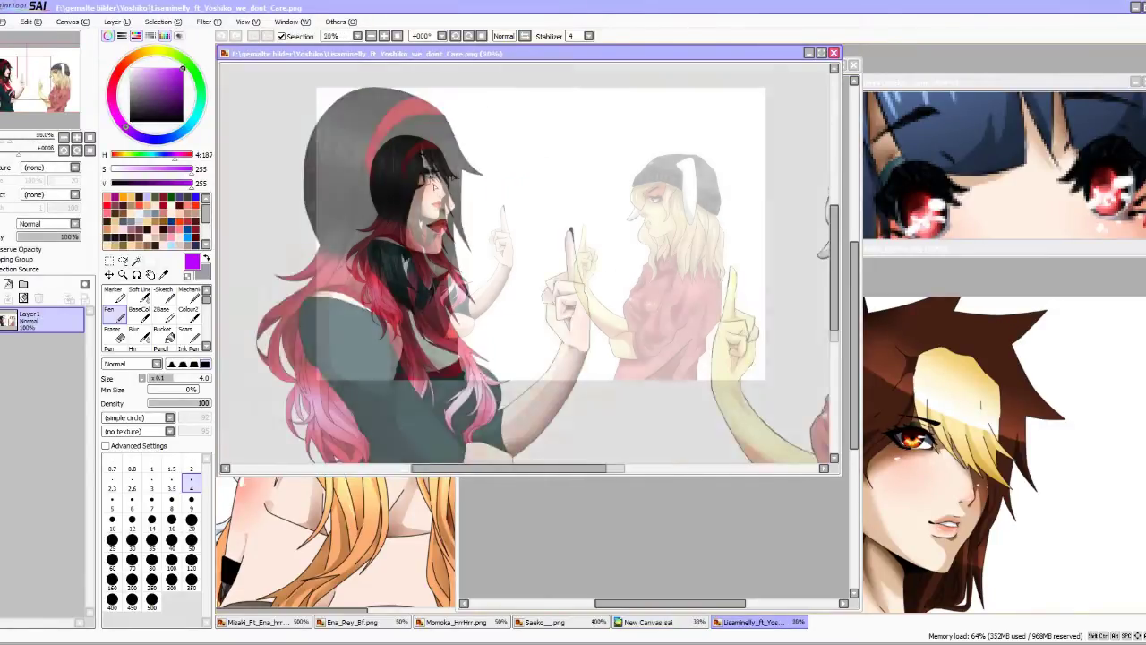
{"action": "left_click", "coordinate": [833, 53]}
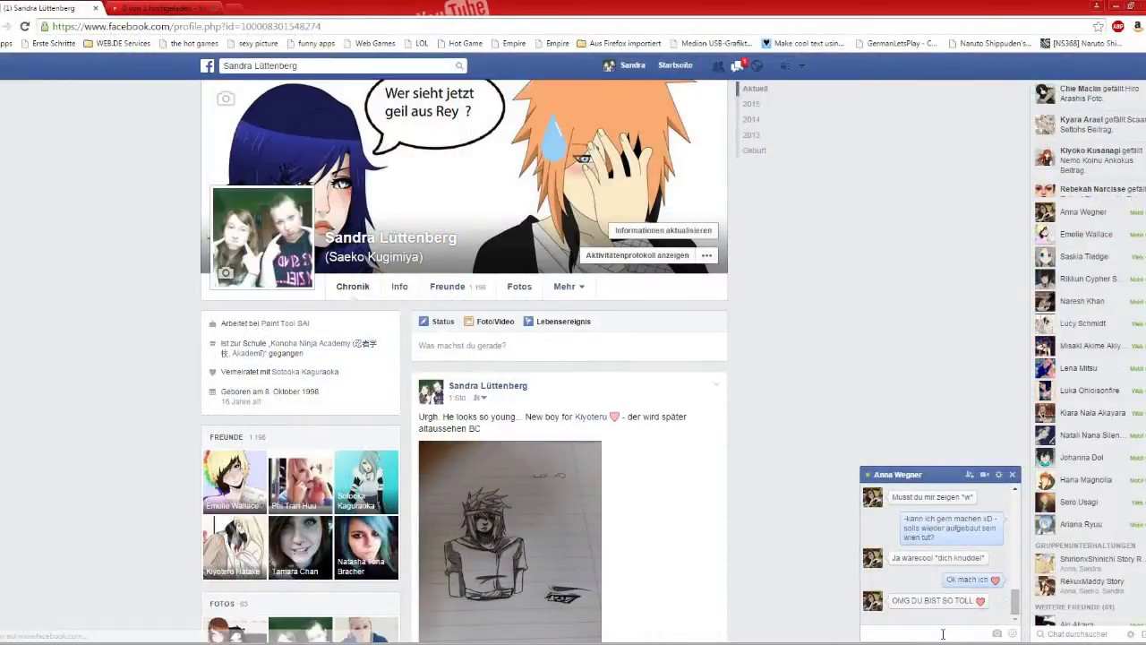
Send the reply "<3" in the open Facebook chat and switch back to PaintTool SAI.
{"action": "type", "text": "<3"}
{"action": "key", "text": "Return"}
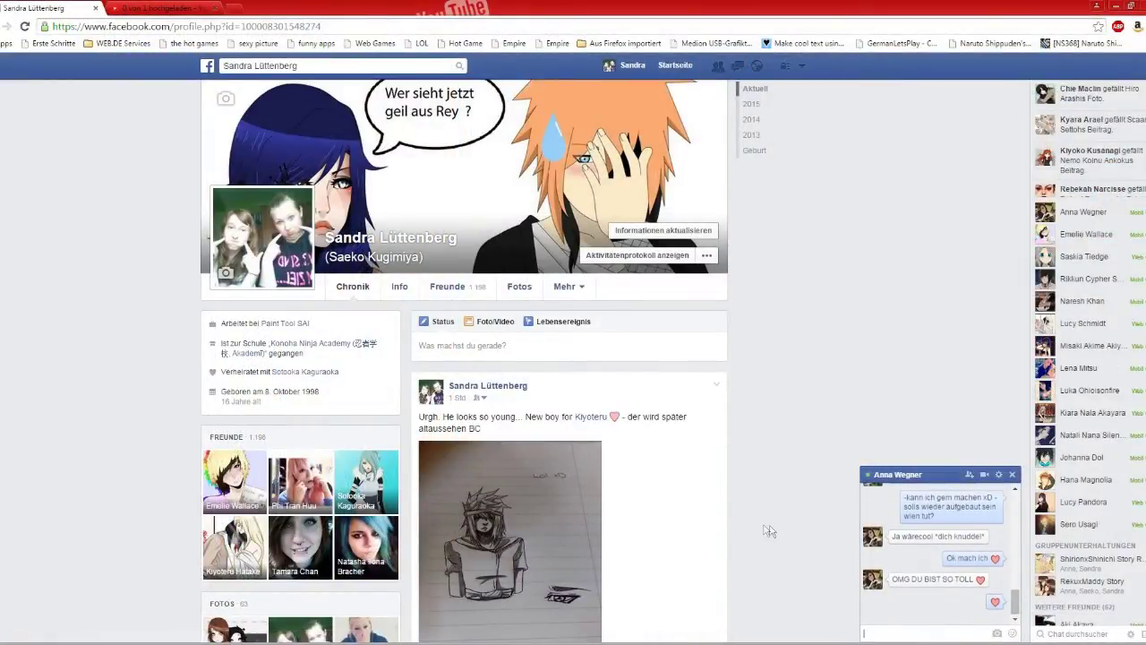
{"action": "left_click", "coordinate": [266, 625]}
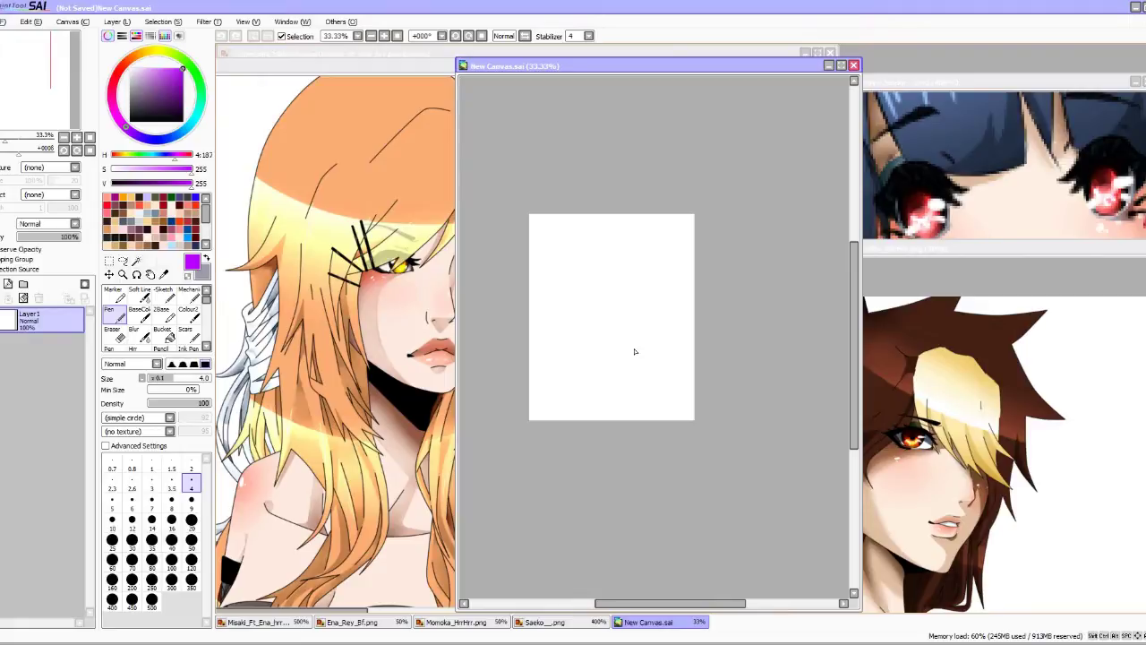
Set the Pen tool's brush size to 9 for drawing on the blank canvas.
{"action": "scroll", "coordinate": [574, 283], "scroll_direction": "up", "scroll_amount": 1}
{"action": "left_click", "coordinate": [191, 500]}
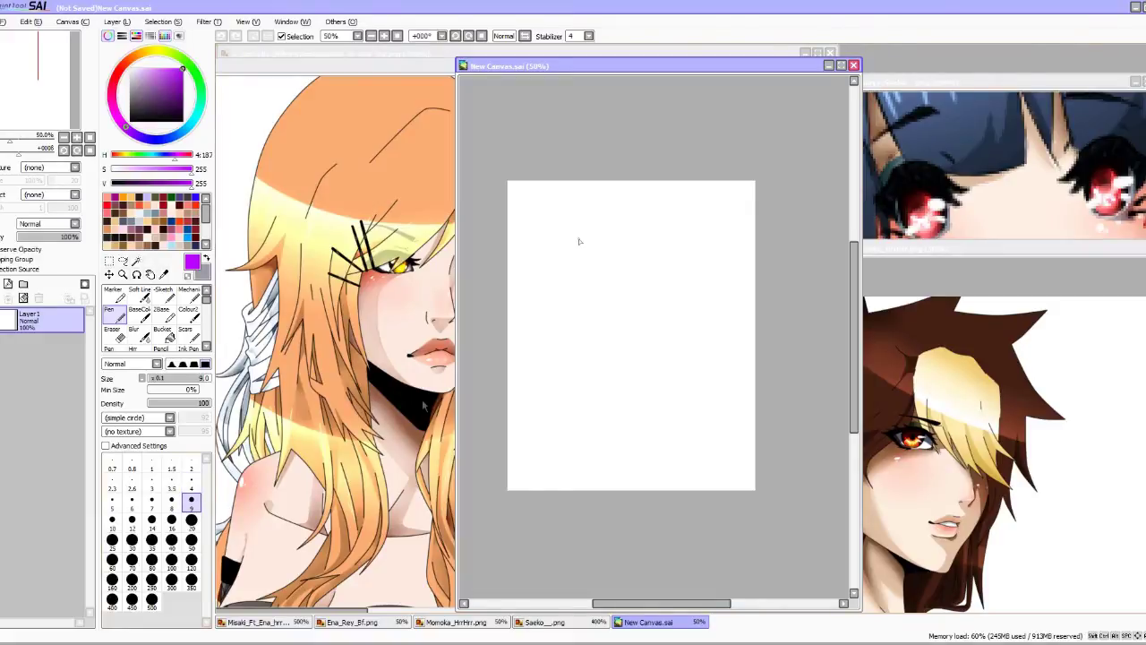
{"action": "scroll", "coordinate": [591, 215], "scroll_direction": "down", "scroll_amount": 1}
{"action": "scroll", "coordinate": [555, 286], "scroll_direction": "up", "scroll_amount": 1}
{"action": "scroll", "coordinate": [622, 205], "scroll_direction": "up", "scroll_amount": 1}
{"action": "scroll", "coordinate": [586, 224], "scroll_direction": "down", "scroll_amount": 1}
{"action": "scroll", "coordinate": [652, 191], "scroll_direction": "up", "scroll_amount": 1}
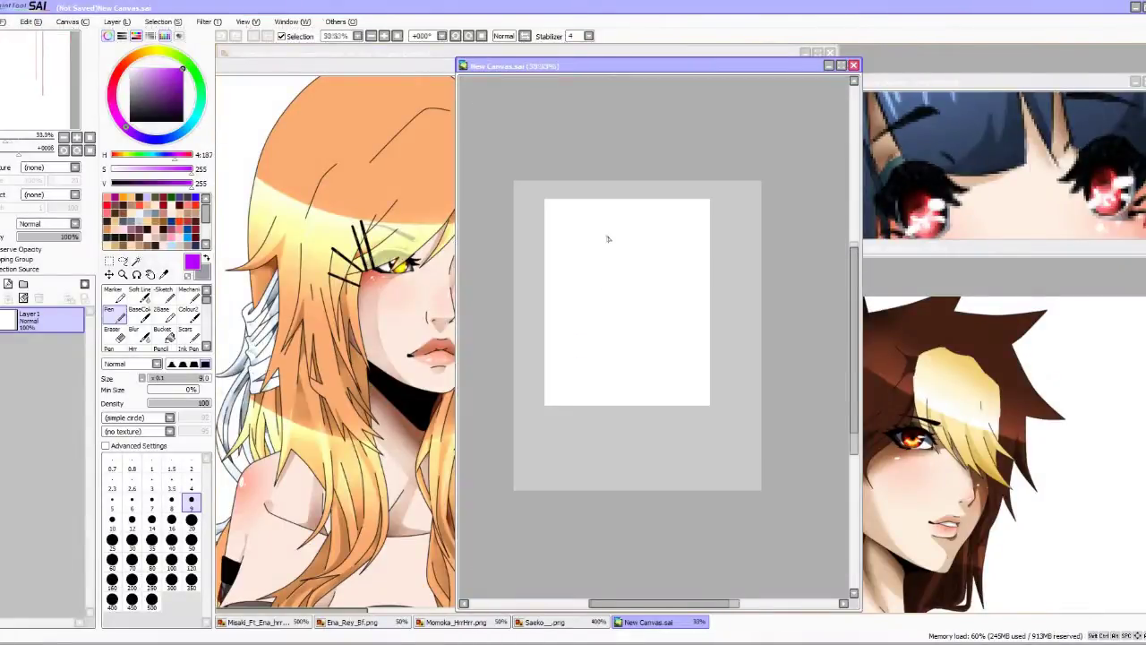
{"action": "scroll", "coordinate": [606, 233], "scroll_direction": "up", "scroll_amount": 2}
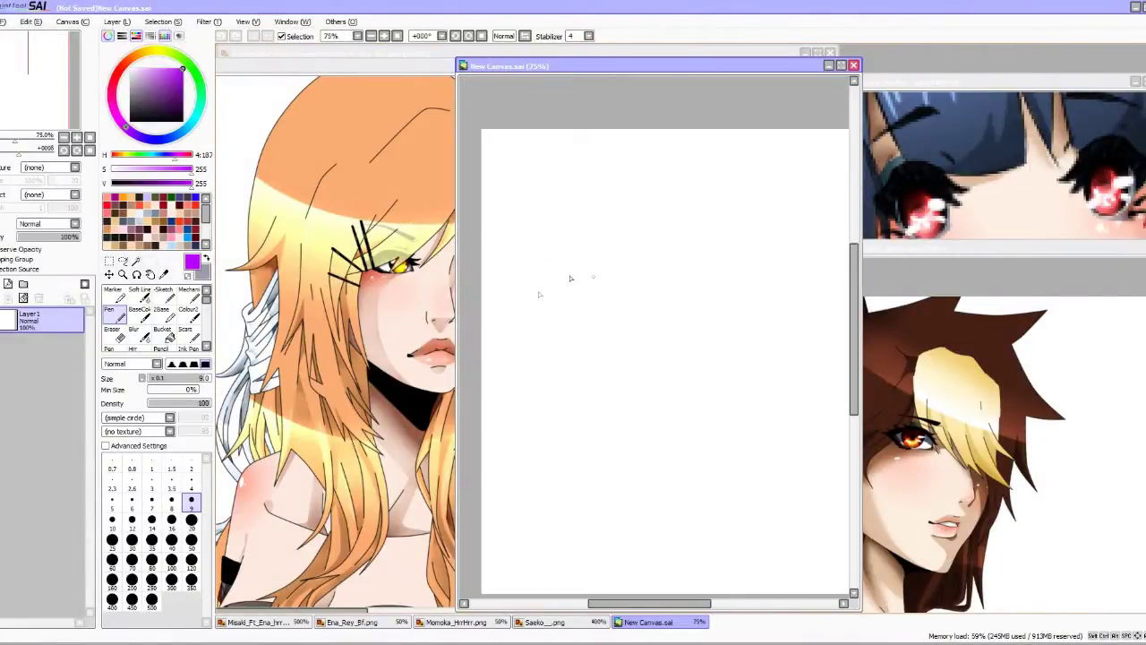
Scribble overlapping purple loops on the blank canvas as a pen test, and clear the layer.
{"action": "mouse_move", "coordinate": [573, 252]}
{"action": "left_mouse_down"}
{"action": "mouse_move", "coordinate": [528, 281]}
{"action": "mouse_move", "coordinate": [564, 315]}
{"action": "mouse_move", "coordinate": [618, 295]}
{"action": "mouse_move", "coordinate": [591, 354]}
{"action": "left_mouse_up"}
{"action": "mouse_move", "coordinate": [581, 418]}
{"action": "left_mouse_down"}
{"action": "mouse_move", "coordinate": [627, 386]}
{"action": "mouse_move", "coordinate": [550, 376]}
{"action": "left_mouse_up"}
{"action": "mouse_move", "coordinate": [690, 301]}
{"action": "left_mouse_down"}
{"action": "mouse_move", "coordinate": [676, 331]}
{"action": "mouse_move", "coordinate": [618, 359]}
{"action": "left_mouse_up"}
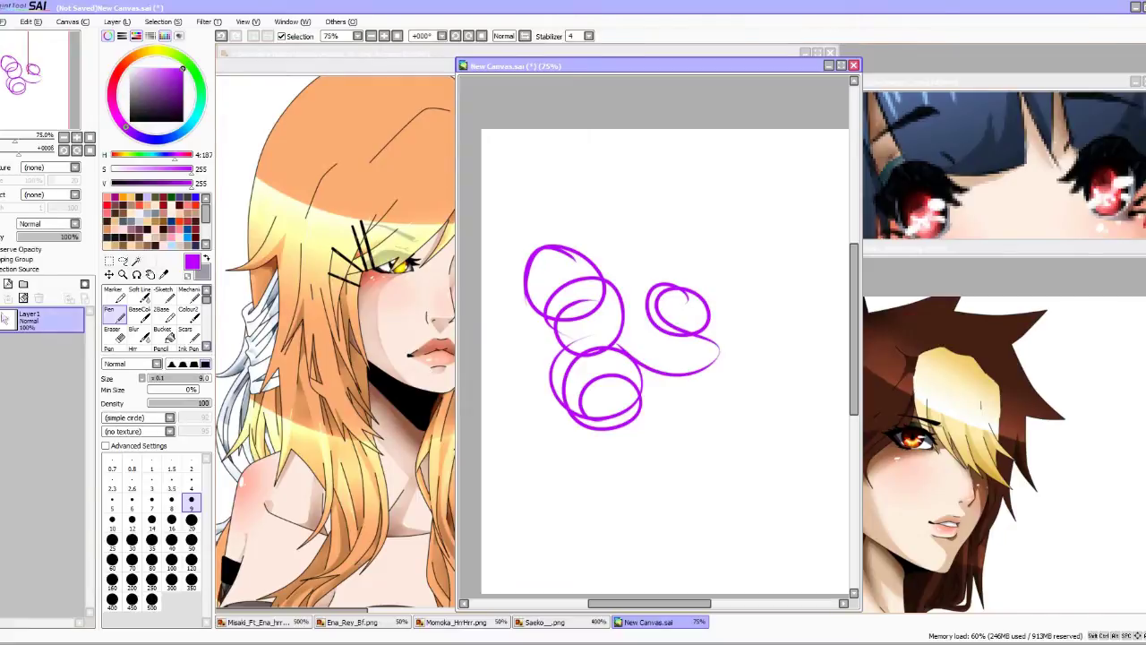
{"action": "left_click", "coordinate": [23, 298]}
{"action": "scroll", "coordinate": [803, 253], "scroll_direction": "down", "scroll_amount": 3}
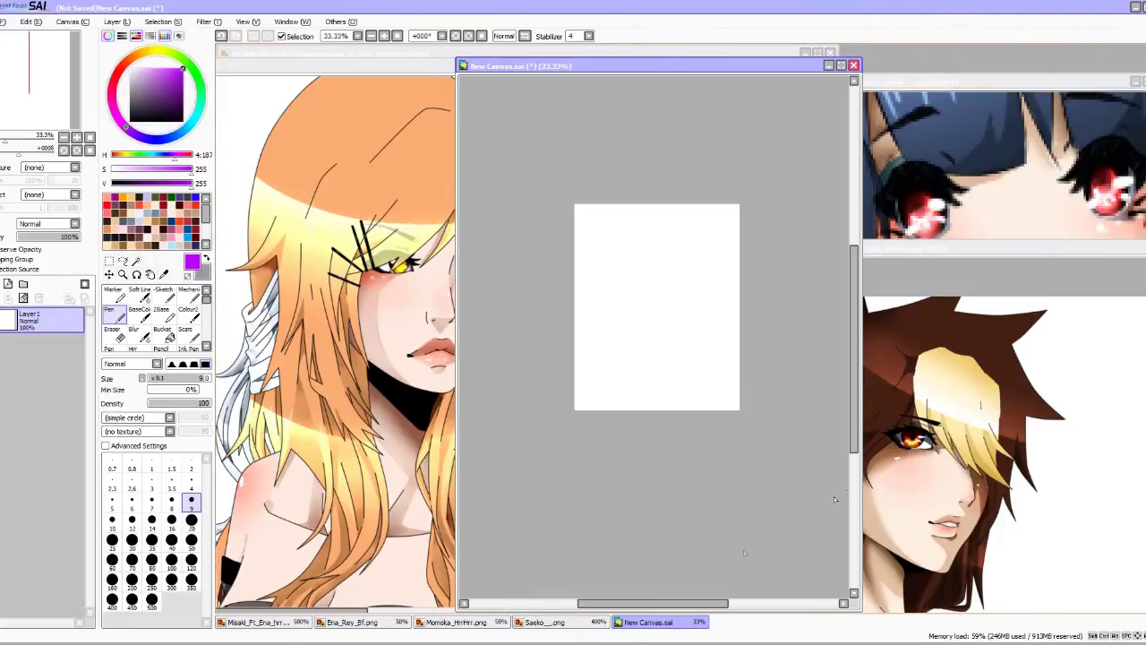
Browse the Photoshop folder's thumbnails and open Noshiko_Isomoto.png.
{"action": "left_click", "coordinate": [10, 21]}
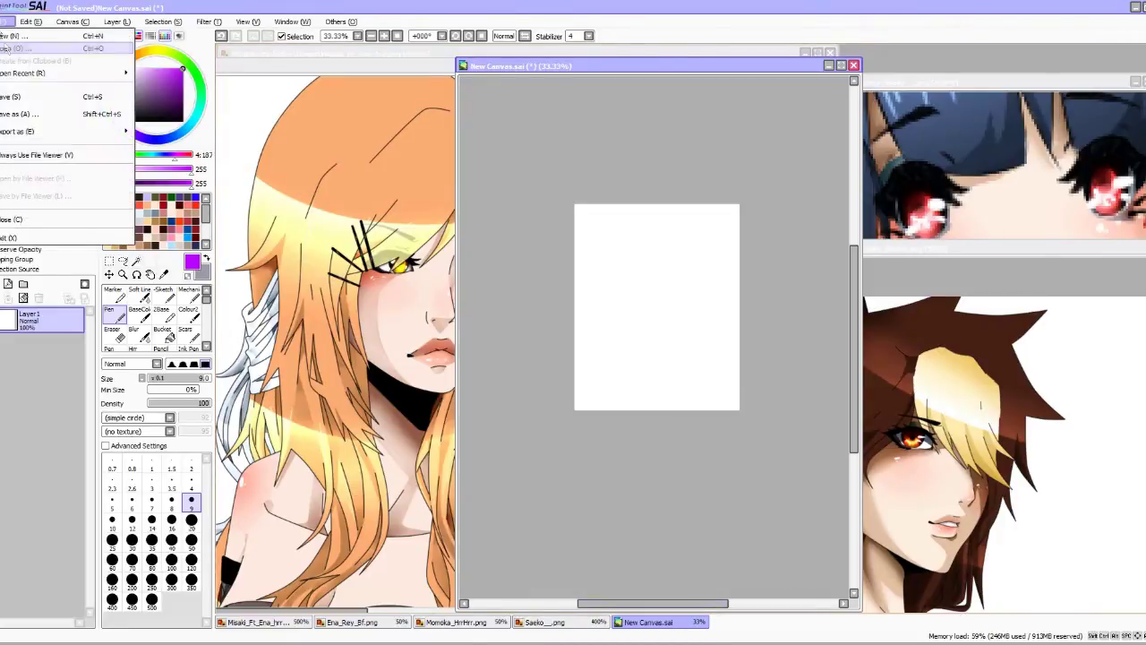
{"action": "left_click", "coordinate": [36, 50]}
{"action": "scroll", "coordinate": [76, 151], "scroll_direction": "up", "scroll_amount": 3}
{"action": "left_click", "coordinate": [65, 139]}
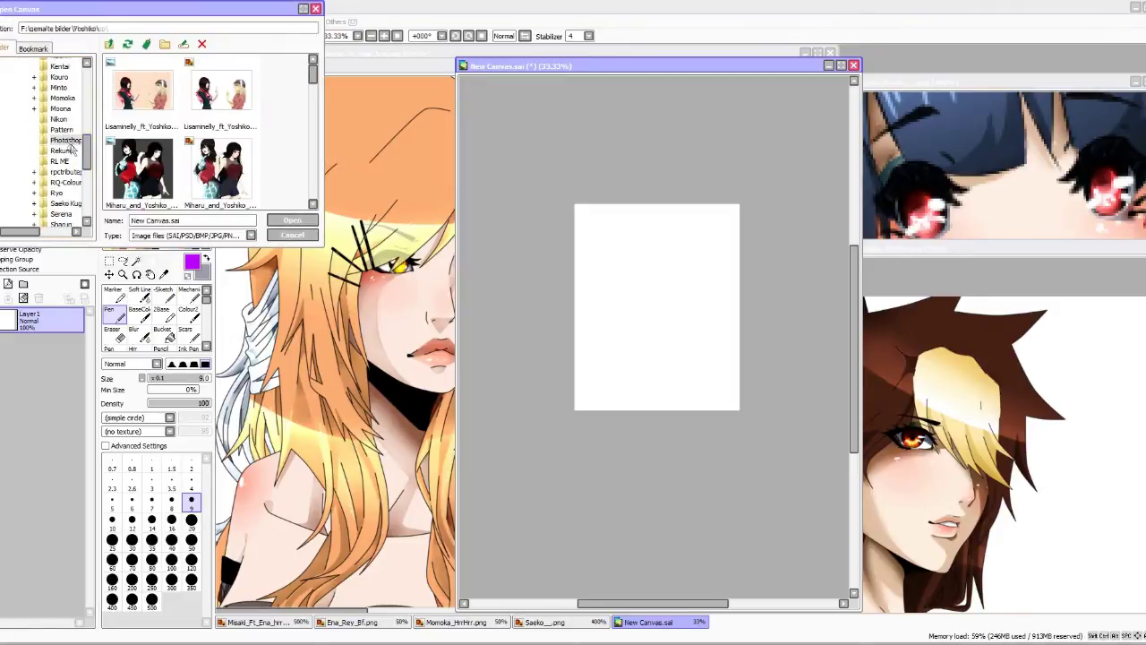
{"action": "scroll", "coordinate": [290, 141], "scroll_direction": "down", "scroll_amount": 8}
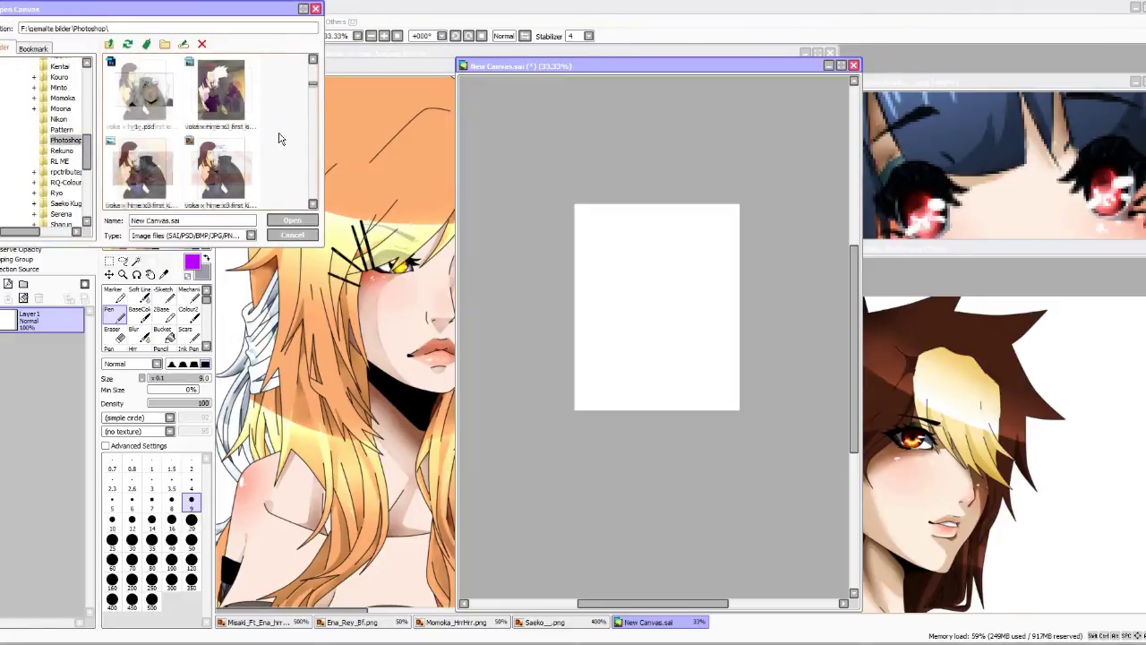
{"action": "scroll", "coordinate": [283, 136], "scroll_direction": "down", "scroll_amount": 8}
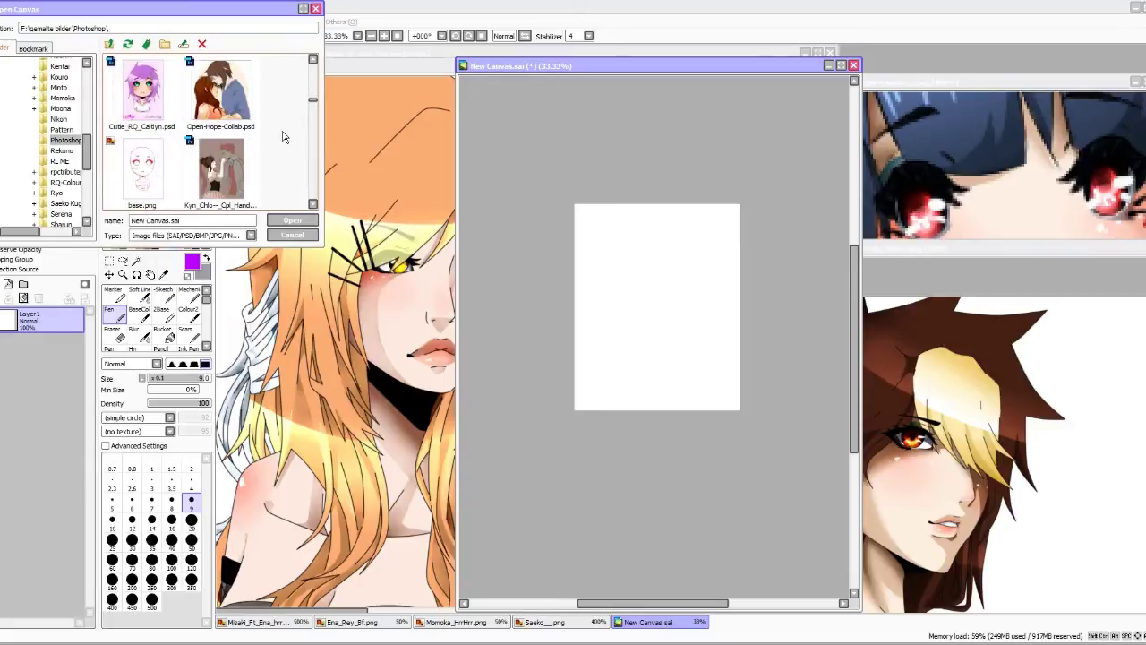
{"action": "scroll", "coordinate": [283, 136], "scroll_direction": "down", "scroll_amount": 8}
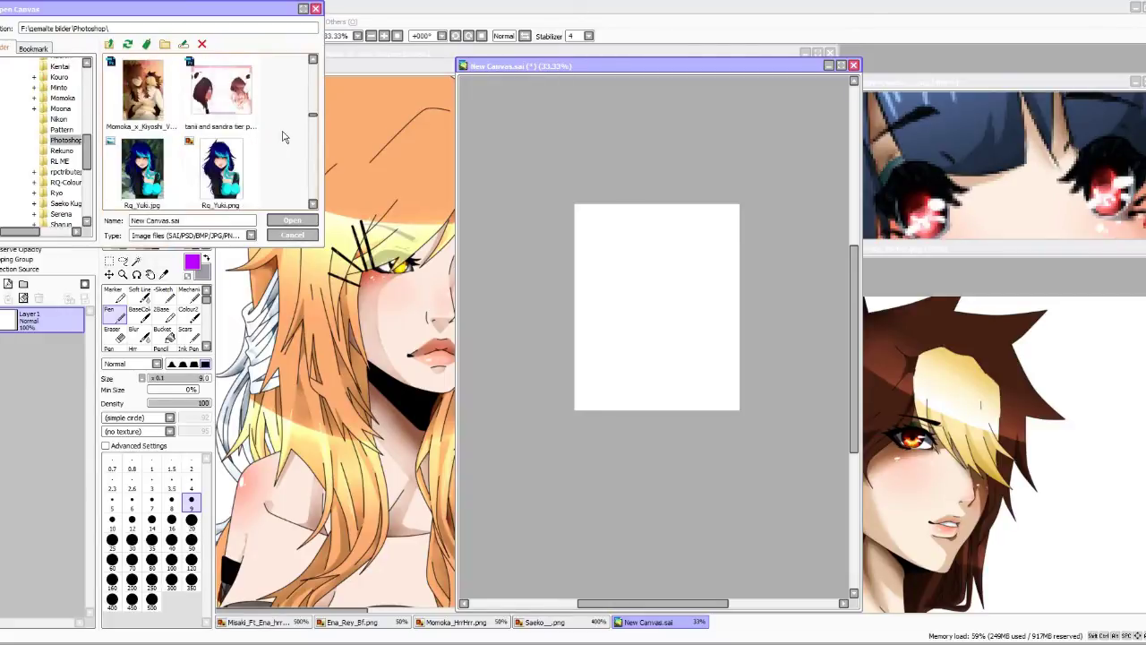
{"action": "scroll", "coordinate": [283, 136], "scroll_direction": "down", "scroll_amount": 8}
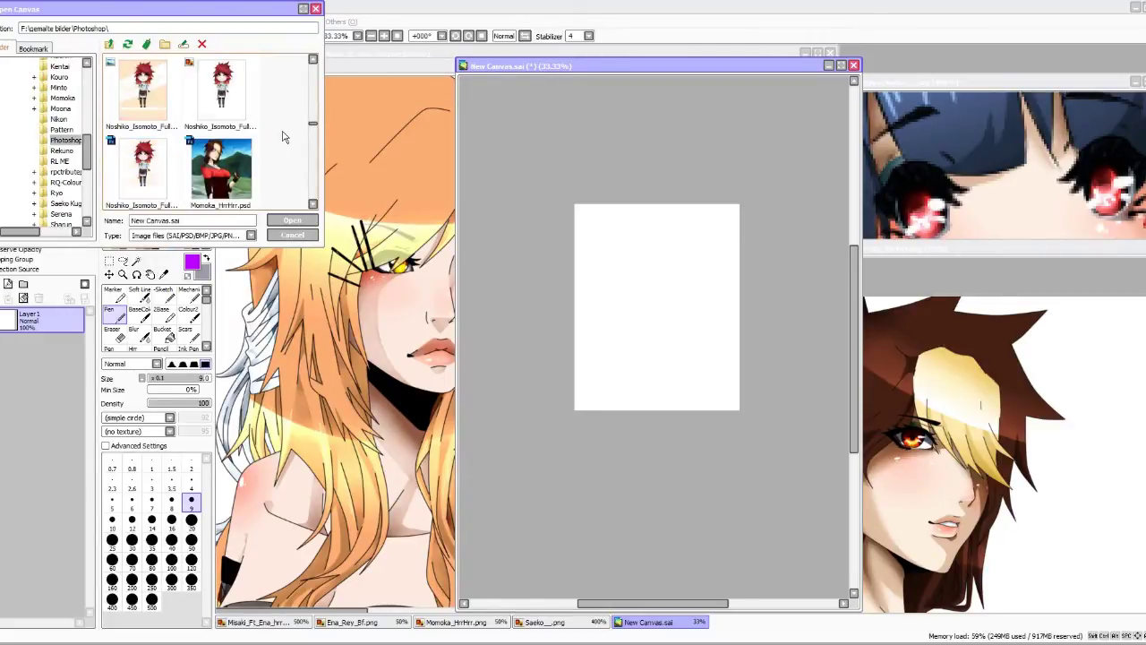
{"action": "scroll", "coordinate": [284, 136], "scroll_direction": "down", "scroll_amount": 4}
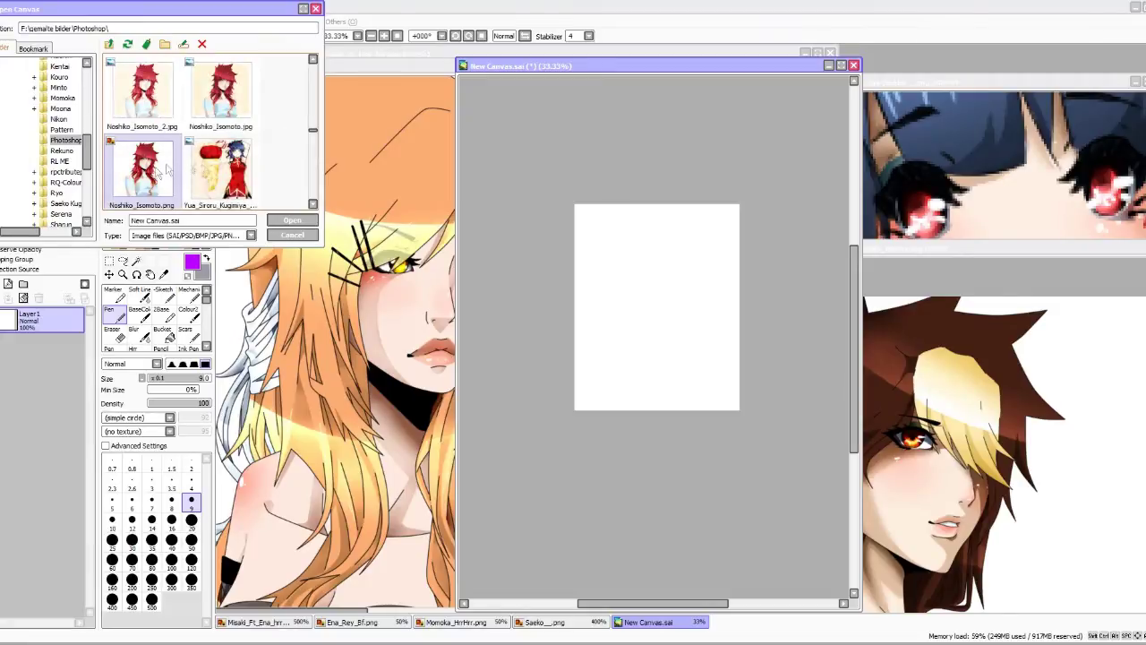
{"action": "double_click", "coordinate": [147, 170]}
Examine the red-haired character's eye and face shading up close, and close the drawing.
{"action": "scroll", "coordinate": [455, 227], "scroll_direction": "up", "scroll_amount": 6}
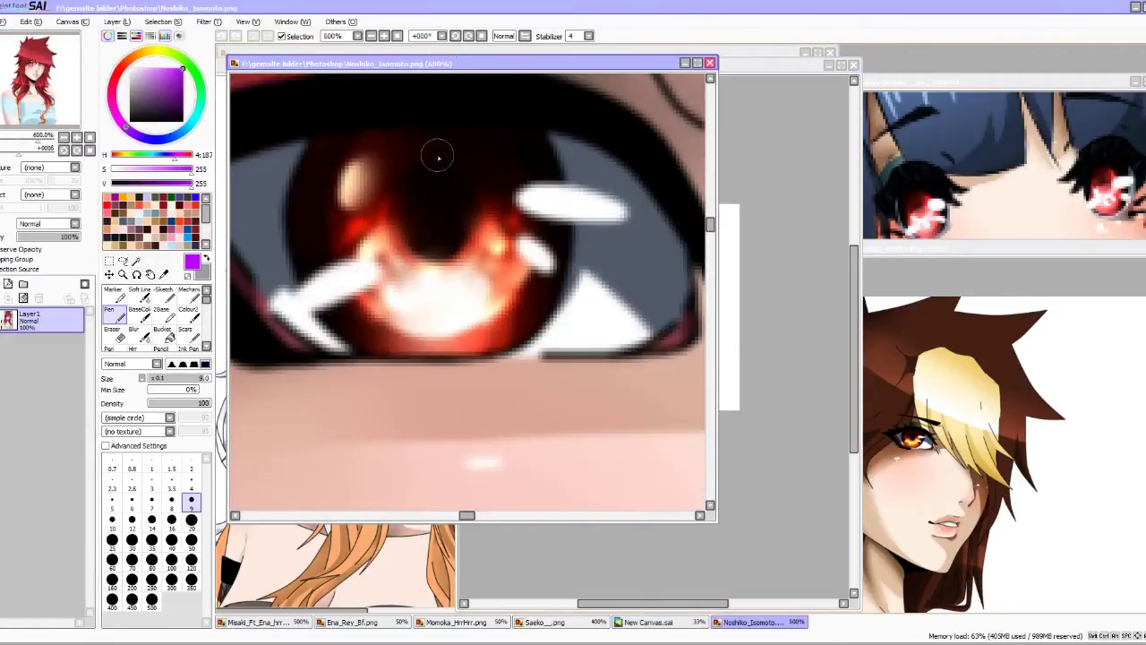
{"action": "scroll", "coordinate": [455, 226], "scroll_direction": "down", "scroll_amount": 3}
{"action": "scroll", "coordinate": [455, 227], "scroll_direction": "down", "scroll_amount": 3}
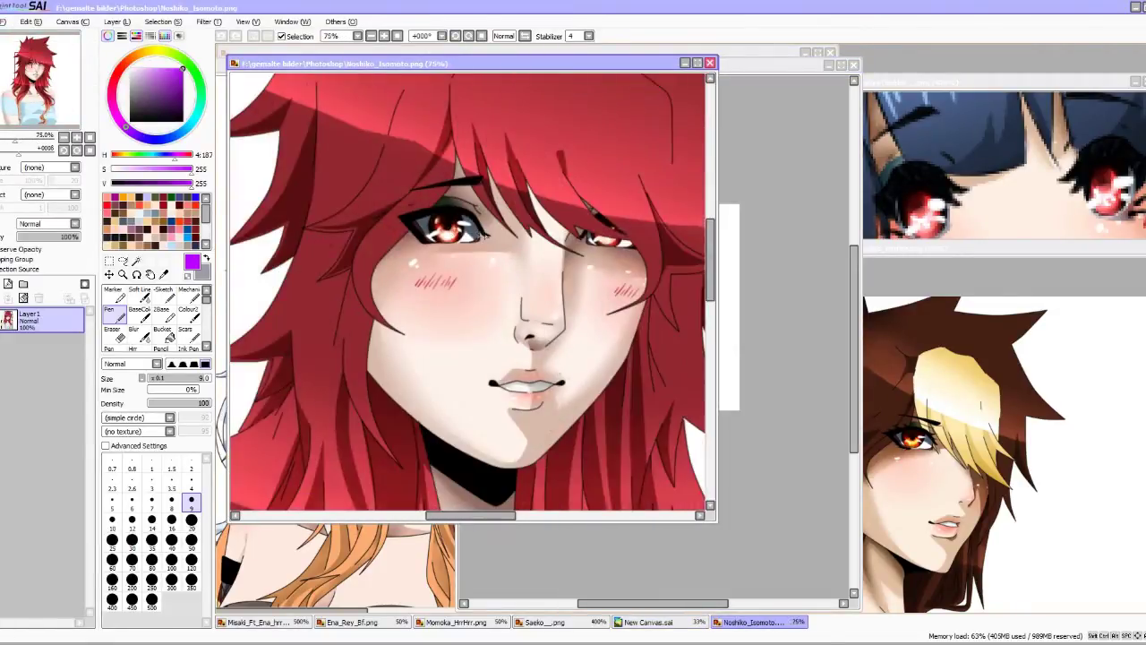
{"action": "scroll", "coordinate": [491, 235], "scroll_direction": "down", "scroll_amount": 2}
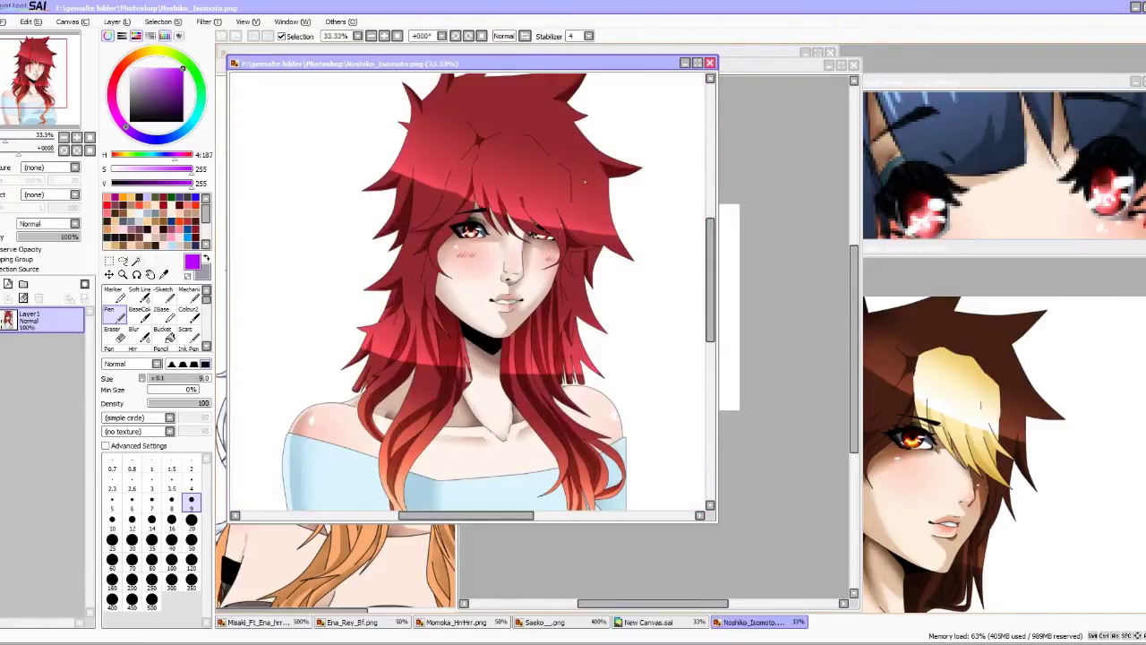
{"action": "left_click", "coordinate": [709, 63]}
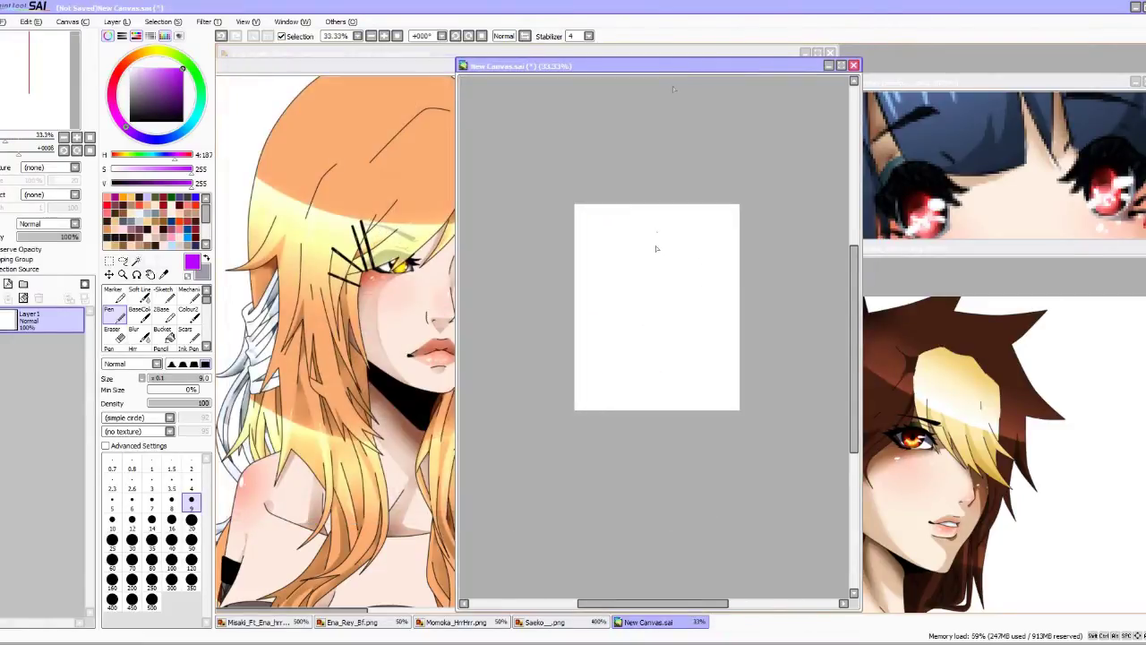
Maximize the New Canvas.sai window so the blank canvas fills the workspace at 100% zoom.
{"action": "scroll", "coordinate": [630, 333], "scroll_direction": "up", "scroll_amount": 1}
{"action": "scroll", "coordinate": [663, 371], "scroll_direction": "down", "scroll_amount": 1}
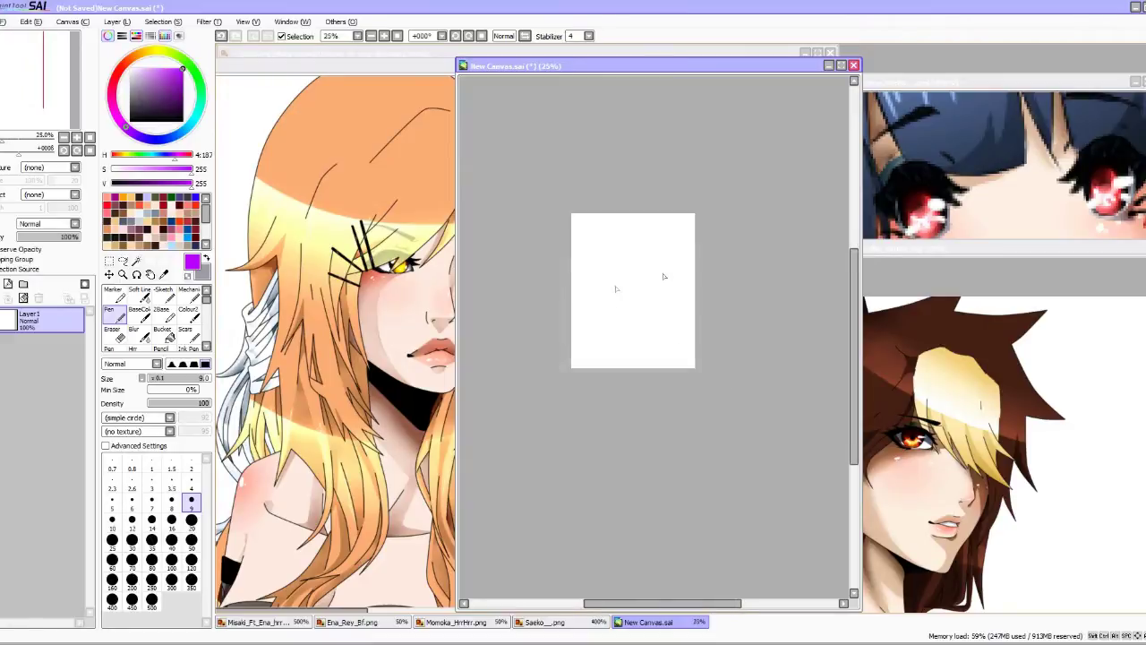
{"action": "scroll", "coordinate": [615, 287], "scroll_direction": "up", "scroll_amount": 2}
{"action": "left_click", "coordinate": [841, 66]}
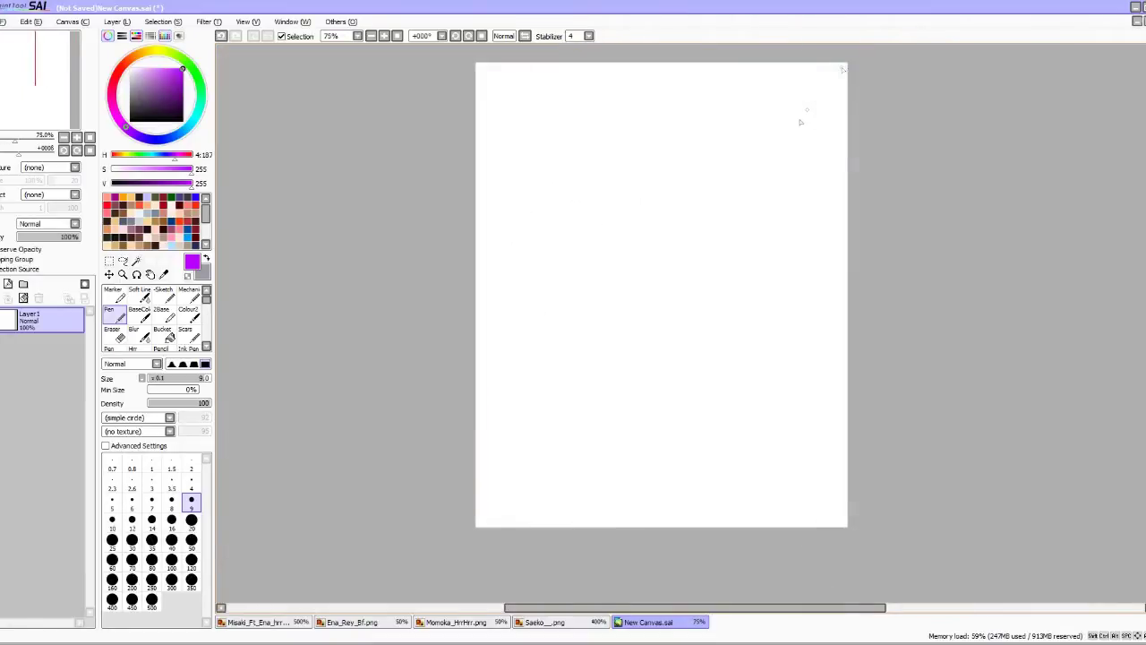
{"action": "scroll", "coordinate": [614, 288], "scroll_direction": "down", "scroll_amount": 1}
{"action": "scroll", "coordinate": [614, 296], "scroll_direction": "up", "scroll_amount": 2}
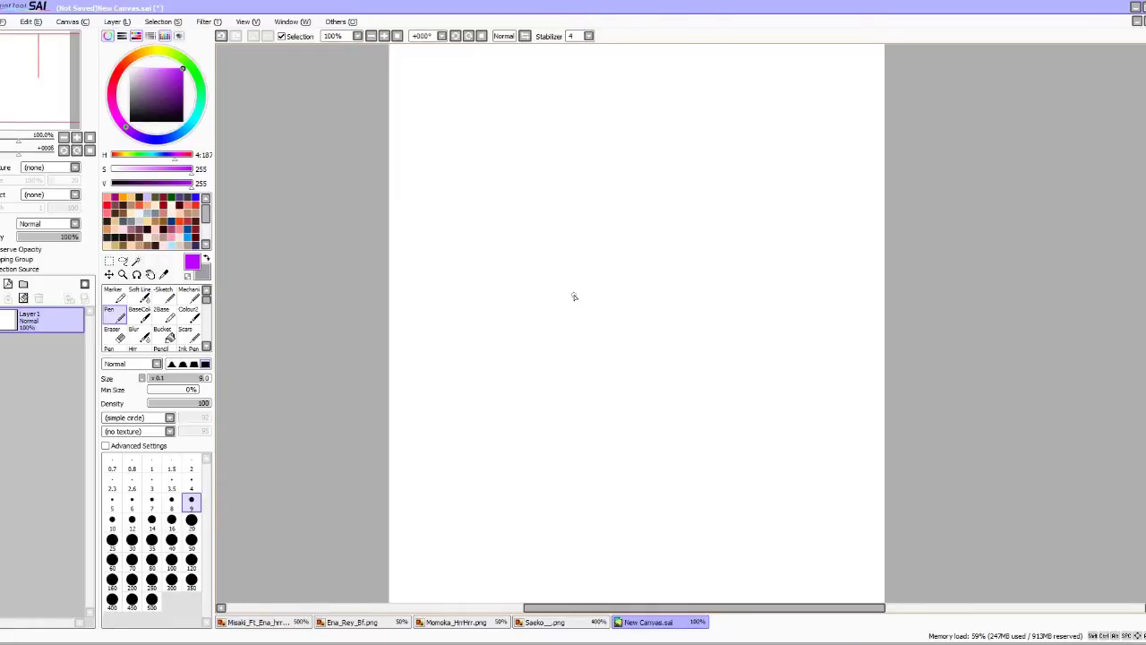
Sketch an almond-shaped eye outline in purple, with a thick pointed outer corner and small lashes at the inner corner.
{"action": "mouse_move", "coordinate": [520, 267]}
{"action": "left_mouse_down"}
{"action": "mouse_move", "coordinate": [538, 220]}
{"action": "mouse_move", "coordinate": [611, 217]}
{"action": "mouse_move", "coordinate": [653, 249]}
{"action": "mouse_move", "coordinate": [672, 247]}
{"action": "mouse_move", "coordinate": [615, 293]}
{"action": "left_mouse_up"}
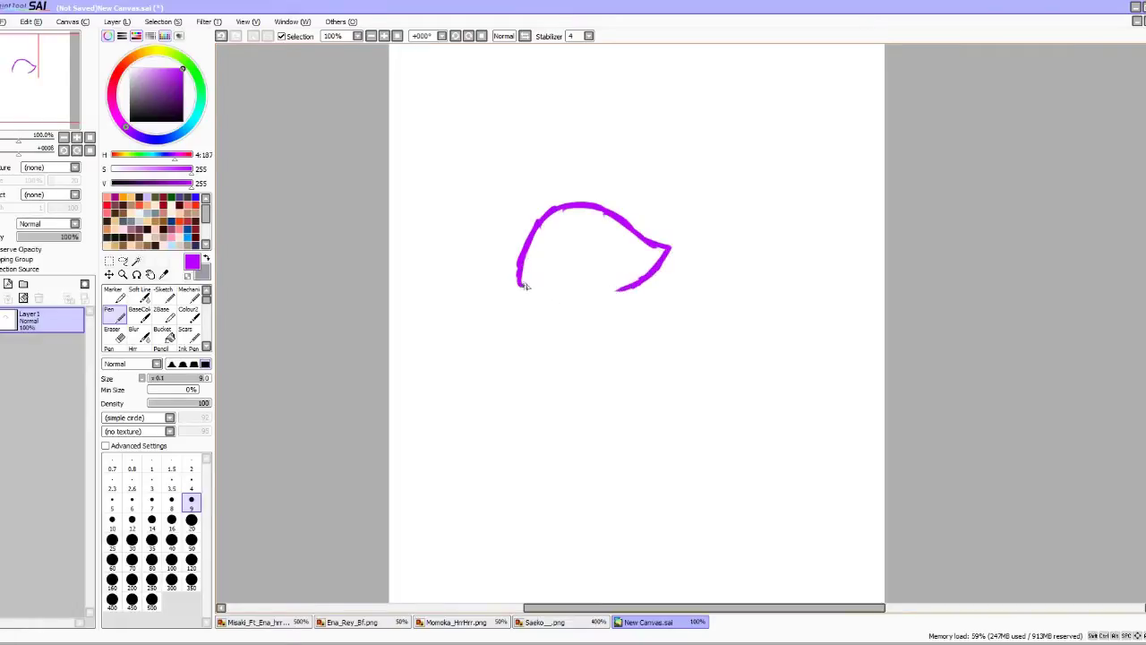
{"action": "left_click_drag", "start_coordinate": [544, 293], "coordinate": [603, 296]}
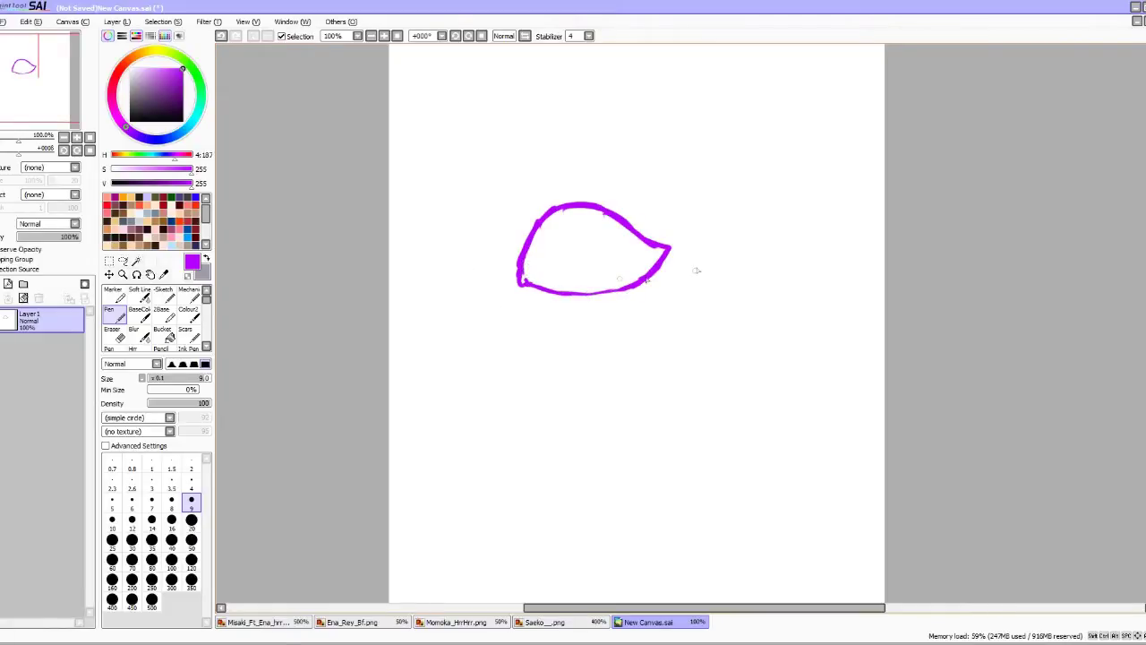
{"action": "mouse_move", "coordinate": [642, 231]}
{"action": "left_mouse_down"}
{"action": "mouse_move", "coordinate": [675, 241]}
{"action": "mouse_move", "coordinate": [652, 241]}
{"action": "left_mouse_up"}
{"action": "mouse_move", "coordinate": [606, 208]}
{"action": "left_mouse_down"}
{"action": "mouse_move", "coordinate": [700, 235]}
{"action": "mouse_move", "coordinate": [654, 234]}
{"action": "mouse_move", "coordinate": [687, 247]}
{"action": "mouse_move", "coordinate": [674, 244]}
{"action": "mouse_move", "coordinate": [632, 299]}
{"action": "mouse_move", "coordinate": [611, 300]}
{"action": "mouse_move", "coordinate": [643, 293]}
{"action": "left_mouse_up"}
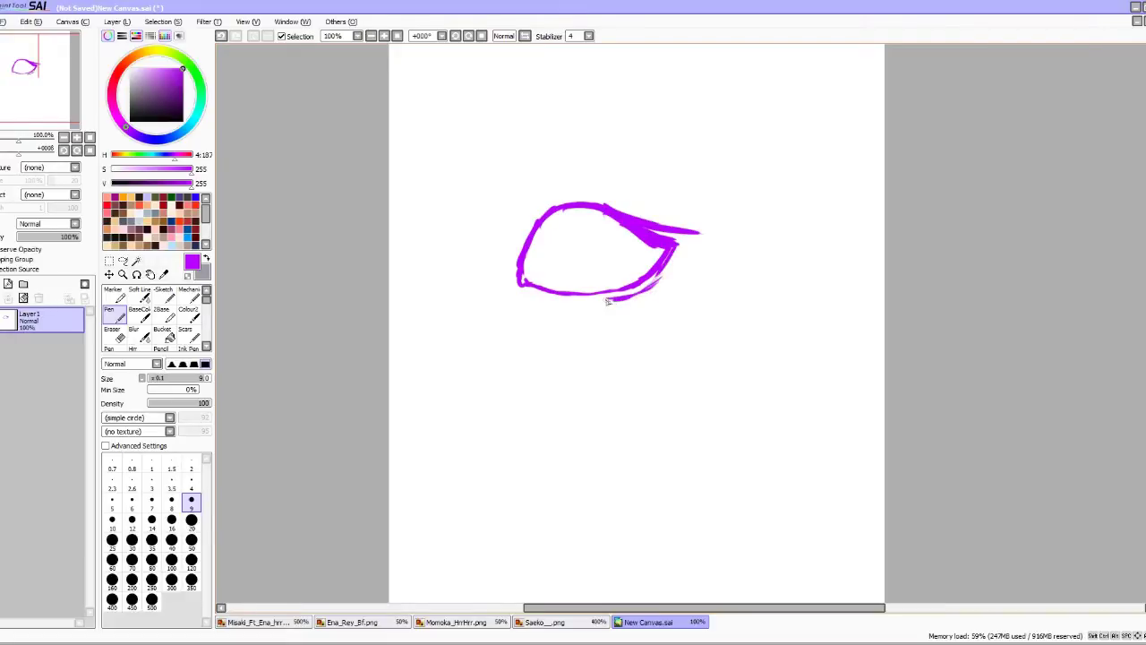
{"action": "left_click_drag", "start_coordinate": [699, 235], "coordinate": [650, 301]}
{"action": "mouse_move", "coordinate": [504, 274]}
{"action": "left_mouse_down"}
{"action": "mouse_move", "coordinate": [521, 240]}
{"action": "mouse_move", "coordinate": [512, 234]}
{"action": "mouse_move", "coordinate": [537, 219]}
{"action": "left_mouse_up"}
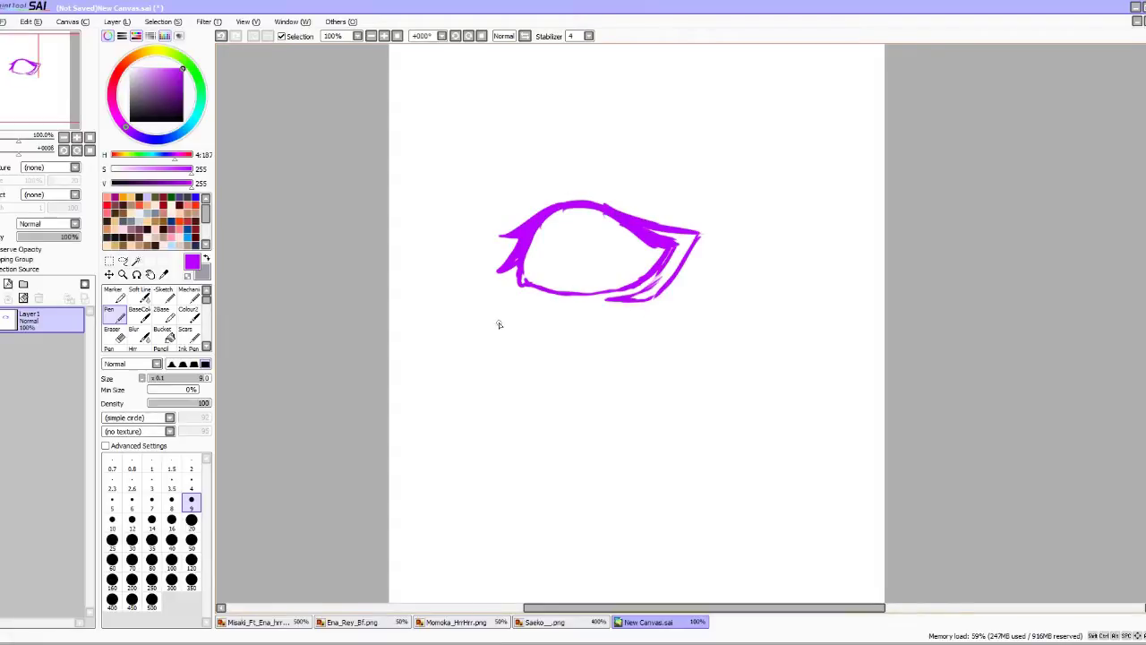
Sketch short eyelid crease strokes above the eye and a tapered eyebrow over them, shading the eyebrow in.
{"action": "left_click_drag", "start_coordinate": [518, 201], "coordinate": [549, 186]}
{"action": "left_click_drag", "start_coordinate": [649, 193], "coordinate": [670, 206]}
{"action": "mouse_move", "coordinate": [489, 150]}
{"action": "left_mouse_down"}
{"action": "mouse_move", "coordinate": [504, 169]}
{"action": "mouse_move", "coordinate": [673, 134]}
{"action": "mouse_move", "coordinate": [548, 140]}
{"action": "mouse_move", "coordinate": [639, 137]}
{"action": "left_mouse_up"}
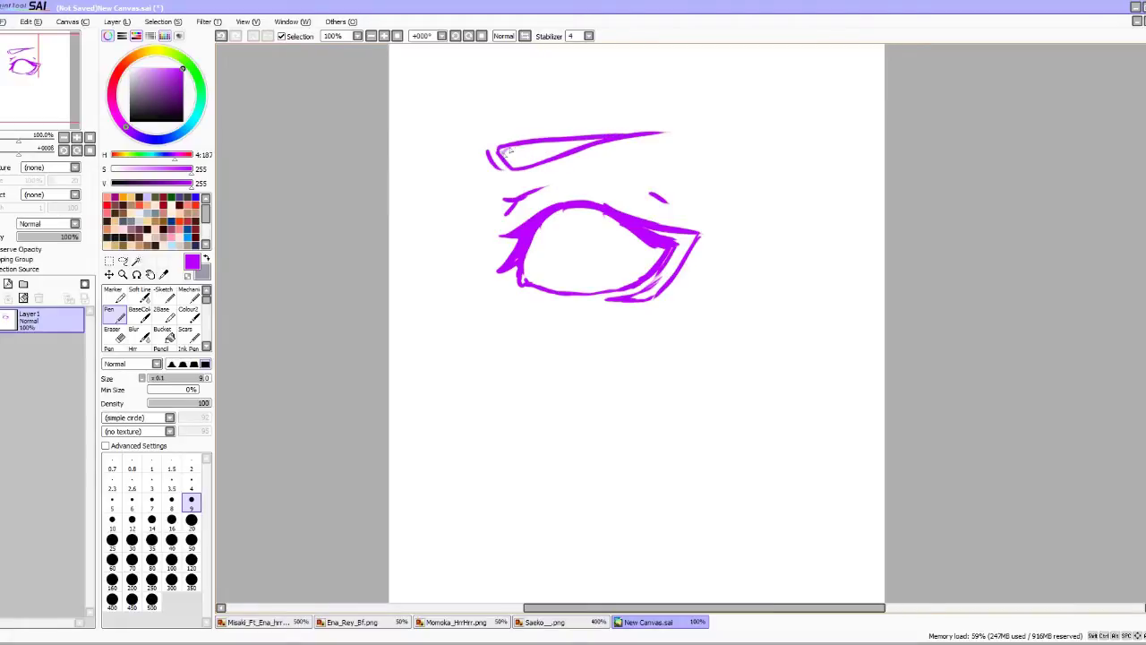
{"action": "mouse_move", "coordinate": [510, 148]}
{"action": "left_mouse_down"}
{"action": "mouse_move", "coordinate": [545, 143]}
{"action": "mouse_move", "coordinate": [532, 161]}
{"action": "mouse_move", "coordinate": [585, 142]}
{"action": "mouse_move", "coordinate": [543, 164]}
{"action": "mouse_move", "coordinate": [598, 142]}
{"action": "left_mouse_up"}
{"action": "left_click_drag", "start_coordinate": [680, 344], "coordinate": [707, 343]}
{"action": "mouse_move", "coordinate": [637, 356]}
{"action": "left_mouse_down"}
{"action": "mouse_move", "coordinate": [668, 362]}
{"action": "mouse_move", "coordinate": [658, 366]}
{"action": "left_mouse_up"}
{"action": "left_click", "coordinate": [221, 36]}
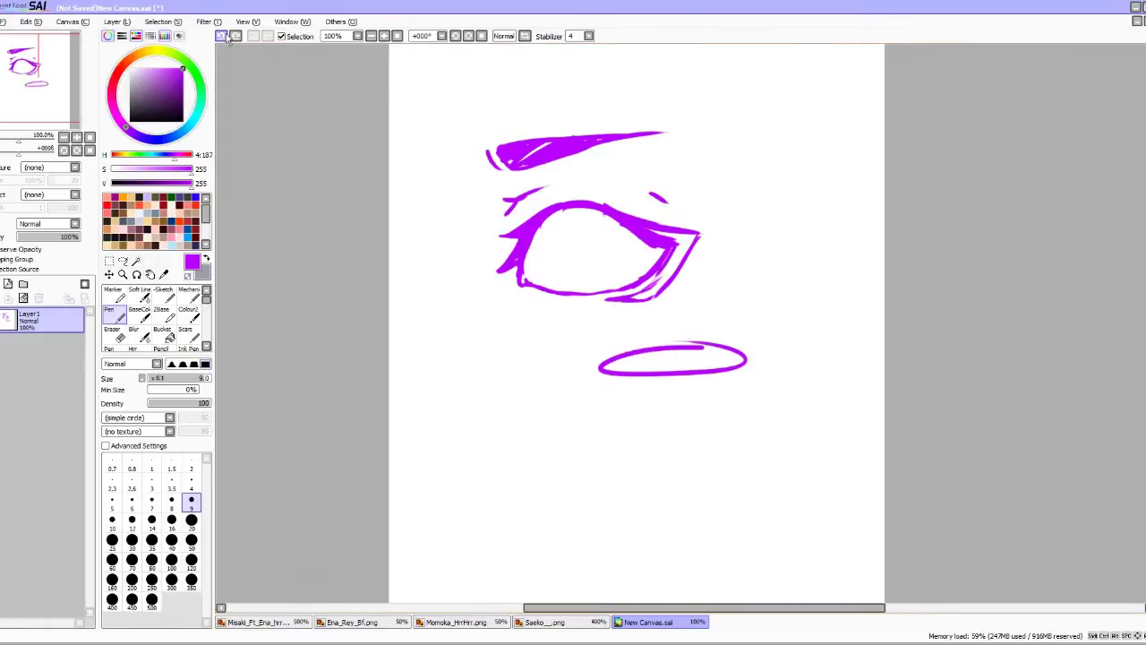
{"action": "left_click", "coordinate": [221, 36]}
Sketch a large rounded iris inside the eye, tucked under the upper lid.
{"action": "mouse_move", "coordinate": [549, 227]}
{"action": "left_mouse_down"}
{"action": "mouse_move", "coordinate": [551, 281]}
{"action": "mouse_move", "coordinate": [582, 282]}
{"action": "mouse_move", "coordinate": [629, 252]}
{"action": "mouse_move", "coordinate": [622, 273]}
{"action": "mouse_move", "coordinate": [586, 283]}
{"action": "left_mouse_up"}
{"action": "scroll", "coordinate": [592, 371], "scroll_direction": "up", "scroll_amount": 2}
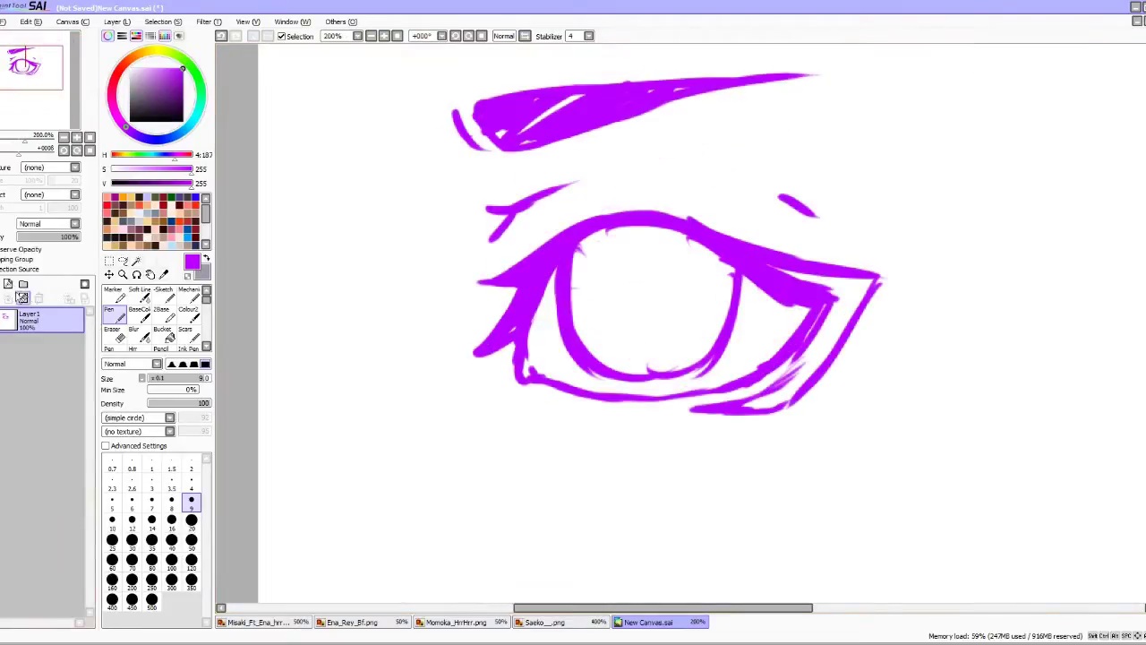
Add a linework layer above the sketch and lower Layer1's opacity to 22%.
{"action": "left_click", "coordinate": [22, 298]}
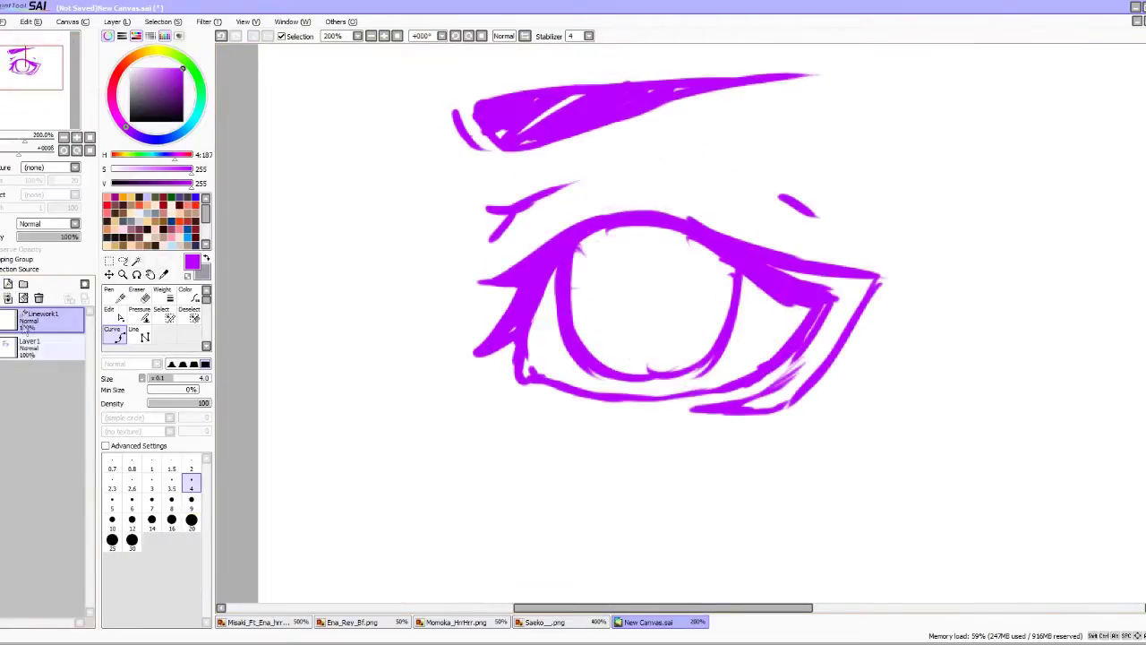
{"action": "left_click", "coordinate": [36, 345]}
{"action": "left_click_drag", "start_coordinate": [79, 237], "coordinate": [26, 237]}
Set up the Curve tool on the Linework1 layer with black and size 2.
{"action": "left_click", "coordinate": [40, 318]}
{"action": "left_click", "coordinate": [114, 338]}
{"action": "left_click_drag", "start_coordinate": [181, 80], "coordinate": [185, 125]}
{"action": "left_click", "coordinate": [191, 464]}
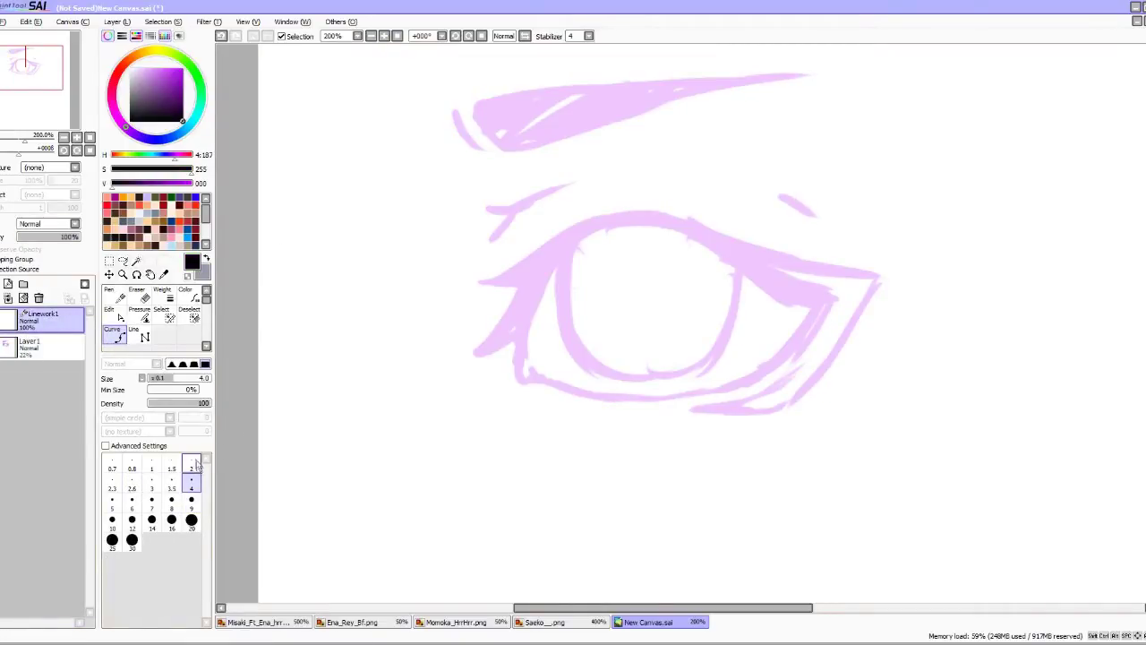
Trace the outer edge of the lower lid and the pointed lash at the outer corner with black curves.
{"action": "scroll", "coordinate": [443, 332], "scroll_direction": "up", "scroll_amount": 2}
{"action": "mouse_move", "coordinate": [345, 403]}
{"action": "left_mouse_down"}
{"action": "mouse_move", "coordinate": [391, 395]}
{"action": "mouse_move", "coordinate": [545, 313]}
{"action": "mouse_move", "coordinate": [538, 484]}
{"action": "mouse_move", "coordinate": [704, 526]}
{"action": "mouse_move", "coordinate": [717, 486]}
{"action": "mouse_move", "coordinate": [758, 494]}
{"action": "mouse_move", "coordinate": [670, 492]}
{"action": "left_mouse_up"}
{"action": "scroll", "coordinate": [704, 527], "scroll_direction": "down", "scroll_amount": 1}
{"action": "left_click", "coordinate": [755, 498]}
{"action": "scroll", "coordinate": [811, 481], "scroll_direction": "down", "scroll_amount": 1}
{"action": "left_click_drag", "start_coordinate": [811, 481], "coordinate": [760, 523]}
{"action": "left_click", "coordinate": [854, 498]}
{"action": "mouse_move", "coordinate": [965, 461]}
{"action": "left_mouse_down"}
{"action": "mouse_move", "coordinate": [1120, 327]}
{"action": "mouse_move", "coordinate": [1145, 288]}
{"action": "left_mouse_up"}
{"action": "scroll", "coordinate": [1070, 332], "scroll_direction": "down", "scroll_amount": 1}
{"action": "mouse_move", "coordinate": [1089, 320]}
{"action": "left_mouse_down"}
{"action": "mouse_move", "coordinate": [973, 499]}
{"action": "mouse_move", "coordinate": [895, 532]}
{"action": "mouse_move", "coordinate": [825, 537]}
{"action": "left_mouse_up"}
{"action": "left_click", "coordinate": [826, 538]}
{"action": "left_click", "coordinate": [974, 539]}
{"action": "left_click", "coordinate": [997, 530]}
Trace the outer edge of the upper lid from the outer point back to the inner-corner lashes.
{"action": "scroll", "coordinate": [1056, 456], "scroll_direction": "down", "scroll_amount": 3}
{"action": "scroll", "coordinate": [1106, 378], "scroll_direction": "up", "scroll_amount": 2}
{"action": "mouse_move", "coordinate": [1115, 362]}
{"action": "left_mouse_down"}
{"action": "mouse_move", "coordinate": [896, 295]}
{"action": "mouse_move", "coordinate": [777, 276]}
{"action": "mouse_move", "coordinate": [651, 293]}
{"action": "mouse_move", "coordinate": [548, 362]}
{"action": "mouse_move", "coordinate": [455, 377]}
{"action": "mouse_move", "coordinate": [569, 383]}
{"action": "mouse_move", "coordinate": [531, 464]}
{"action": "left_mouse_up"}
{"action": "left_click", "coordinate": [536, 464]}
{"action": "double_click", "coordinate": [491, 492]}
{"action": "scroll", "coordinate": [540, 305], "scroll_direction": "down", "scroll_amount": 4}
{"action": "scroll", "coordinate": [591, 310], "scroll_direction": "up", "scroll_amount": 2}
{"action": "scroll", "coordinate": [591, 315], "scroll_direction": "up", "scroll_amount": 1}
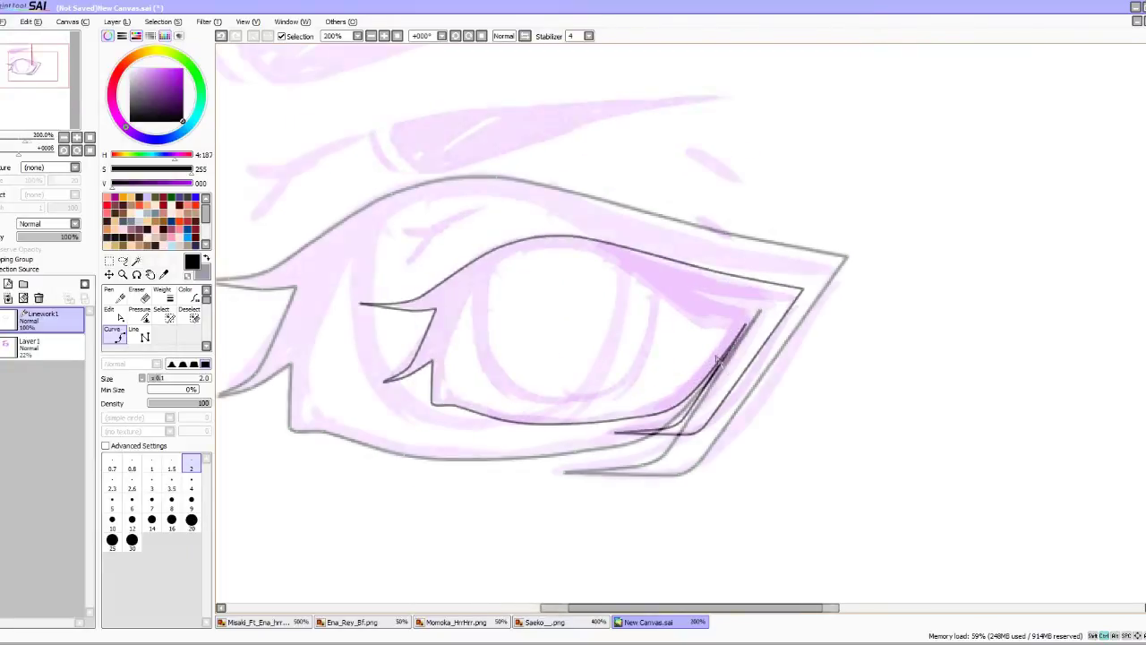
{"action": "scroll", "coordinate": [658, 258], "scroll_direction": "down", "scroll_amount": 3}
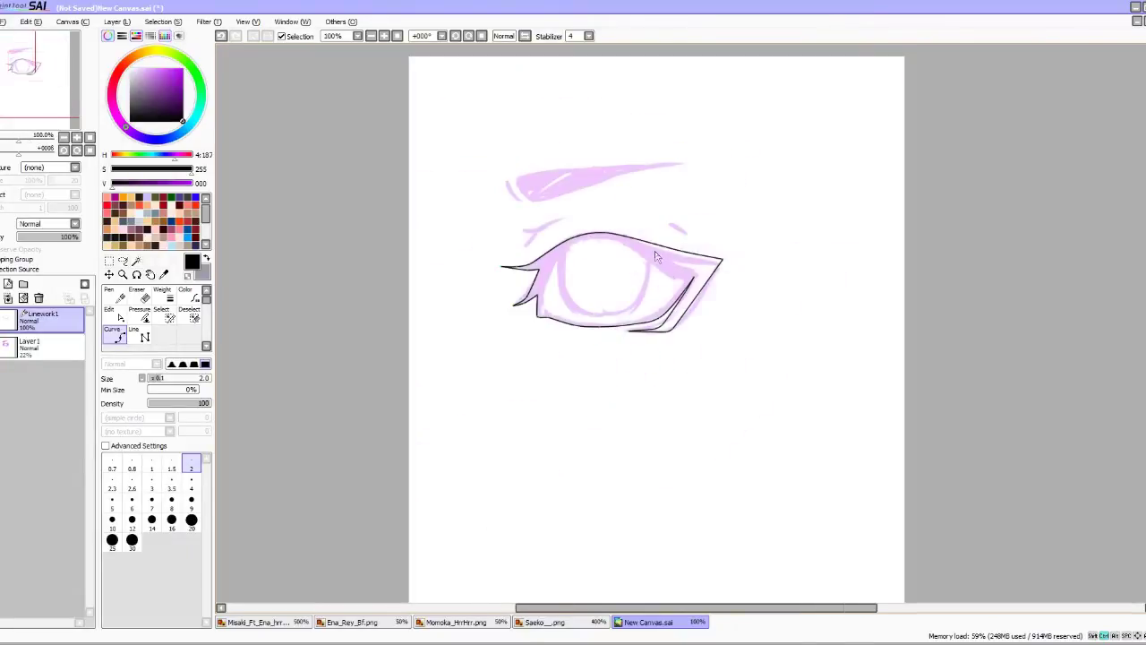
Trace the inner edges of the lower and upper lids, and check the lines with the sketch layer temporarily hidden.
{"action": "scroll", "coordinate": [639, 275], "scroll_direction": "up", "scroll_amount": 4}
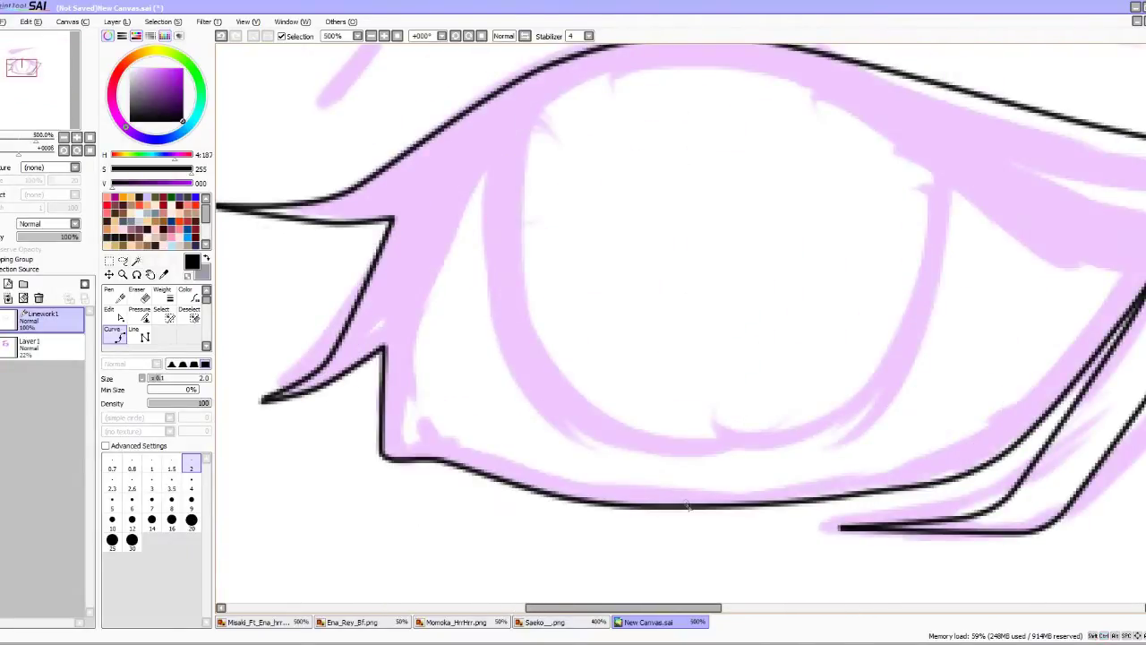
{"action": "scroll", "coordinate": [717, 495], "scroll_direction": "down", "scroll_amount": 1}
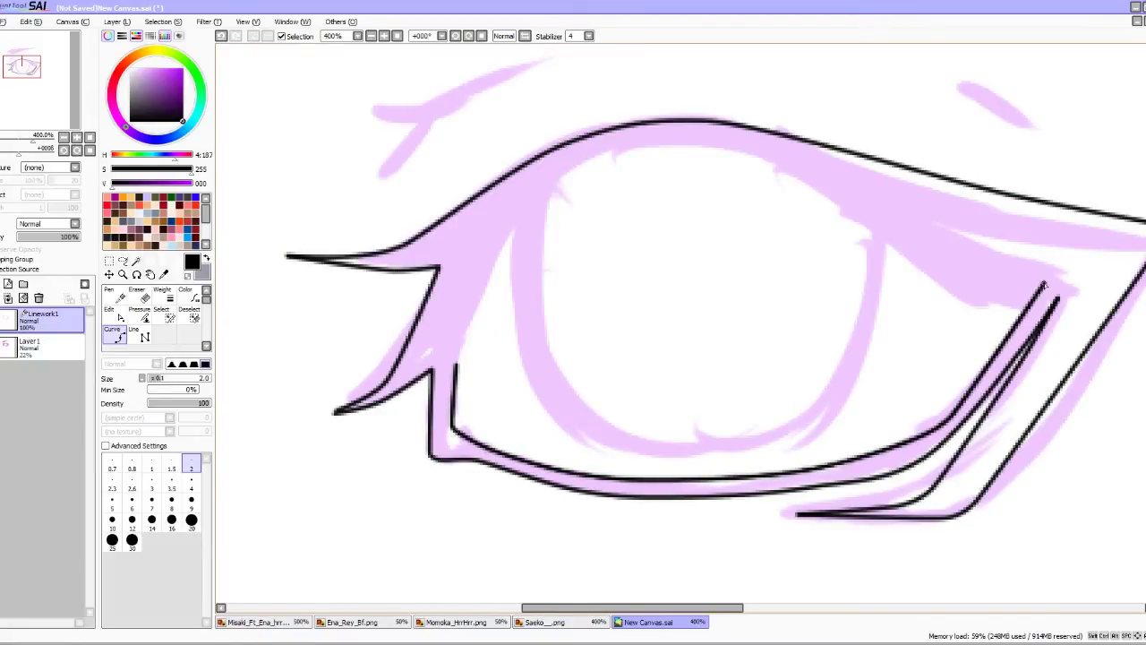
{"action": "mouse_move", "coordinate": [964, 226]}
{"action": "left_mouse_down"}
{"action": "mouse_move", "coordinate": [741, 157]}
{"action": "mouse_move", "coordinate": [604, 154]}
{"action": "mouse_move", "coordinate": [522, 212]}
{"action": "mouse_move", "coordinate": [464, 312]}
{"action": "left_mouse_up"}
{"action": "double_click", "coordinate": [456, 365]}
{"action": "scroll", "coordinate": [489, 240], "scroll_direction": "down", "scroll_amount": 4}
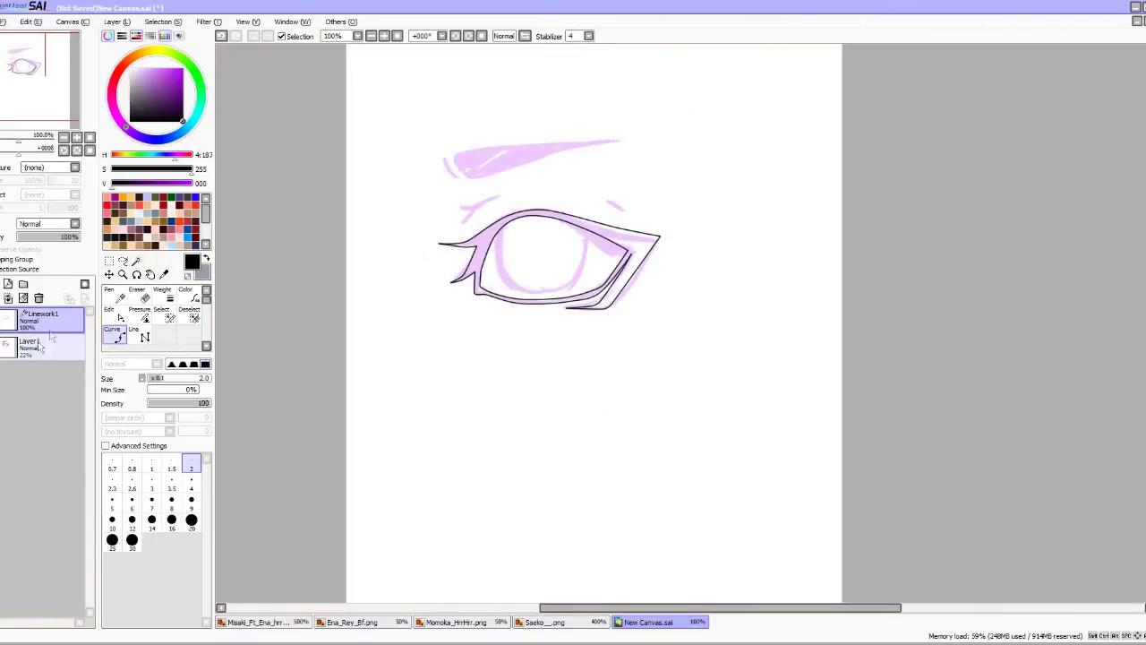
{"action": "left_click", "coordinate": [2, 347]}
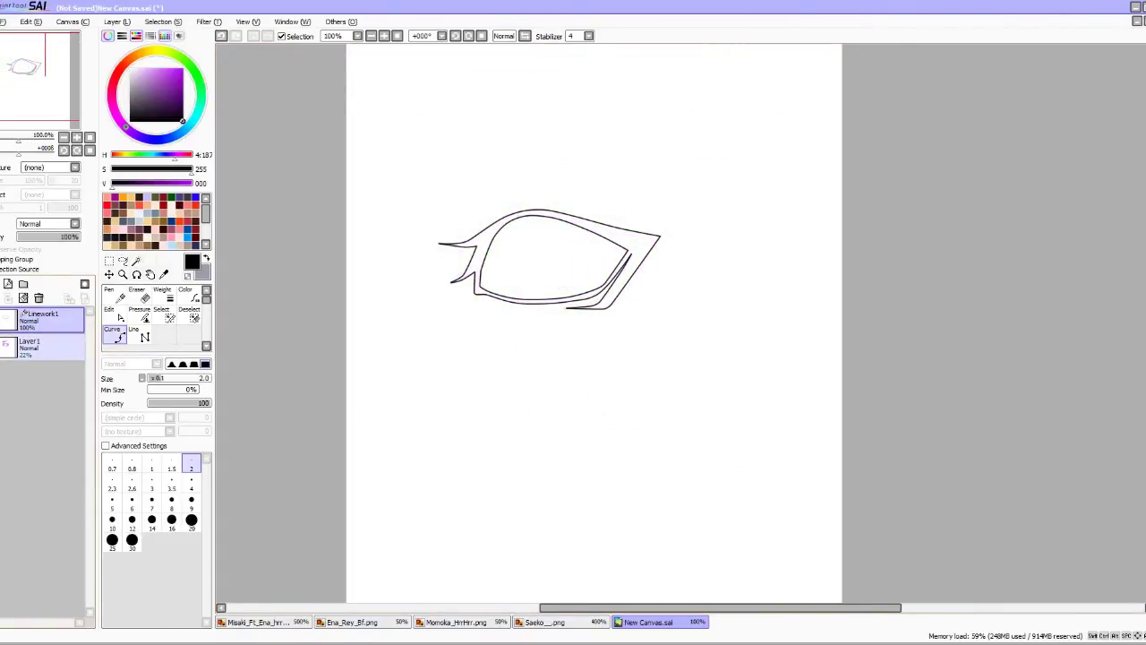
{"action": "left_click", "coordinate": [7, 346]}
Clean up the inner lid lines at the outer corner so their ends meet, and check them with the sketch layer hidden.
{"action": "scroll", "coordinate": [618, 273], "scroll_direction": "up", "scroll_amount": 8}
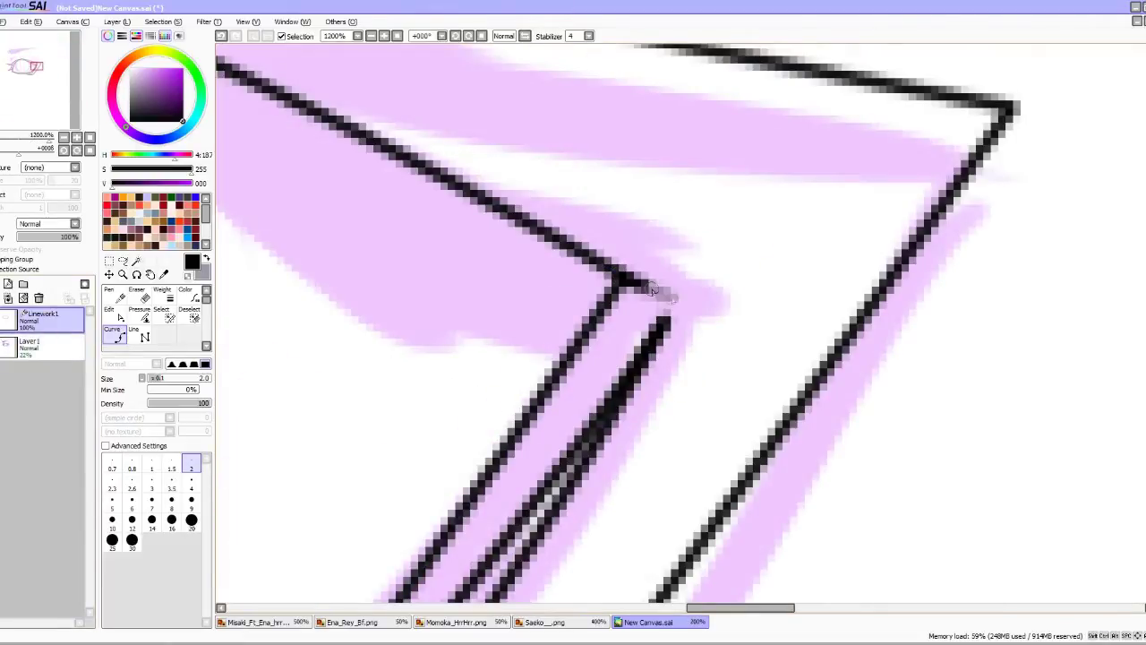
{"action": "scroll", "coordinate": [591, 331], "scroll_direction": "down", "scroll_amount": 5}
{"action": "scroll", "coordinate": [626, 220], "scroll_direction": "up", "scroll_amount": 4}
{"action": "key", "text": "e"}
{"action": "scroll", "coordinate": [573, 307], "scroll_direction": "down", "scroll_amount": 5}
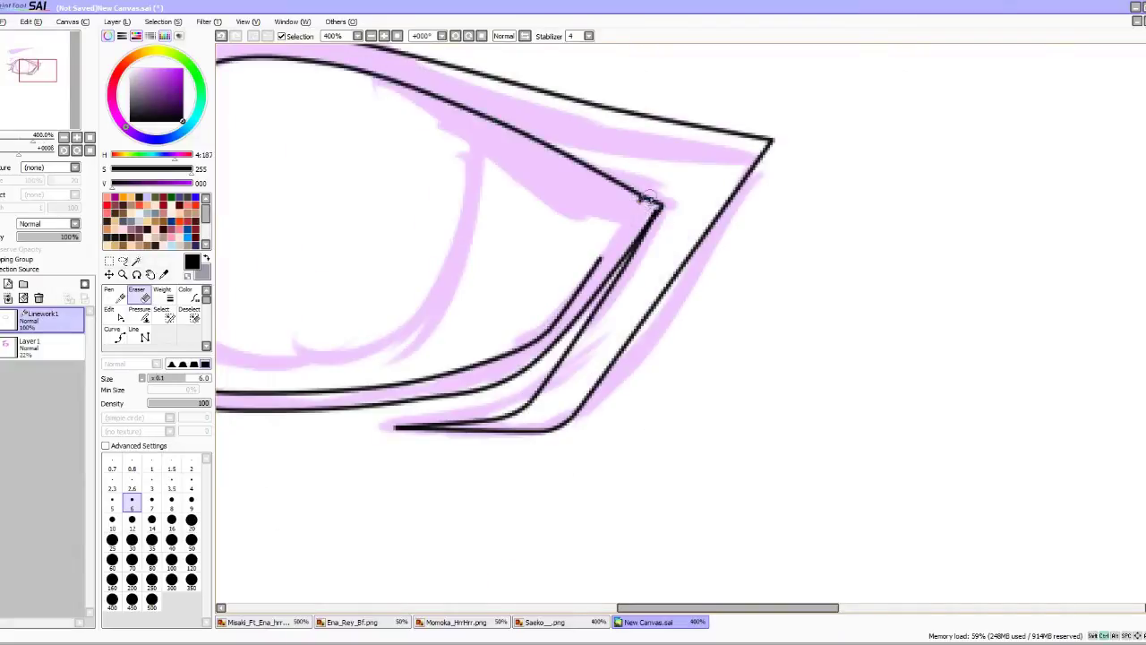
{"action": "scroll", "coordinate": [583, 286], "scroll_direction": "up", "scroll_amount": 4}
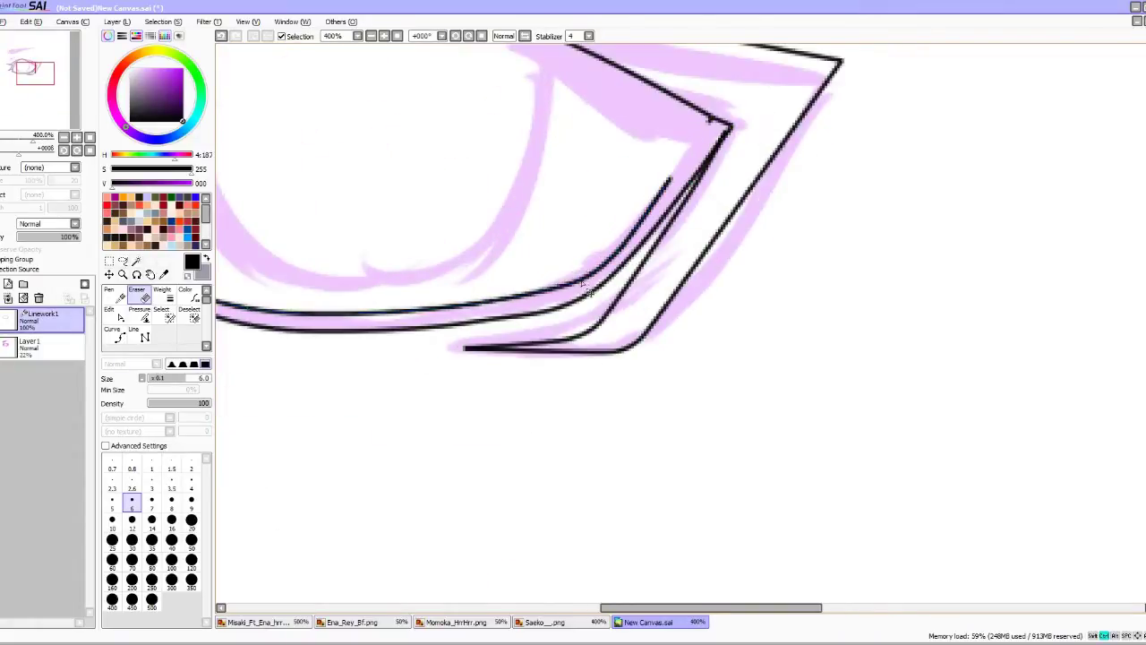
{"action": "scroll", "coordinate": [645, 223], "scroll_direction": "up", "scroll_amount": 1}
{"action": "left_click_drag", "start_coordinate": [705, 166], "coordinate": [700, 158]}
{"action": "scroll", "coordinate": [639, 229], "scroll_direction": "down", "scroll_amount": 6}
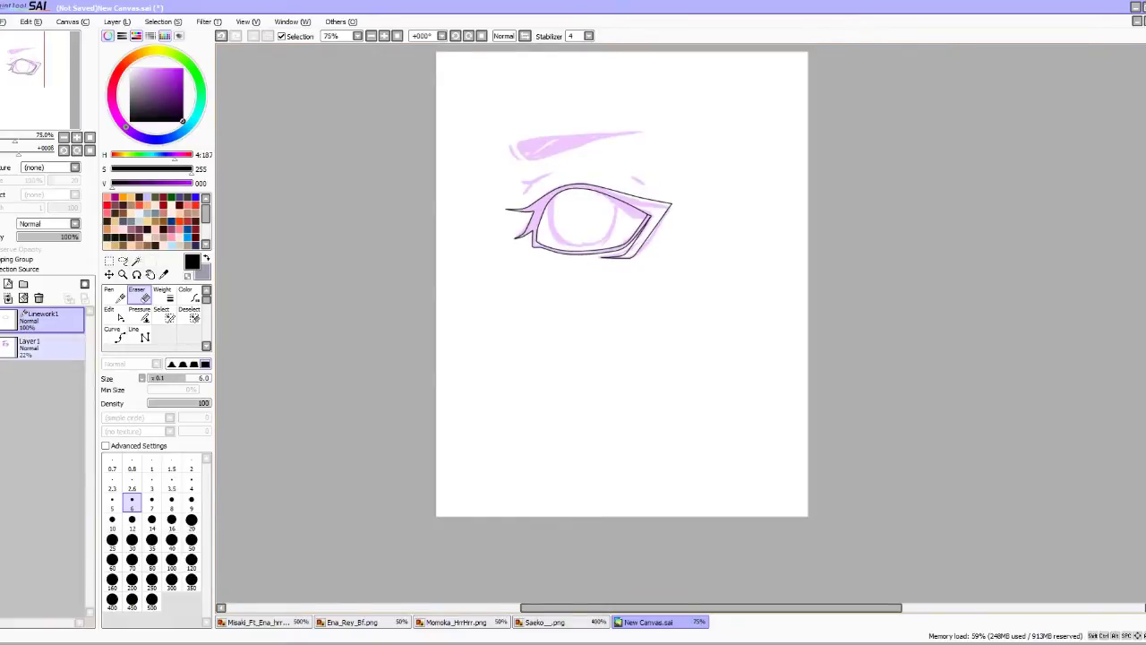
{"action": "left_click", "coordinate": [1, 347]}
{"action": "scroll", "coordinate": [610, 215], "scroll_direction": "up", "scroll_amount": 3}
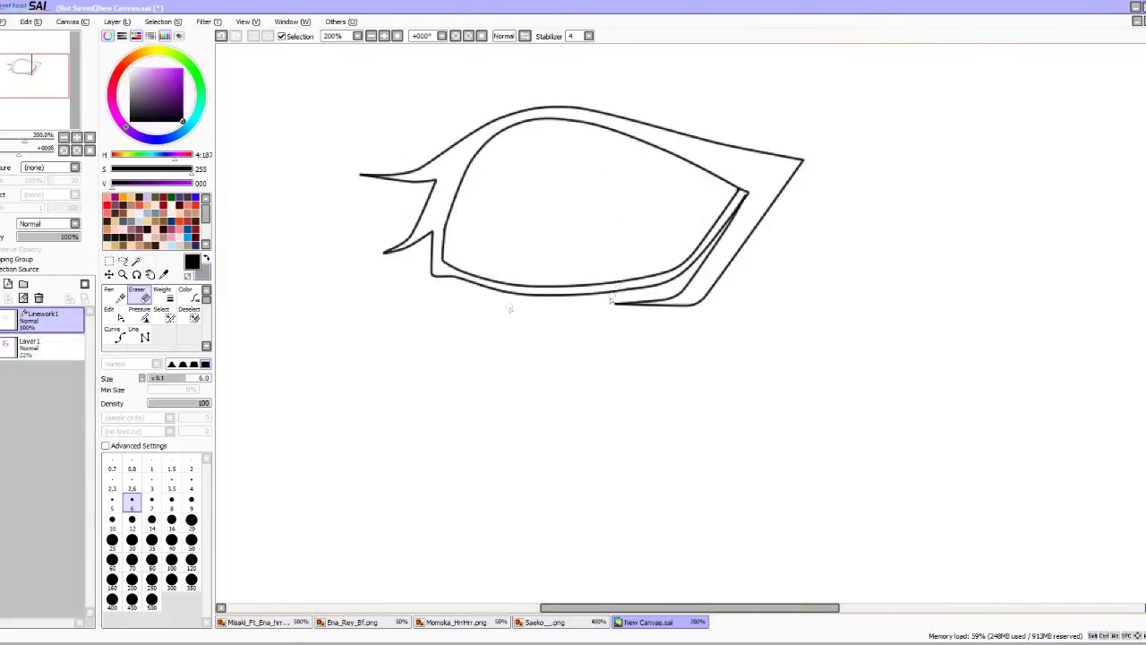
{"action": "scroll", "coordinate": [511, 307], "scroll_direction": "down", "scroll_amount": 1}
Show the sketch layer and trace the forked eyelid crease and the short crease stroke near the outer corner with curves.
{"action": "left_click", "coordinate": [114, 335]}
{"action": "left_click", "coordinate": [4, 348]}
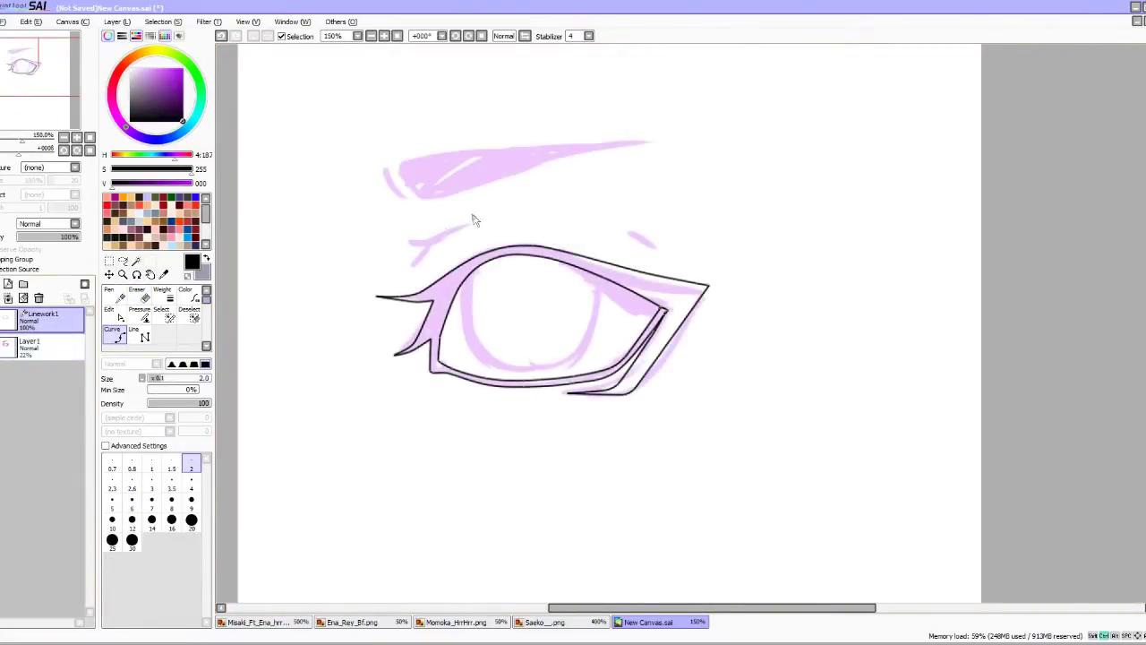
{"action": "scroll", "coordinate": [370, 333], "scroll_direction": "up", "scroll_amount": 4}
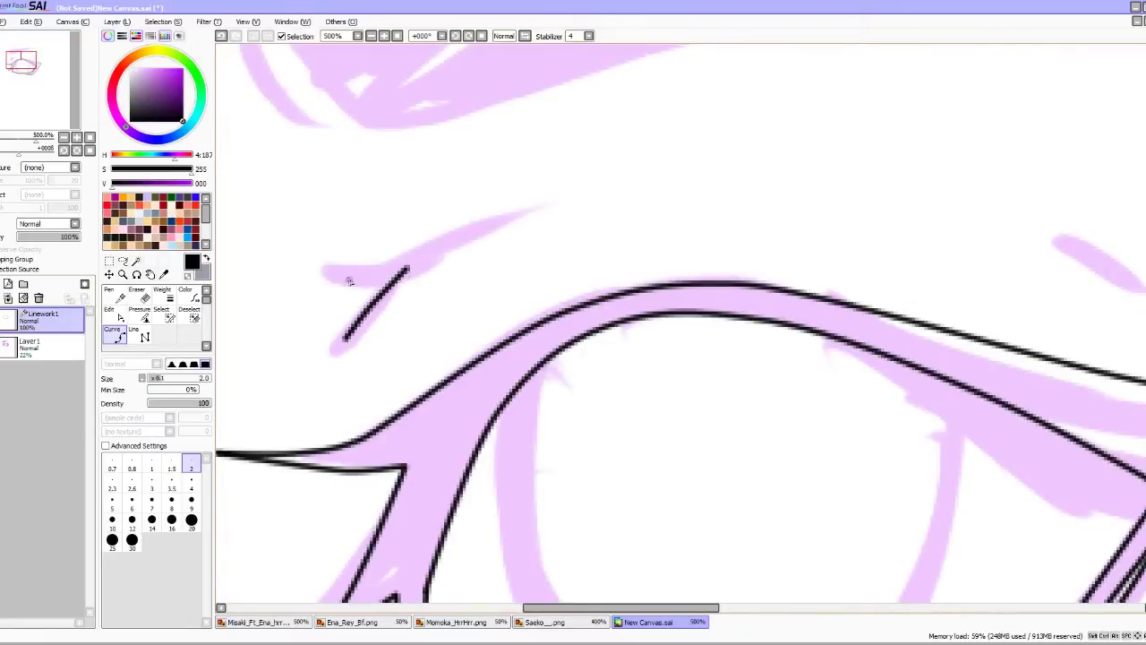
{"action": "left_click", "coordinate": [510, 220]}
{"action": "double_click", "coordinate": [664, 201]}
{"action": "scroll", "coordinate": [550, 260], "scroll_direction": "down", "scroll_amount": 3}
{"action": "scroll", "coordinate": [725, 237], "scroll_direction": "up", "scroll_amount": 2}
{"action": "left_click", "coordinate": [778, 262]}
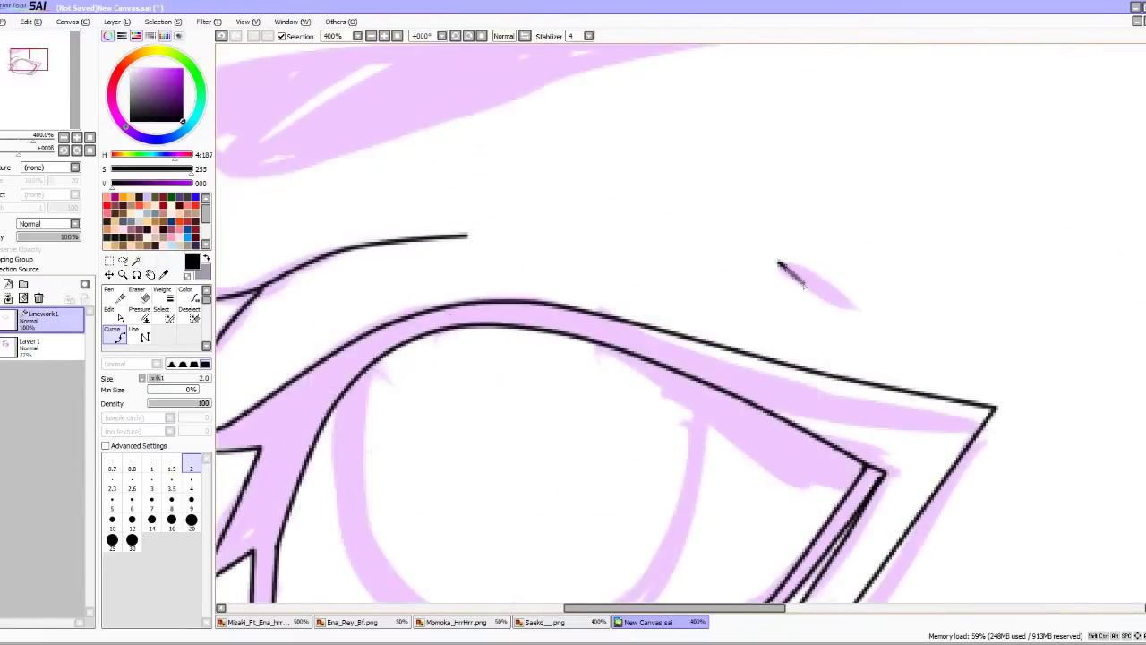
{"action": "double_click", "coordinate": [806, 284]}
Trace the tapered eyebrow outline and the small curved stroke at its inner end.
{"action": "scroll", "coordinate": [605, 293], "scroll_direction": "down", "scroll_amount": 2}
{"action": "scroll", "coordinate": [430, 233], "scroll_direction": "up", "scroll_amount": 3}
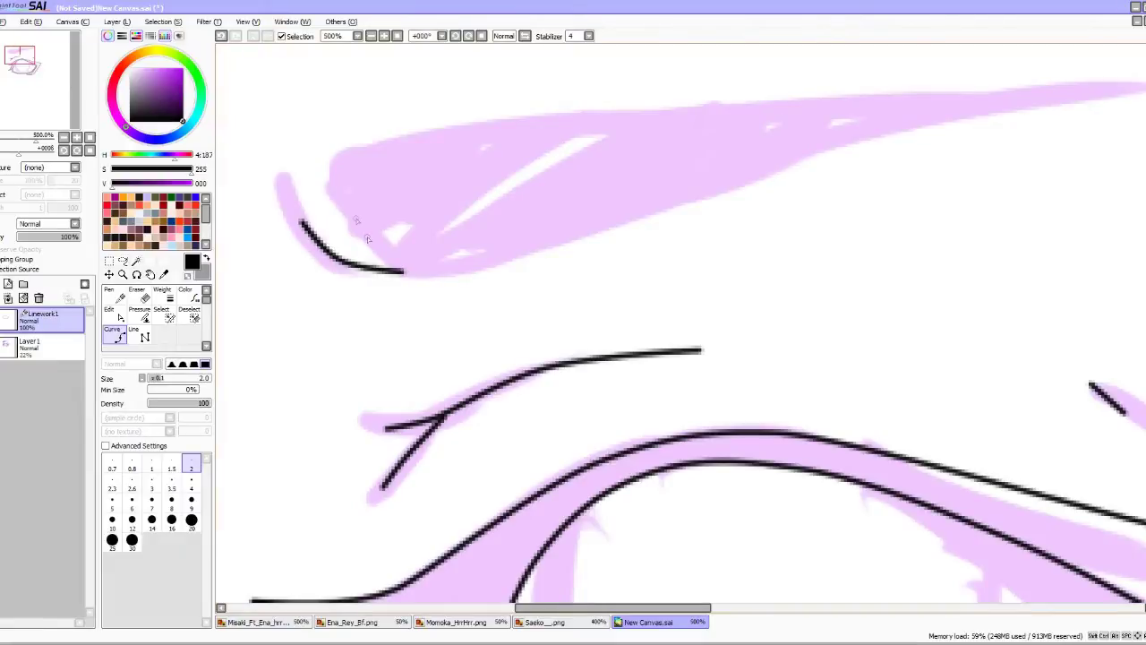
{"action": "left_click", "coordinate": [401, 270]}
{"action": "left_click", "coordinate": [1100, 96]}
{"action": "double_click", "coordinate": [358, 238]}
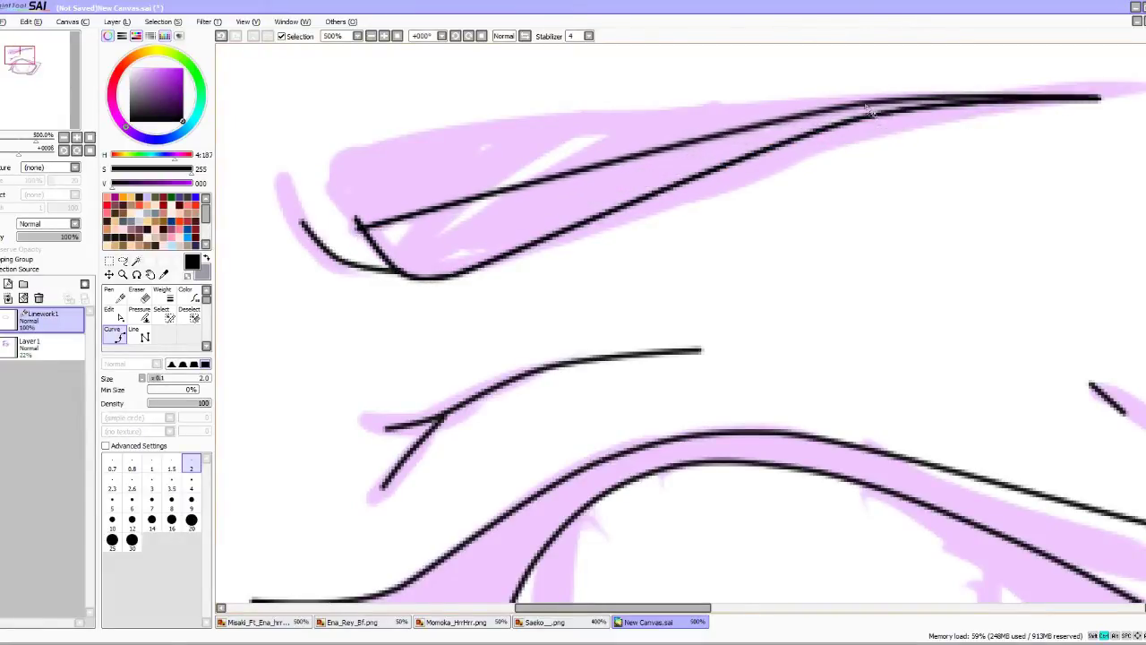
{"action": "scroll", "coordinate": [425, 205], "scroll_direction": "down", "scroll_amount": 4}
Trace the iris as a rounded curve hanging from the upper lid line, and hide the sketch layer.
{"action": "scroll", "coordinate": [426, 204], "scroll_direction": "up", "scroll_amount": 4}
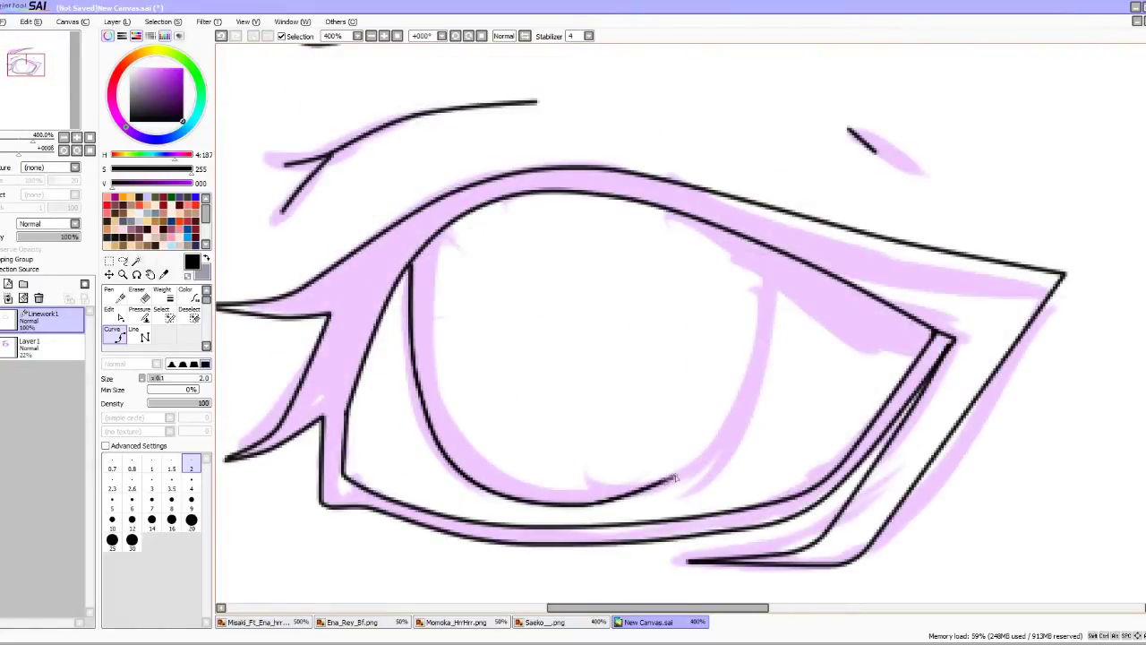
{"action": "scroll", "coordinate": [502, 390], "scroll_direction": "down", "scroll_amount": 2}
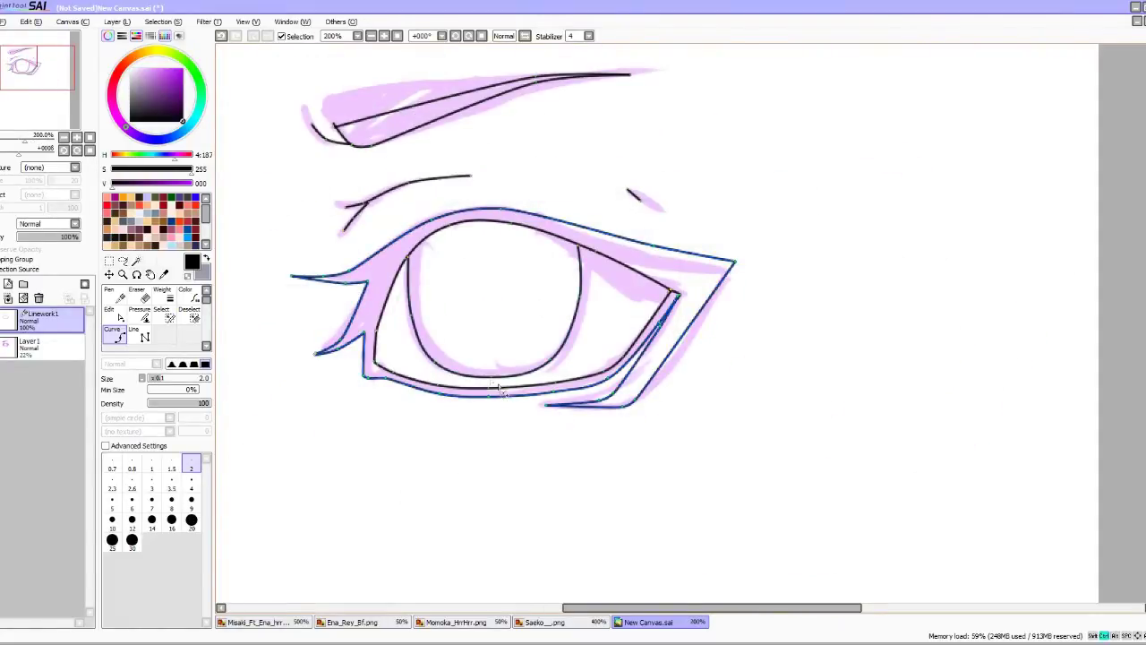
{"action": "left_click", "coordinate": [3, 348]}
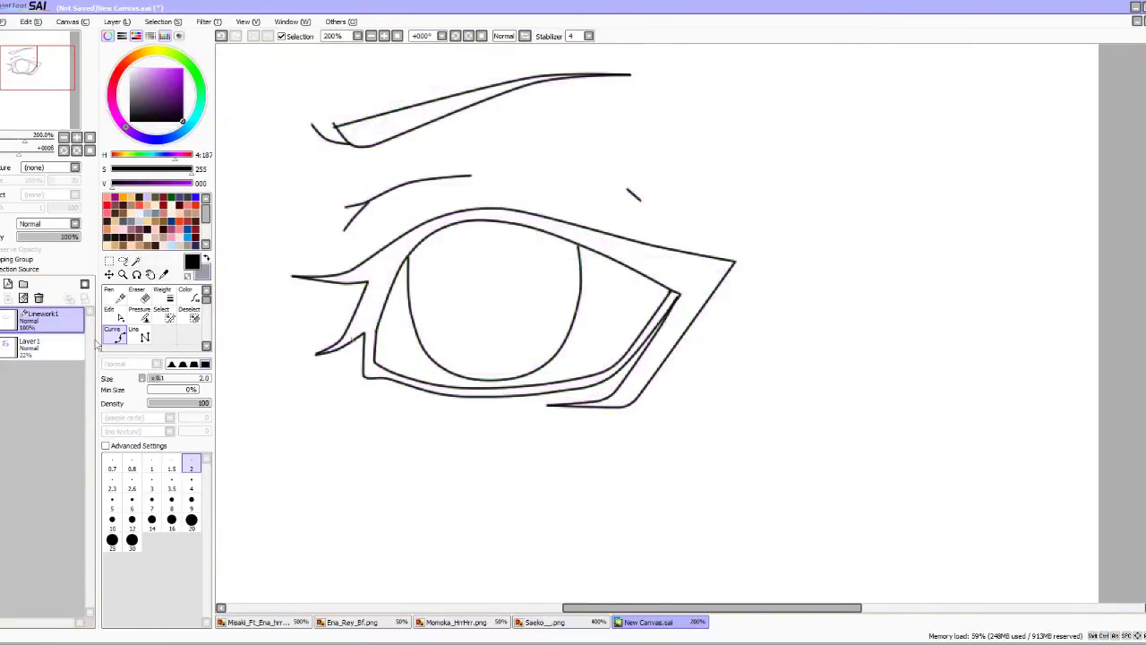
{"action": "scroll", "coordinate": [368, 342], "scroll_direction": "up", "scroll_amount": 2}
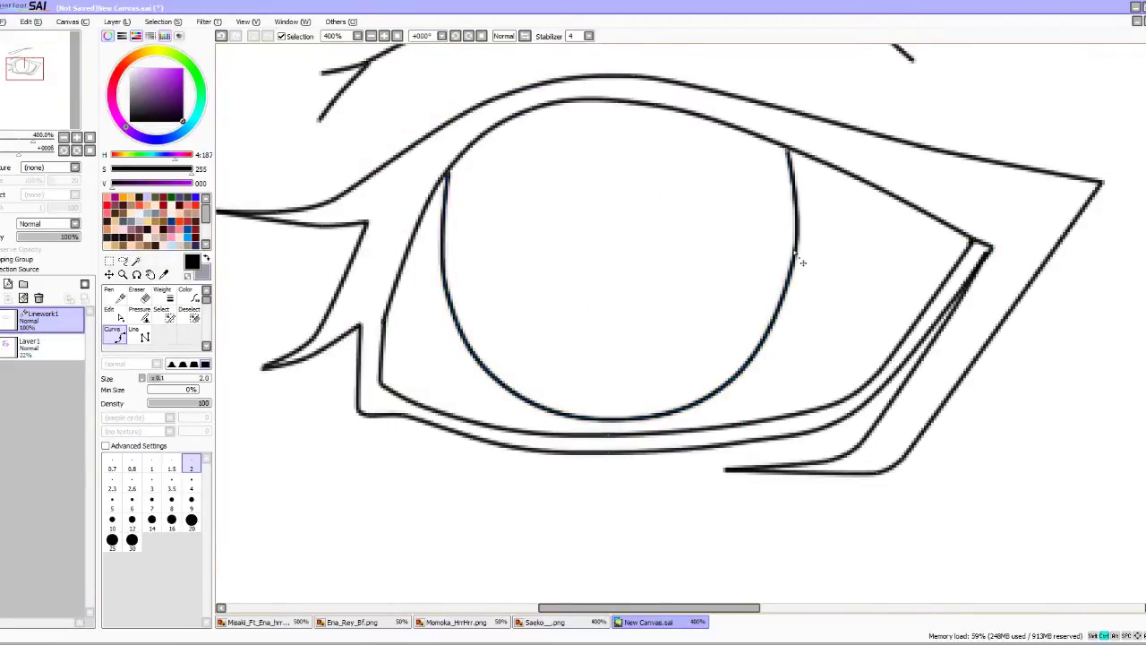
{"action": "scroll", "coordinate": [630, 142], "scroll_direction": "down", "scroll_amount": 6}
Raise the upper lid's outer curve slightly above the iris to thicken the lash line.
{"action": "scroll", "coordinate": [630, 142], "scroll_direction": "up", "scroll_amount": 6}
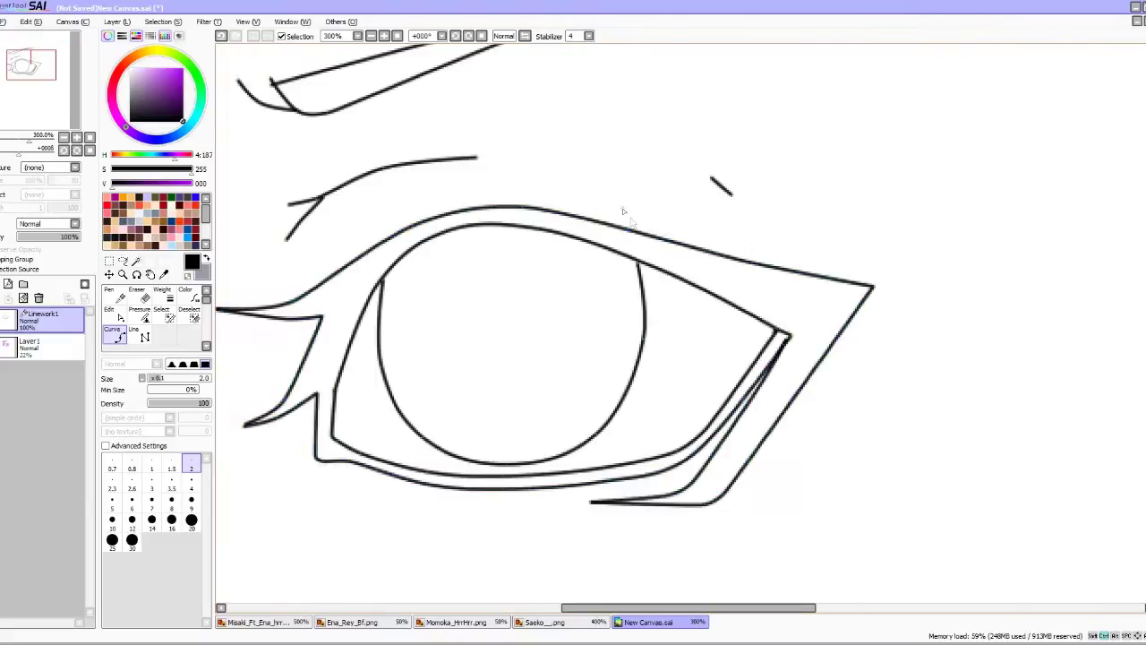
{"action": "left_click_drag", "start_coordinate": [522, 208], "coordinate": [523, 200]}
{"action": "left_click_drag", "start_coordinate": [415, 226], "coordinate": [411, 217]}
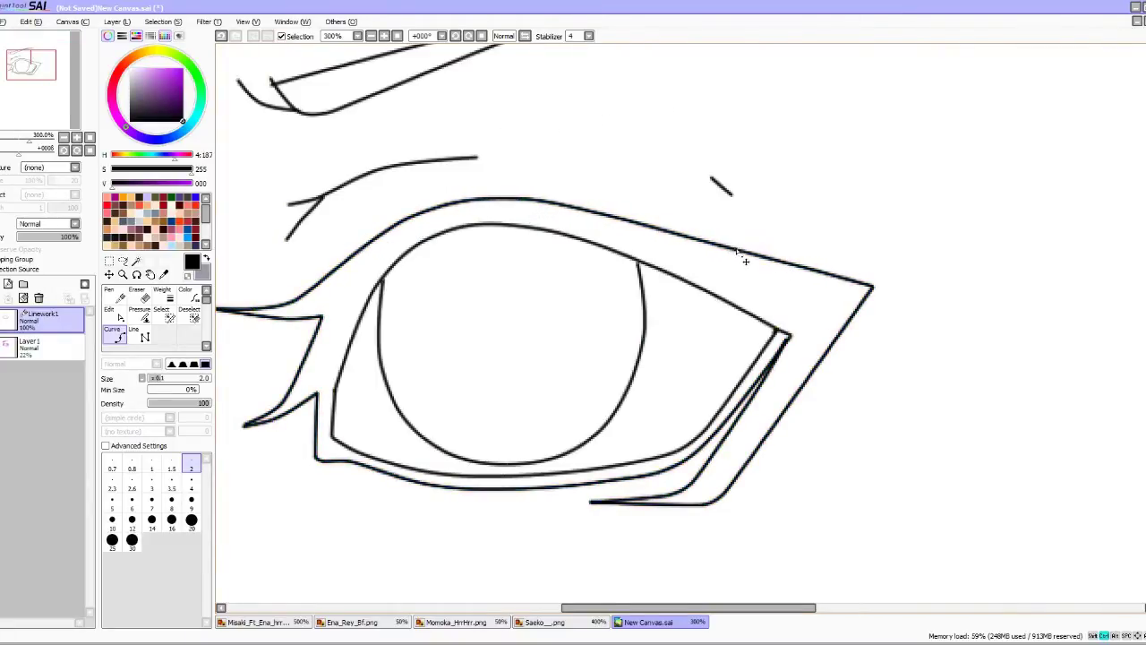
{"action": "scroll", "coordinate": [606, 152], "scroll_direction": "down", "scroll_amount": 7}
{"action": "scroll", "coordinate": [607, 152], "scroll_direction": "up", "scroll_amount": 10}
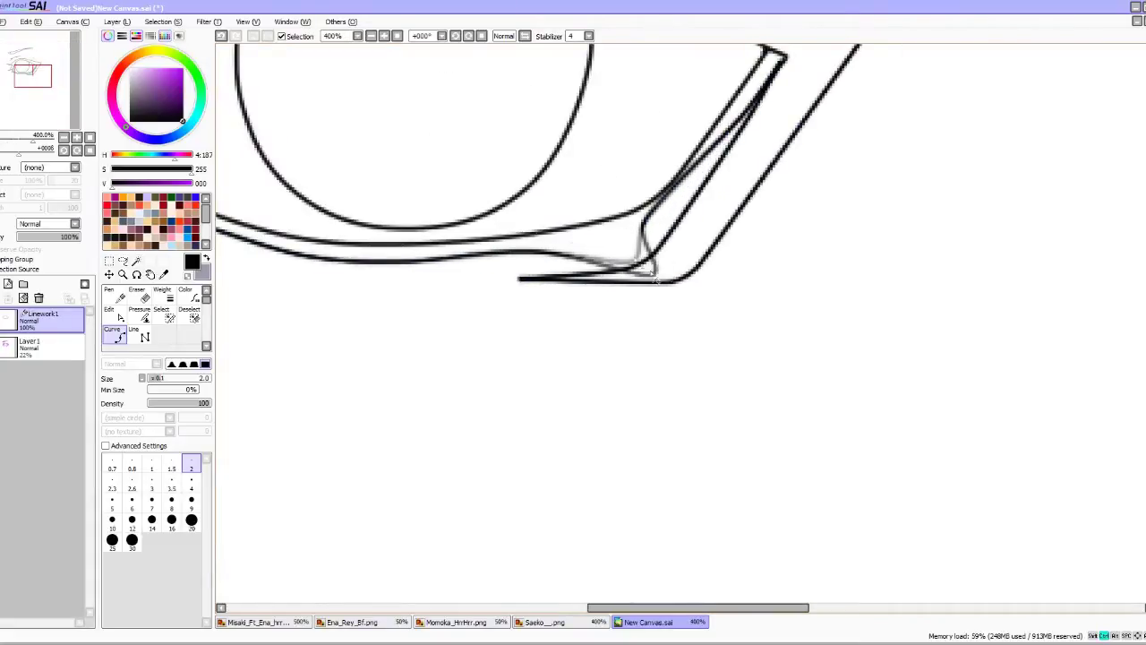
{"action": "left_click_drag", "start_coordinate": [656, 277], "coordinate": [637, 261]}
{"action": "left_click", "coordinate": [223, 36]}
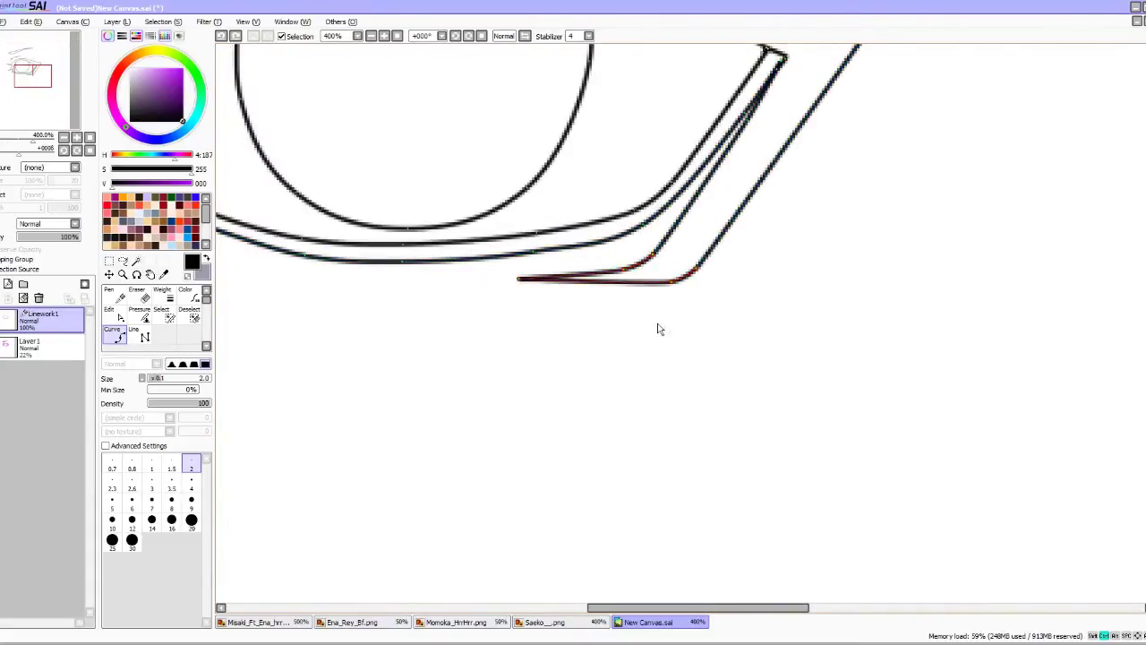
Transform the lower tip of the outer-corner lash, moving it up closer to the lower lid, and apply it.
{"action": "key", "text": "ctrl+t"}
{"action": "mouse_move", "coordinate": [666, 266]}
{"action": "left_mouse_down"}
{"action": "mouse_move", "coordinate": [660, 254]}
{"action": "mouse_move", "coordinate": [627, 266]}
{"action": "left_mouse_up"}
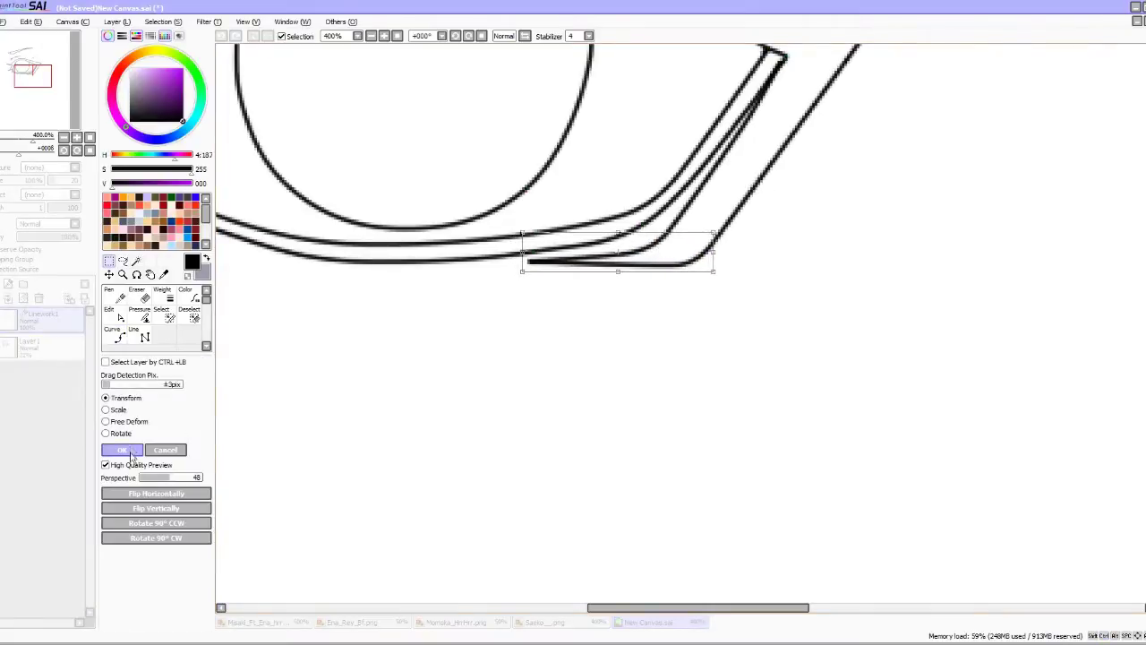
{"action": "left_click", "coordinate": [131, 455]}
{"action": "scroll", "coordinate": [635, 248], "scroll_direction": "down", "scroll_amount": 4}
{"action": "scroll", "coordinate": [665, 261], "scroll_direction": "up", "scroll_amount": 3}
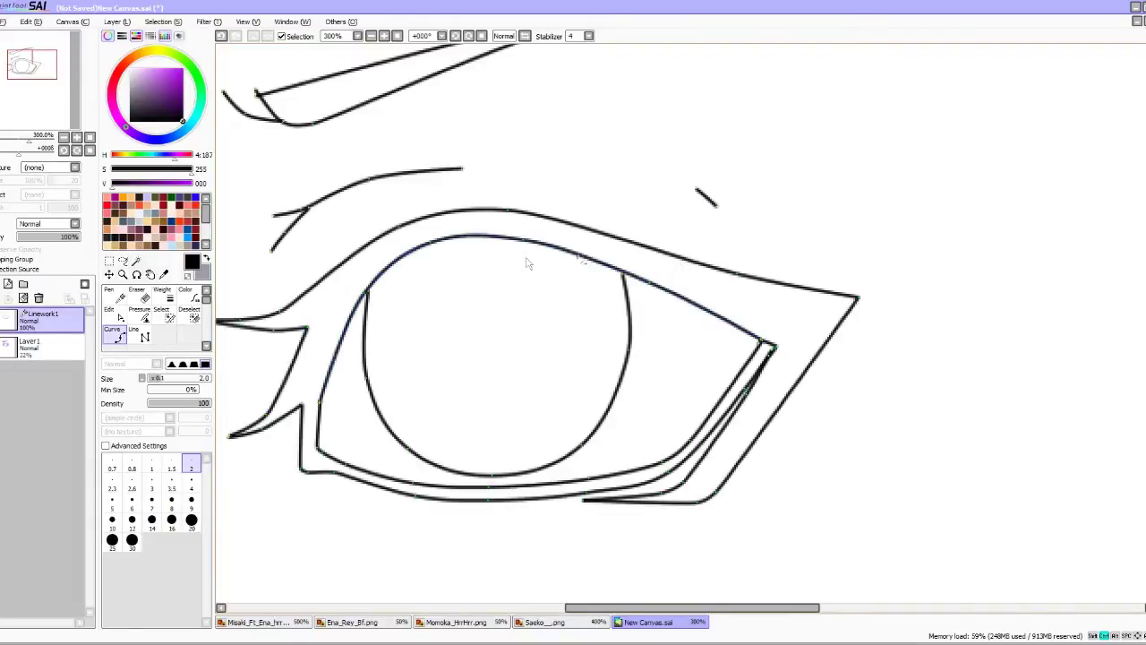
Add a layer below the linework and bucket-fill the lash outline and eyebrow with black, using the selection source as target.
{"action": "scroll", "coordinate": [514, 215], "scroll_direction": "down", "scroll_amount": 2}
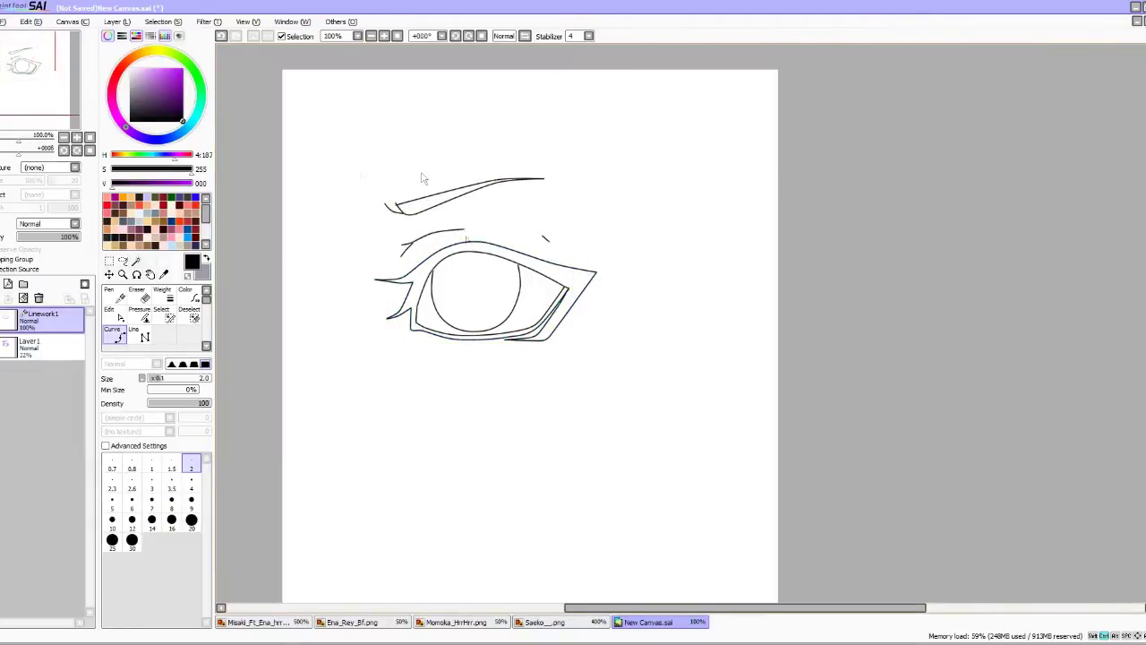
{"action": "left_click", "coordinate": [8, 284]}
{"action": "left_click_drag", "start_coordinate": [41, 322], "coordinate": [52, 343]}
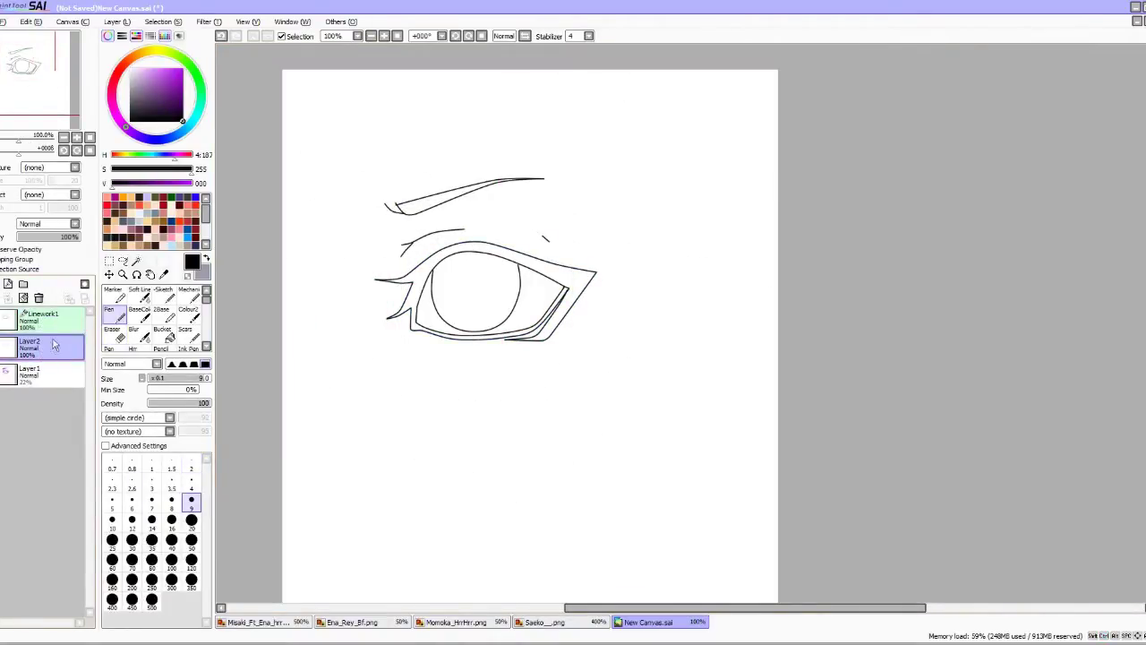
{"action": "left_click", "coordinate": [165, 335]}
{"action": "left_click", "coordinate": [106, 443]}
{"action": "scroll", "coordinate": [501, 268], "scroll_direction": "up", "scroll_amount": 2}
{"action": "left_click", "coordinate": [502, 219]}
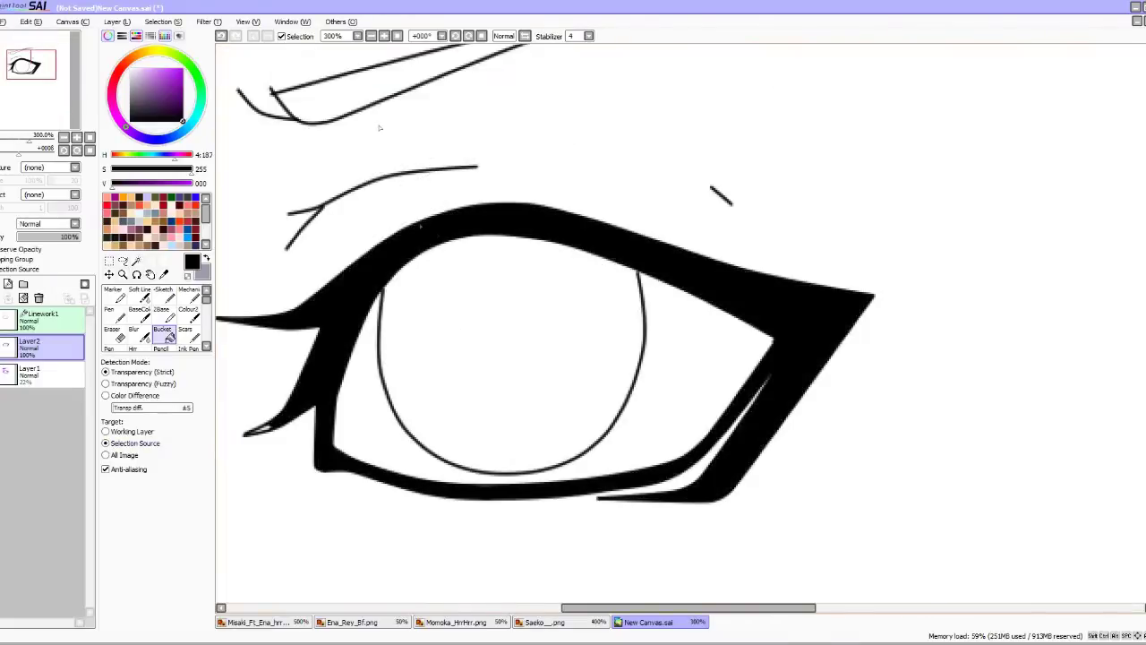
{"action": "left_click", "coordinate": [376, 97]}
Select the inside of the lash and eyebrow outlines, paint the unfilled gaps black on the fill layer at size 20, and deselect.
{"action": "left_click", "coordinate": [35, 317]}
{"action": "left_click", "coordinate": [136, 261]}
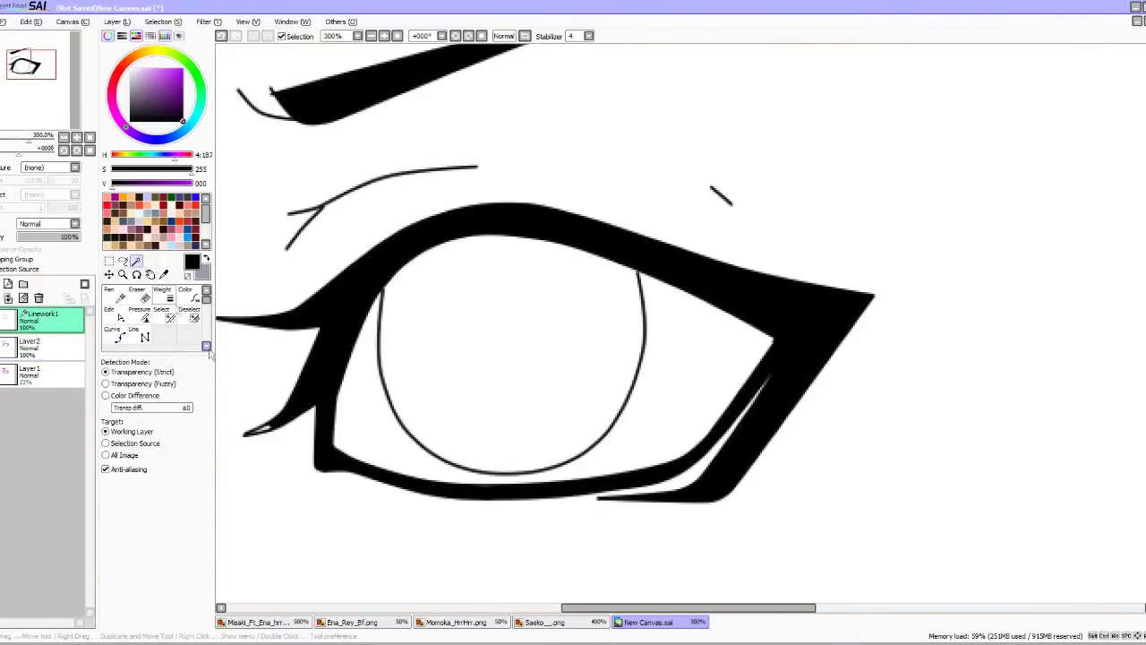
{"action": "left_click", "coordinate": [296, 501]}
{"action": "scroll", "coordinate": [615, 443], "scroll_direction": "down", "scroll_amount": 1}
{"action": "key", "text": "ctrl+i"}
{"action": "left_click", "coordinate": [31, 347]}
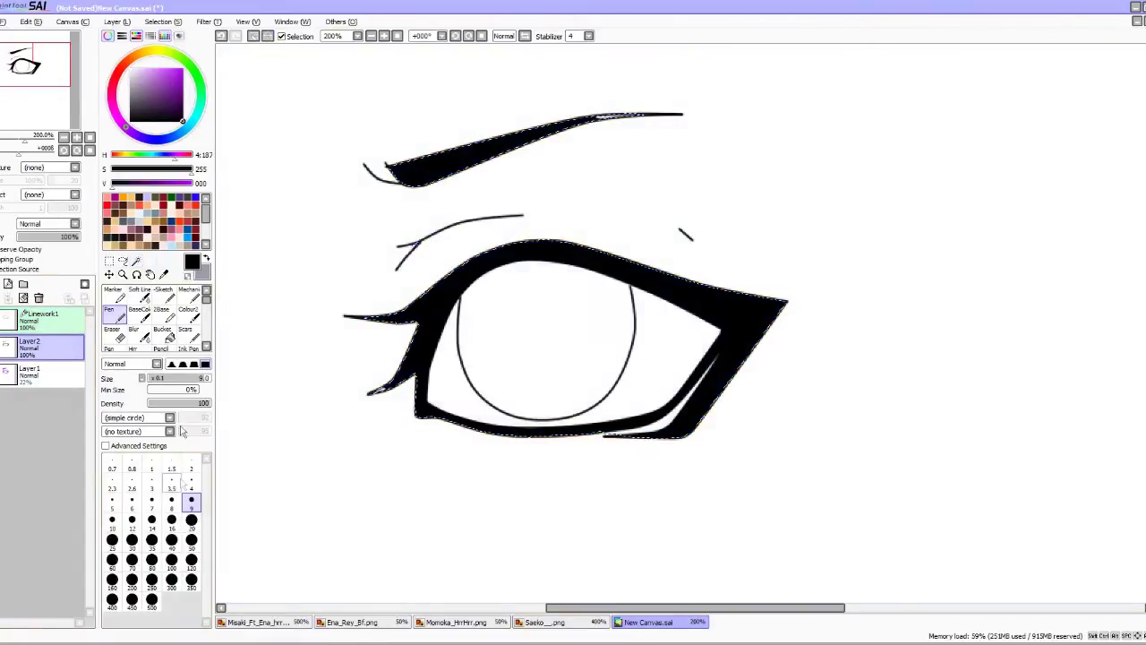
{"action": "scroll", "coordinate": [376, 404], "scroll_direction": "up", "scroll_amount": 4}
{"action": "left_click_drag", "start_coordinate": [394, 342], "coordinate": [346, 374]}
{"action": "scroll", "coordinate": [350, 340], "scroll_direction": "down", "scroll_amount": 4}
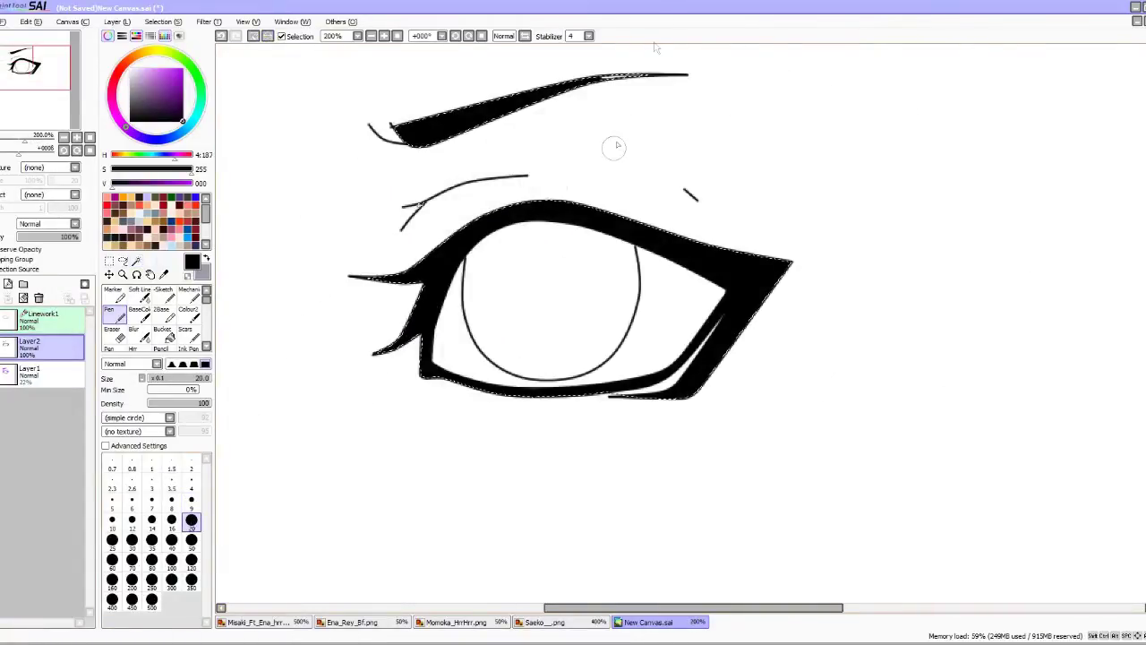
{"action": "scroll", "coordinate": [644, 384], "scroll_direction": "up", "scroll_amount": 2}
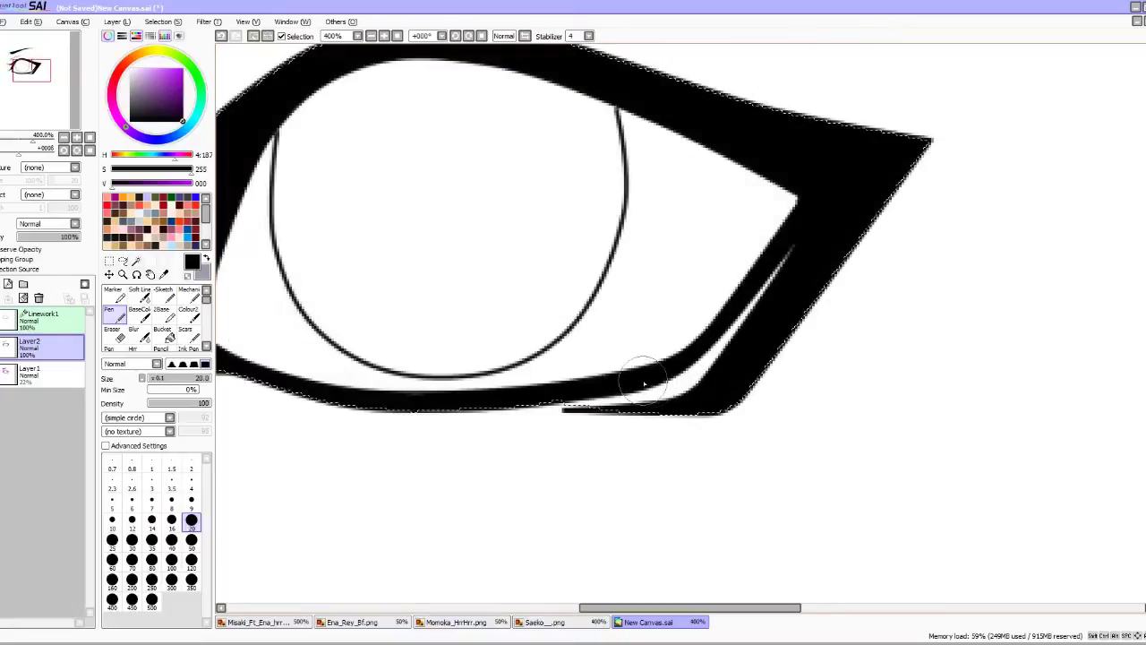
{"action": "key", "text": "ctrl+d"}
Add a layer beneath the black fill, bucket-fill the eyeball and iris area with bright purple, and touch up the missed edges.
{"action": "scroll", "coordinate": [528, 340], "scroll_direction": "down", "scroll_amount": 3}
{"action": "scroll", "coordinate": [434, 221], "scroll_direction": "up", "scroll_amount": 2}
{"action": "left_click", "coordinate": [7, 286]}
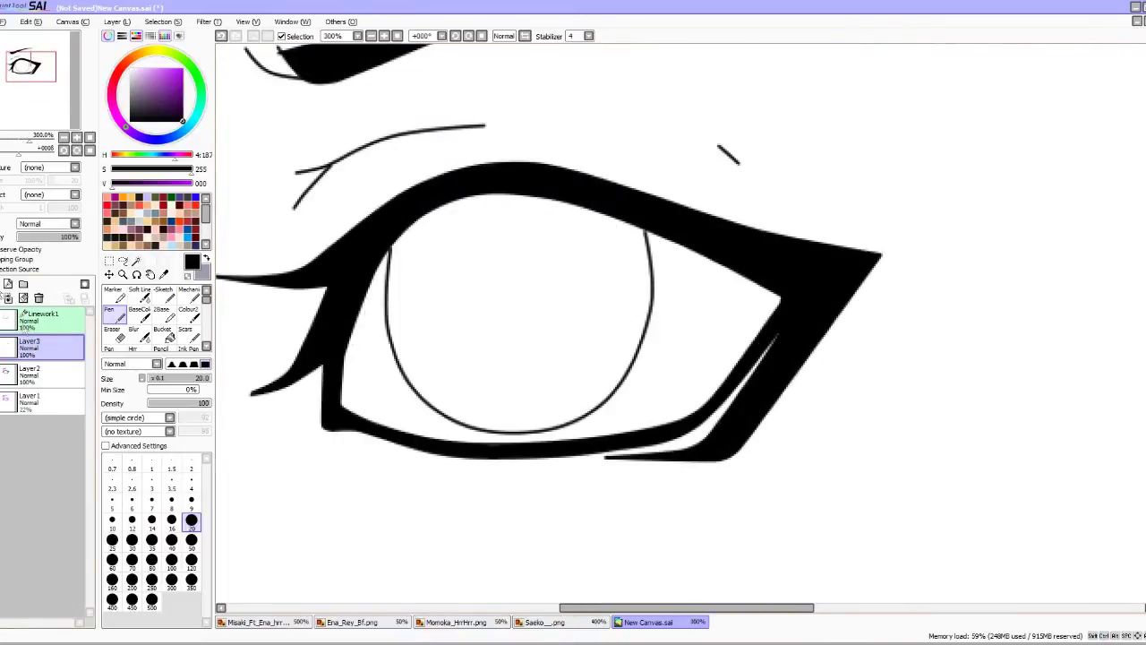
{"action": "left_click_drag", "start_coordinate": [38, 359], "coordinate": [38, 381]}
{"action": "left_click", "coordinate": [162, 333]}
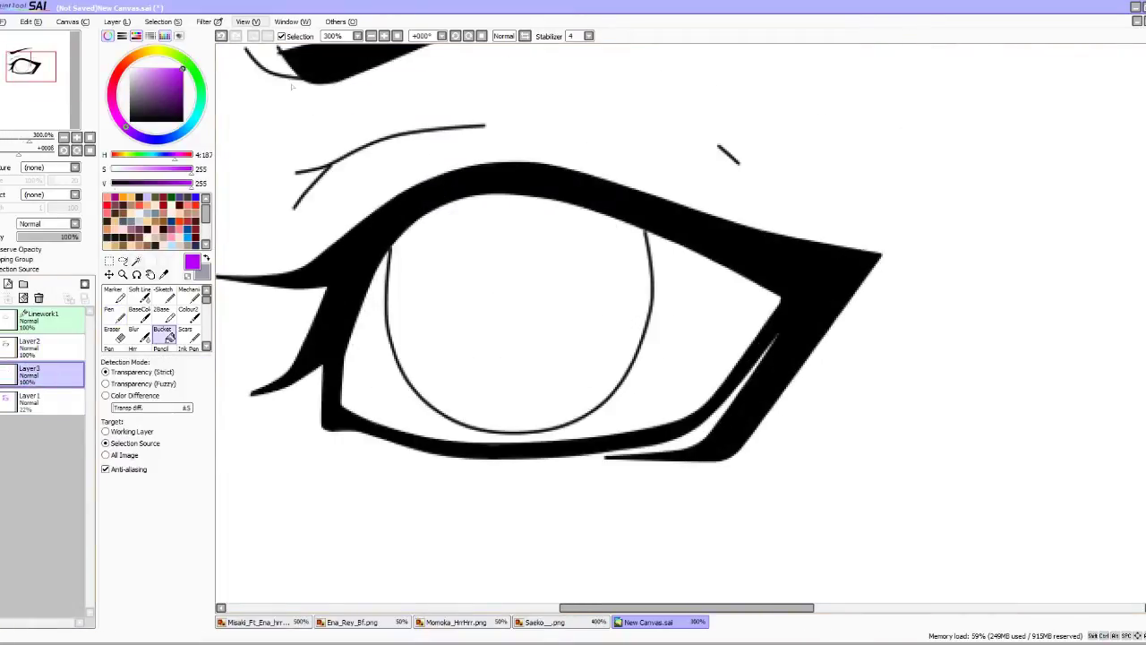
{"action": "left_click", "coordinate": [366, 348]}
{"action": "left_click", "coordinate": [451, 347]}
{"action": "left_click", "coordinate": [114, 315]}
{"action": "scroll", "coordinate": [421, 233], "scroll_direction": "up", "scroll_amount": 2}
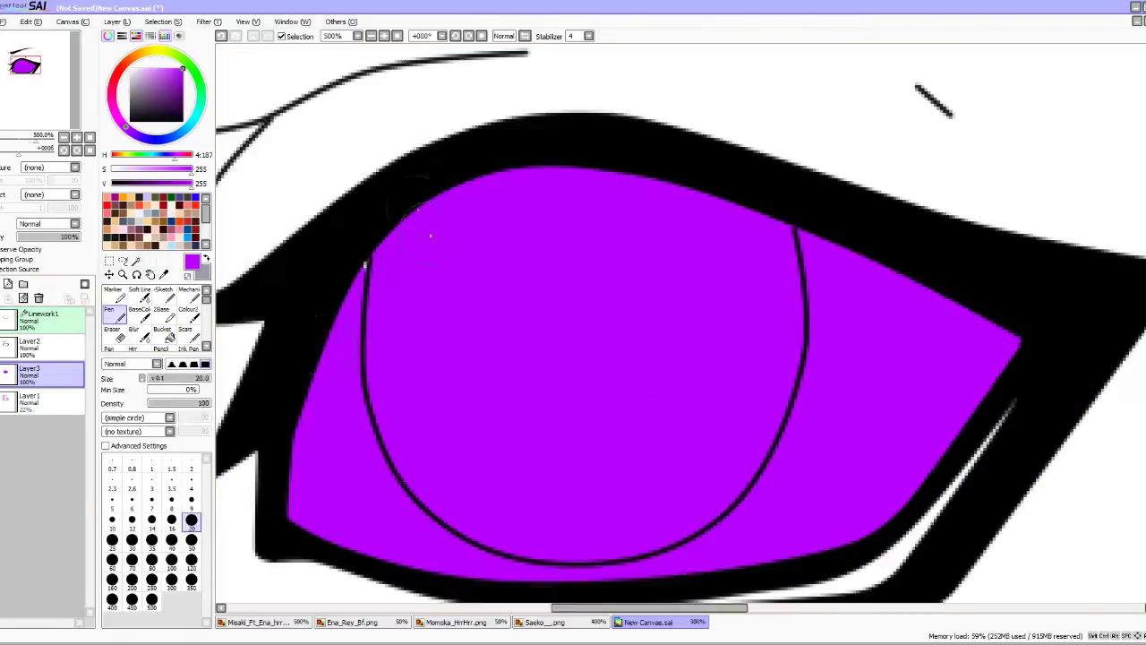
{"action": "scroll", "coordinate": [506, 222], "scroll_direction": "down", "scroll_amount": 2}
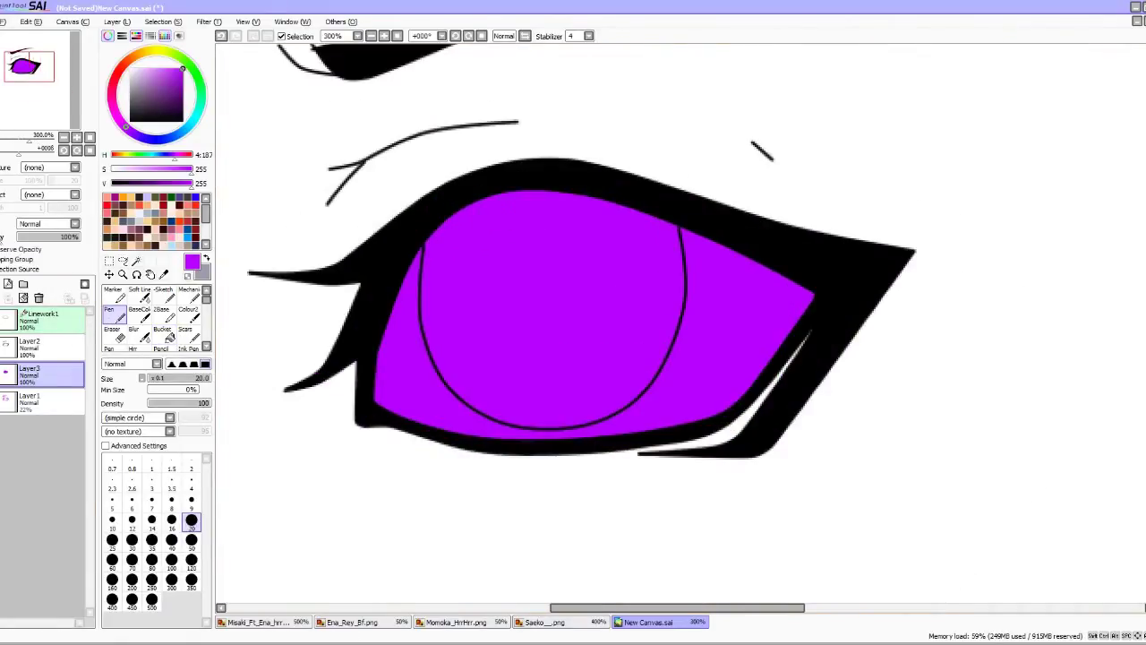
Preserve the layer's opacity, repaint the eye area dark blue-grey at size 300, and paint a curved white area across its lower part.
{"action": "left_click", "coordinate": [171, 579]}
{"action": "left_click_drag", "start_coordinate": [502, 296], "coordinate": [618, 377]}
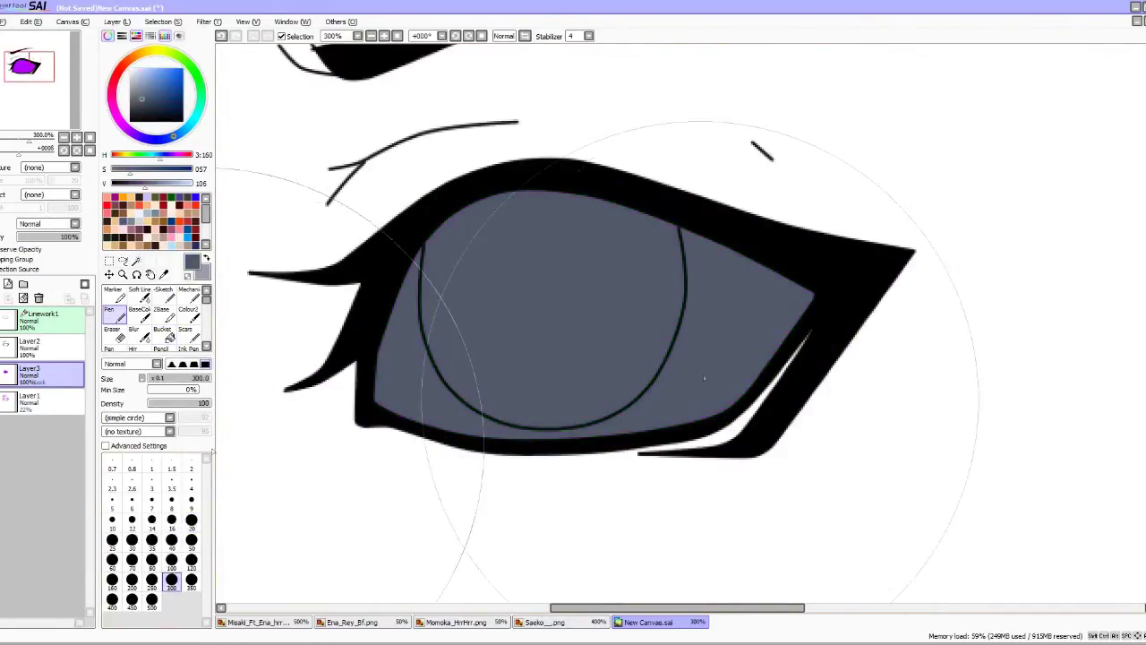
{"action": "mouse_move", "coordinate": [460, 474]}
{"action": "left_mouse_down"}
{"action": "mouse_move", "coordinate": [538, 398]}
{"action": "mouse_move", "coordinate": [621, 486]}
{"action": "left_mouse_up"}
{"action": "scroll", "coordinate": [531, 240], "scroll_direction": "down", "scroll_amount": 5}
{"action": "scroll", "coordinate": [531, 240], "scroll_direction": "down", "scroll_amount": 2}
{"action": "scroll", "coordinate": [531, 240], "scroll_direction": "up", "scroll_amount": 1}
{"action": "key", "text": "alt+Tab"}
{"action": "left_click", "coordinate": [81, 598]}
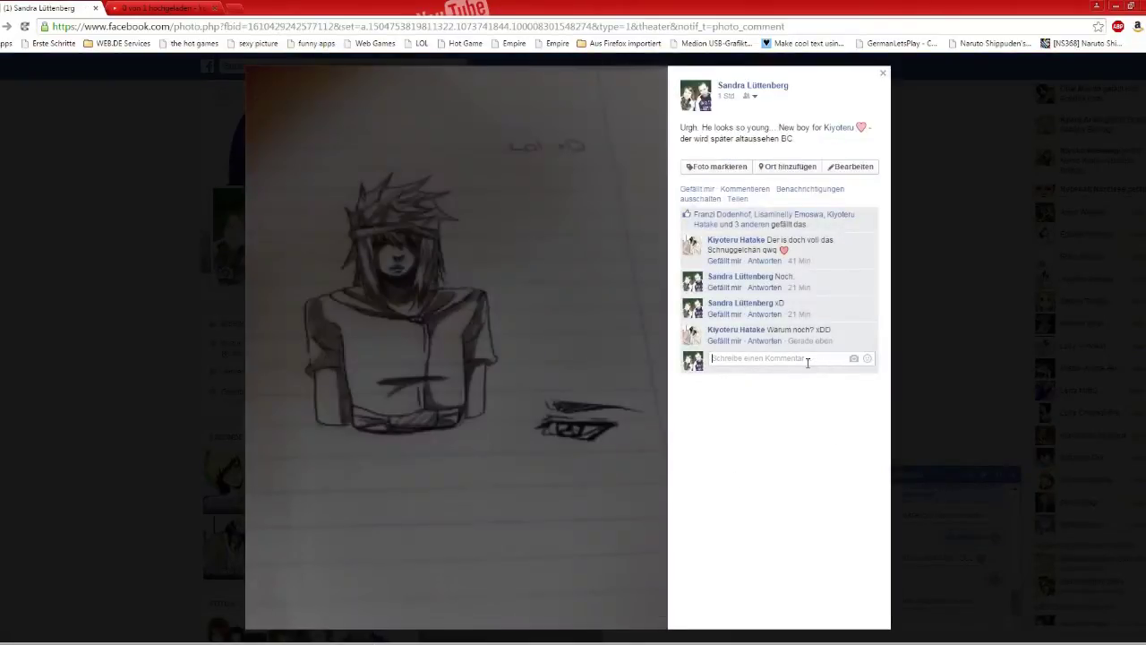
{"action": "key", "text": "Escape"}
{"action": "key", "text": "alt+Tab"}
Toggle the eyeball color layer's visibility repeatedly to compare the eye with and without its shading.
{"action": "scroll", "coordinate": [535, 244], "scroll_direction": "up", "scroll_amount": 3}
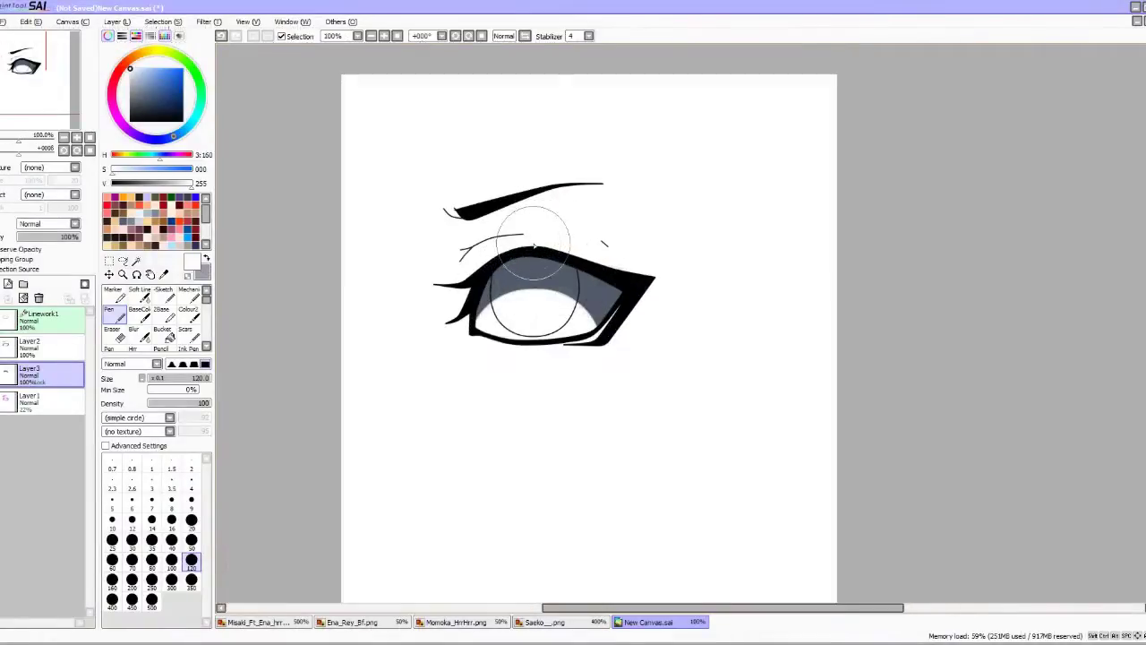
{"action": "scroll", "coordinate": [506, 302], "scroll_direction": "up", "scroll_amount": 1}
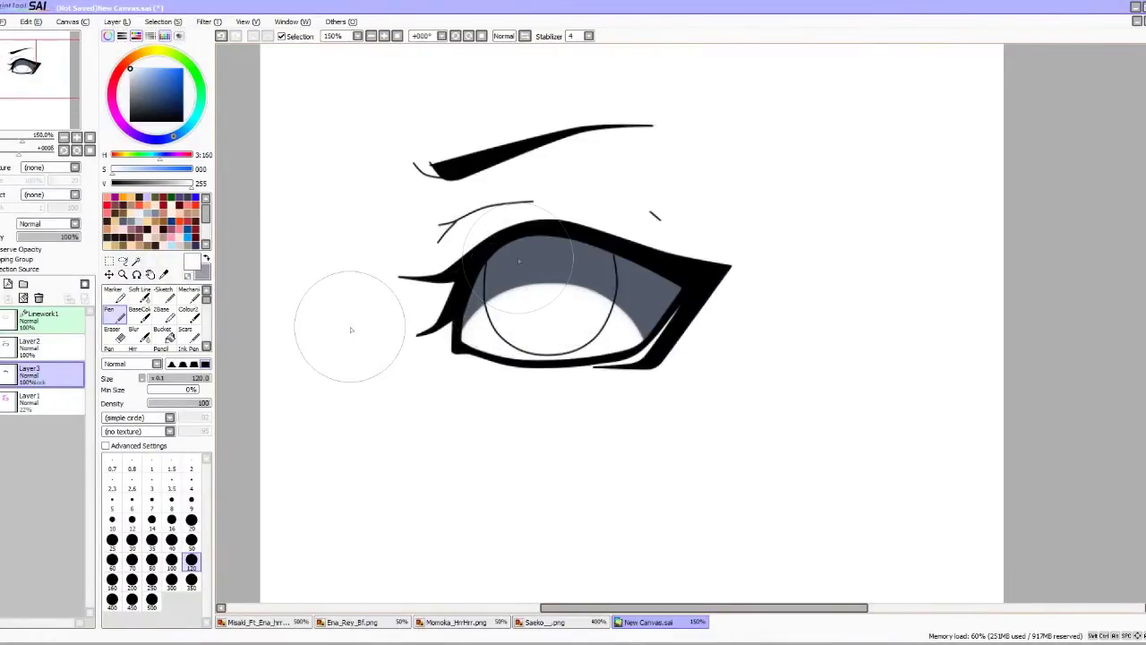
{"action": "scroll", "coordinate": [519, 261], "scroll_direction": "down", "scroll_amount": 2}
{"action": "scroll", "coordinate": [466, 308], "scroll_direction": "up", "scroll_amount": 3}
{"action": "left_click", "coordinate": [6, 375]}
{"action": "left_click", "coordinate": [6, 374]}
{"action": "left_click", "coordinate": [6, 375]}
{"action": "left_click", "coordinate": [6, 374]}
{"action": "left_click", "coordinate": [6, 374]}
{"action": "left_click", "coordinate": [7, 375]}
{"action": "left_click", "coordinate": [5, 375]}
{"action": "left_click", "coordinate": [4, 374]}
{"action": "left_click", "coordinate": [4, 375]}
{"action": "left_click", "coordinate": [5, 374]}
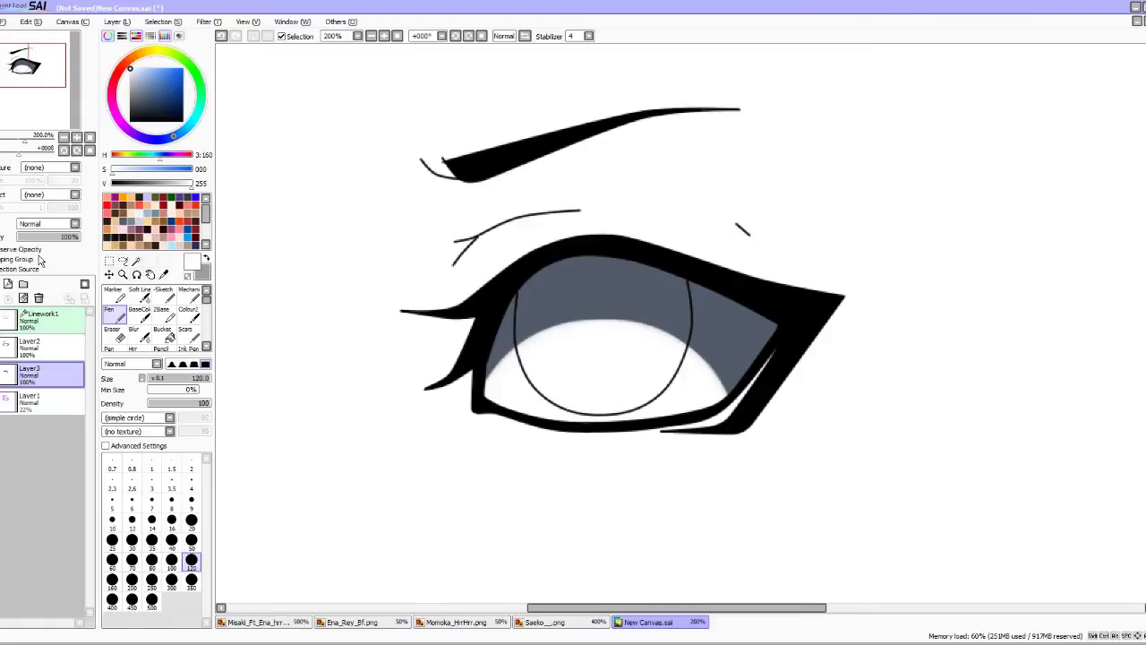
{"action": "scroll", "coordinate": [502, 232], "scroll_direction": "down", "scroll_amount": 3}
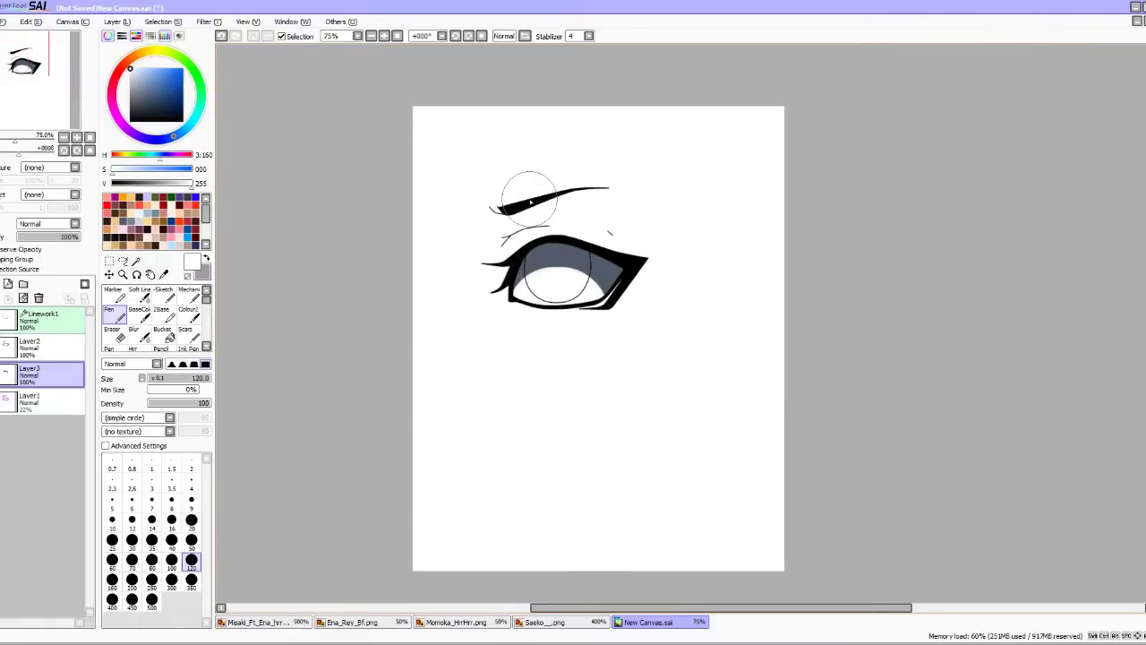
{"action": "scroll", "coordinate": [543, 224], "scroll_direction": "up", "scroll_amount": 5}
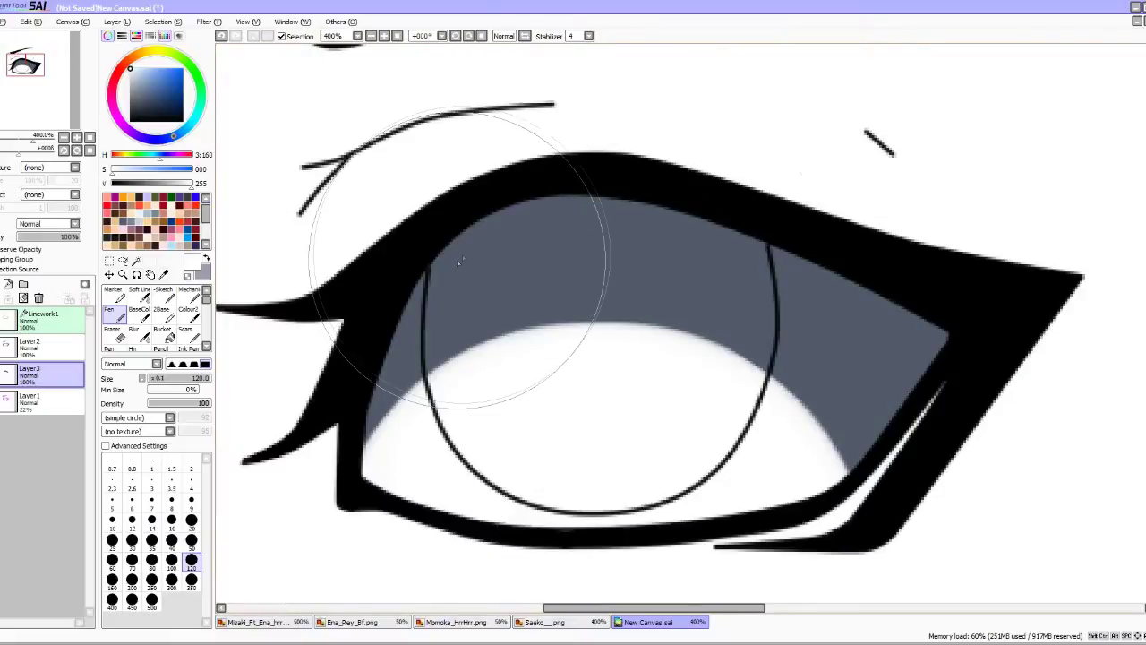
{"action": "scroll", "coordinate": [537, 183], "scroll_direction": "down", "scroll_amount": 6}
{"action": "scroll", "coordinate": [537, 182], "scroll_direction": "up", "scroll_amount": 1}
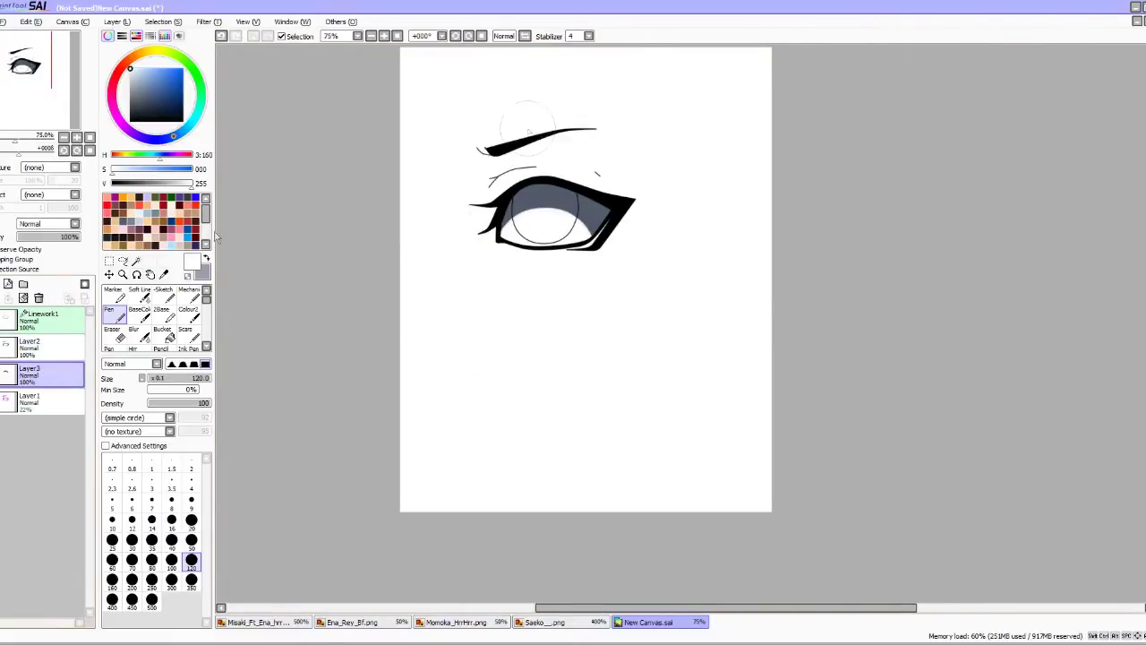
{"action": "scroll", "coordinate": [502, 135], "scroll_direction": "up", "scroll_amount": 4}
{"action": "scroll", "coordinate": [520, 116], "scroll_direction": "down", "scroll_amount": 5}
{"action": "scroll", "coordinate": [525, 120], "scroll_direction": "up", "scroll_amount": 1}
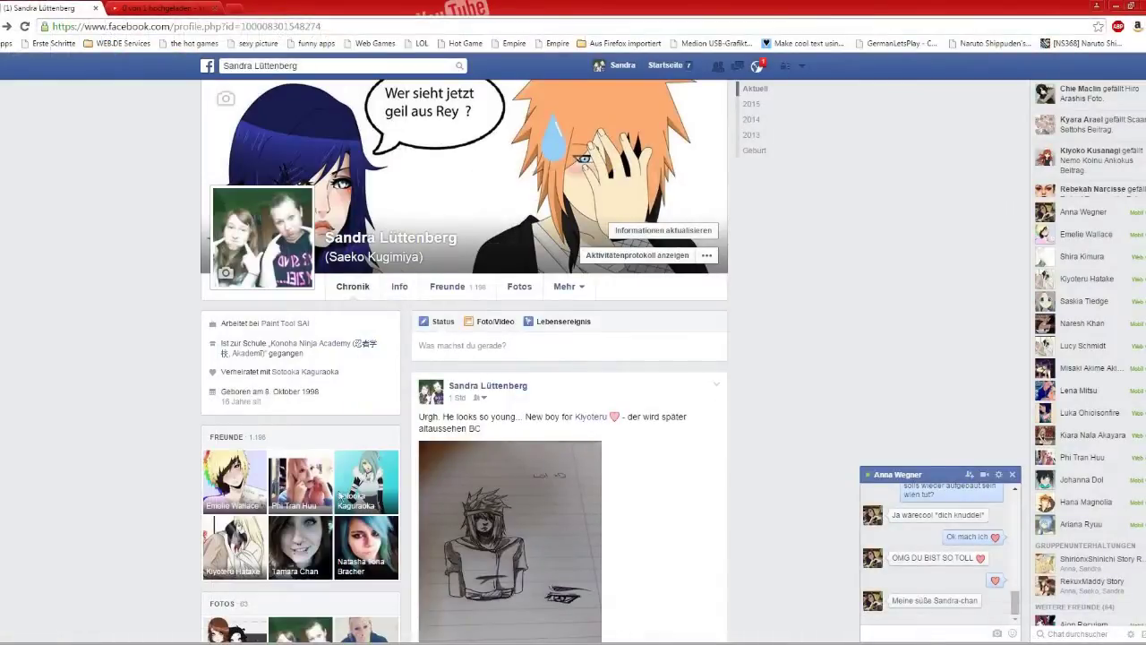
{"action": "left_click", "coordinate": [758, 67]}
{"action": "left_click", "coordinate": [758, 67]}
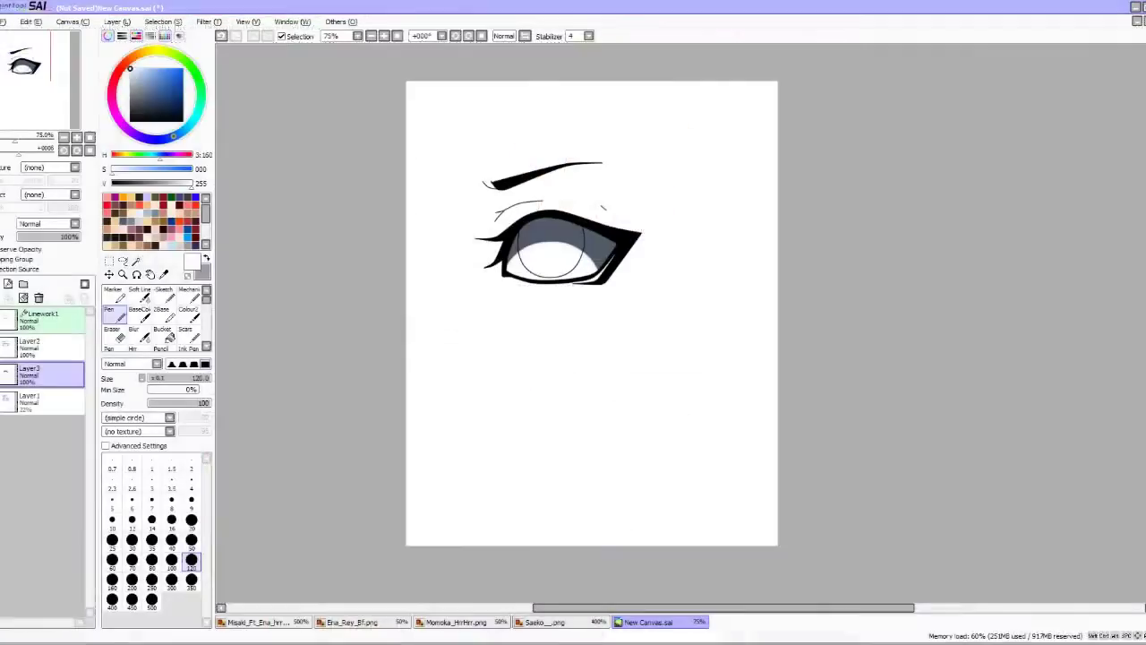
Examine the finished eyes in Ena_Rey_Bf.png as a coloring reference and return to the new canvas.
{"action": "scroll", "coordinate": [552, 219], "scroll_direction": "up", "scroll_amount": 2}
{"action": "left_click", "coordinate": [350, 622]}
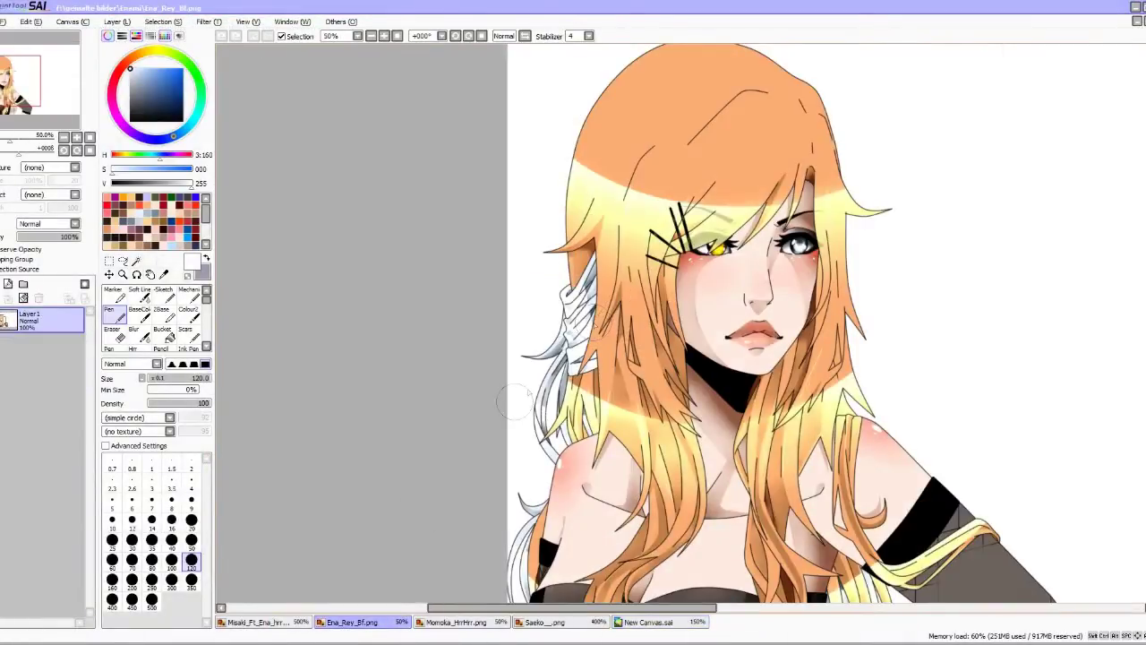
{"action": "scroll", "coordinate": [574, 359], "scroll_direction": "down", "scroll_amount": 1}
{"action": "scroll", "coordinate": [694, 189], "scroll_direction": "up", "scroll_amount": 1}
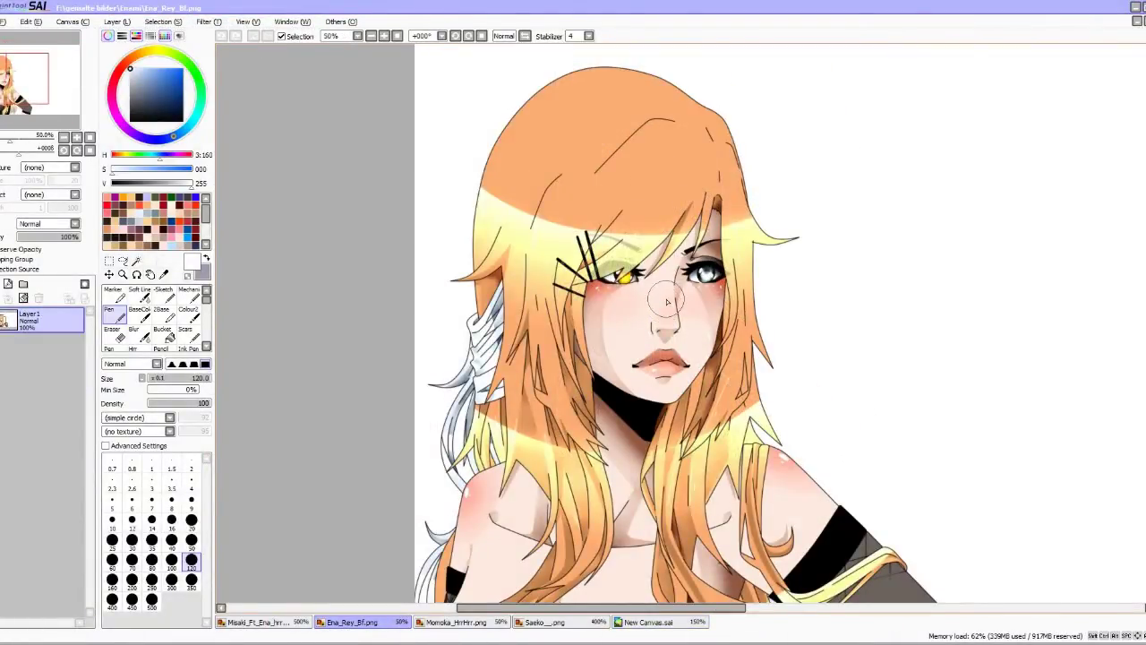
{"action": "scroll", "coordinate": [674, 271], "scroll_direction": "up", "scroll_amount": 4}
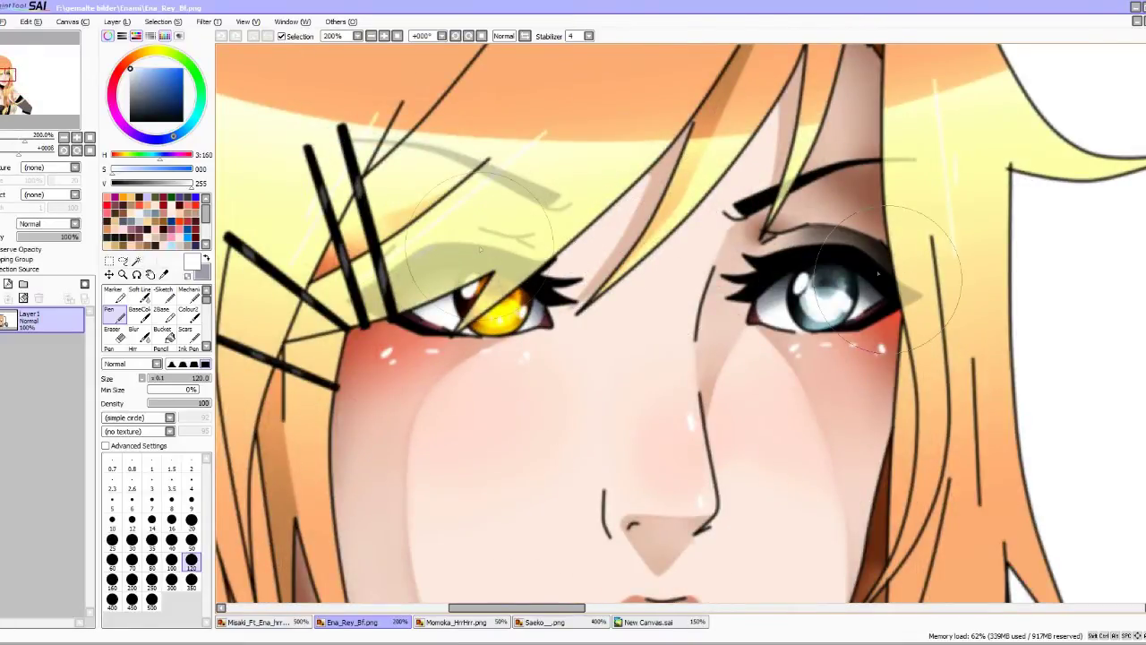
{"action": "scroll", "coordinate": [512, 256], "scroll_direction": "down", "scroll_amount": 3}
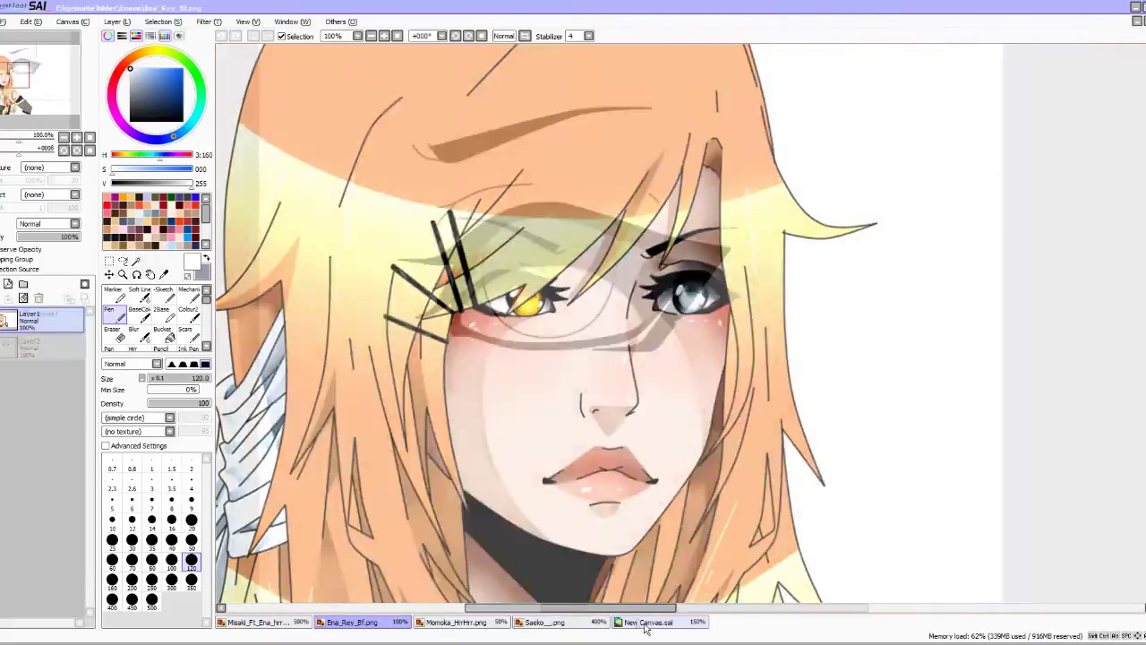
{"action": "left_click", "coordinate": [645, 623]}
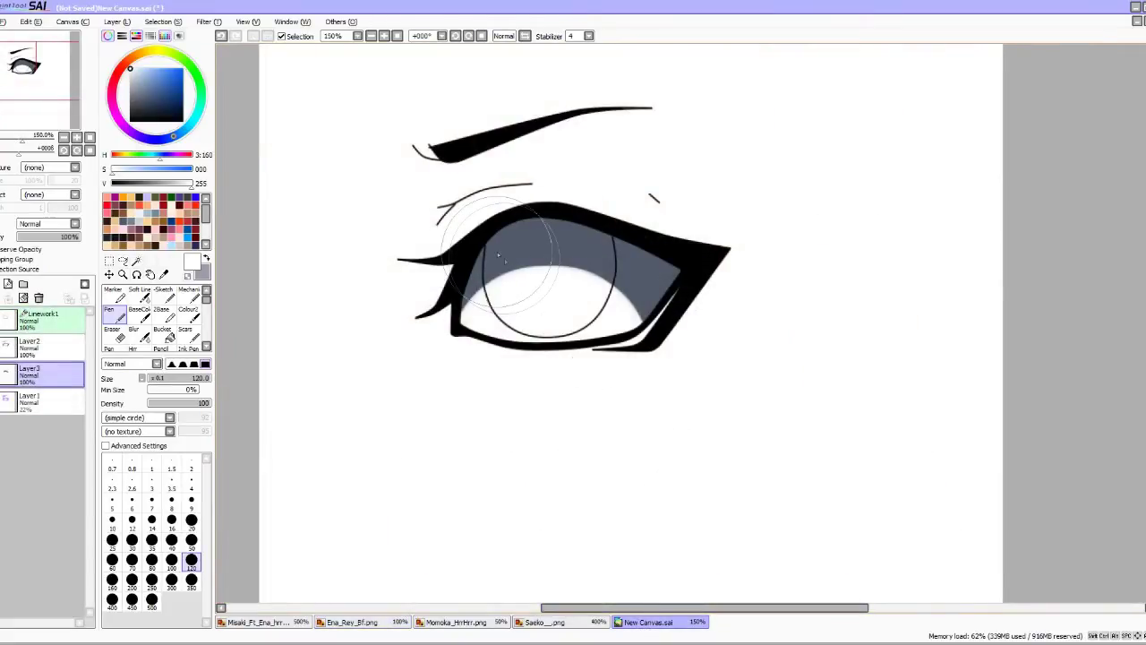
Open the color reference ena.jpg from the coloring subfolder of the PaintTool SAI English Pack folder.
{"action": "left_click", "coordinate": [4, 23]}
{"action": "left_click", "coordinate": [14, 55]}
{"action": "left_click_drag", "start_coordinate": [93, 142], "coordinate": [90, 182]}
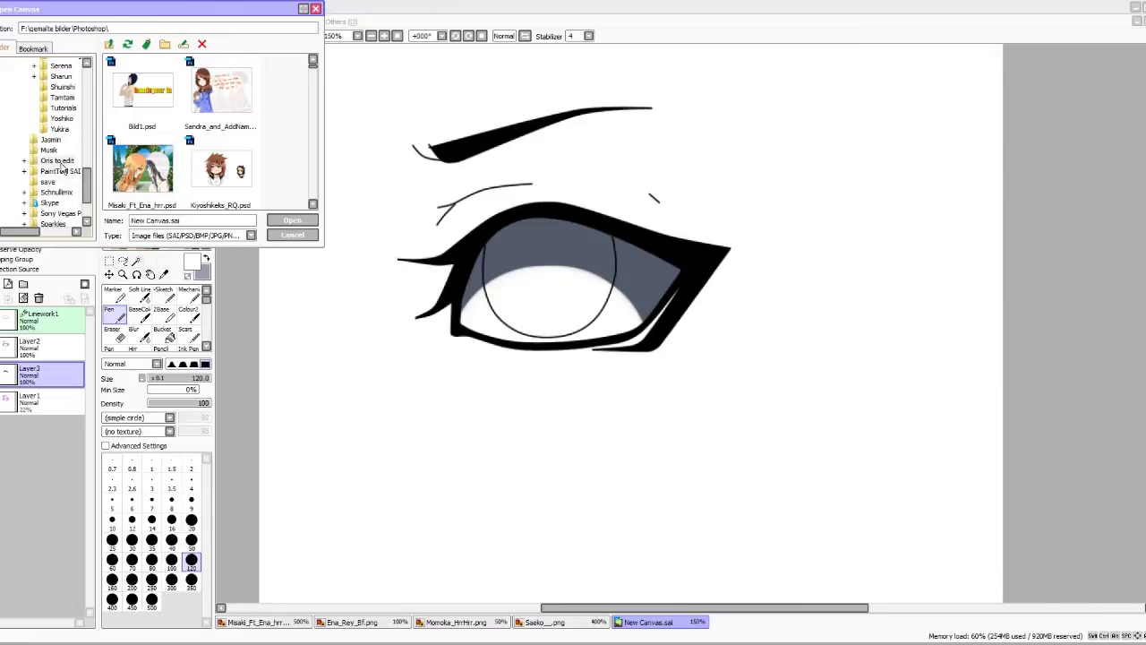
{"action": "left_click", "coordinate": [61, 162]}
{"action": "left_click", "coordinate": [70, 169]}
{"action": "double_click", "coordinate": [154, 108]}
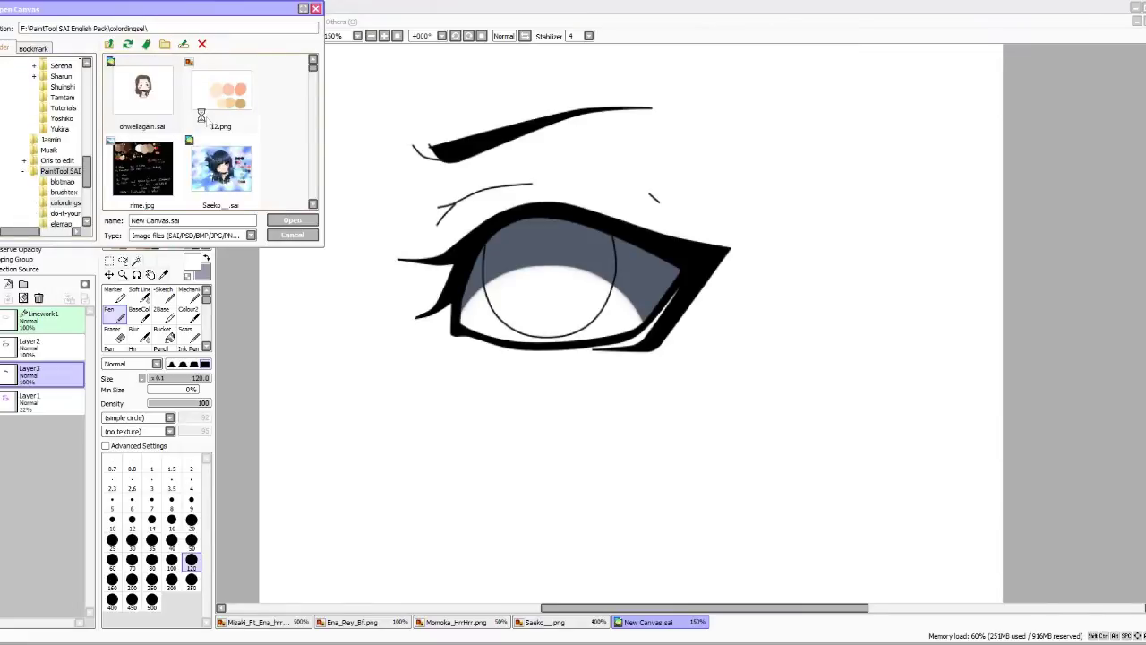
{"action": "scroll", "coordinate": [287, 126], "scroll_direction": "down", "scroll_amount": 5}
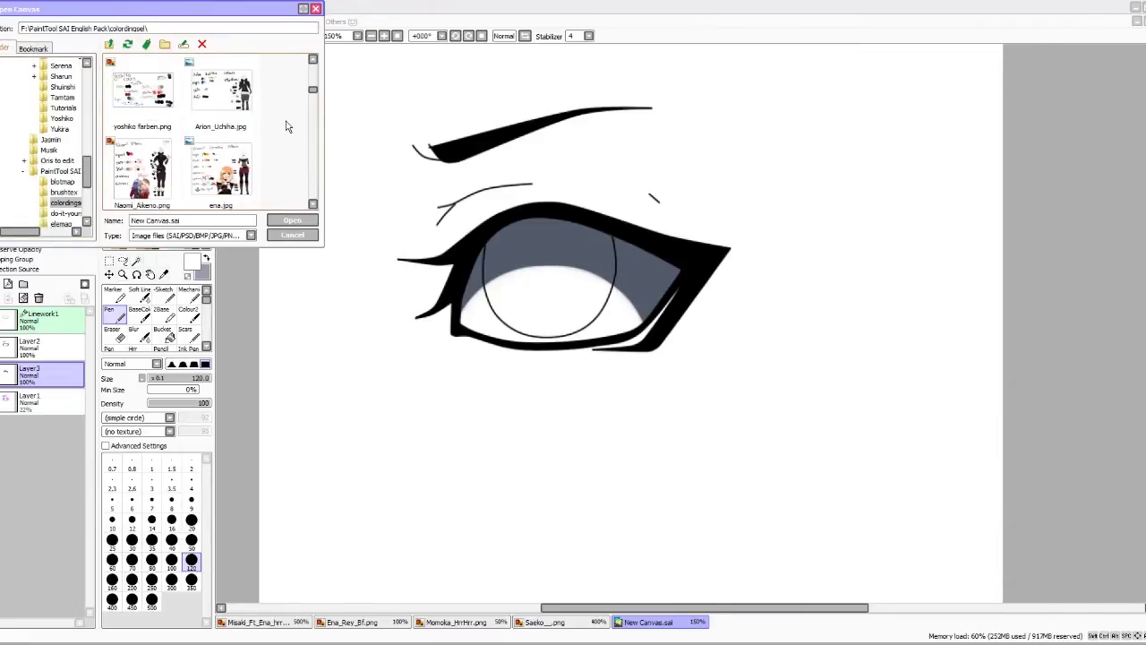
{"action": "double_click", "coordinate": [222, 168]}
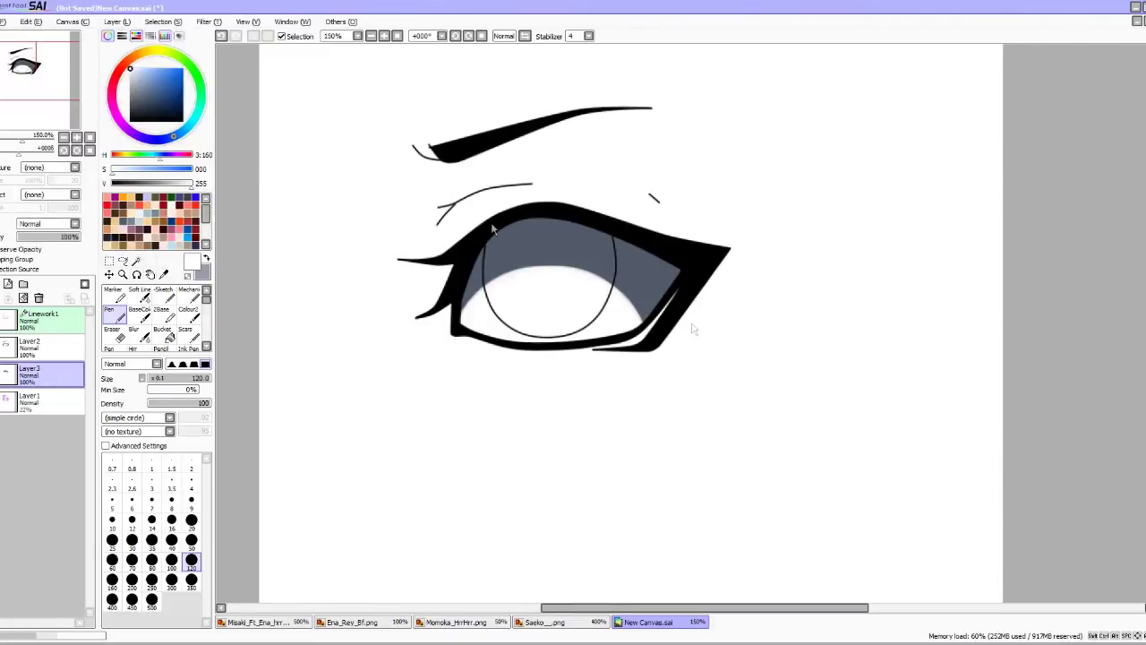
Copy the brown-to-orange eye color swatches from ena.jpg and paste them into the new canvas.
{"action": "scroll", "coordinate": [516, 185], "scroll_direction": "up", "scroll_amount": 4}
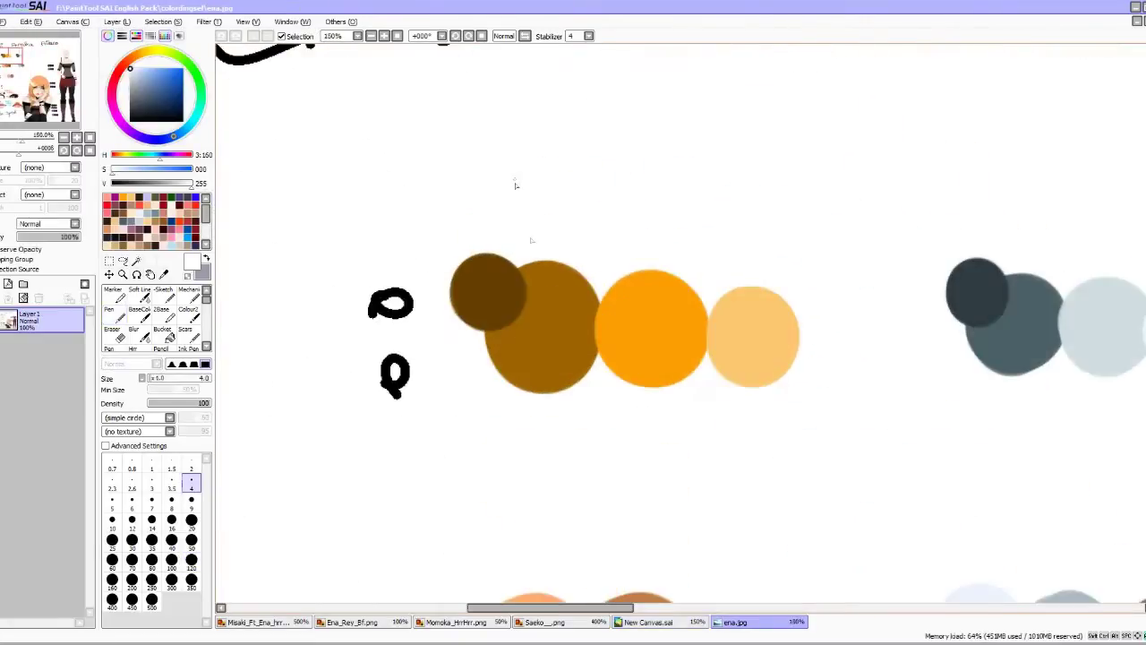
{"action": "mouse_move", "coordinate": [601, 257]}
{"action": "left_mouse_down"}
{"action": "mouse_move", "coordinate": [489, 332]}
{"action": "mouse_move", "coordinate": [593, 271]}
{"action": "left_mouse_up"}
{"action": "left_click", "coordinate": [647, 623]}
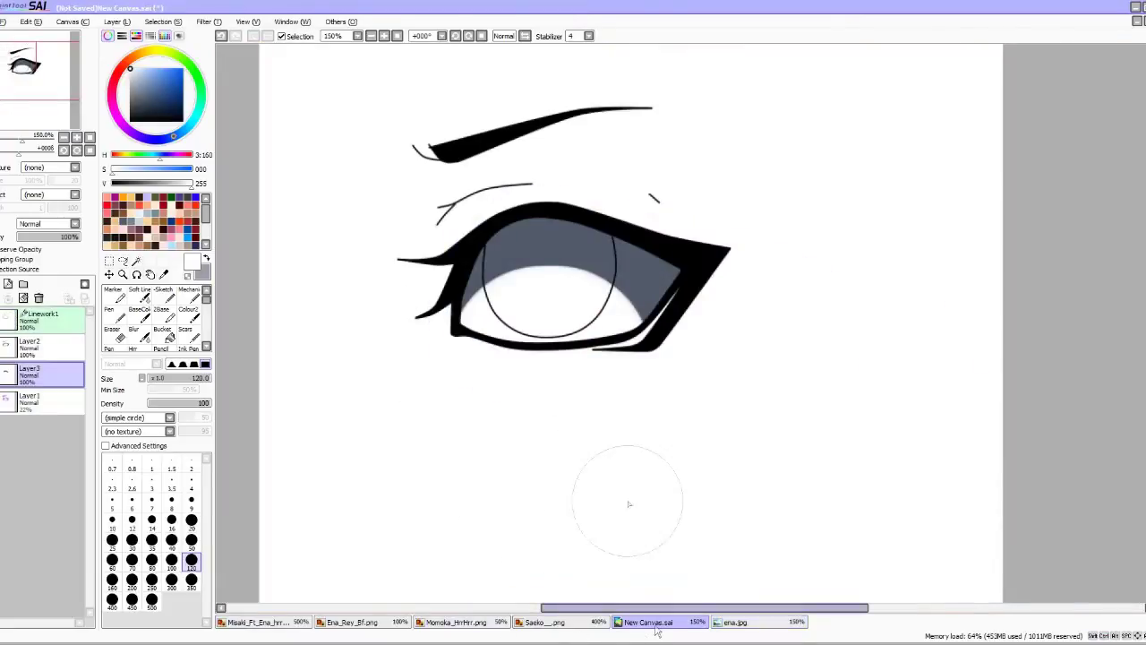
{"action": "key", "text": "ctrl+v"}
Transform the pasted swatches, moving them below the eye and scaling them down, and apply the change.
{"action": "scroll", "coordinate": [487, 320], "scroll_direction": "down", "scroll_amount": 1}
{"action": "key", "text": "ctrl+t"}
{"action": "scroll", "coordinate": [504, 310], "scroll_direction": "down", "scroll_amount": 2}
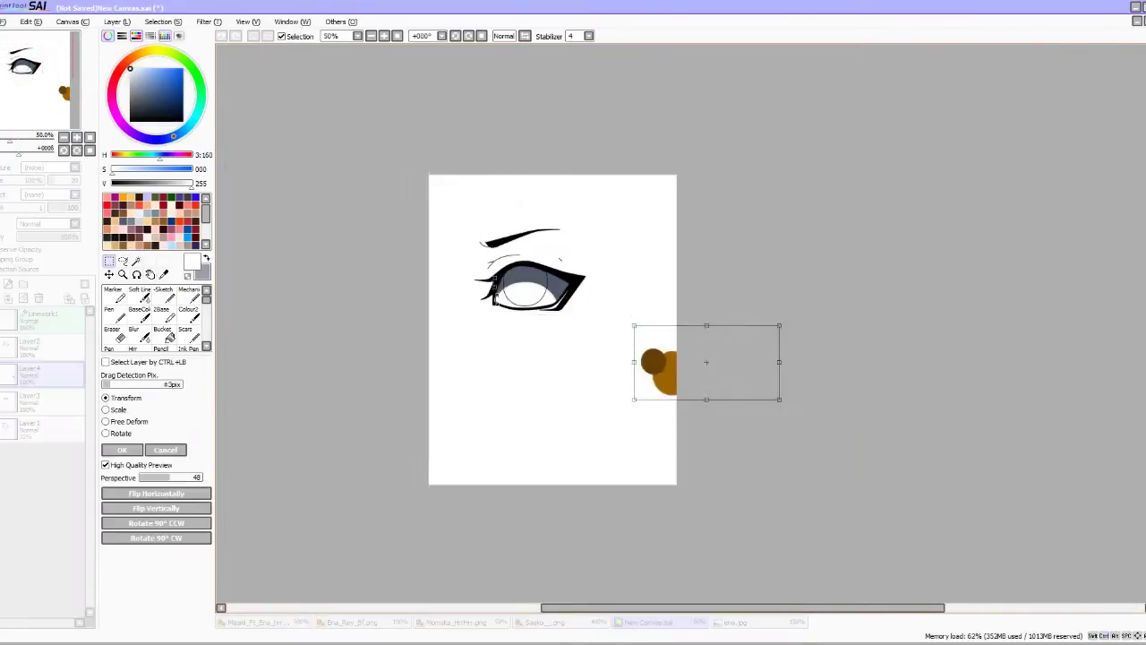
{"action": "scroll", "coordinate": [549, 360], "scroll_direction": "up", "scroll_amount": 1}
{"action": "left_click_drag", "start_coordinate": [724, 363], "coordinate": [446, 342]}
{"action": "left_click_drag", "start_coordinate": [379, 291], "coordinate": [439, 320]}
{"action": "left_click_drag", "start_coordinate": [499, 354], "coordinate": [433, 323]}
{"action": "key", "text": "Return"}
Open the color reference Momoka_colours.png from the folder of color references.
{"action": "left_click", "coordinate": [9, 22]}
{"action": "left_click", "coordinate": [36, 49]}
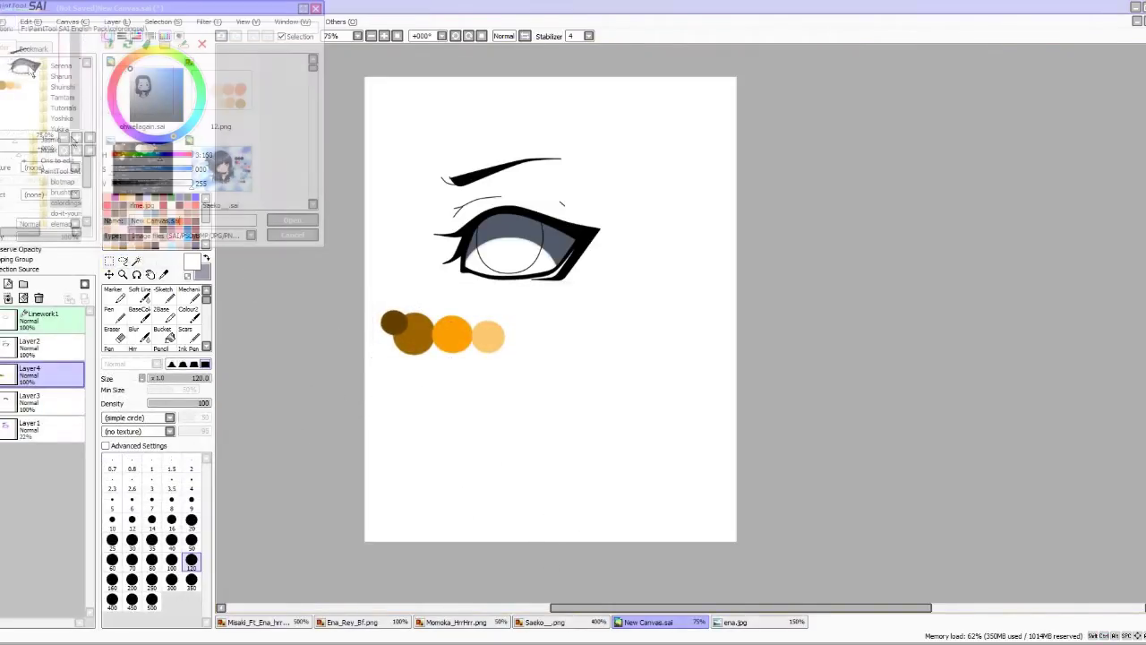
{"action": "scroll", "coordinate": [276, 142], "scroll_direction": "down", "scroll_amount": 6}
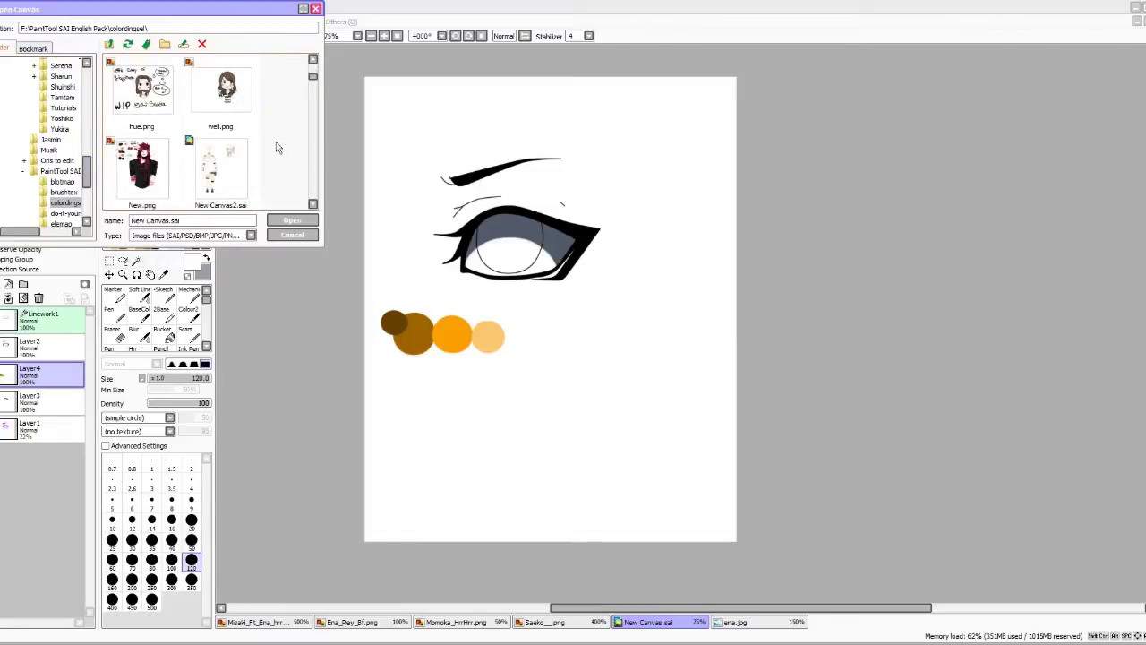
{"action": "scroll", "coordinate": [287, 145], "scroll_direction": "down", "scroll_amount": 4}
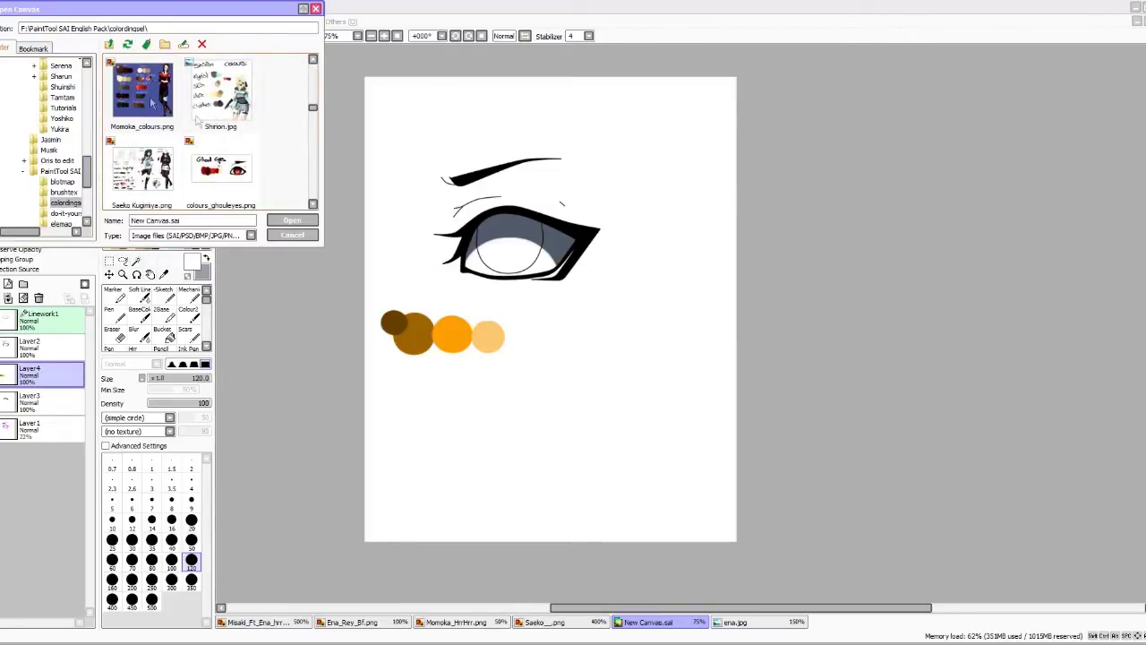
{"action": "double_click", "coordinate": [141, 89]}
Copy the Augen and overlay swatches from Momoka_colours.png into the new canvas, scaled down and placed below the orange swatch row.
{"action": "scroll", "coordinate": [685, 231], "scroll_direction": "up", "scroll_amount": 4}
{"action": "mouse_move", "coordinate": [716, 258]}
{"action": "left_mouse_down"}
{"action": "mouse_move", "coordinate": [489, 262]}
{"action": "mouse_move", "coordinate": [527, 293]}
{"action": "mouse_move", "coordinate": [733, 301]}
{"action": "mouse_move", "coordinate": [772, 295]}
{"action": "mouse_move", "coordinate": [825, 245]}
{"action": "mouse_move", "coordinate": [843, 247]}
{"action": "mouse_move", "coordinate": [738, 287]}
{"action": "left_mouse_up"}
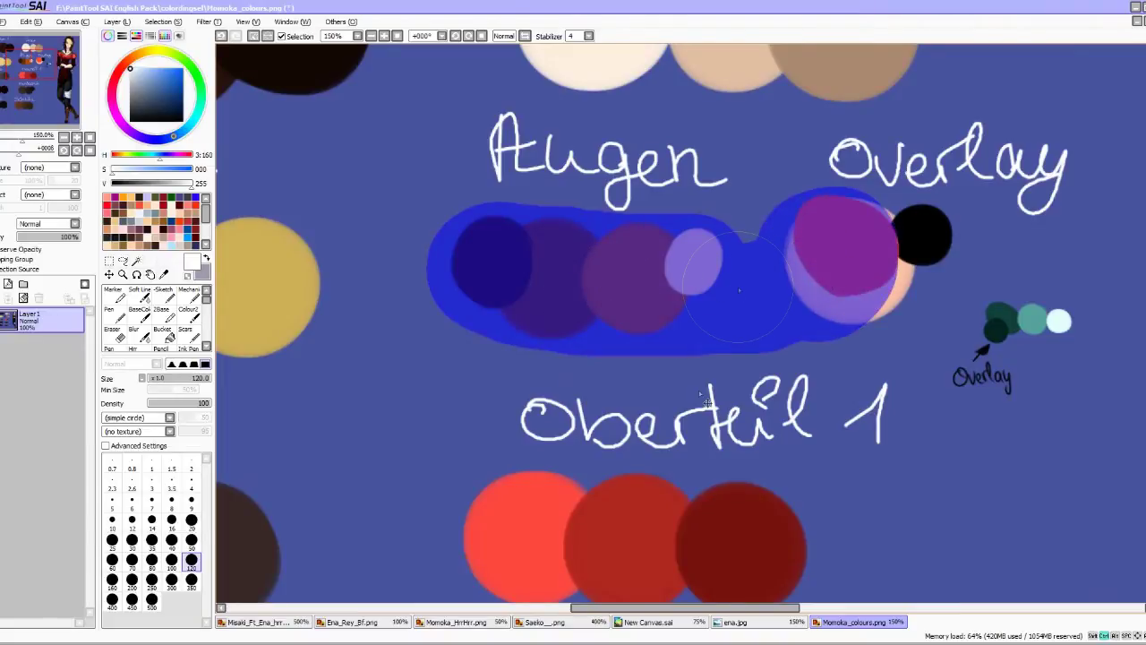
{"action": "left_click", "coordinate": [648, 622]}
{"action": "key", "text": "ctrl+v"}
{"action": "key", "text": "ctrl+t"}
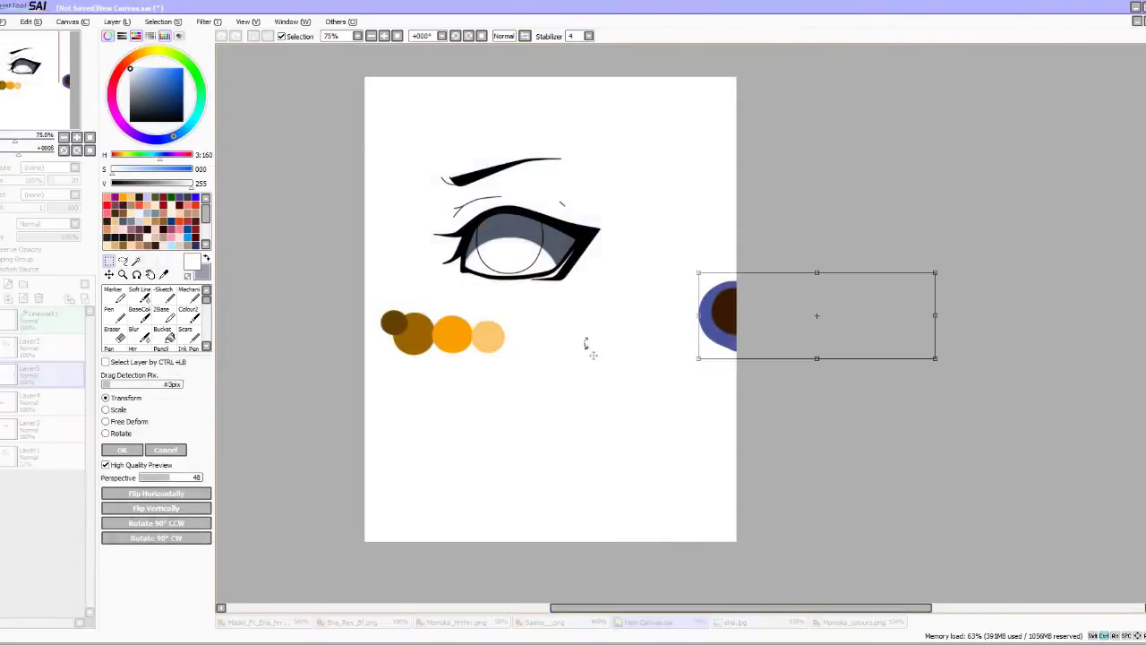
{"action": "left_click_drag", "start_coordinate": [612, 331], "coordinate": [409, 389]}
{"action": "left_click", "coordinate": [124, 454]}
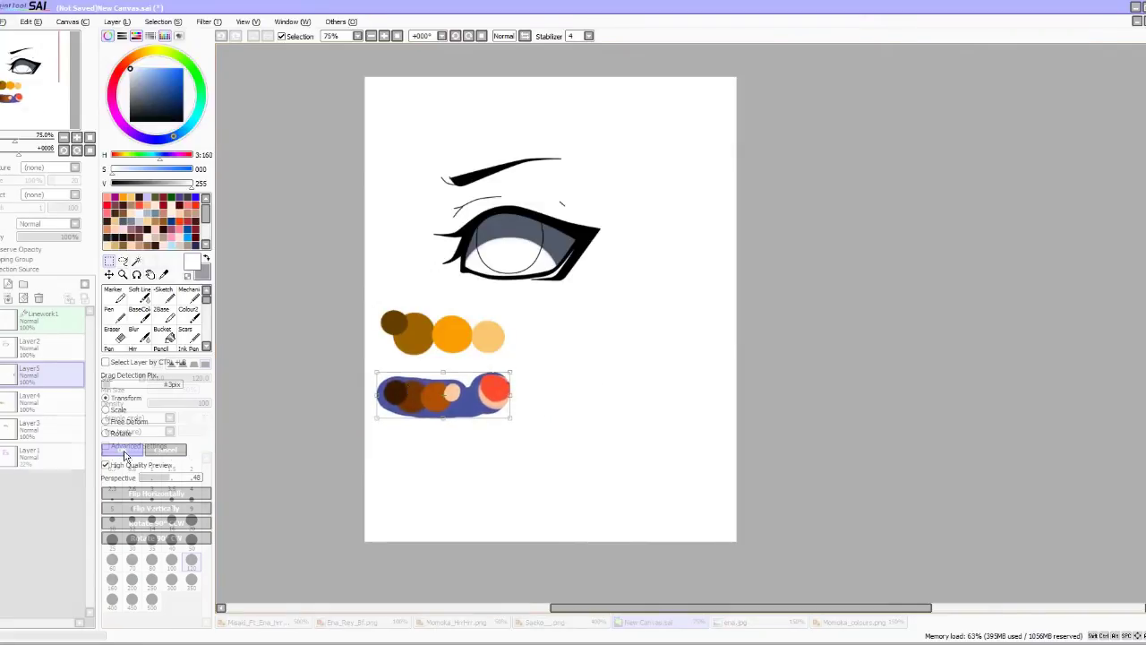
Open the color reference Saeko Kugimiya.png from the same reference folder.
{"action": "left_click", "coordinate": [7, 22]}
{"action": "left_click", "coordinate": [27, 36]}
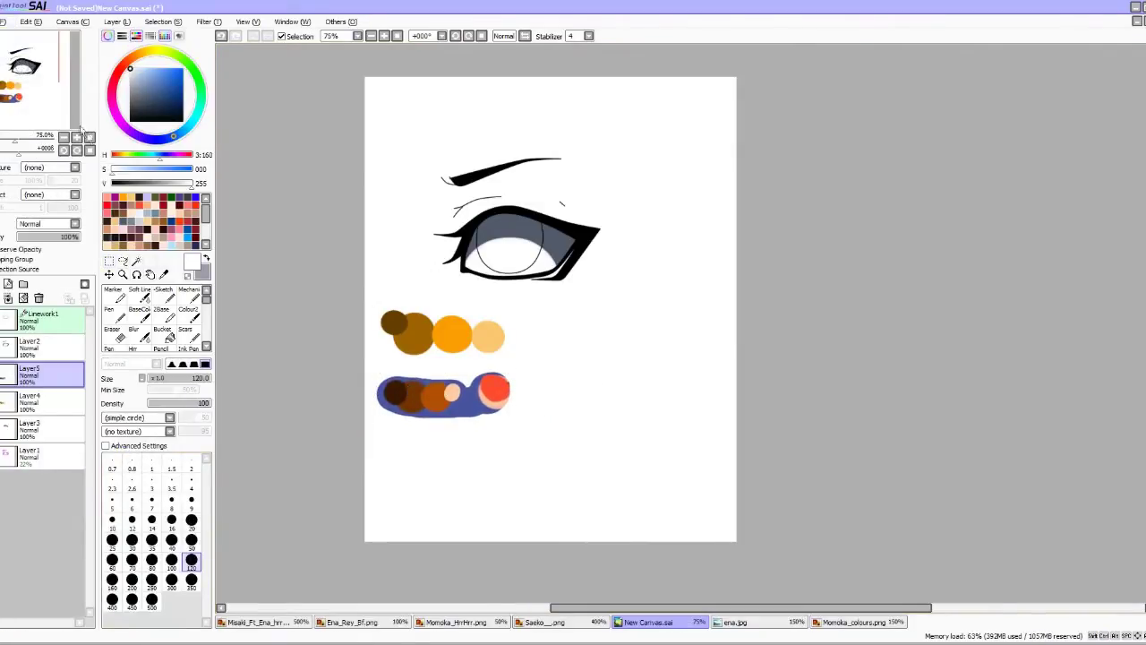
{"action": "key", "text": "ctrl+w"}
{"action": "left_click", "coordinate": [8, 21]}
{"action": "left_click", "coordinate": [27, 51]}
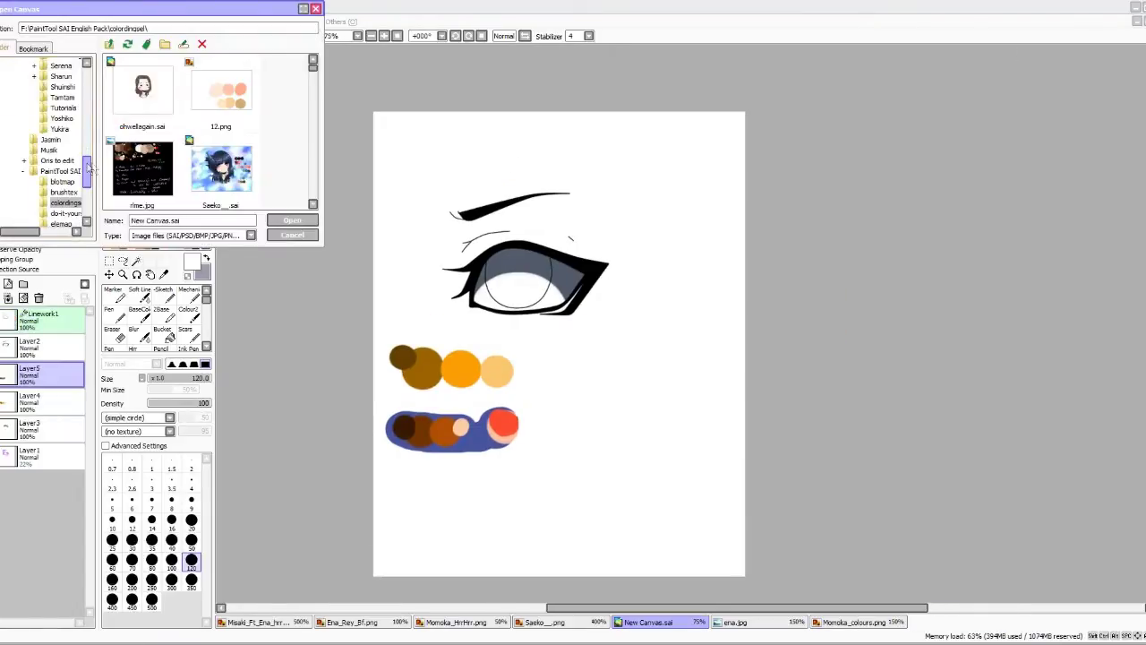
{"action": "scroll", "coordinate": [289, 119], "scroll_direction": "down", "scroll_amount": 8}
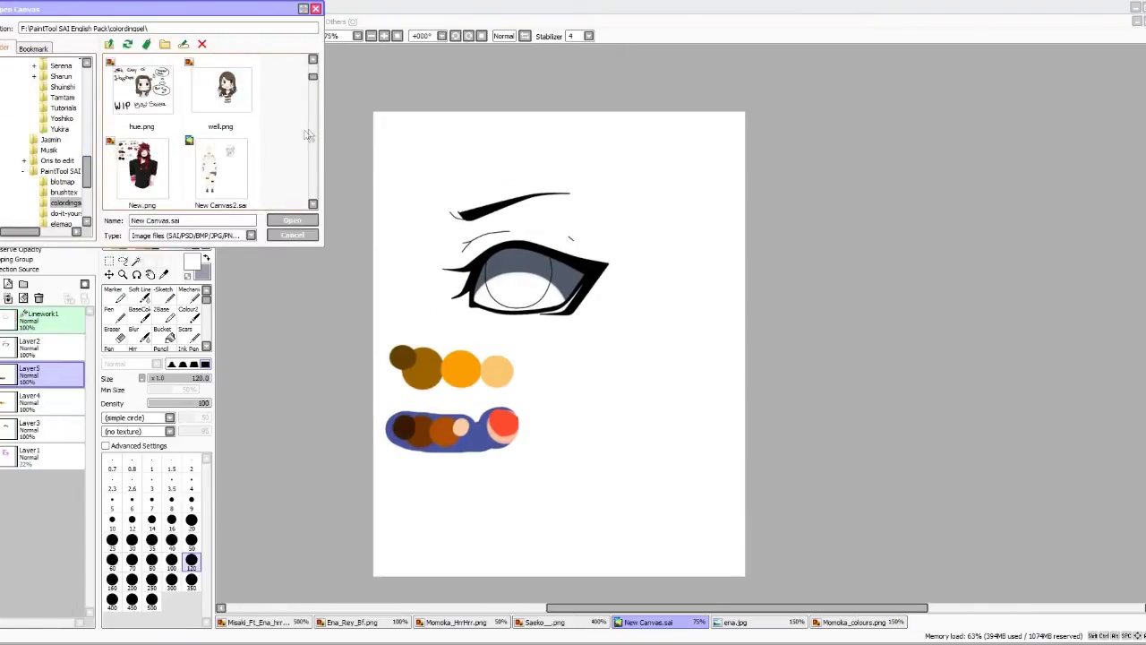
{"action": "scroll", "coordinate": [298, 132], "scroll_direction": "down", "scroll_amount": 4}
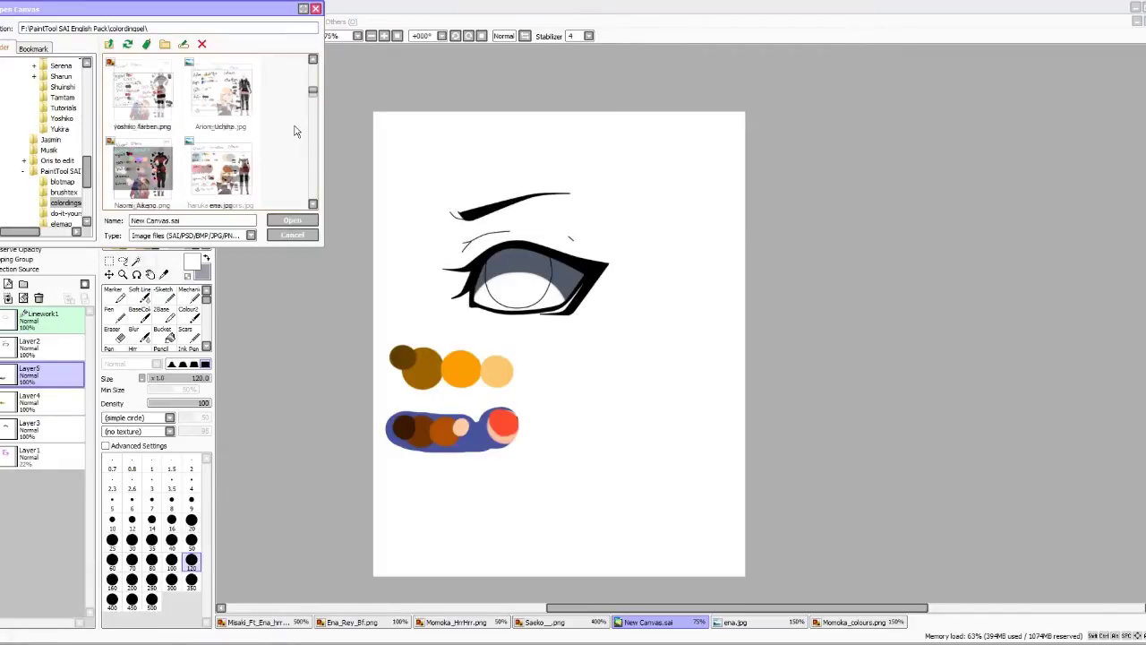
{"action": "scroll", "coordinate": [298, 132], "scroll_direction": "up", "scroll_amount": 1}
{"action": "double_click", "coordinate": [141, 90]}
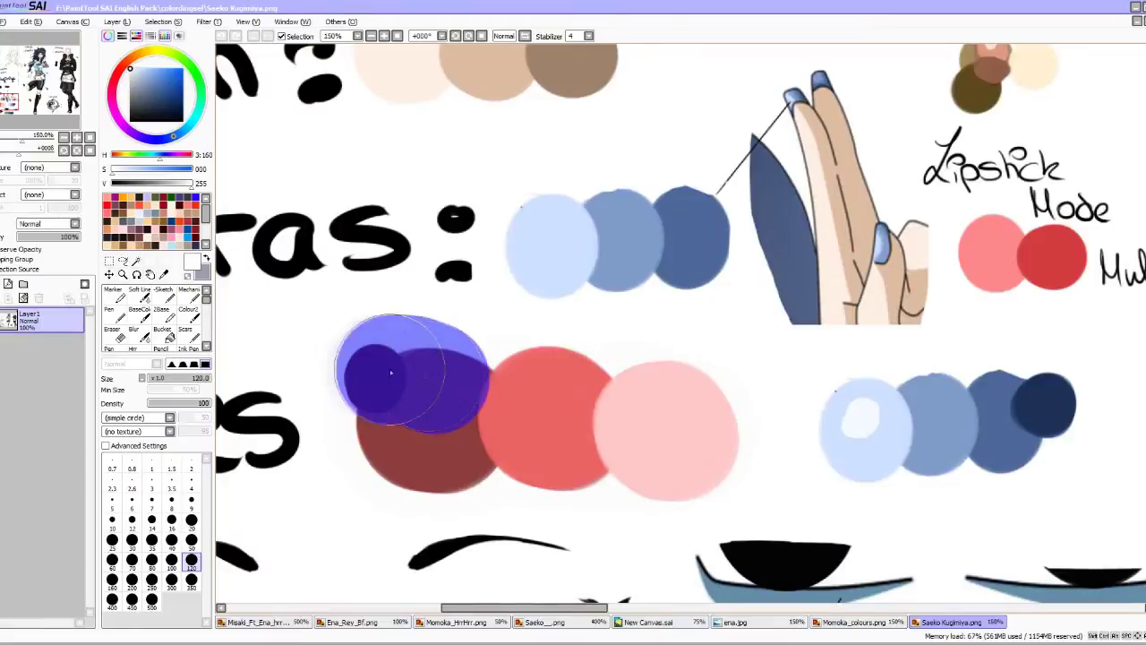
Copy the dark-red-to-pink eye swatches from Saeko Kugimiya.png into the new canvas, scaled down and placed beneath the other two rows.
{"action": "mouse_move", "coordinate": [390, 369]}
{"action": "left_mouse_down"}
{"action": "mouse_move", "coordinate": [398, 438]}
{"action": "mouse_move", "coordinate": [533, 474]}
{"action": "mouse_move", "coordinate": [684, 463]}
{"action": "mouse_move", "coordinate": [587, 393]}
{"action": "mouse_move", "coordinate": [458, 396]}
{"action": "mouse_move", "coordinate": [604, 440]}
{"action": "left_mouse_up"}
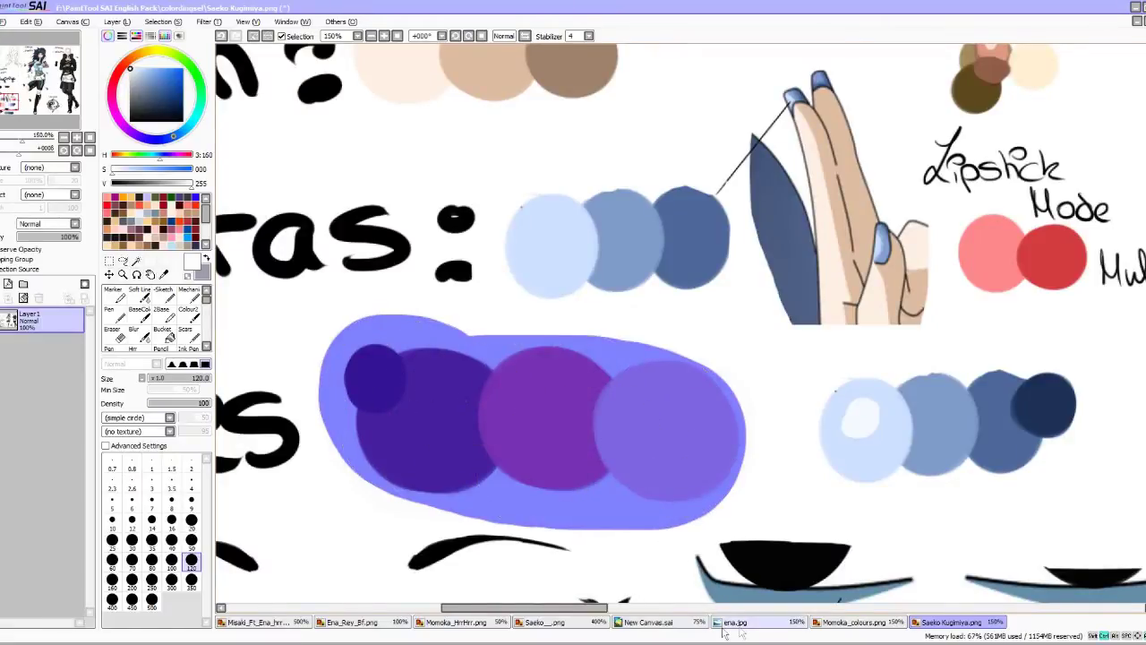
{"action": "left_click", "coordinate": [663, 623]}
{"action": "key", "text": "ctrl+t"}
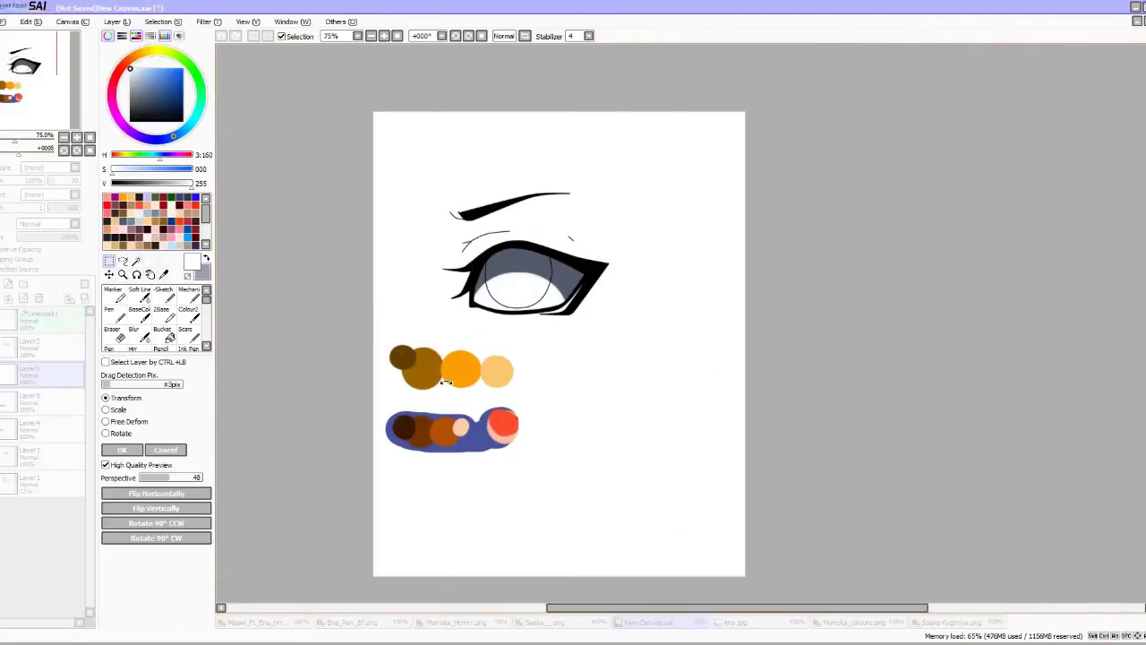
{"action": "scroll", "coordinate": [537, 564], "scroll_direction": "down", "scroll_amount": 3}
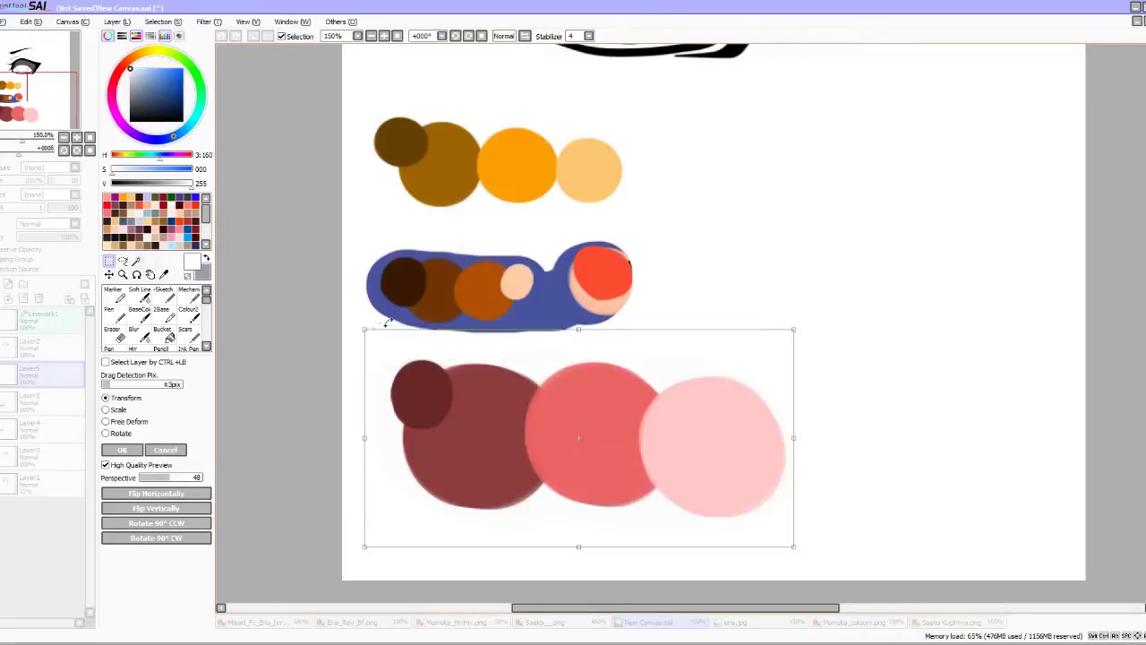
{"action": "left_click_drag", "start_coordinate": [366, 327], "coordinate": [544, 410]}
{"action": "mouse_move", "coordinate": [618, 446]}
{"action": "left_mouse_down"}
{"action": "mouse_move", "coordinate": [496, 413]}
{"action": "mouse_move", "coordinate": [437, 382]}
{"action": "left_mouse_up"}
{"action": "left_click", "coordinate": [128, 452]}
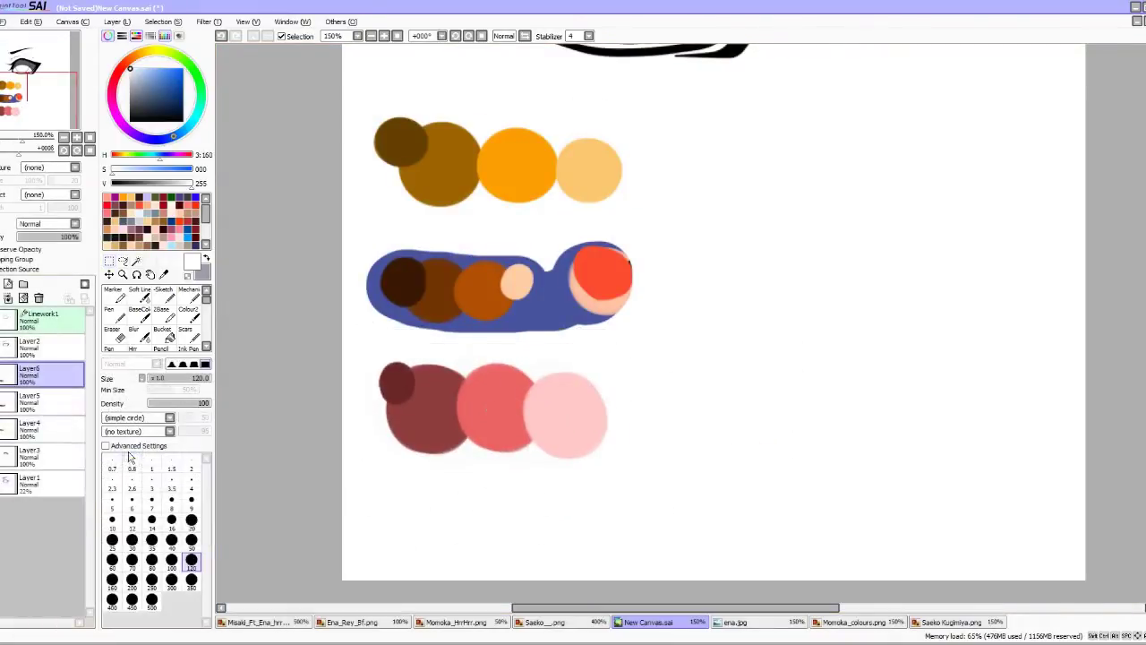
Merge the three pasted swatch layers into one, undoing the extra merge into the drawing layer.
{"action": "left_click", "coordinate": [8, 299]}
{"action": "left_click", "coordinate": [9, 298]}
{"action": "left_click", "coordinate": [8, 299]}
{"action": "left_click", "coordinate": [1, 374]}
{"action": "key", "text": "ctrl+z"}
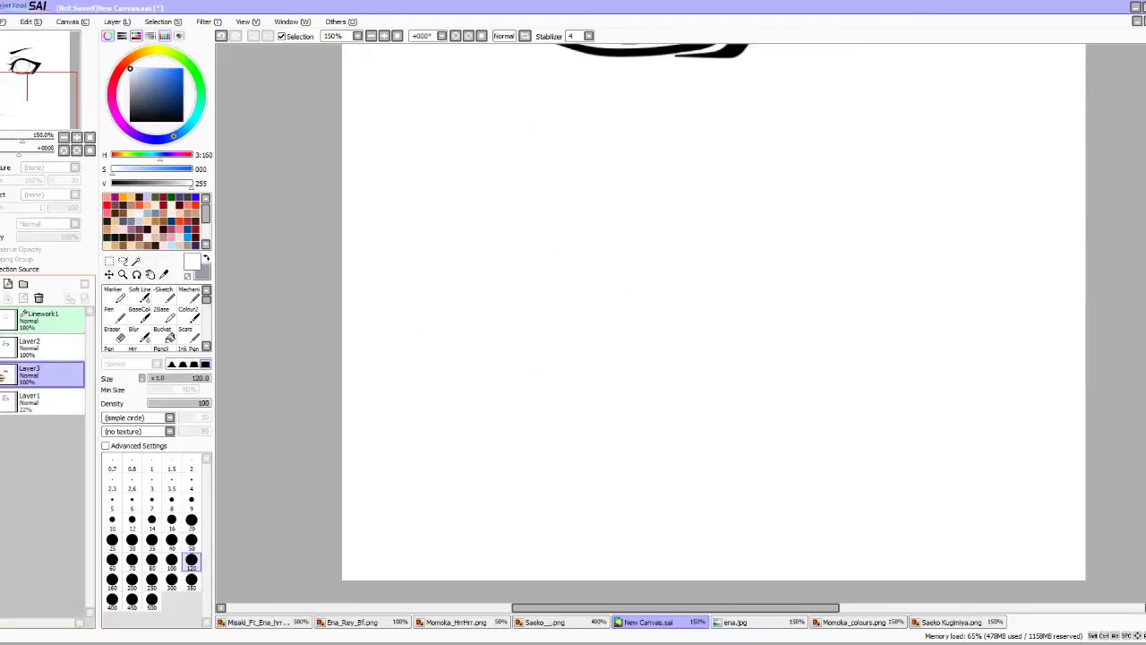
Move the merged swatch layer to the top of the layer stack and rename it "colors".
{"action": "left_click_drag", "start_coordinate": [45, 375], "coordinate": [55, 312]}
{"action": "double_click", "coordinate": [55, 313]}
{"action": "type", "text": "colors"}
{"action": "key", "text": "Return"}
{"action": "scroll", "coordinate": [312, 281], "scroll_direction": "down", "scroll_amount": 2}
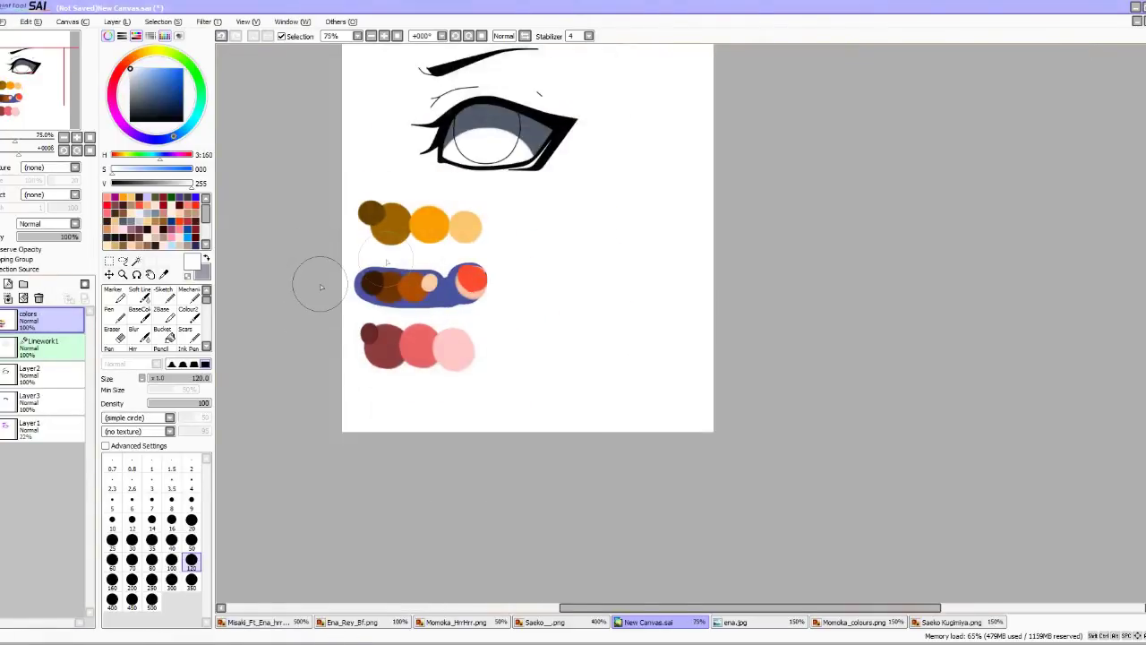
Check what Layer2 contains by toggling its visibility, and merge it down into Layer3.
{"action": "scroll", "coordinate": [412, 192], "scroll_direction": "up", "scroll_amount": 1}
{"action": "left_click", "coordinate": [3, 376]}
{"action": "left_click", "coordinate": [3, 376]}
{"action": "left_click", "coordinate": [2, 376]}
{"action": "left_click", "coordinate": [27, 375]}
{"action": "left_click", "coordinate": [3, 376]}
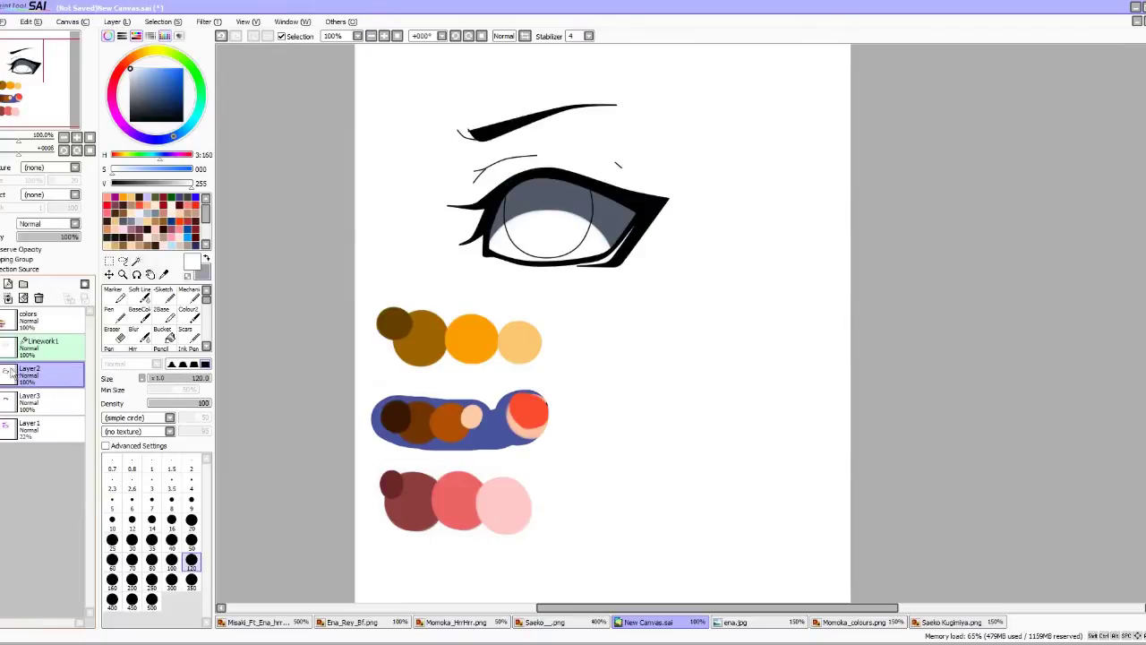
{"action": "left_click", "coordinate": [7, 298]}
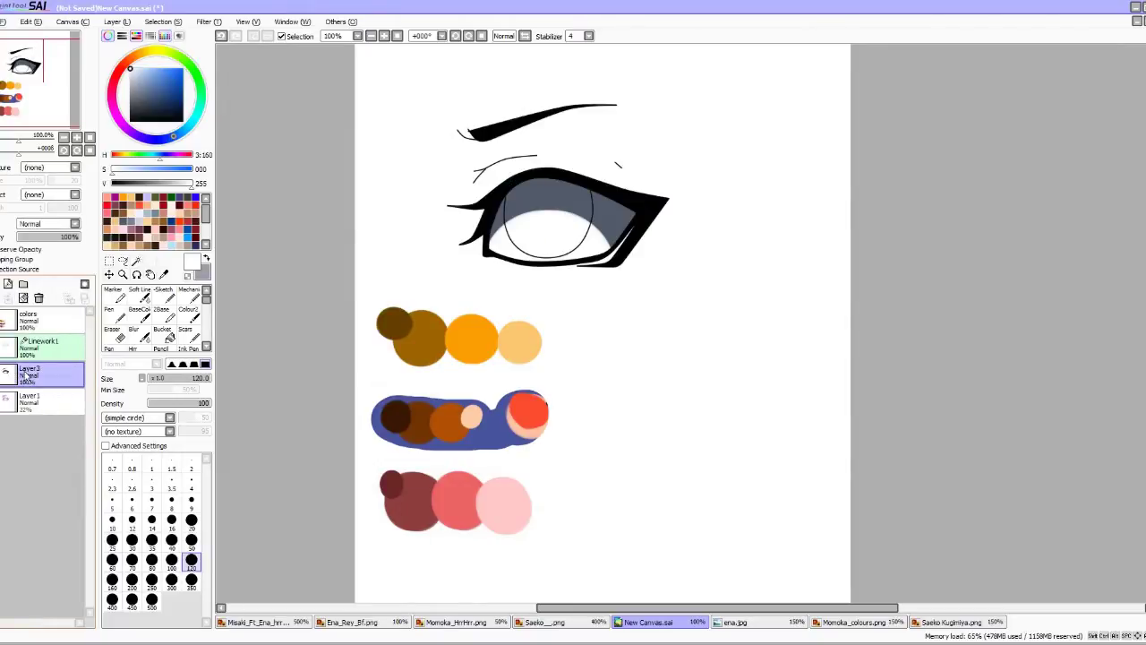
Create a new layer above Layer3 and fill the iris with the medium brown from the first swatch row.
{"action": "left_click", "coordinate": [6, 284]}
{"action": "left_click", "coordinate": [428, 329], "text": "alt"}
{"action": "left_click", "coordinate": [165, 335]}
{"action": "scroll", "coordinate": [537, 209], "scroll_direction": "up", "scroll_amount": 1}
{"action": "left_click", "coordinate": [533, 201]}
{"action": "scroll", "coordinate": [535, 198], "scroll_direction": "down", "scroll_amount": 4}
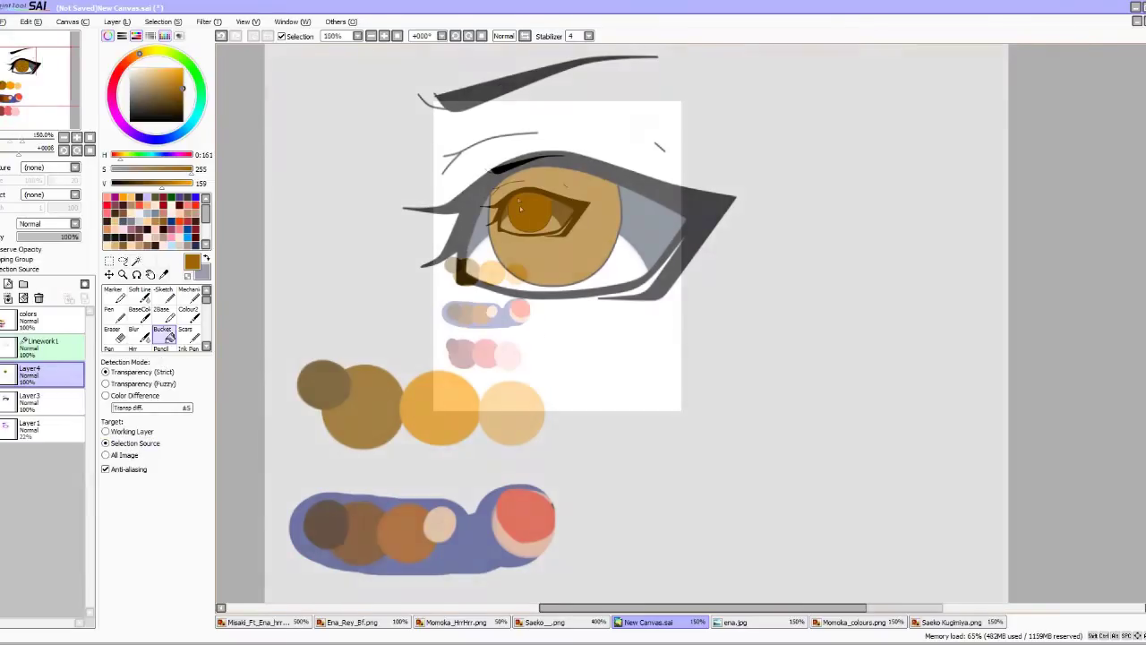
{"action": "scroll", "coordinate": [540, 179], "scroll_direction": "up", "scroll_amount": 6}
{"action": "scroll", "coordinate": [538, 222], "scroll_direction": "down", "scroll_amount": 4}
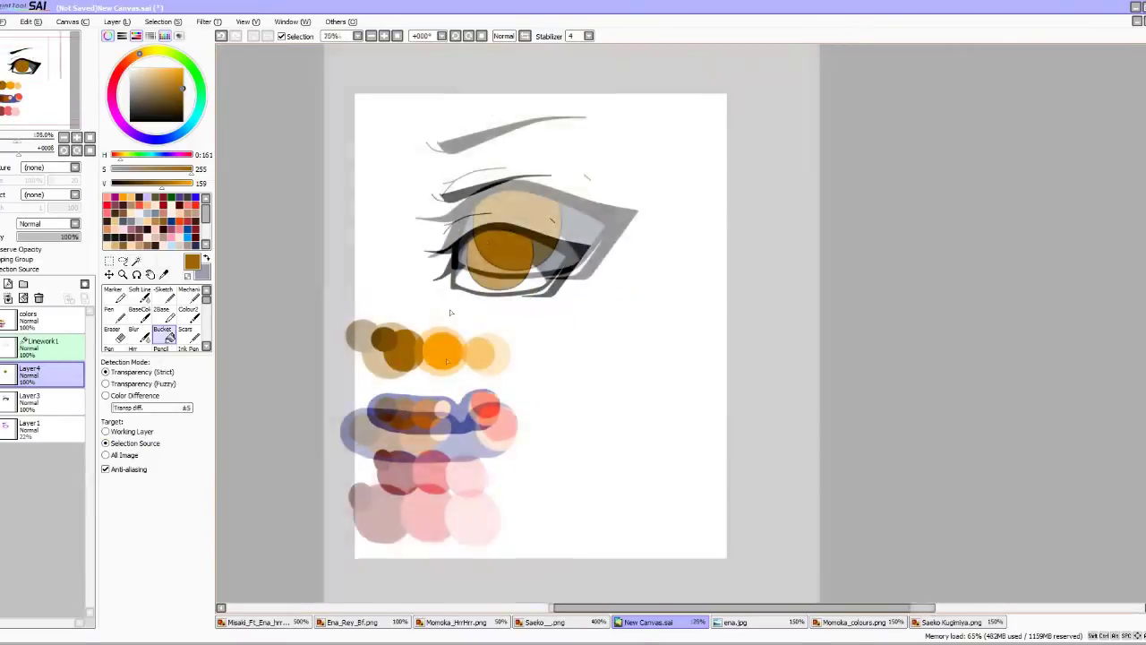
{"action": "scroll", "coordinate": [352, 327], "scroll_direction": "up", "scroll_amount": 3}
{"action": "scroll", "coordinate": [352, 327], "scroll_direction": "down", "scroll_amount": 1}
On a new layer, use a size 9 pen to link the medium brown and orange swatches in orange and mark the pale swatch in black.
{"action": "key", "text": "n"}
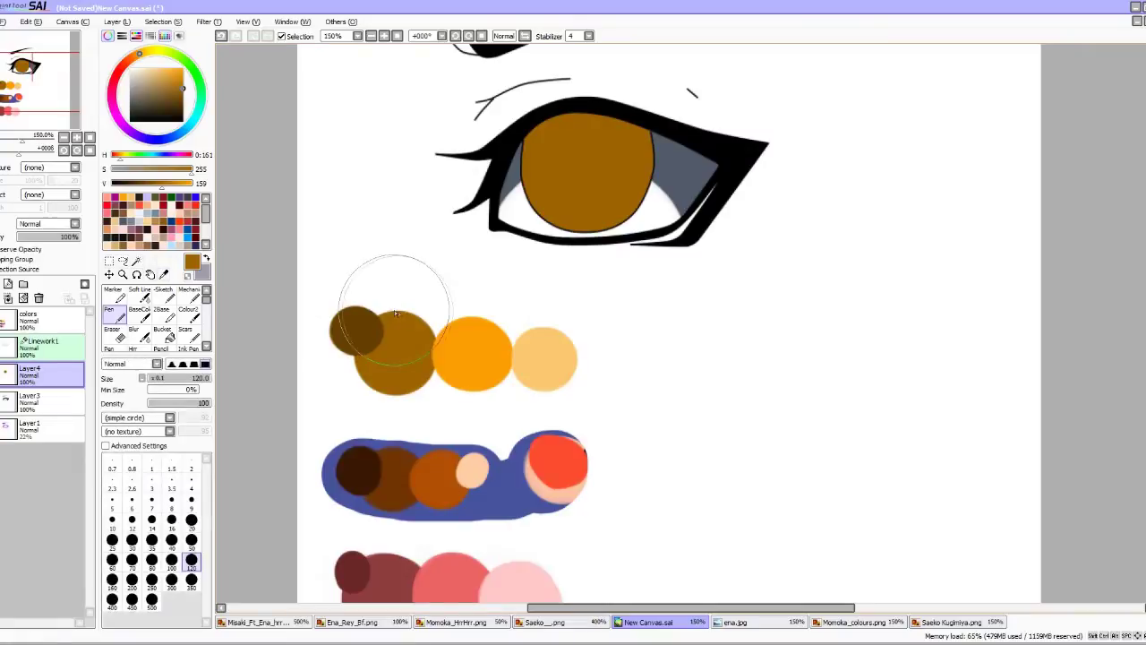
{"action": "left_click", "coordinate": [184, 69]}
{"action": "left_click", "coordinate": [8, 284]}
{"action": "left_click", "coordinate": [192, 499]}
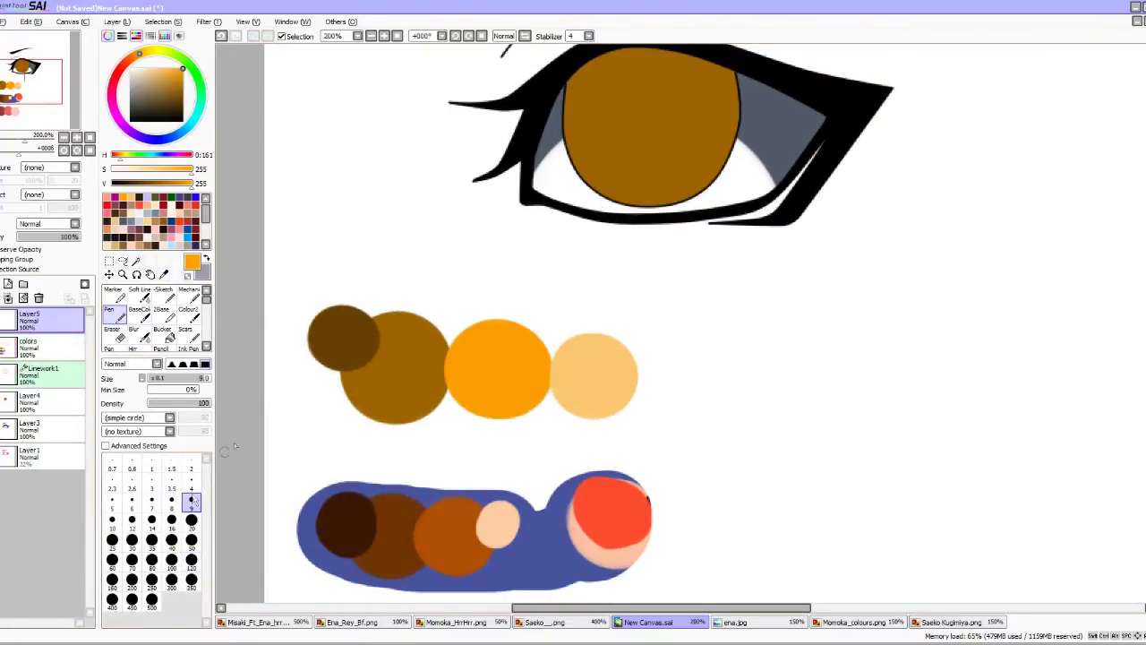
{"action": "scroll", "coordinate": [303, 331], "scroll_direction": "up", "scroll_amount": 2}
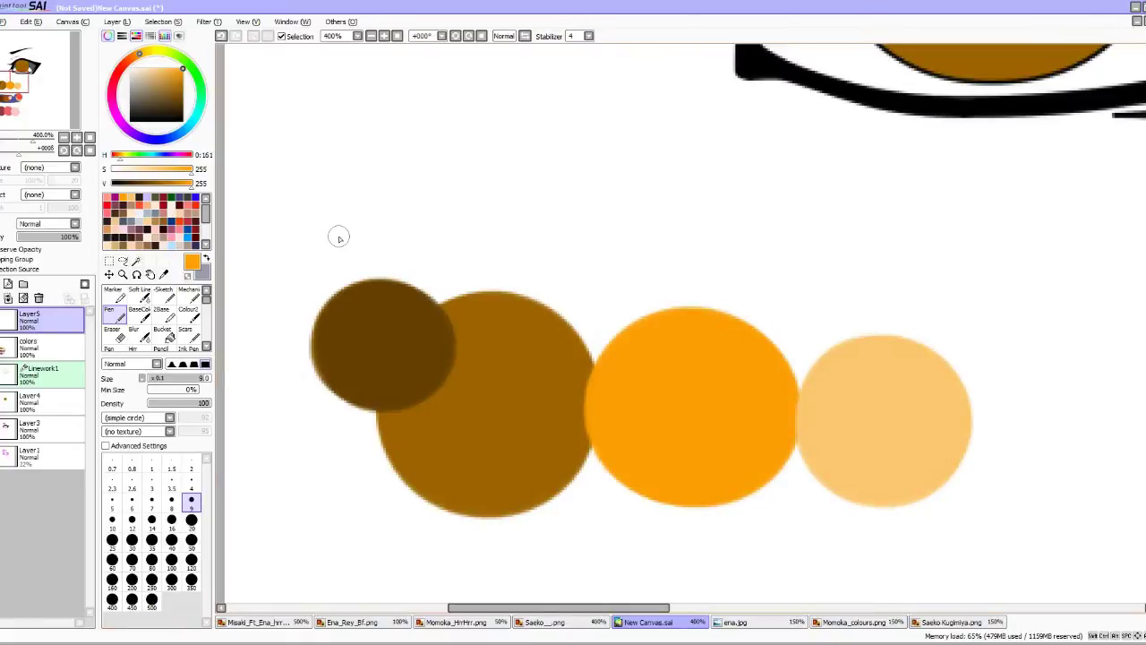
{"action": "mouse_move", "coordinate": [511, 285]}
{"action": "left_mouse_down"}
{"action": "mouse_move", "coordinate": [524, 216]}
{"action": "mouse_move", "coordinate": [715, 186]}
{"action": "mouse_move", "coordinate": [755, 294]}
{"action": "left_mouse_up"}
{"action": "left_click_drag", "start_coordinate": [187, 108], "coordinate": [240, 141]}
{"action": "mouse_move", "coordinate": [988, 354]}
{"action": "left_mouse_down"}
{"action": "mouse_move", "coordinate": [943, 364]}
{"action": "mouse_move", "coordinate": [979, 348]}
{"action": "mouse_move", "coordinate": [956, 341]}
{"action": "mouse_move", "coordinate": [1048, 279]}
{"action": "left_mouse_up"}
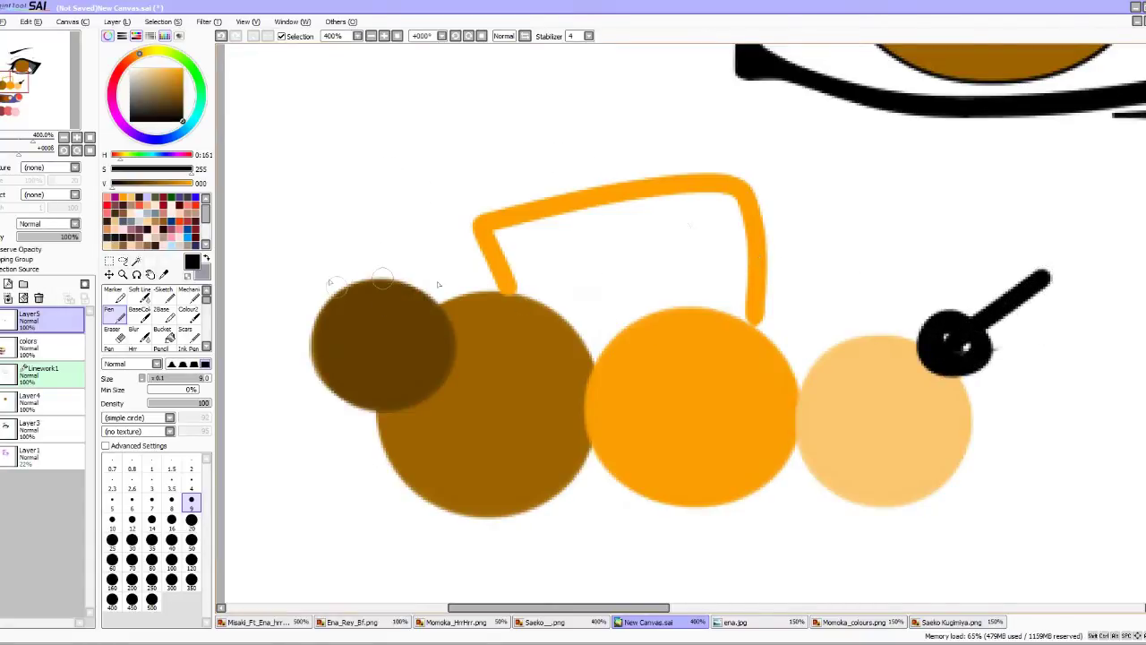
Mark the darkest brown swatch with a black spot and write "Multiply" above it with a size 4 pen.
{"action": "left_click_drag", "start_coordinate": [328, 278], "coordinate": [354, 282]}
{"action": "left_click", "coordinate": [191, 483]}
{"action": "mouse_move", "coordinate": [249, 141]}
{"action": "left_mouse_down"}
{"action": "mouse_move", "coordinate": [284, 174]}
{"action": "mouse_move", "coordinate": [334, 191]}
{"action": "mouse_move", "coordinate": [374, 152]}
{"action": "mouse_move", "coordinate": [391, 154]}
{"action": "mouse_move", "coordinate": [391, 169]}
{"action": "mouse_move", "coordinate": [421, 176]}
{"action": "mouse_move", "coordinate": [457, 220]}
{"action": "left_mouse_up"}
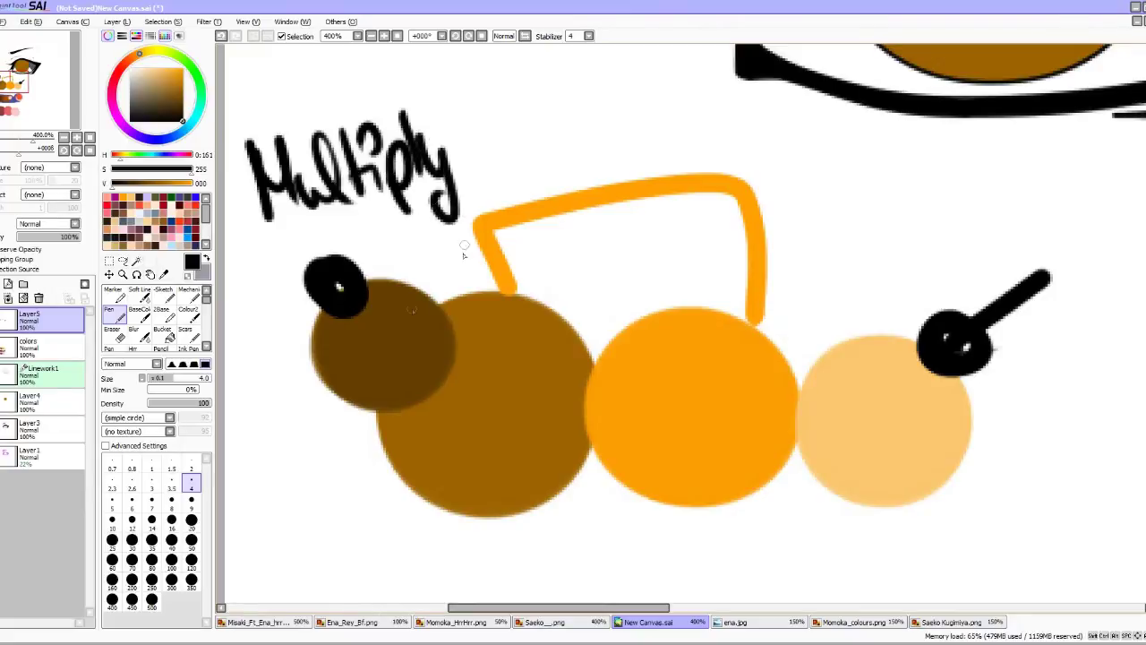
Delete the layer holding the swatch annotations.
{"action": "scroll", "coordinate": [412, 308], "scroll_direction": "down", "scroll_amount": 8}
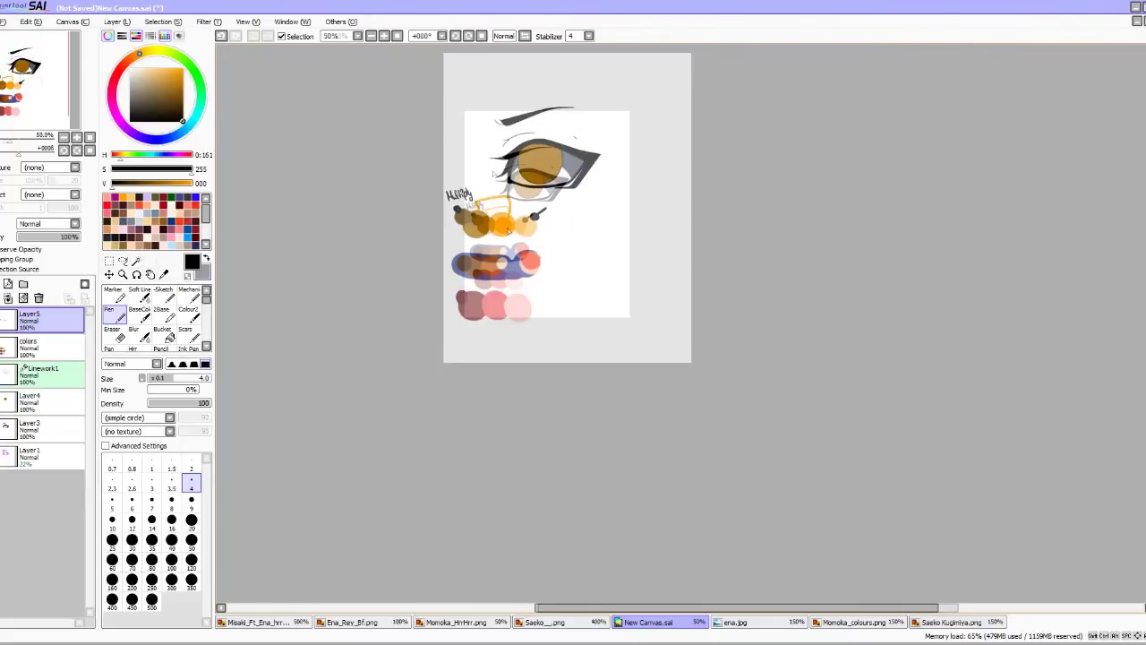
{"action": "scroll", "coordinate": [509, 144], "scroll_direction": "up", "scroll_amount": 1}
{"action": "left_click", "coordinate": [39, 297]}
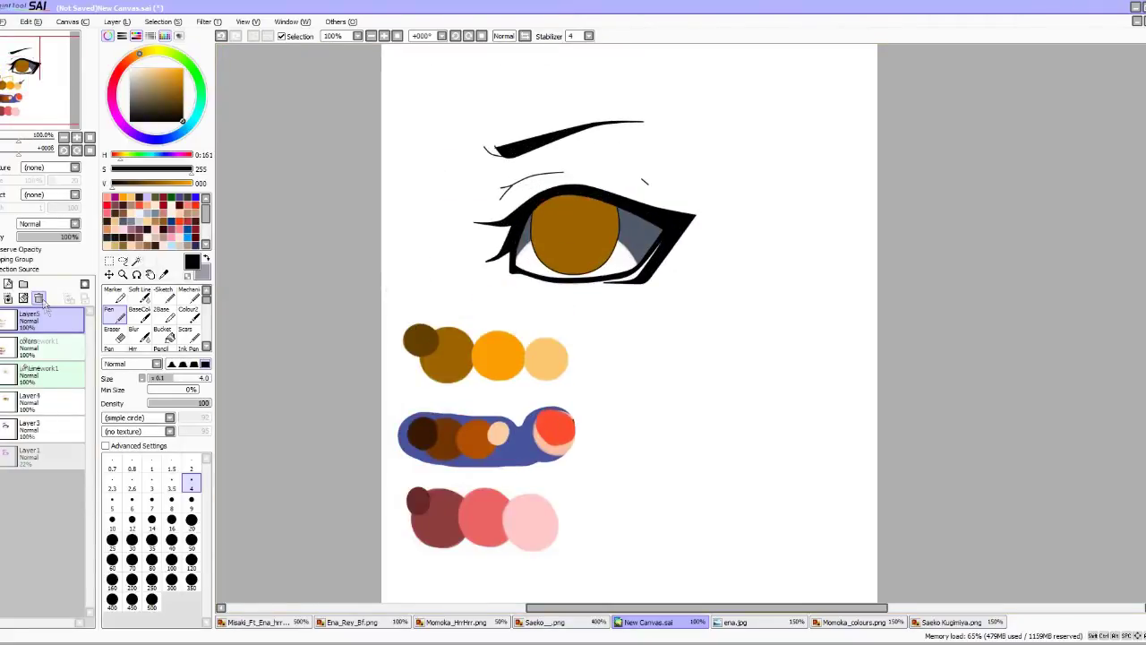
Preserve the opacity of the iris layer, and sample orange as the main color and the darkest brown as the secondary color.
{"action": "left_click", "coordinate": [27, 378]}
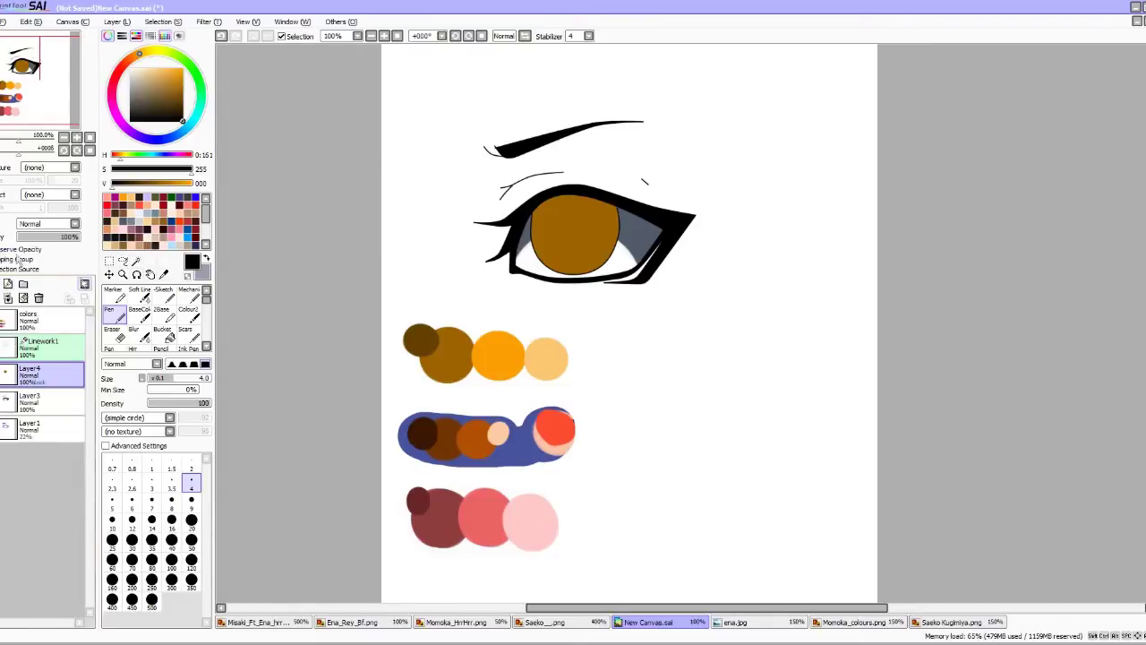
{"action": "left_click", "coordinate": [163, 275]}
{"action": "scroll", "coordinate": [493, 346], "scroll_direction": "up", "scroll_amount": 3}
{"action": "left_click", "coordinate": [499, 344]}
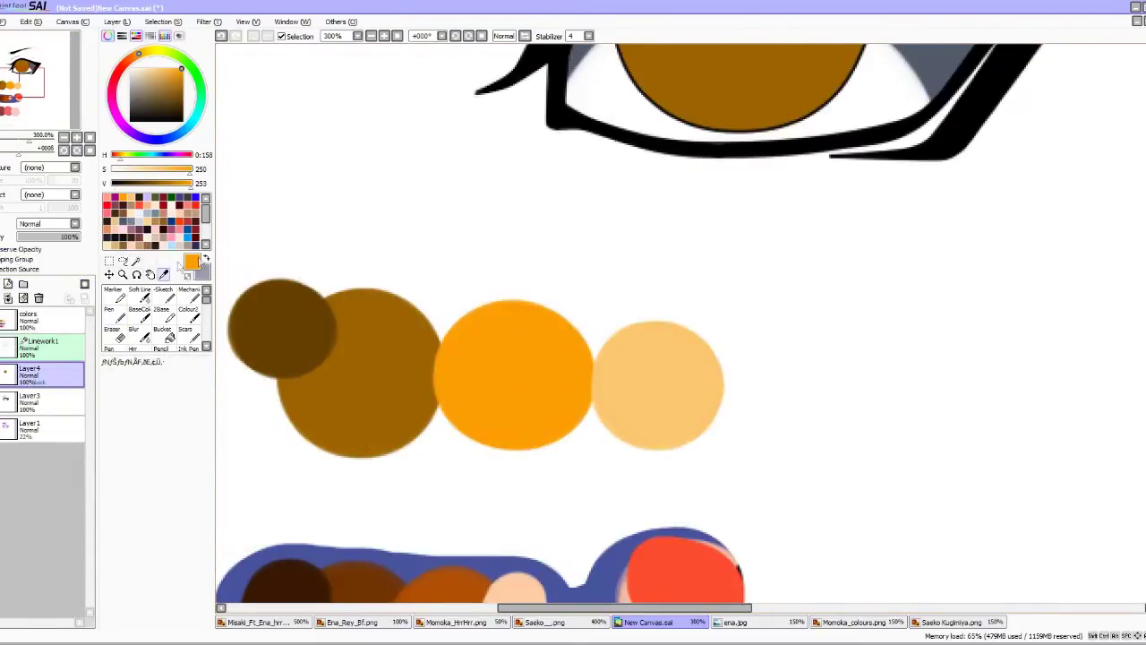
{"action": "left_click", "coordinate": [206, 259]}
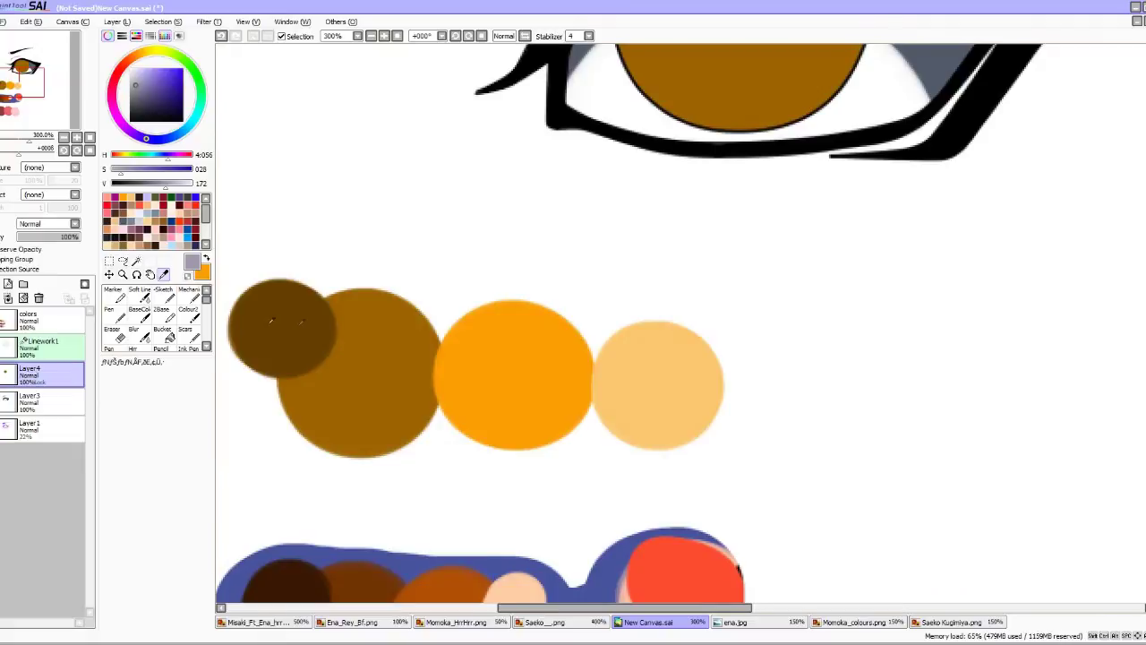
{"action": "left_click", "coordinate": [296, 309]}
{"action": "left_click", "coordinate": [206, 259]}
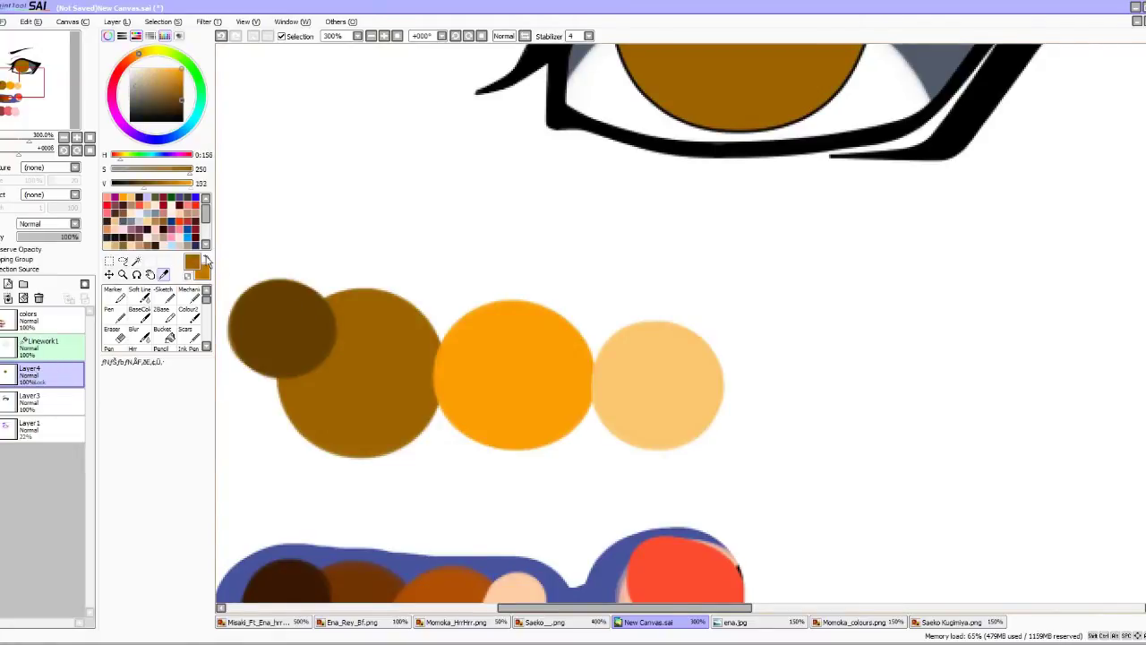
Paint a large orange area inside the iris with a size 100 pen, leaving a brown rim along the sides and bottom.
{"action": "left_click", "coordinate": [112, 314]}
{"action": "left_click", "coordinate": [190, 540]}
{"action": "scroll", "coordinate": [338, 345], "scroll_direction": "down", "scroll_amount": 3}
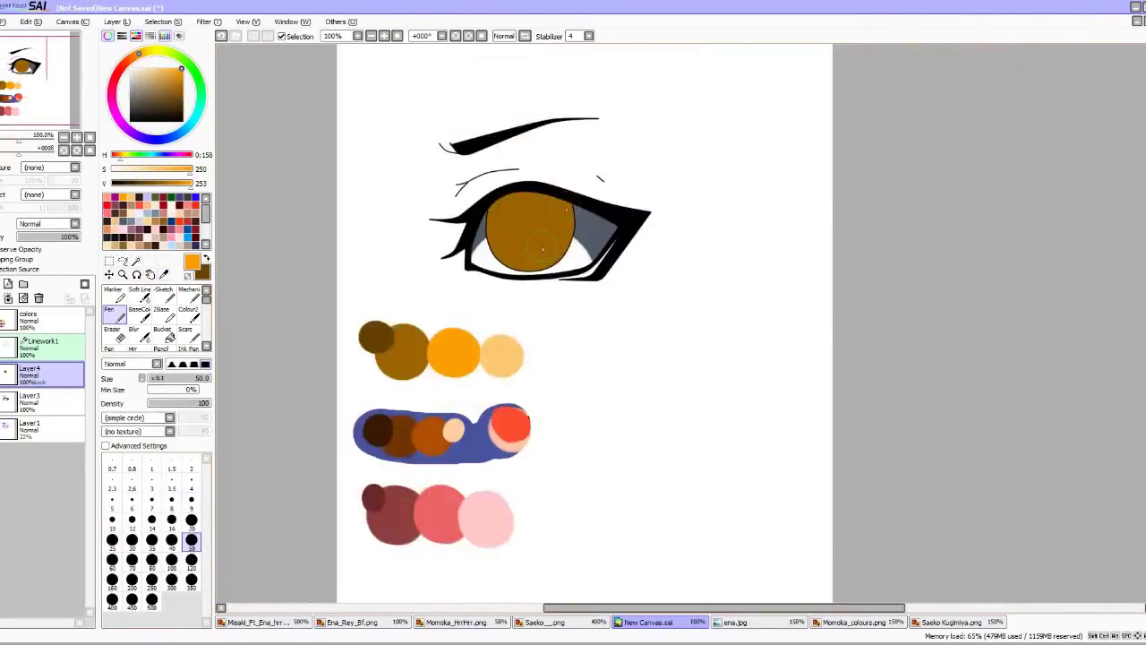
{"action": "scroll", "coordinate": [337, 344], "scroll_direction": "up", "scroll_amount": 4}
{"action": "scroll", "coordinate": [424, 378], "scroll_direction": "down", "scroll_amount": 2}
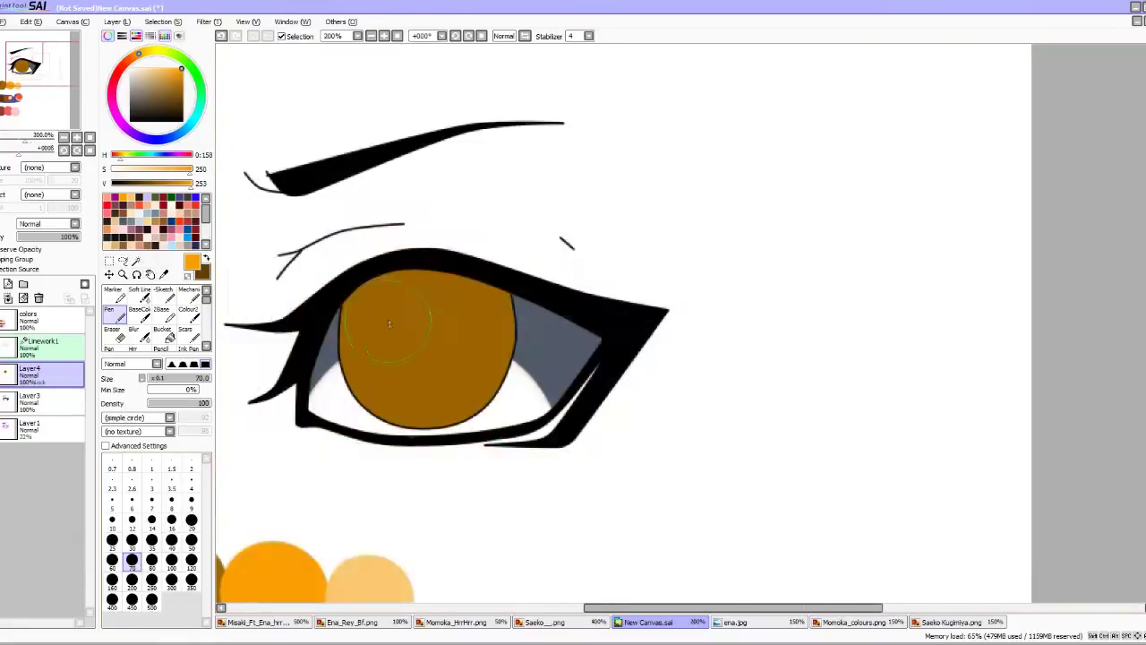
{"action": "scroll", "coordinate": [390, 325], "scroll_direction": "up", "scroll_amount": 2}
{"action": "left_click", "coordinate": [174, 562]}
{"action": "mouse_move", "coordinate": [450, 309]}
{"action": "left_mouse_down"}
{"action": "mouse_move", "coordinate": [438, 358]}
{"action": "mouse_move", "coordinate": [451, 374]}
{"action": "mouse_move", "coordinate": [482, 363]}
{"action": "mouse_move", "coordinate": [479, 326]}
{"action": "mouse_move", "coordinate": [444, 323]}
{"action": "mouse_move", "coordinate": [436, 346]}
{"action": "mouse_move", "coordinate": [442, 379]}
{"action": "mouse_move", "coordinate": [469, 376]}
{"action": "left_mouse_up"}
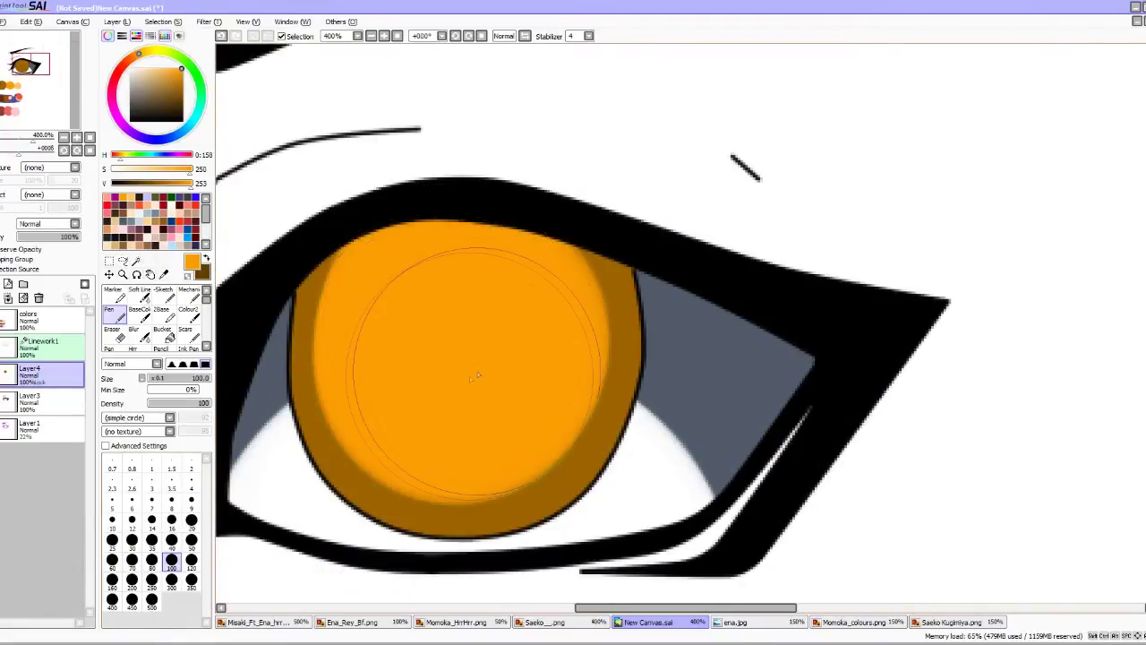
Make the darkest brown the main color by swapping it with the orange.
{"action": "scroll", "coordinate": [469, 376], "scroll_direction": "down", "scroll_amount": 5}
{"action": "scroll", "coordinate": [455, 207], "scroll_direction": "up", "scroll_amount": 5}
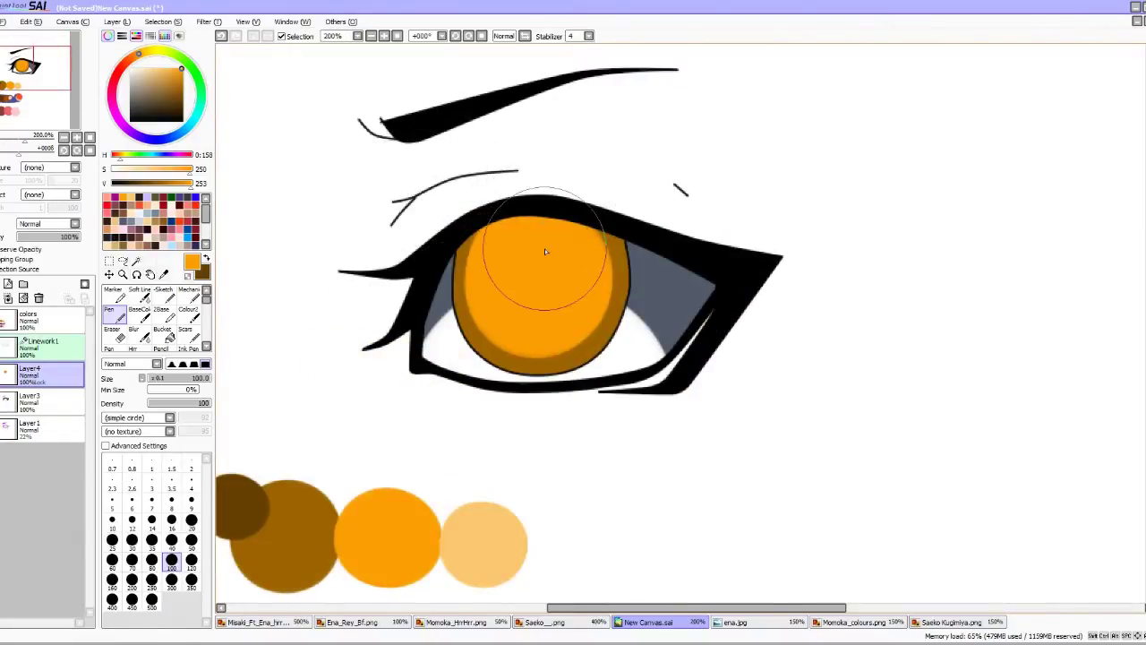
{"action": "scroll", "coordinate": [538, 240], "scroll_direction": "up", "scroll_amount": 2}
{"action": "left_click", "coordinate": [207, 260]}
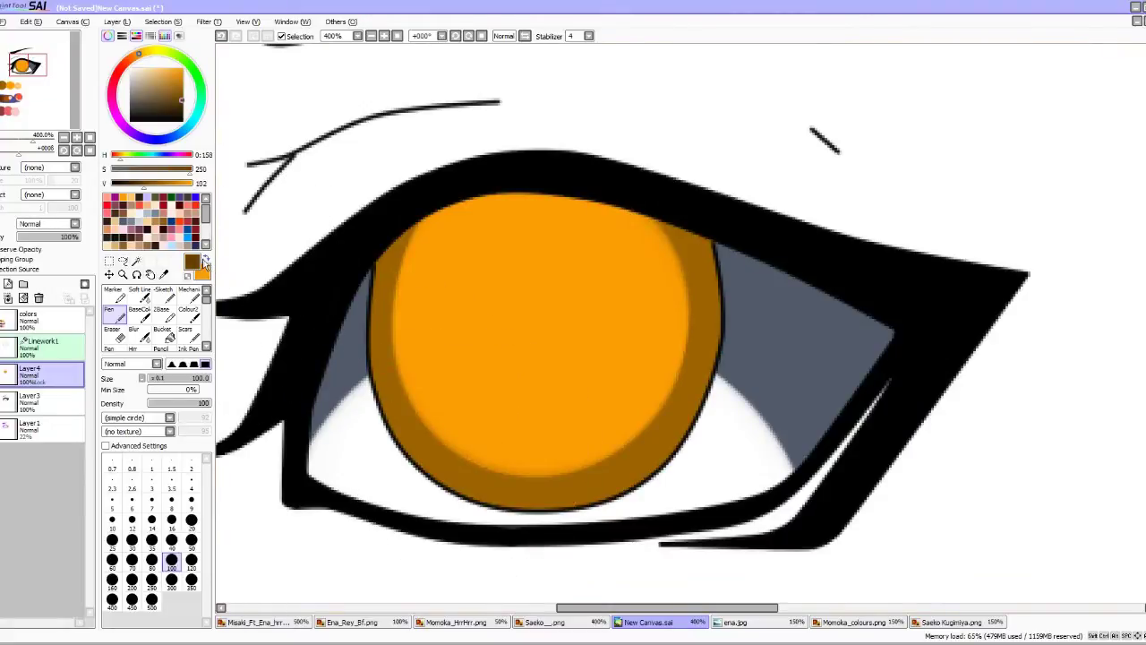
Try a round dark brown pupil in the center of the iris with a size 50 pen.
{"action": "left_click", "coordinate": [191, 539]}
{"action": "scroll", "coordinate": [504, 299], "scroll_direction": "up", "scroll_amount": 3}
{"action": "left_click", "coordinate": [548, 333]}
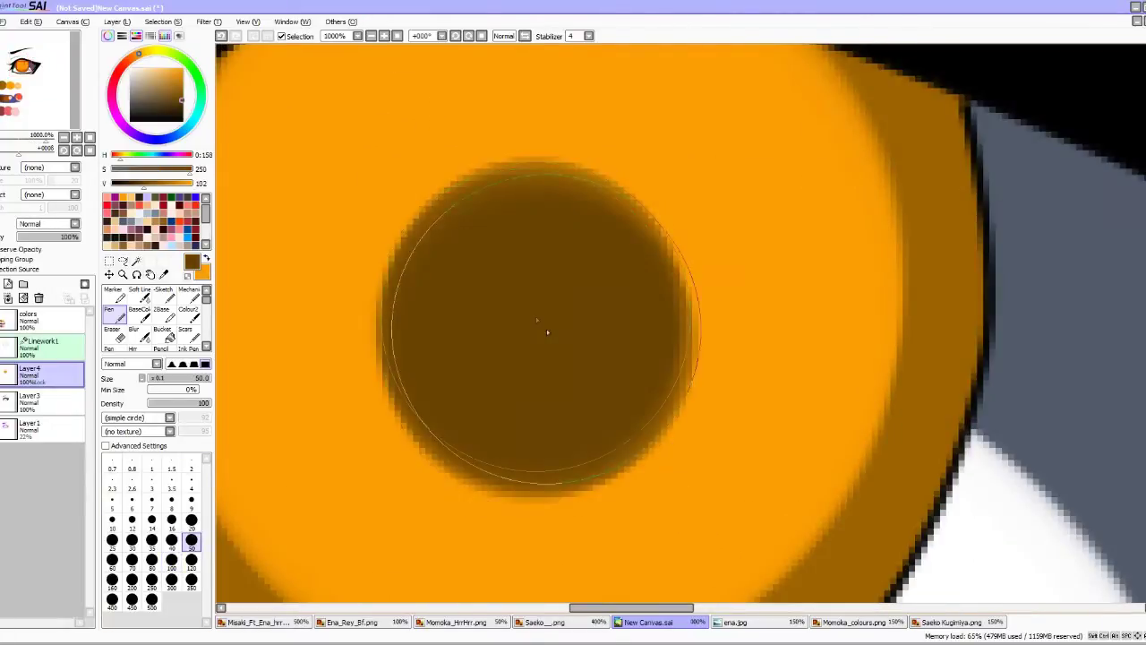
{"action": "scroll", "coordinate": [552, 191], "scroll_direction": "down", "scroll_amount": 9}
{"action": "scroll", "coordinate": [557, 145], "scroll_direction": "up", "scroll_amount": 3}
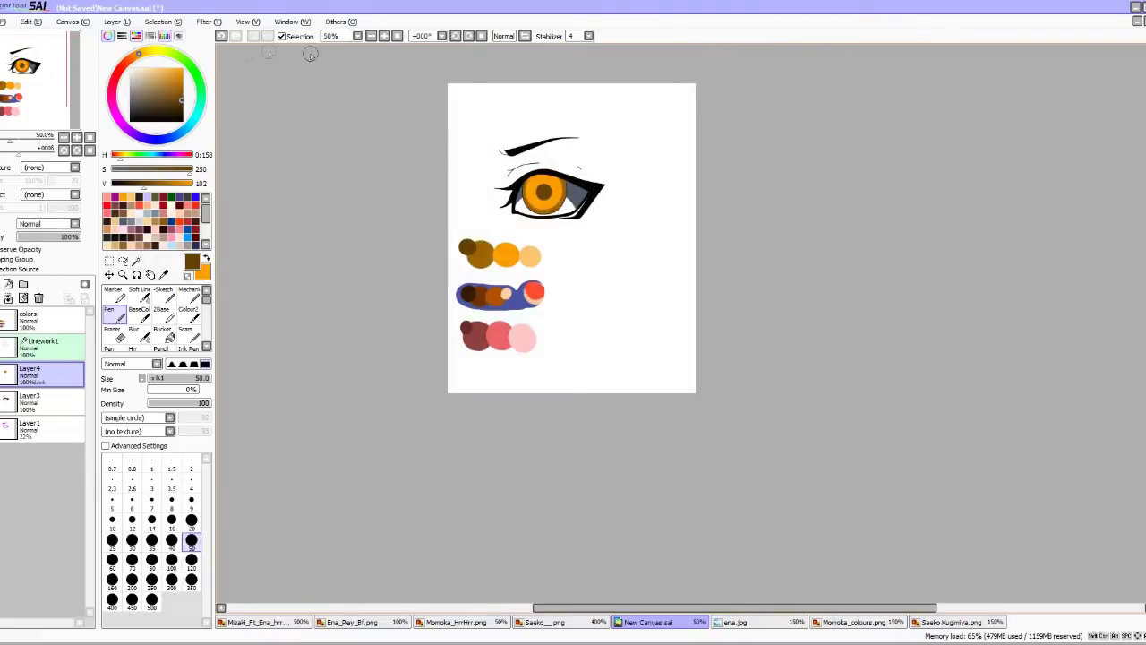
Paint a dark brown oval pupil in the center of the iris with a size 35 pen.
{"action": "scroll", "coordinate": [537, 193], "scroll_direction": "up", "scroll_amount": 10}
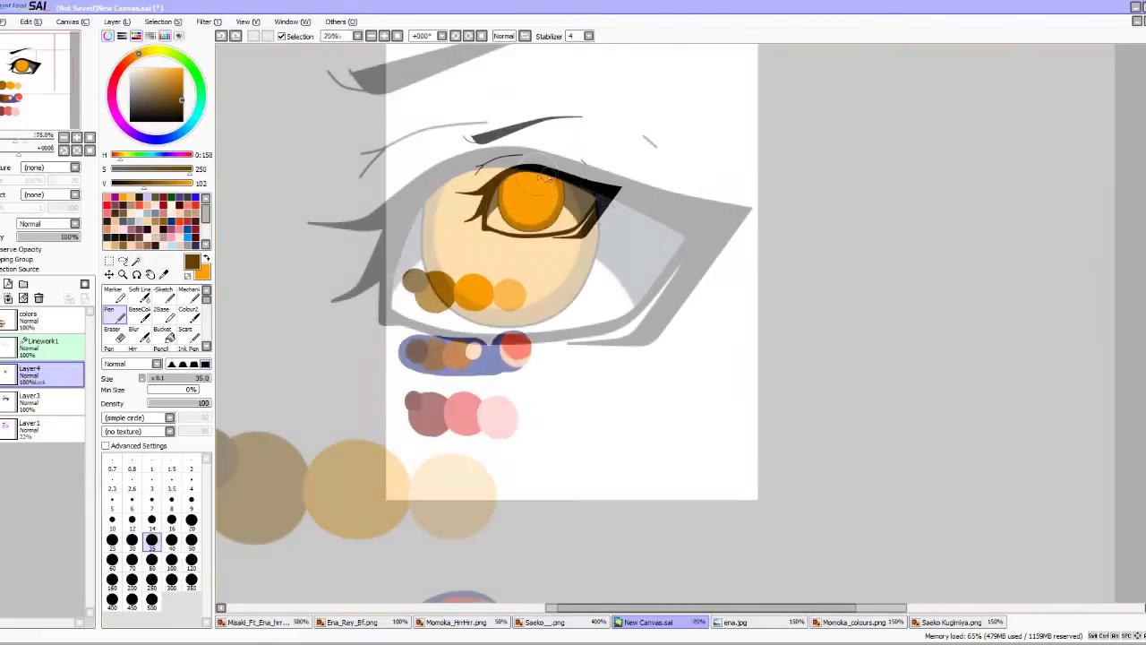
{"action": "scroll", "coordinate": [531, 293], "scroll_direction": "down", "scroll_amount": 3}
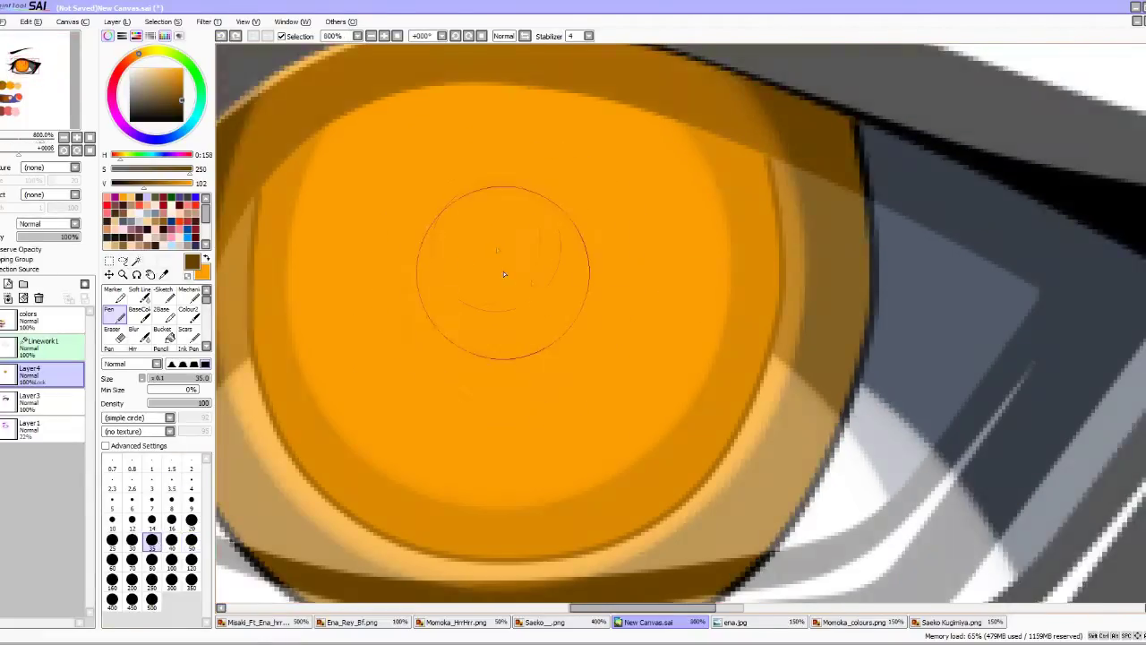
{"action": "scroll", "coordinate": [530, 294], "scroll_direction": "up", "scroll_amount": 3}
{"action": "mouse_move", "coordinate": [511, 248]}
{"action": "left_mouse_down"}
{"action": "mouse_move", "coordinate": [554, 281]}
{"action": "mouse_move", "coordinate": [492, 260]}
{"action": "mouse_move", "coordinate": [545, 314]}
{"action": "mouse_move", "coordinate": [517, 246]}
{"action": "mouse_move", "coordinate": [540, 320]}
{"action": "left_mouse_up"}
{"action": "scroll", "coordinate": [513, 344], "scroll_direction": "down", "scroll_amount": 6}
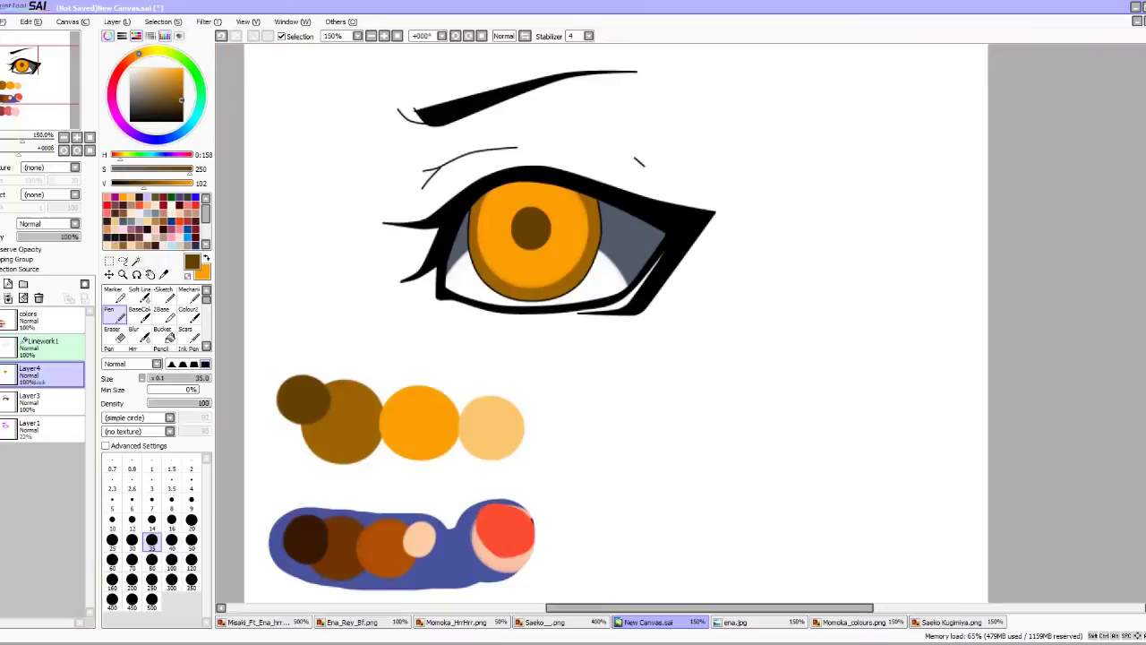
Create a layer above the iris layer and paint a broad dark brown shadow across the upper iris with the size 35 pen.
{"action": "left_click", "coordinate": [8, 284]}
{"action": "scroll", "coordinate": [246, 543], "scroll_direction": "up", "scroll_amount": 2}
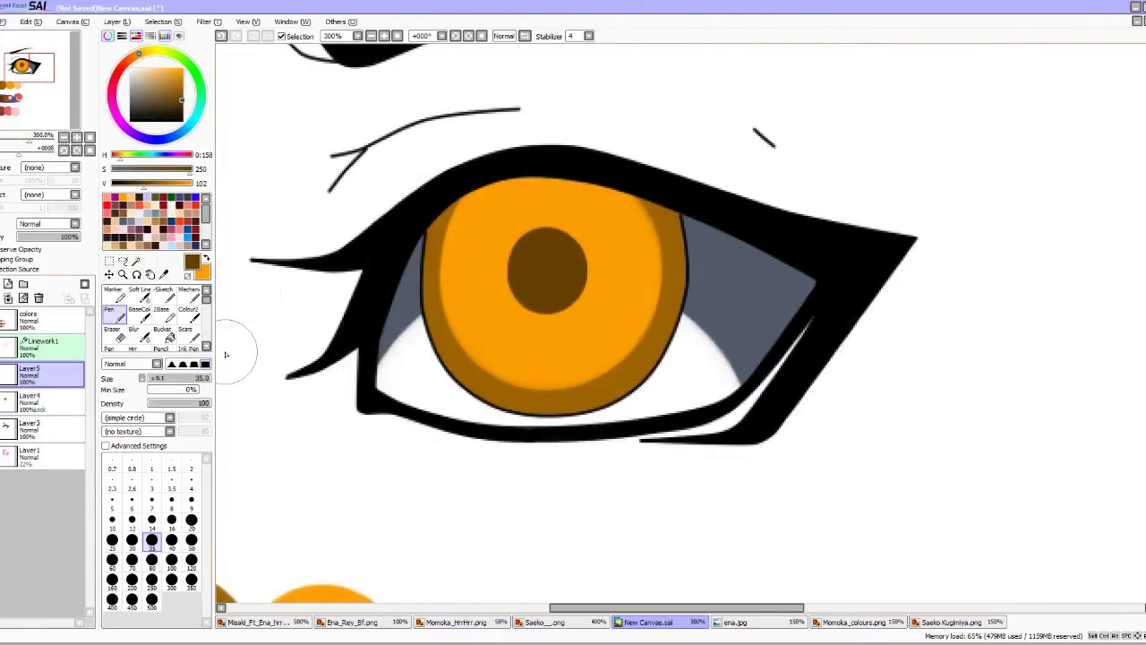
{"action": "mouse_move", "coordinate": [431, 291]}
{"action": "left_mouse_down"}
{"action": "mouse_move", "coordinate": [385, 268]}
{"action": "mouse_move", "coordinate": [780, 383]}
{"action": "mouse_move", "coordinate": [792, 416]}
{"action": "left_mouse_up"}
{"action": "mouse_move", "coordinate": [546, 251]}
{"action": "left_mouse_down"}
{"action": "mouse_move", "coordinate": [635, 251]}
{"action": "mouse_move", "coordinate": [768, 402]}
{"action": "left_mouse_up"}
{"action": "mouse_move", "coordinate": [618, 170]}
{"action": "left_mouse_down"}
{"action": "mouse_move", "coordinate": [417, 209]}
{"action": "mouse_move", "coordinate": [497, 230]}
{"action": "left_mouse_up"}
Set the shadow layer's blending mode to Multiply and clip it to the iris layer.
{"action": "left_click", "coordinate": [43, 224]}
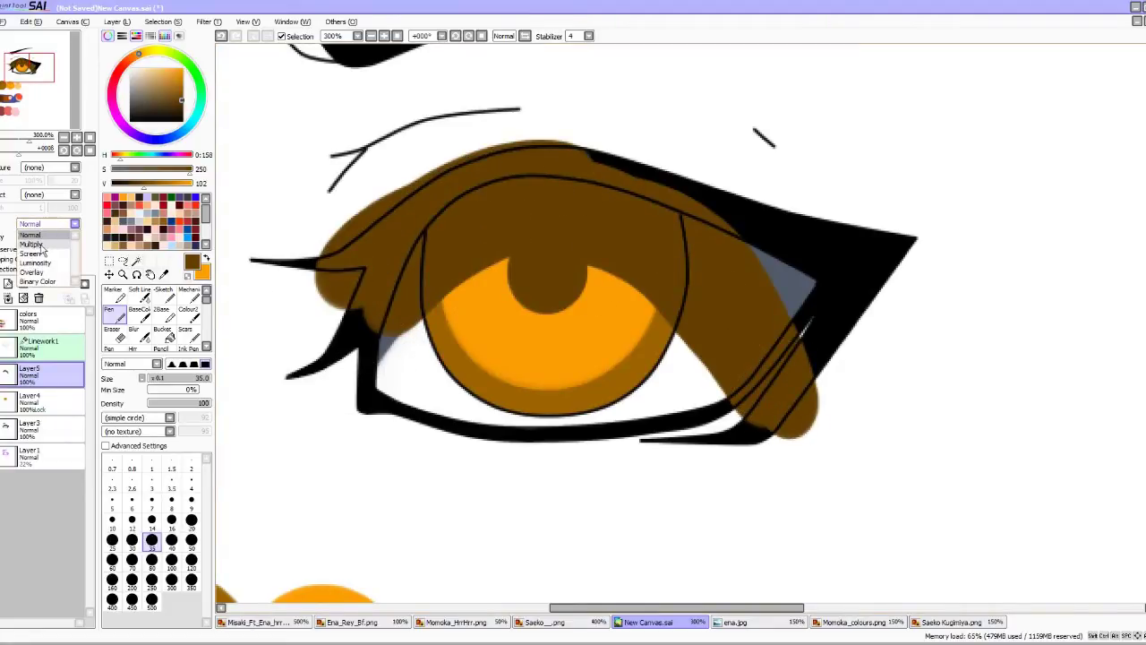
{"action": "left_click", "coordinate": [32, 244]}
{"action": "left_click", "coordinate": [9, 259]}
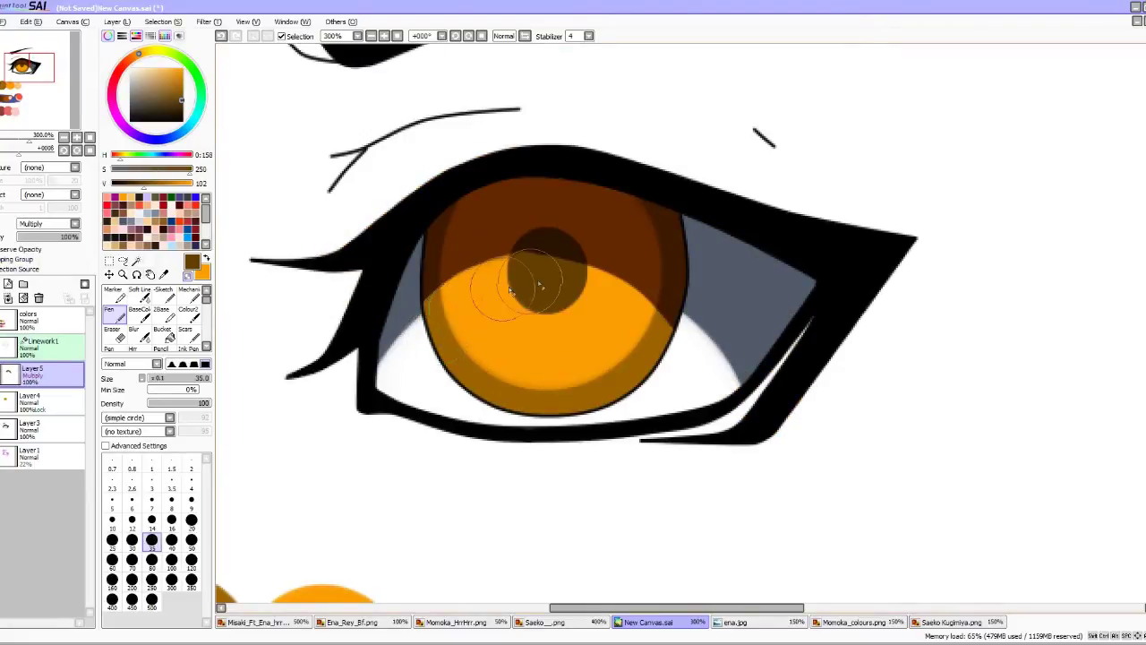
Reshape the lower edge of the iris shadow into a smooth arc across the pupil, finishing with a size 50 pen.
{"action": "mouse_move", "coordinate": [408, 356]}
{"action": "left_mouse_down"}
{"action": "mouse_move", "coordinate": [565, 258]}
{"action": "mouse_move", "coordinate": [596, 253]}
{"action": "left_mouse_up"}
{"action": "key", "text": "minus"}
{"action": "mouse_move", "coordinate": [402, 332]}
{"action": "left_mouse_down"}
{"action": "mouse_move", "coordinate": [595, 256]}
{"action": "mouse_move", "coordinate": [712, 385]}
{"action": "left_mouse_up"}
{"action": "mouse_move", "coordinate": [428, 378]}
{"action": "left_mouse_down"}
{"action": "mouse_move", "coordinate": [474, 310]}
{"action": "mouse_move", "coordinate": [645, 385]}
{"action": "left_mouse_up"}
{"action": "left_click", "coordinate": [220, 36]}
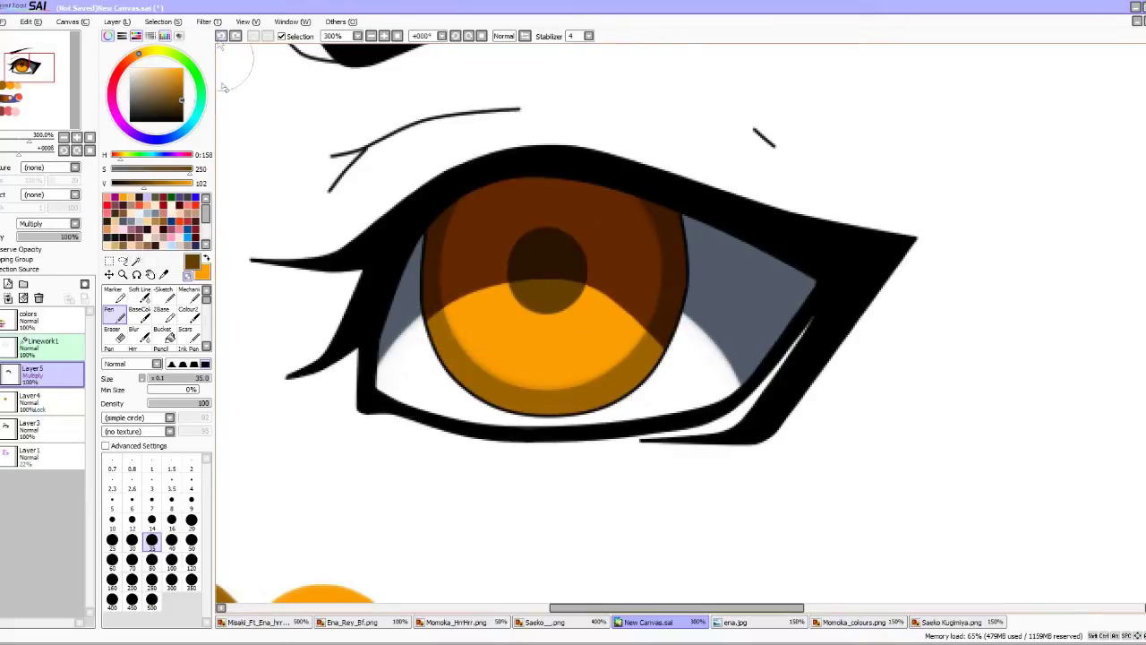
{"action": "left_click", "coordinate": [190, 539]}
{"action": "mouse_move", "coordinate": [414, 358]}
{"action": "left_mouse_down"}
{"action": "mouse_move", "coordinate": [461, 300]}
{"action": "mouse_move", "coordinate": [654, 313]}
{"action": "left_mouse_up"}
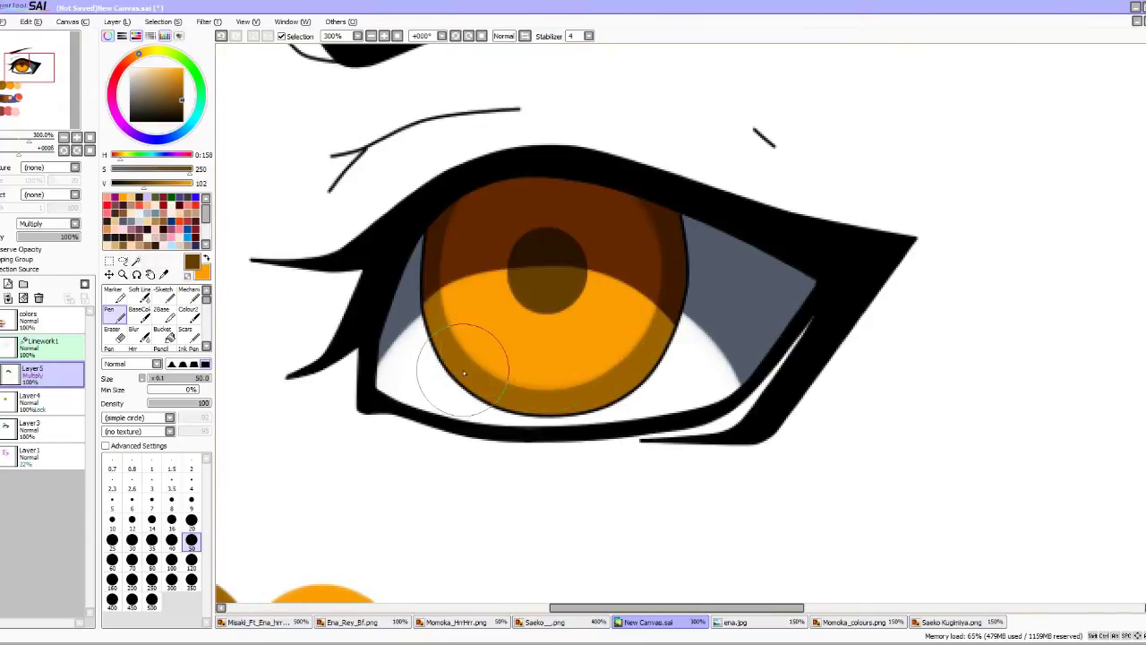
{"action": "scroll", "coordinate": [501, 228], "scroll_direction": "down", "scroll_amount": 8}
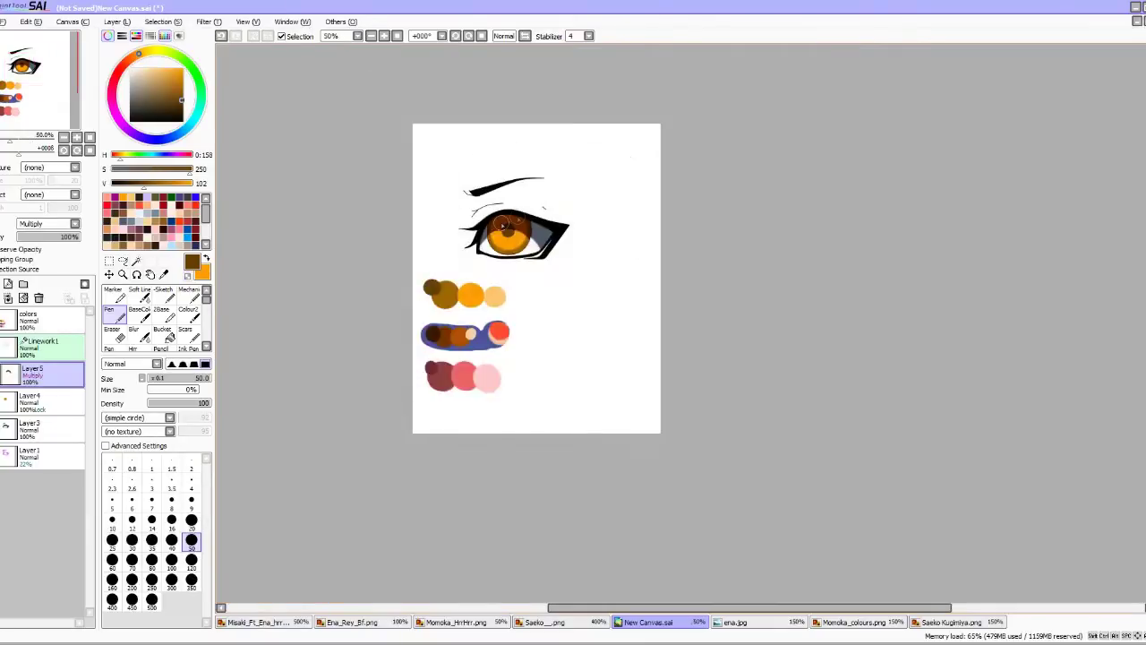
{"action": "scroll", "coordinate": [501, 231], "scroll_direction": "up", "scroll_amount": 8}
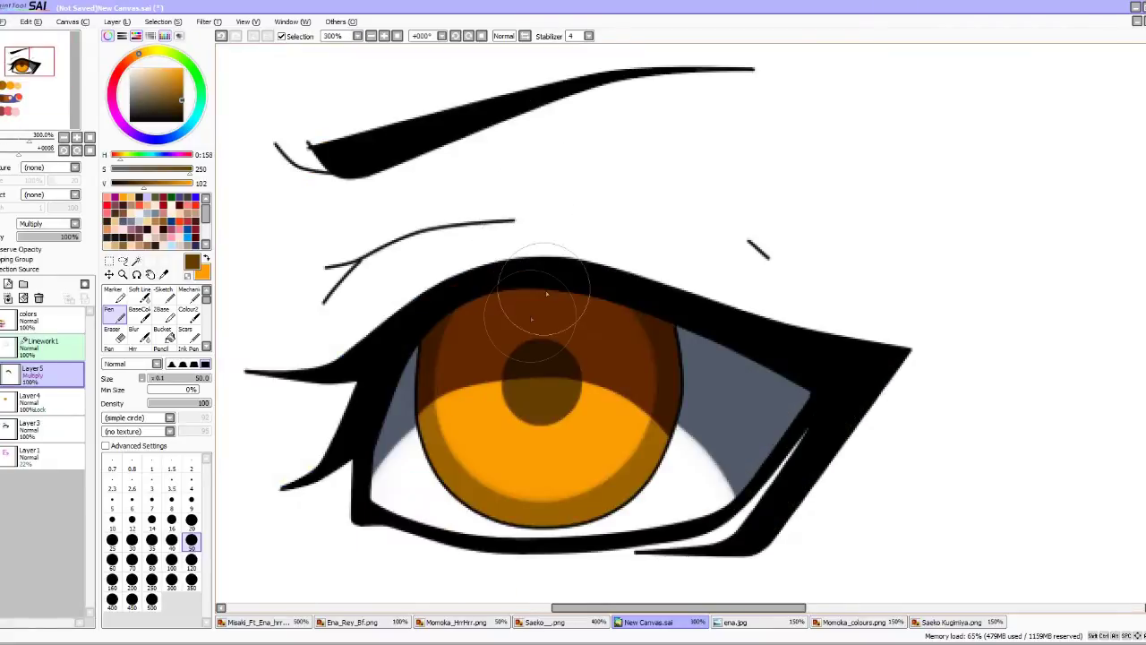
On a new layer, choose dark gray with saturation 0 and value 60, and paint a large patch above the eye's outer corner.
{"action": "left_click", "coordinate": [8, 284]}
{"action": "left_click", "coordinate": [147, 212]}
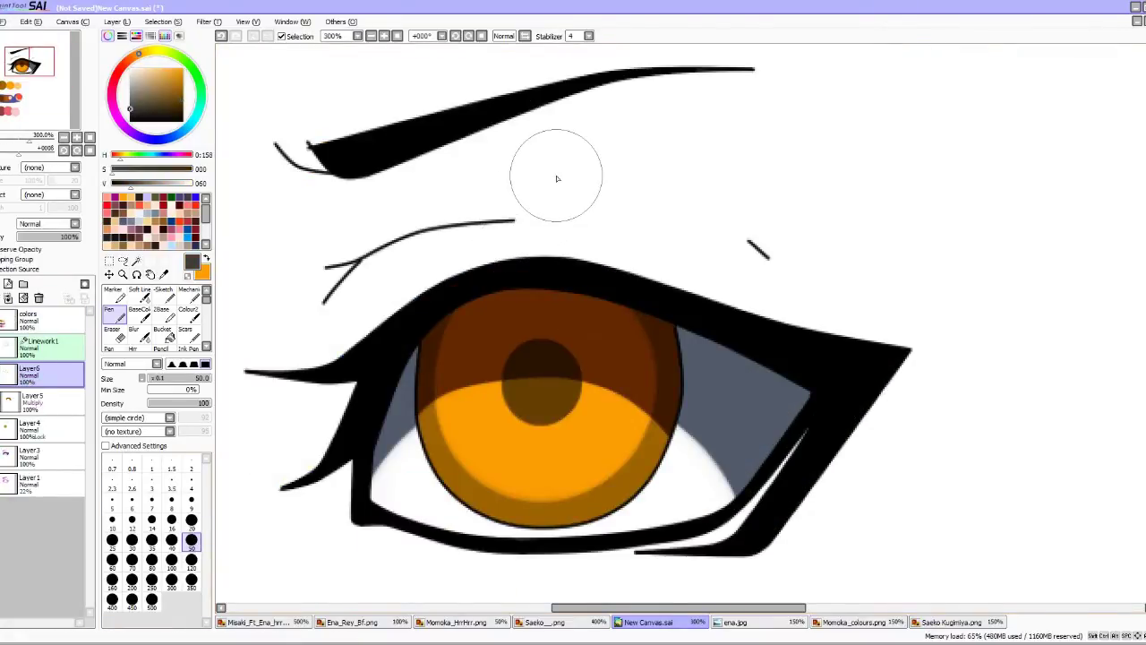
{"action": "mouse_move", "coordinate": [845, 185]}
{"action": "left_mouse_down"}
{"action": "mouse_move", "coordinate": [824, 193]}
{"action": "mouse_move", "coordinate": [933, 225]}
{"action": "mouse_move", "coordinate": [742, 220]}
{"action": "left_mouse_up"}
{"action": "scroll", "coordinate": [746, 321], "scroll_direction": "down", "scroll_amount": 6}
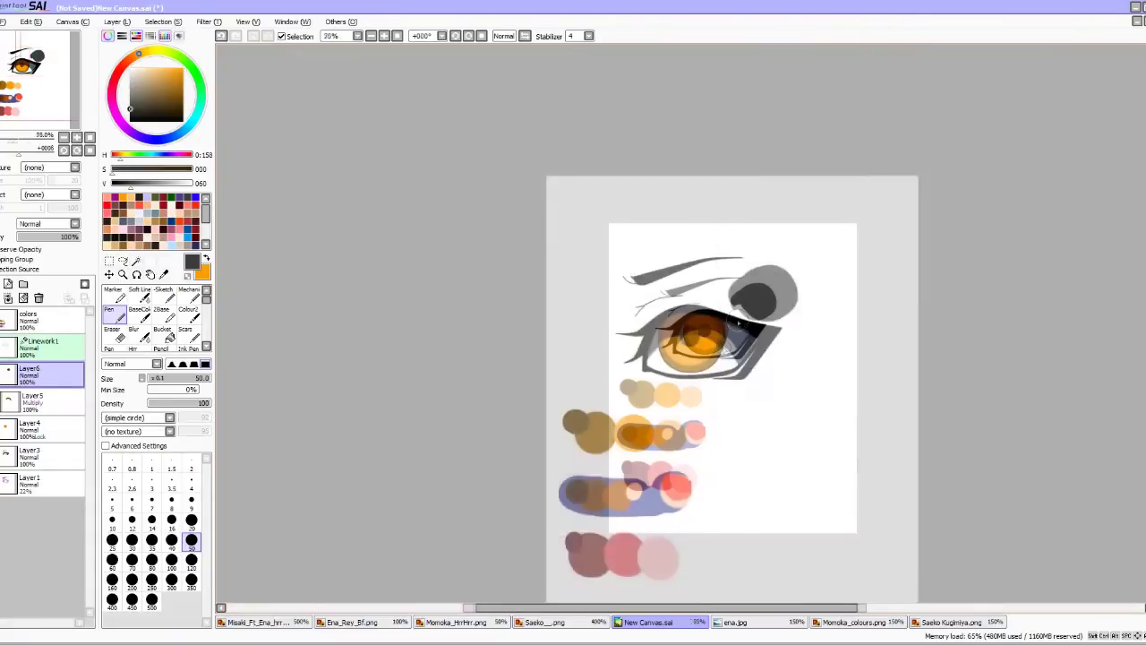
{"action": "scroll", "coordinate": [806, 329], "scroll_direction": "up", "scroll_amount": 3}
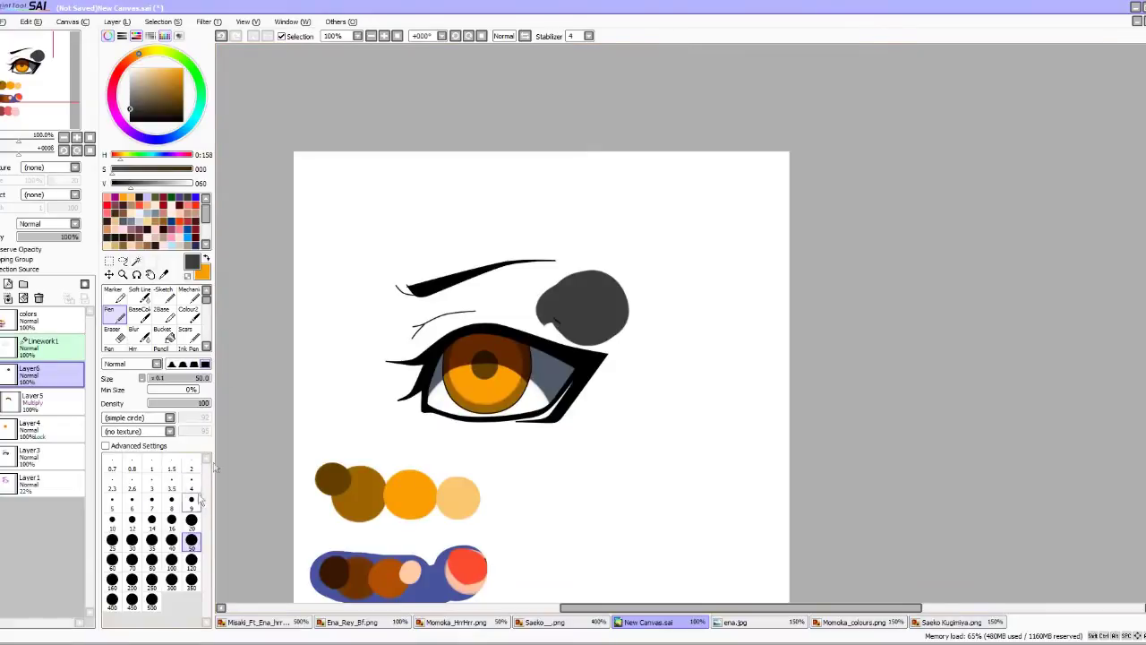
Write "000" and "060" above the gray patch with a size 2 black pen, and delete the layer holding the patch and notes.
{"action": "left_click", "coordinate": [191, 464]}
{"action": "left_click", "coordinate": [207, 260]}
{"action": "left_click", "coordinate": [183, 121]}
{"action": "scroll", "coordinate": [629, 261], "scroll_direction": "up", "scroll_amount": 3}
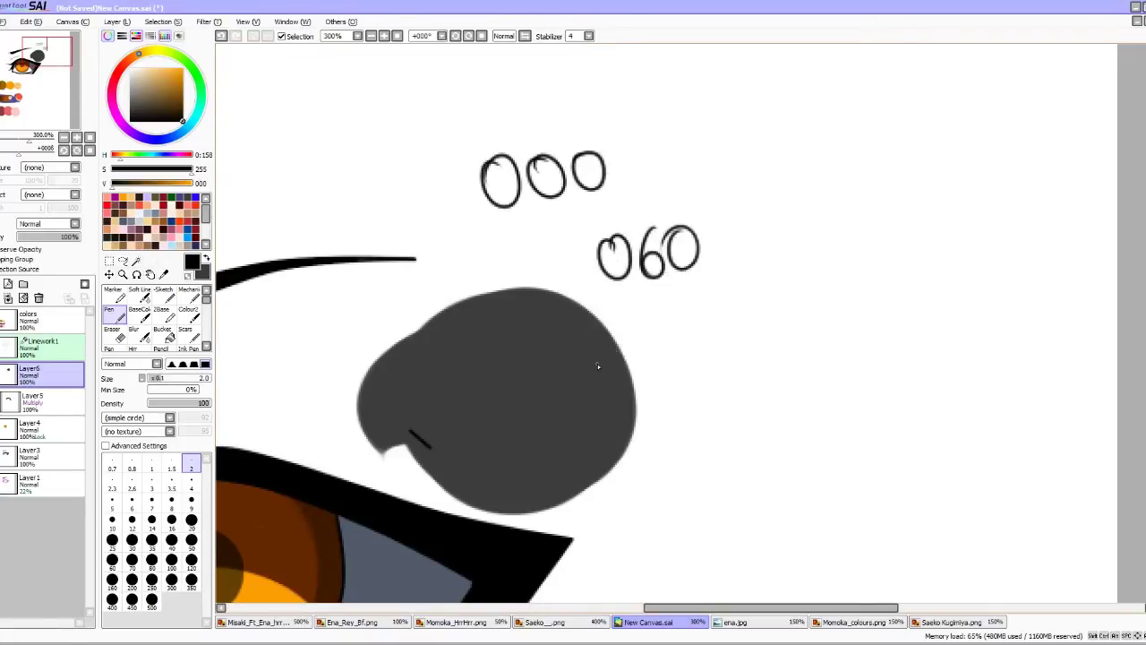
{"action": "scroll", "coordinate": [574, 376], "scroll_direction": "down", "scroll_amount": 5}
{"action": "scroll", "coordinate": [507, 430], "scroll_direction": "up", "scroll_amount": 3}
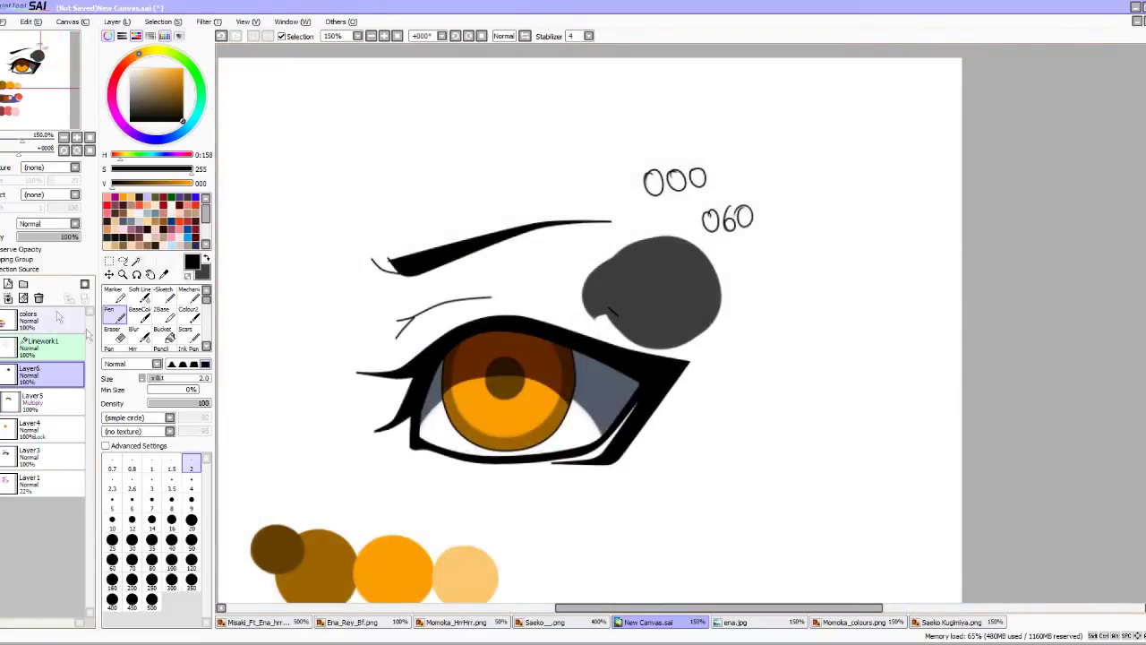
{"action": "left_click", "coordinate": [39, 298]}
{"action": "scroll", "coordinate": [474, 430], "scroll_direction": "up", "scroll_amount": 3}
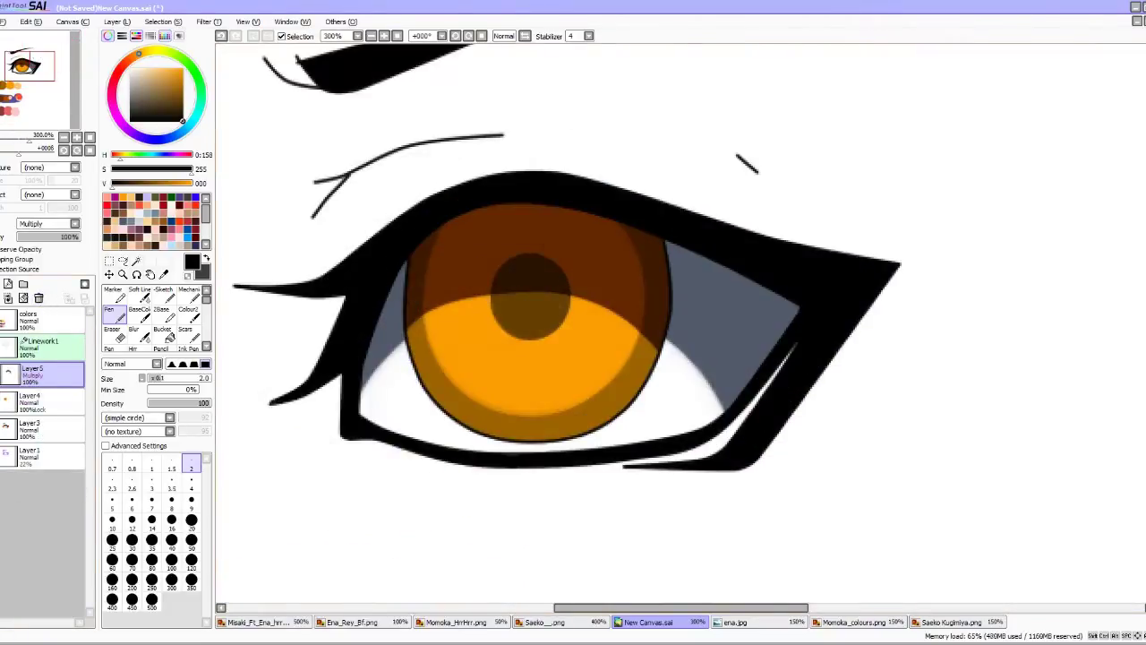
On a new layer above the shadow, paint a dark gray band over the upper eye with a size 50 pen and set it to Overlay.
{"action": "left_click", "coordinate": [2, 284]}
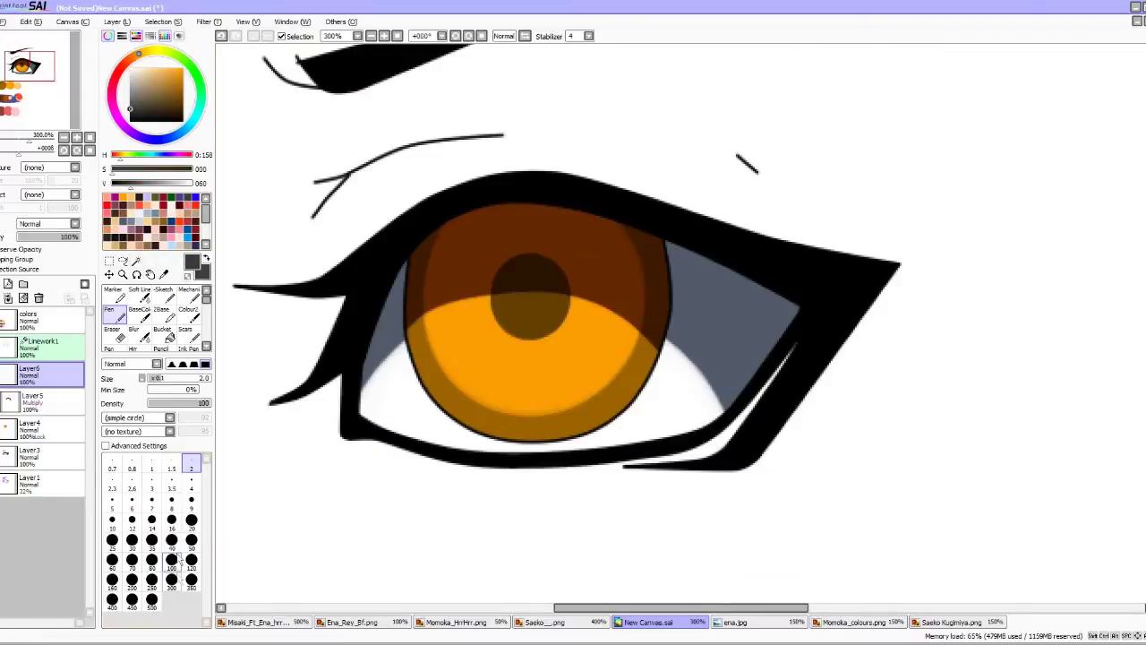
{"action": "left_click", "coordinate": [191, 559]}
{"action": "key", "text": "ctrl+plus"}
{"action": "left_click", "coordinate": [191, 540]}
{"action": "mouse_move", "coordinate": [486, 191]}
{"action": "left_mouse_down"}
{"action": "mouse_move", "coordinate": [314, 285]}
{"action": "mouse_move", "coordinate": [696, 267]}
{"action": "mouse_move", "coordinate": [790, 381]}
{"action": "mouse_move", "coordinate": [489, 234]}
{"action": "mouse_move", "coordinate": [238, 278]}
{"action": "left_mouse_up"}
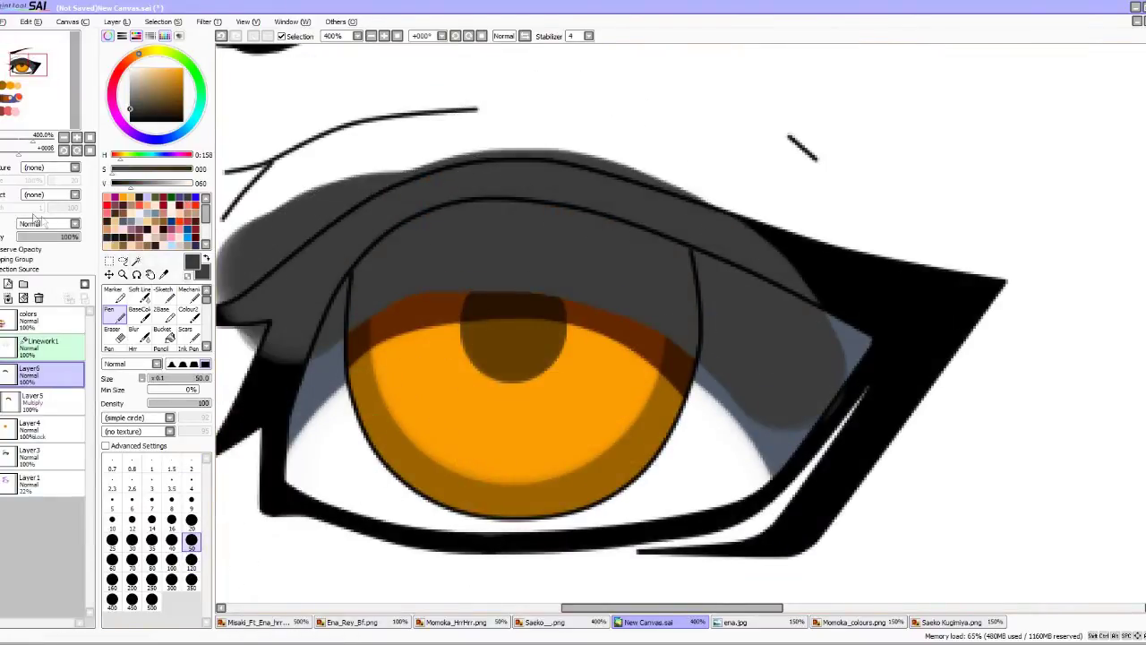
{"action": "left_click", "coordinate": [45, 223]}
{"action": "left_click", "coordinate": [33, 273]}
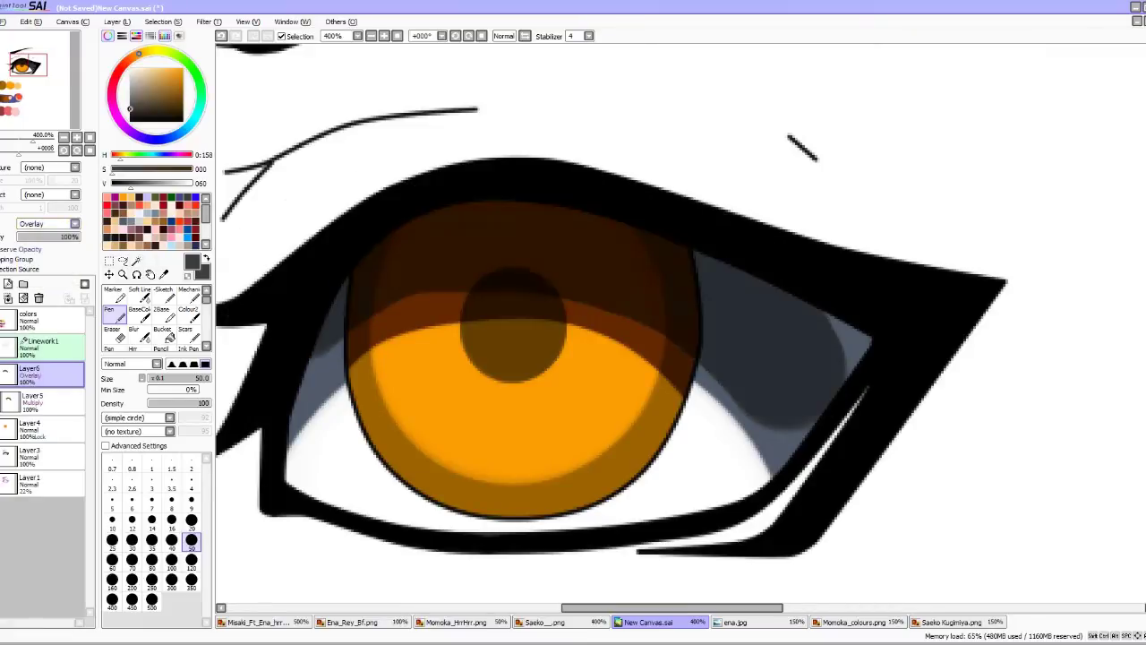
Clip the Overlay layer to the iris and soften the lower edge of its gray band with a size 50 Blur brush.
{"action": "key", "text": "b"}
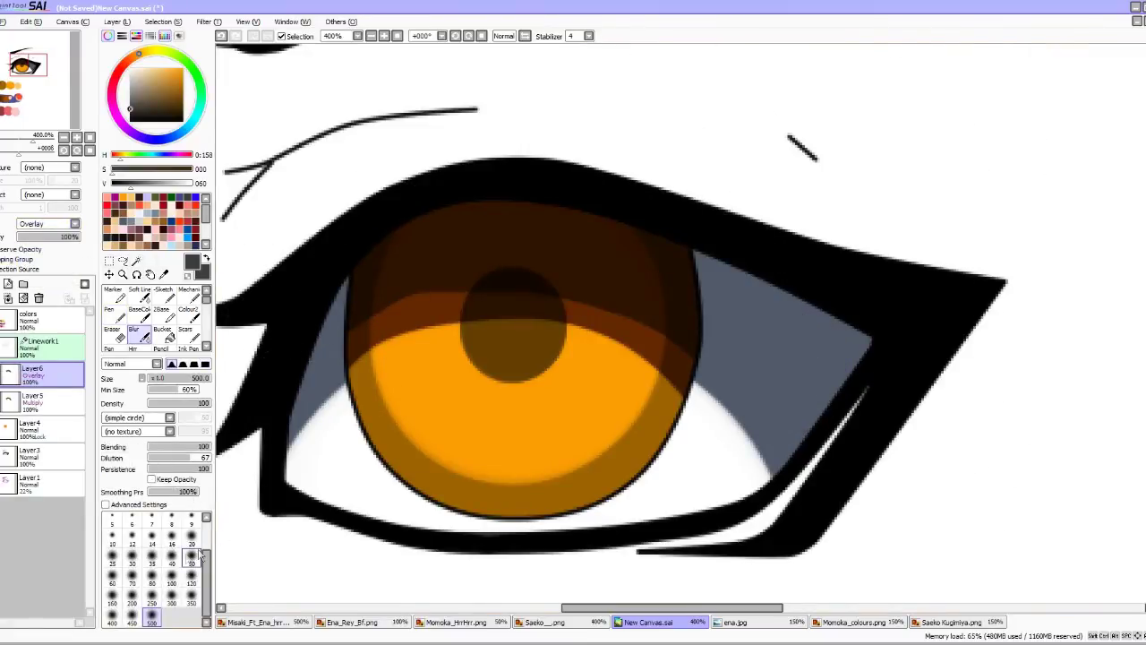
{"action": "left_click", "coordinate": [191, 556]}
{"action": "scroll", "coordinate": [516, 199], "scroll_direction": "down", "scroll_amount": 3}
{"action": "scroll", "coordinate": [515, 205], "scroll_direction": "down", "scroll_amount": 3}
{"action": "scroll", "coordinate": [574, 206], "scroll_direction": "up", "scroll_amount": 6}
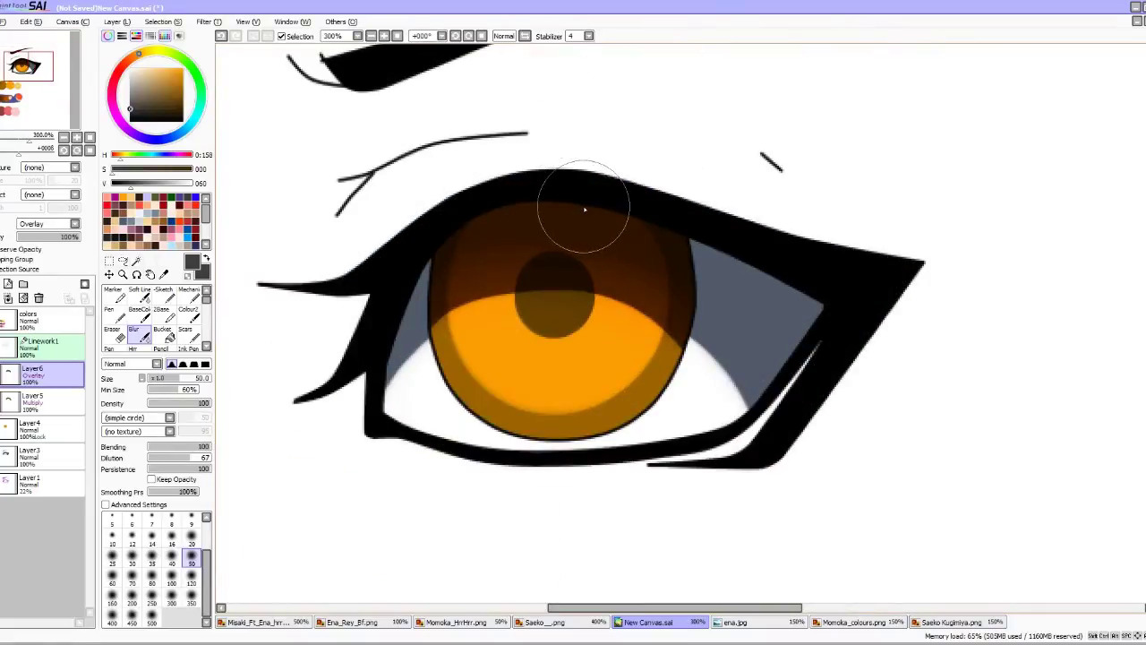
On the iris layer, paint alternating ovals and dots around the lower pupil with a size 4 pen in the sampled light orange.
{"action": "left_click", "coordinate": [31, 428]}
{"action": "scroll", "coordinate": [601, 171], "scroll_direction": "down", "scroll_amount": 3}
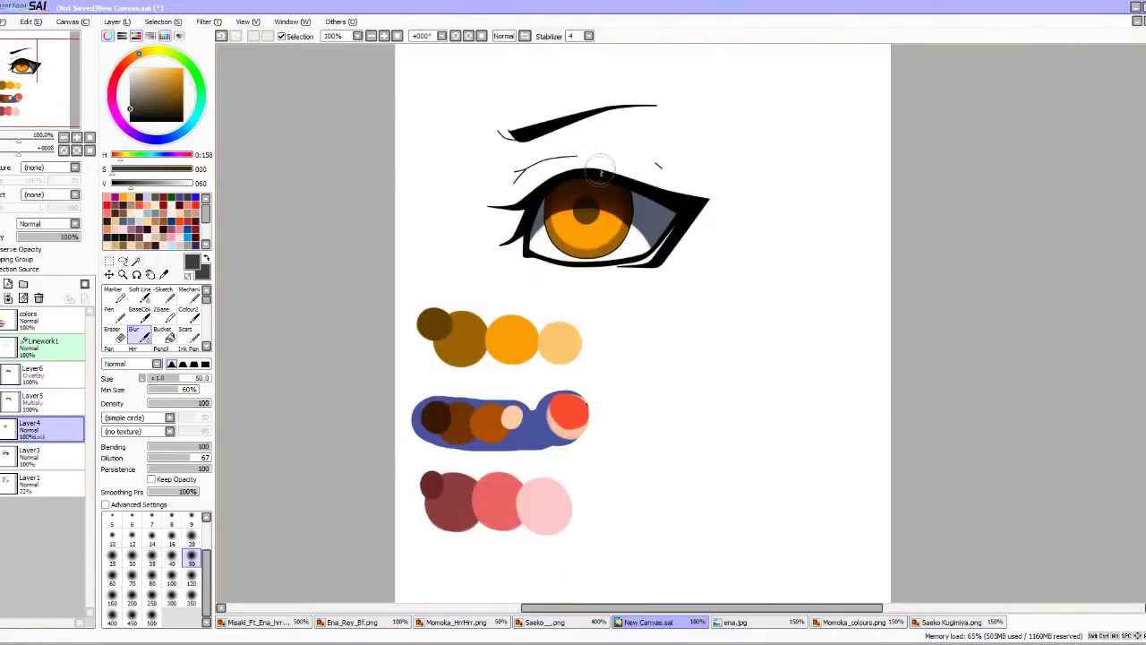
{"action": "left_click", "coordinate": [566, 337], "text": "alt"}
{"action": "key", "text": "n"}
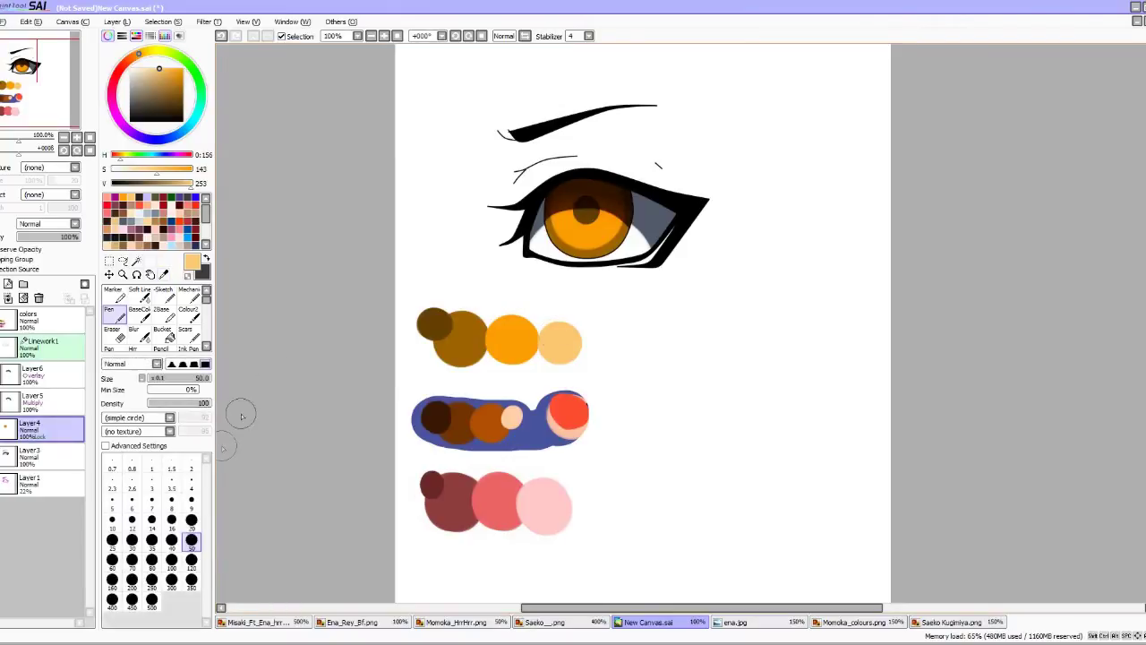
{"action": "left_click", "coordinate": [192, 483]}
{"action": "scroll", "coordinate": [568, 231], "scroll_direction": "up", "scroll_amount": 5}
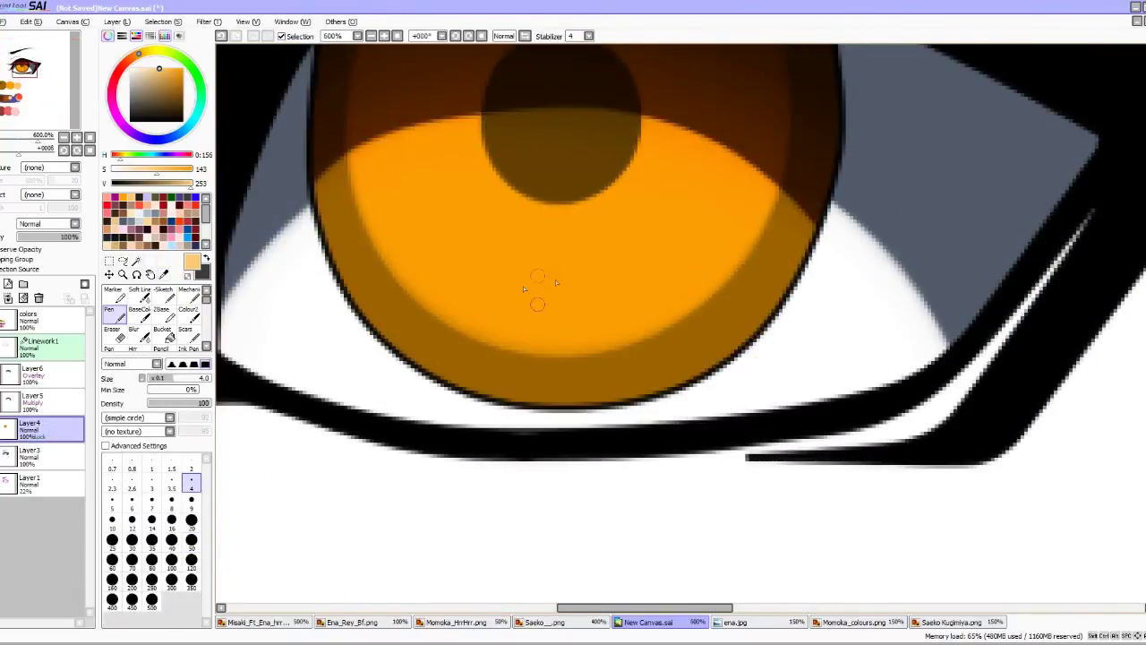
{"action": "left_click", "coordinate": [1, 428]}
{"action": "left_click", "coordinate": [1, 428]}
{"action": "left_click", "coordinate": [1, 428]}
{"action": "left_click", "coordinate": [1, 428]}
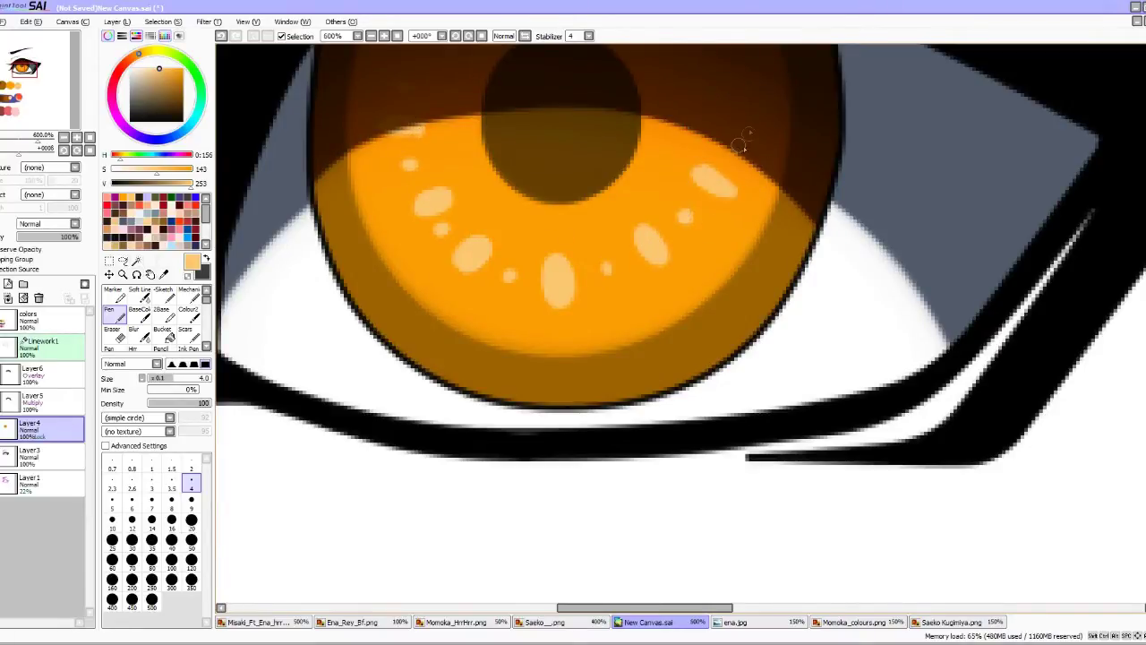
Merge the Multiply shadow layer down into the iris layer.
{"action": "scroll", "coordinate": [598, 343], "scroll_direction": "down", "scroll_amount": 4}
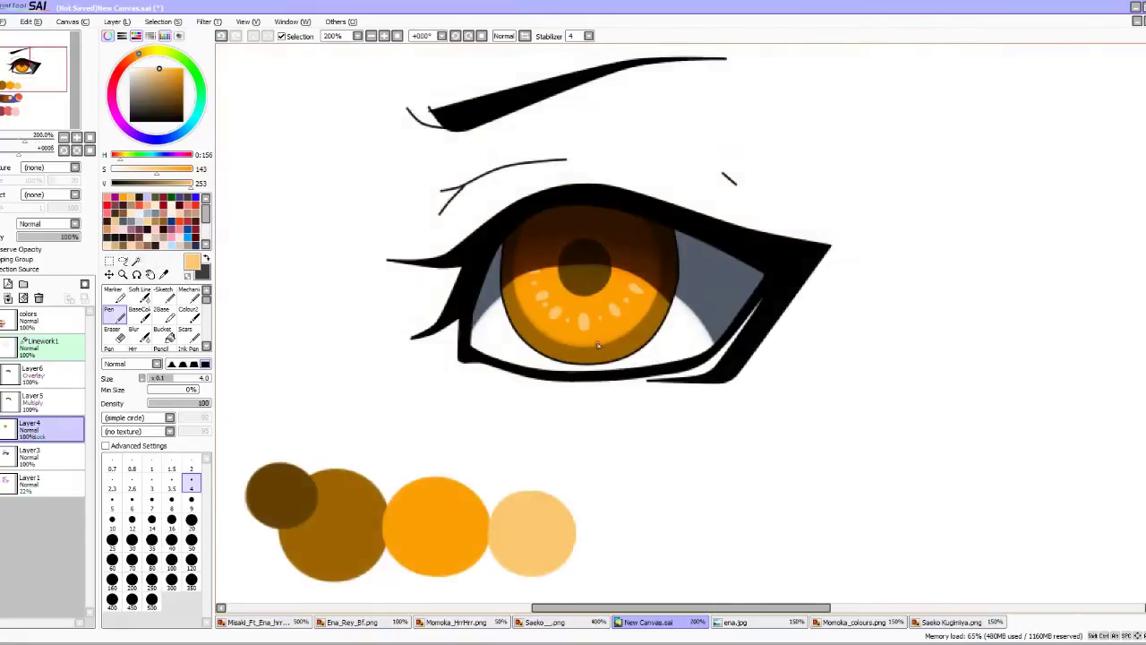
{"action": "scroll", "coordinate": [566, 217], "scroll_direction": "up", "scroll_amount": 4}
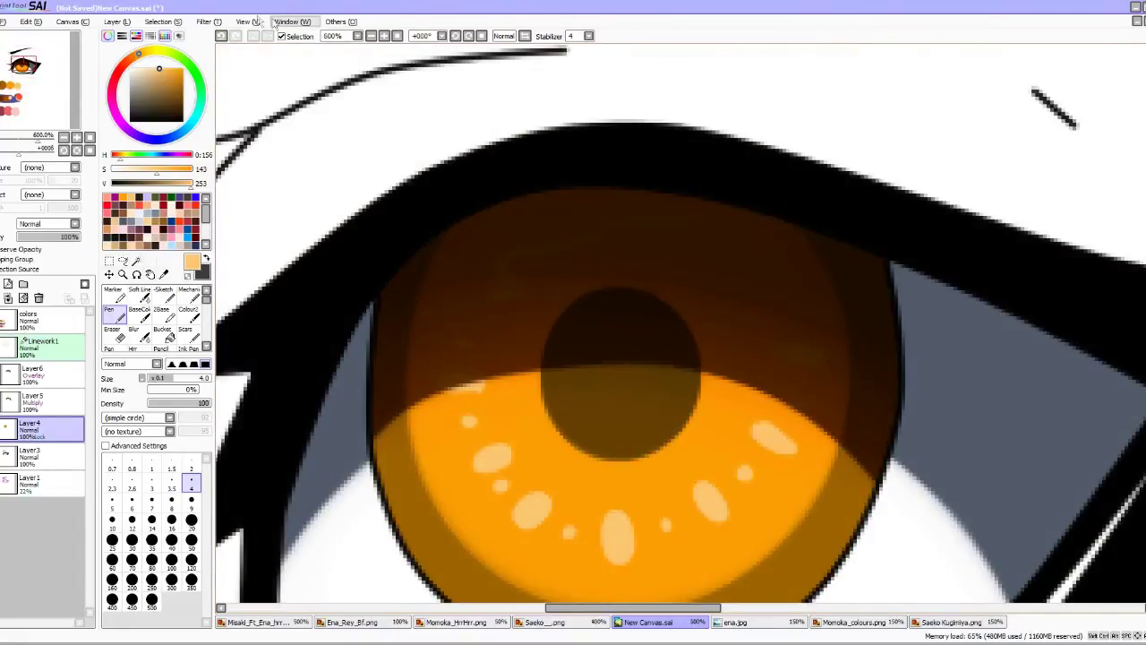
{"action": "scroll", "coordinate": [527, 156], "scroll_direction": "down", "scroll_amount": 3}
{"action": "scroll", "coordinate": [317, 286], "scroll_direction": "up", "scroll_amount": 4}
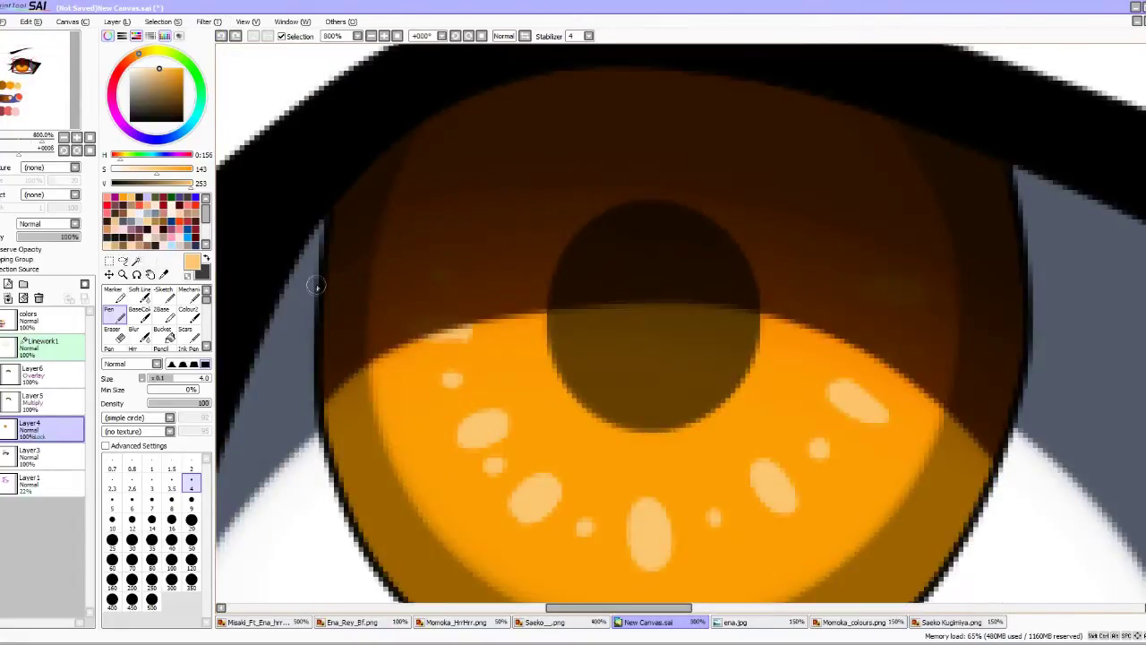
{"action": "scroll", "coordinate": [551, 211], "scroll_direction": "down", "scroll_amount": 5}
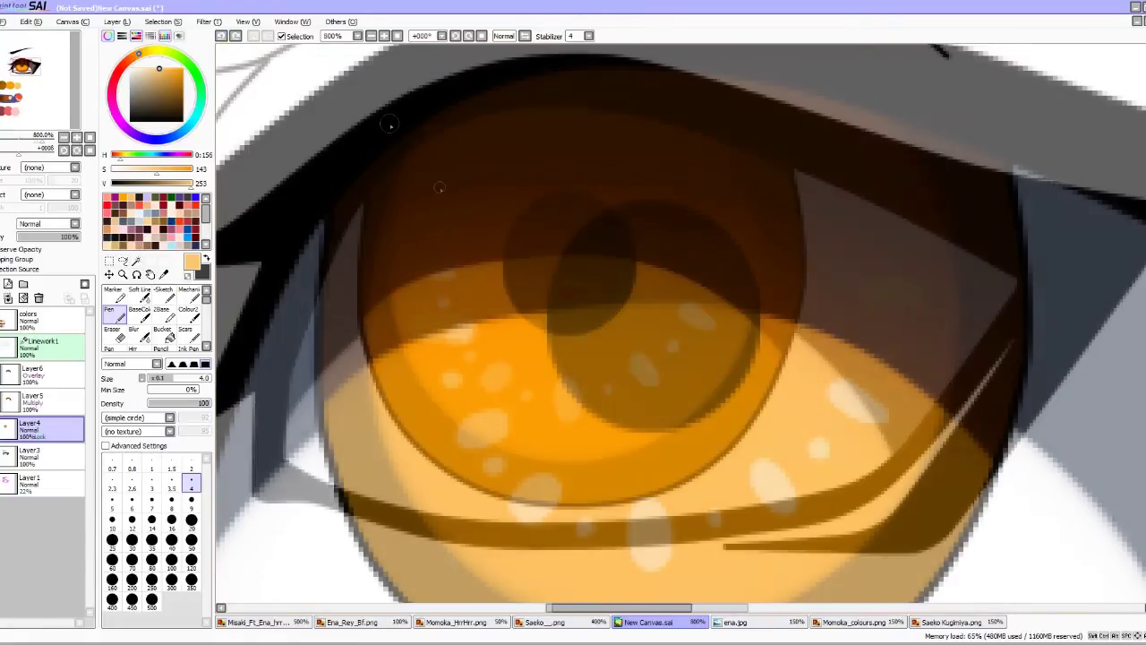
{"action": "scroll", "coordinate": [551, 211], "scroll_direction": "up", "scroll_amount": 2}
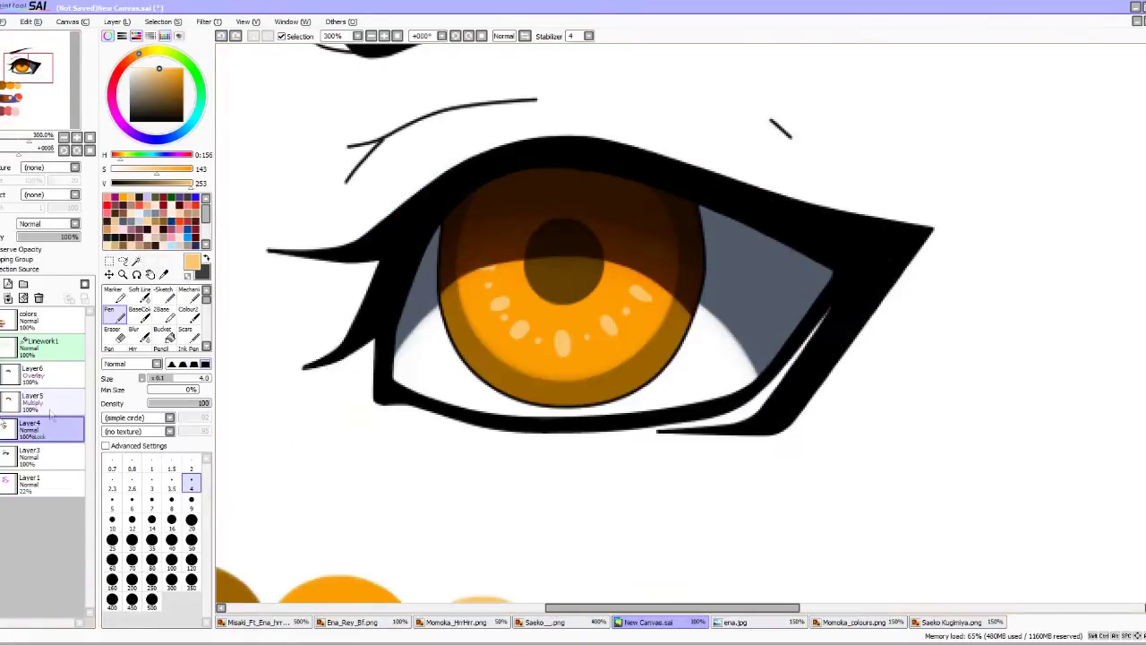
{"action": "left_click", "coordinate": [7, 401]}
{"action": "left_click", "coordinate": [8, 298]}
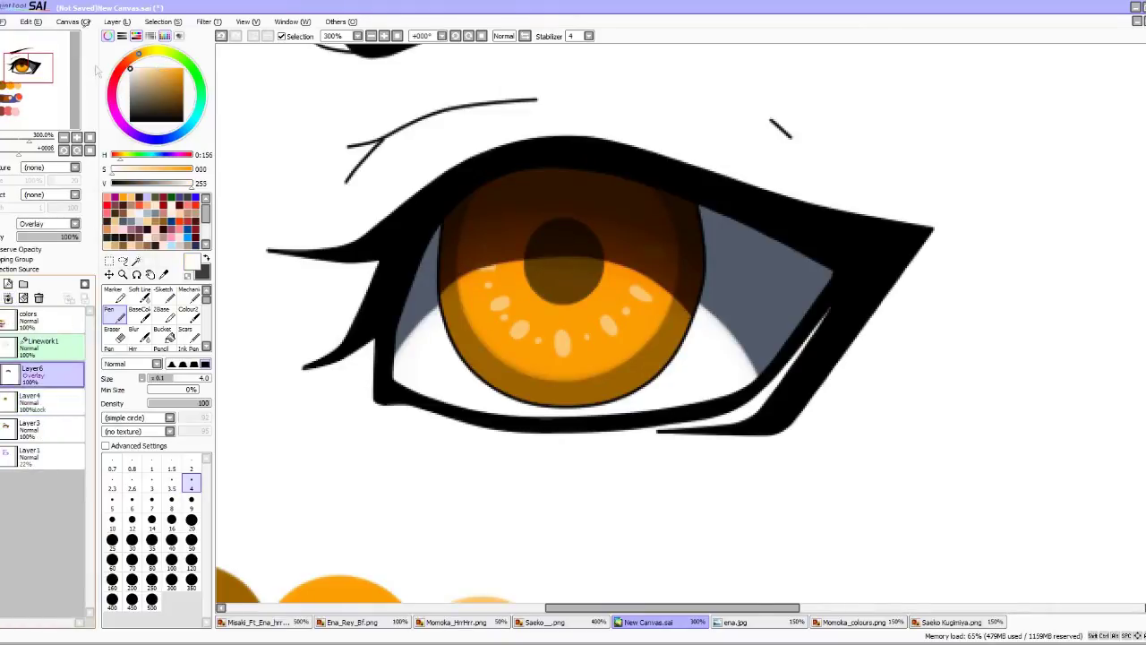
On the Overlay layer, paint white over the lower part of the iris with a size 50 pen.
{"action": "left_click", "coordinate": [191, 539]}
{"action": "scroll", "coordinate": [548, 372], "scroll_direction": "up", "scroll_amount": 3}
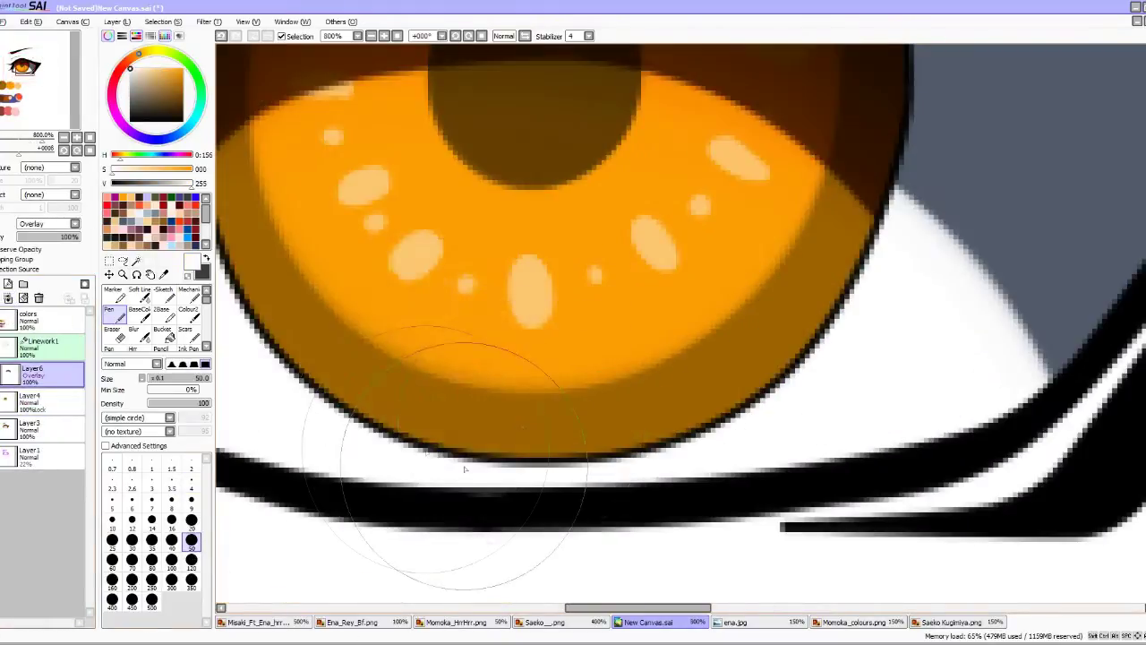
{"action": "mouse_move", "coordinate": [463, 471]}
{"action": "left_mouse_down"}
{"action": "mouse_move", "coordinate": [426, 365]}
{"action": "mouse_move", "coordinate": [528, 320]}
{"action": "left_mouse_up"}
{"action": "scroll", "coordinate": [576, 473], "scroll_direction": "down", "scroll_amount": 10}
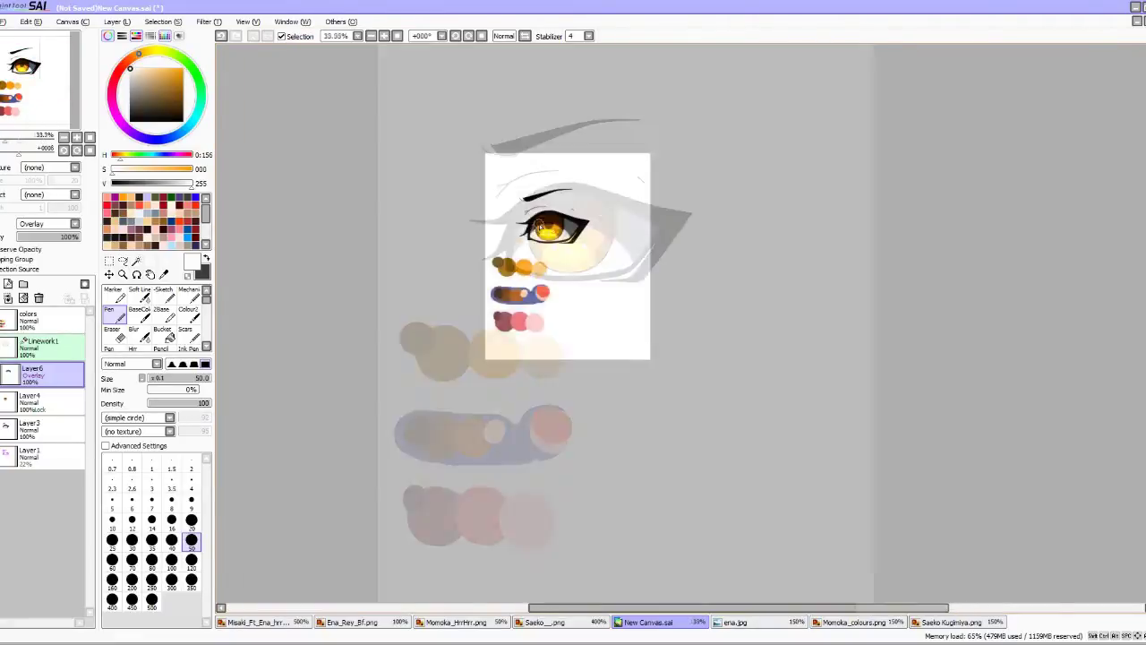
Soften the white glow in the lower iris with a size 50 Blur brush and merge the Overlay layer down into the iris layer.
{"action": "scroll", "coordinate": [539, 225], "scroll_direction": "up", "scroll_amount": 9}
{"action": "left_click", "coordinate": [138, 334]}
{"action": "mouse_move", "coordinate": [515, 313]}
{"action": "left_mouse_down"}
{"action": "mouse_move", "coordinate": [488, 430]}
{"action": "mouse_move", "coordinate": [815, 444]}
{"action": "mouse_move", "coordinate": [540, 357]}
{"action": "left_mouse_up"}
{"action": "scroll", "coordinate": [532, 367], "scroll_direction": "down", "scroll_amount": 6}
{"action": "scroll", "coordinate": [281, 268], "scroll_direction": "up", "scroll_amount": 5}
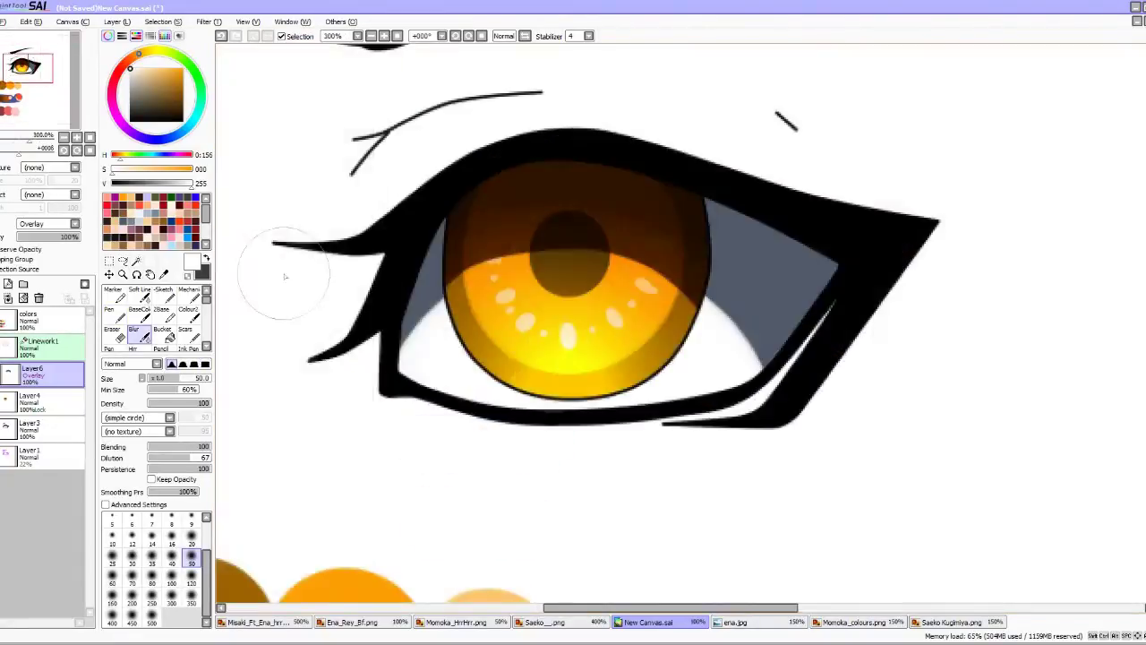
{"action": "left_click", "coordinate": [8, 300]}
On a new layer above the iris, paint a white oval over the pupil with a size 30 pen.
{"action": "left_click", "coordinate": [0, 284]}
{"action": "left_click", "coordinate": [115, 315]}
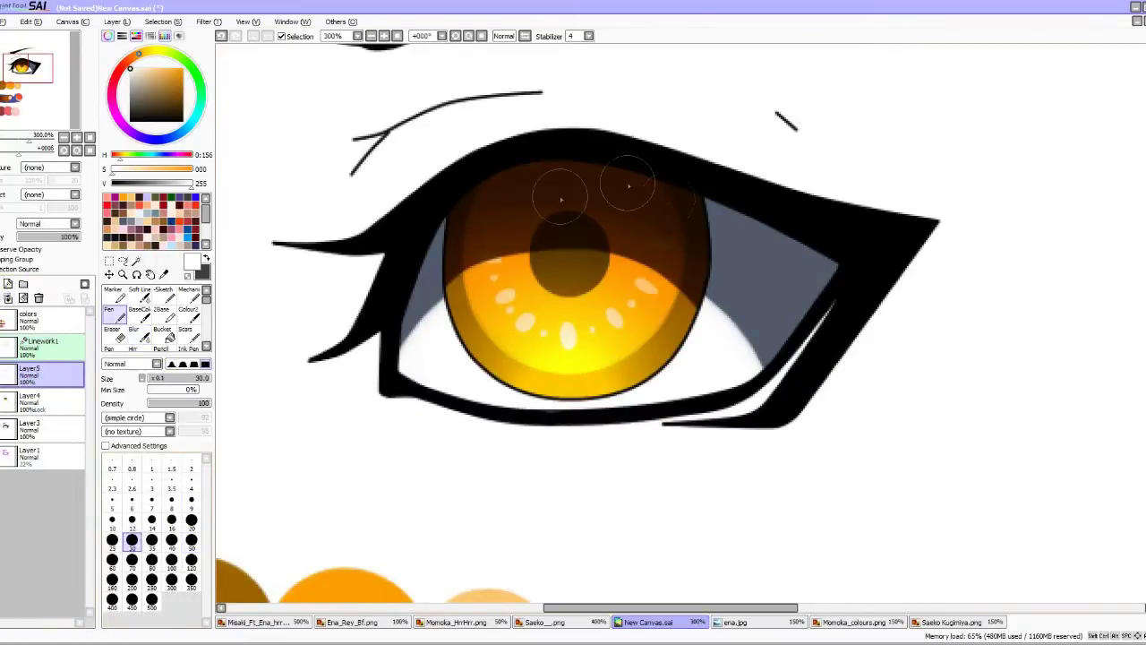
{"action": "scroll", "coordinate": [562, 202], "scroll_direction": "up", "scroll_amount": 5}
{"action": "mouse_move", "coordinate": [580, 283]}
{"action": "left_mouse_down"}
{"action": "mouse_move", "coordinate": [521, 370]}
{"action": "mouse_move", "coordinate": [524, 431]}
{"action": "mouse_move", "coordinate": [634, 458]}
{"action": "mouse_move", "coordinate": [673, 375]}
{"action": "mouse_move", "coordinate": [627, 285]}
{"action": "mouse_move", "coordinate": [574, 346]}
{"action": "left_mouse_up"}
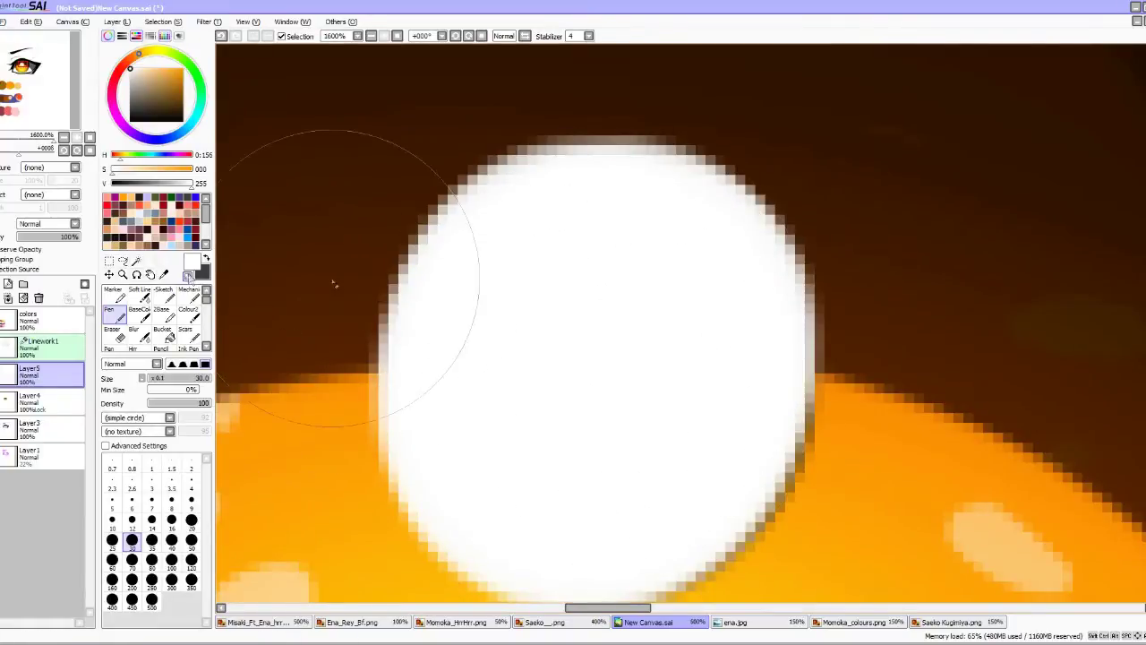
Cut away the upper inside of the white oval with the transparent color at size 30, leaving a crescent under the pupil.
{"action": "left_click", "coordinate": [188, 276]}
{"action": "scroll", "coordinate": [593, 171], "scroll_direction": "down", "scroll_amount": 2}
{"action": "mouse_move", "coordinate": [594, 171]}
{"action": "left_mouse_down"}
{"action": "mouse_move", "coordinate": [571, 228]}
{"action": "mouse_move", "coordinate": [566, 291]}
{"action": "mouse_move", "coordinate": [588, 318]}
{"action": "mouse_move", "coordinate": [582, 233]}
{"action": "left_mouse_up"}
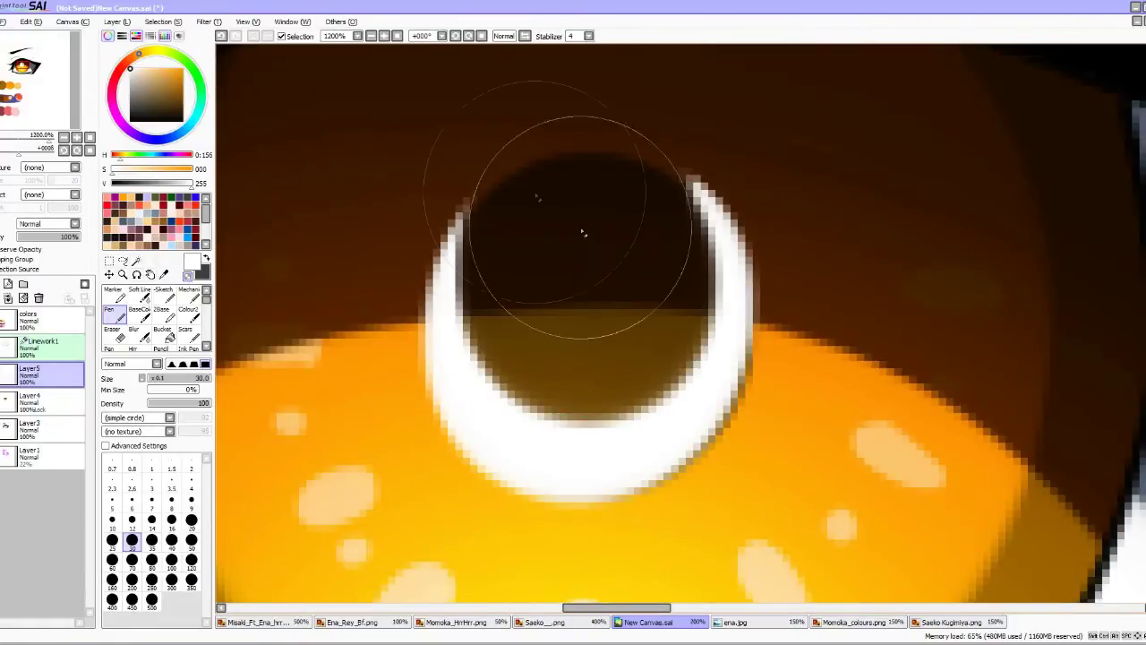
{"action": "scroll", "coordinate": [582, 233], "scroll_direction": "down", "scroll_amount": 6}
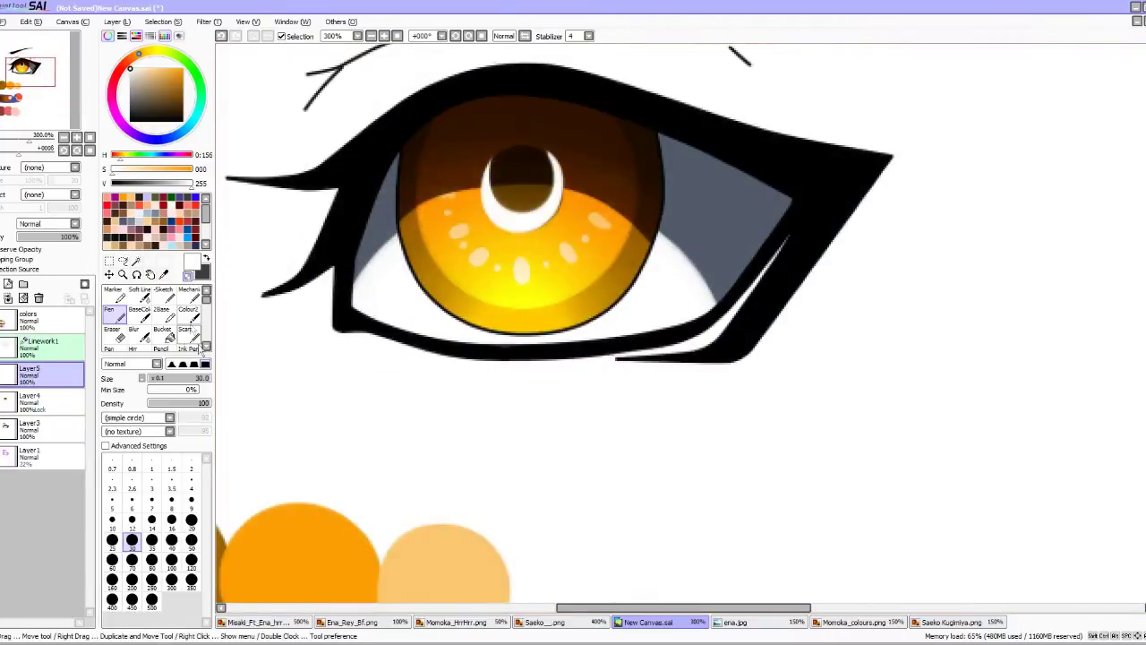
Paint a ring of small white dots around the pupil across the whole iris with a size 3 pen.
{"action": "left_click", "coordinate": [190, 483]}
{"action": "scroll", "coordinate": [466, 341], "scroll_direction": "up", "scroll_amount": 2}
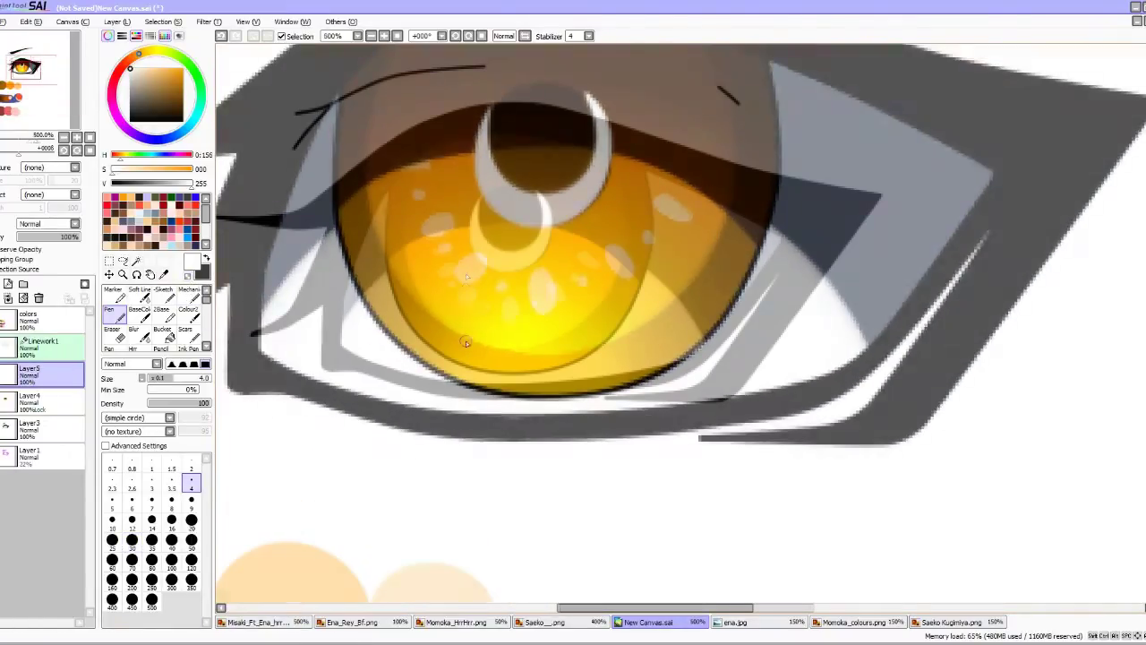
{"action": "scroll", "coordinate": [466, 341], "scroll_direction": "up", "scroll_amount": 3}
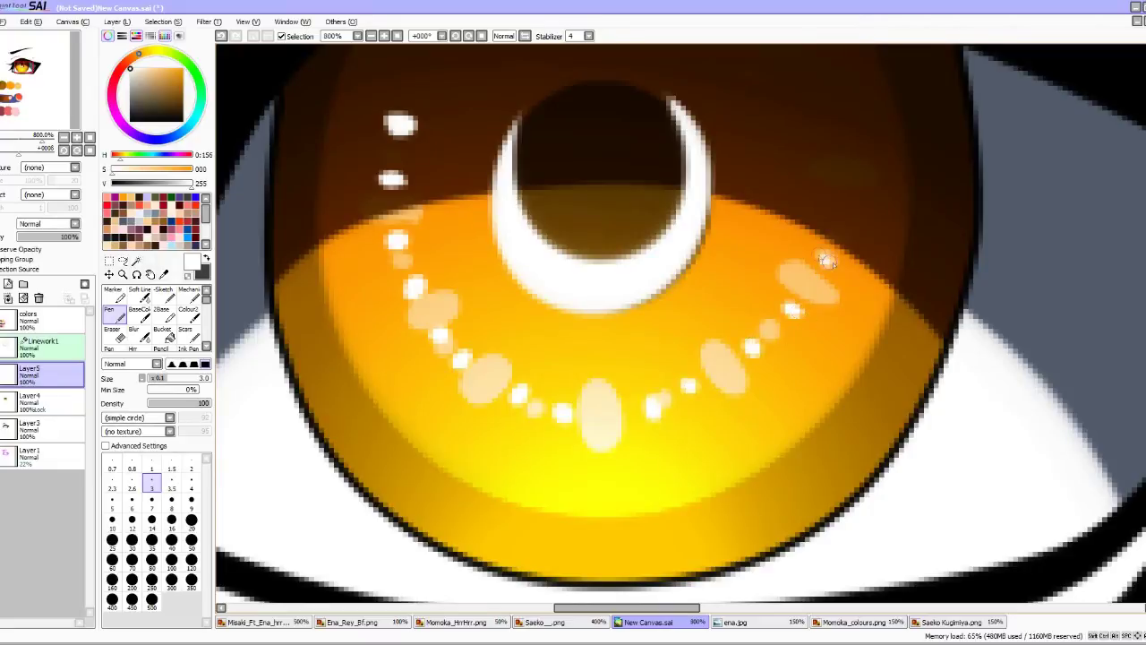
{"action": "scroll", "coordinate": [575, 247], "scroll_direction": "up", "scroll_amount": 4}
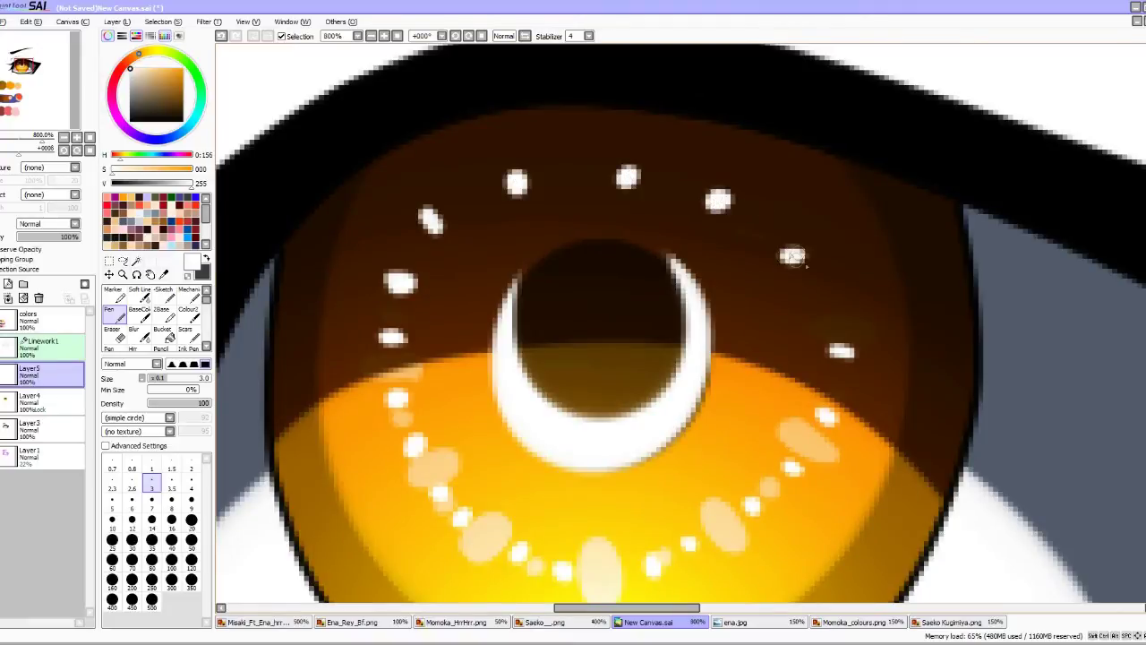
{"action": "scroll", "coordinate": [757, 282], "scroll_direction": "down", "scroll_amount": 6}
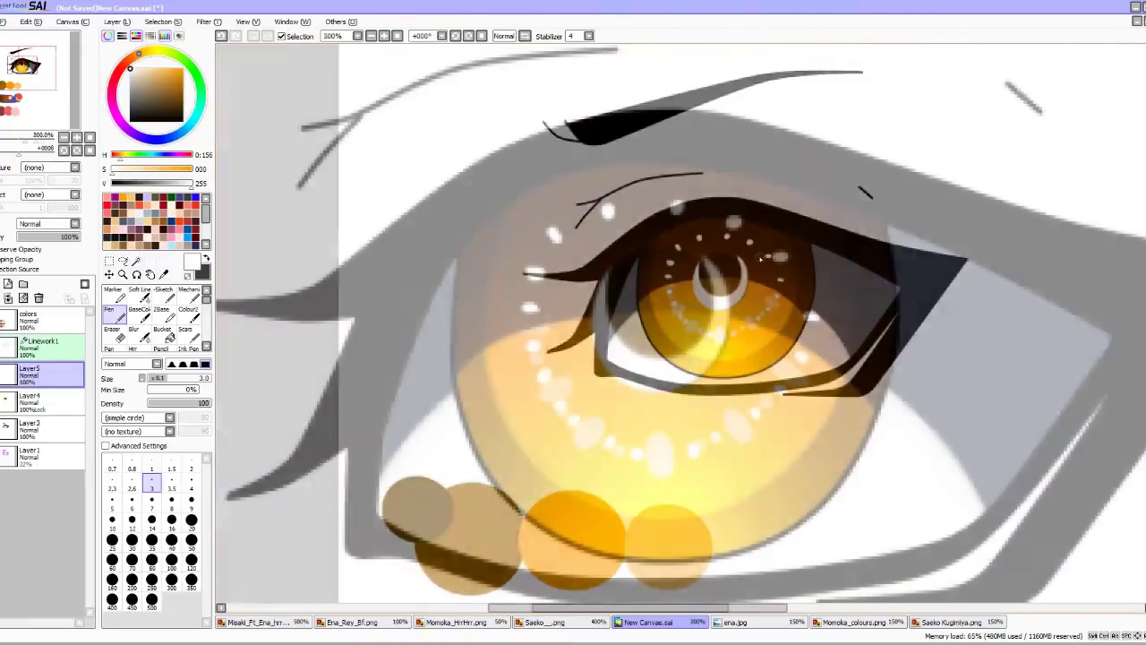
{"action": "scroll", "coordinate": [792, 277], "scroll_direction": "up", "scroll_amount": 2}
Set the layer with the white crescent and dots to Overlay and merge it down into the iris layer.
{"action": "left_click", "coordinate": [47, 224]}
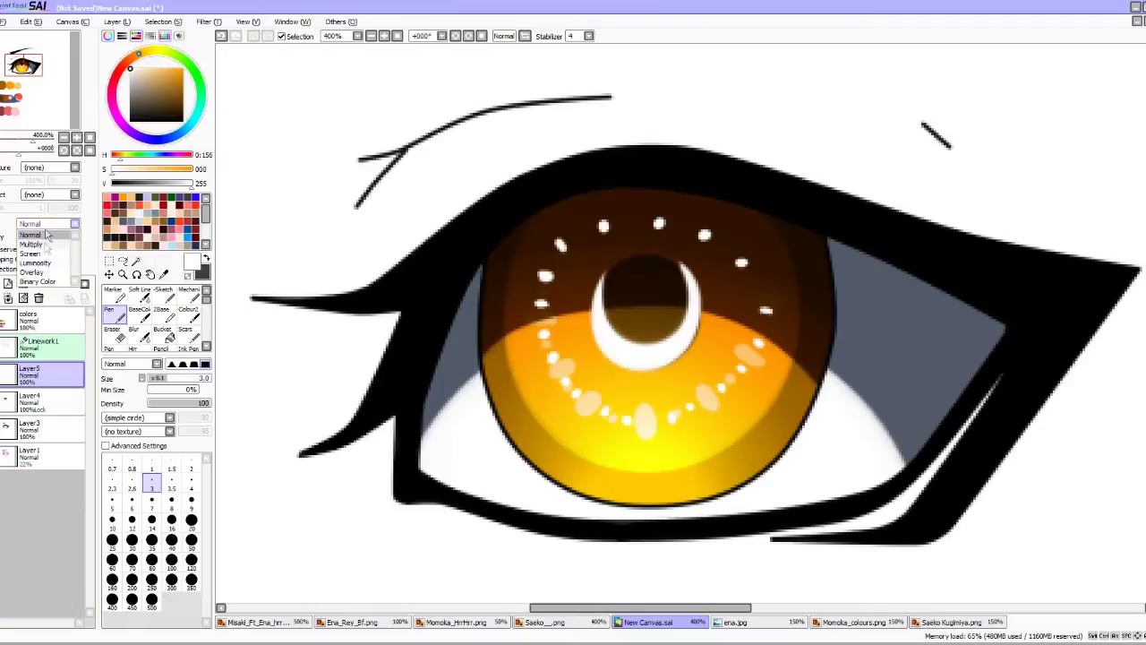
{"action": "left_click", "coordinate": [31, 273]}
{"action": "scroll", "coordinate": [579, 221], "scroll_direction": "down", "scroll_amount": 4}
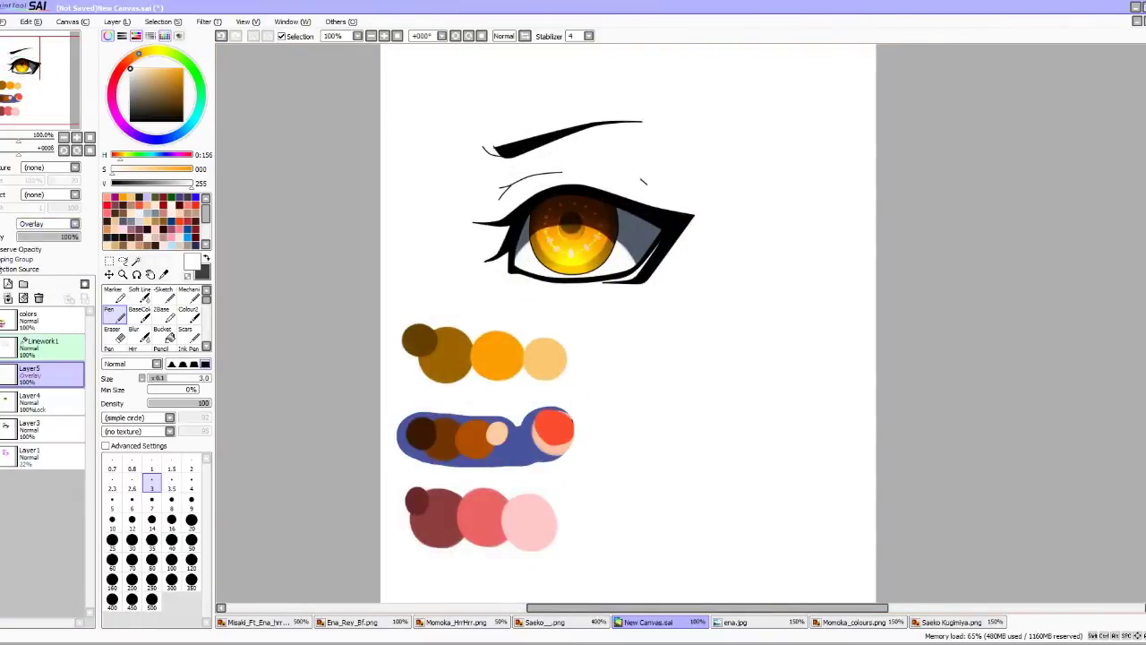
{"action": "left_click", "coordinate": [10, 300]}
Add a new layer above the iris, sample the palette's orange, and set the pen size to 70.
{"action": "left_click", "coordinate": [0, 283]}
{"action": "key", "text": "alt"}
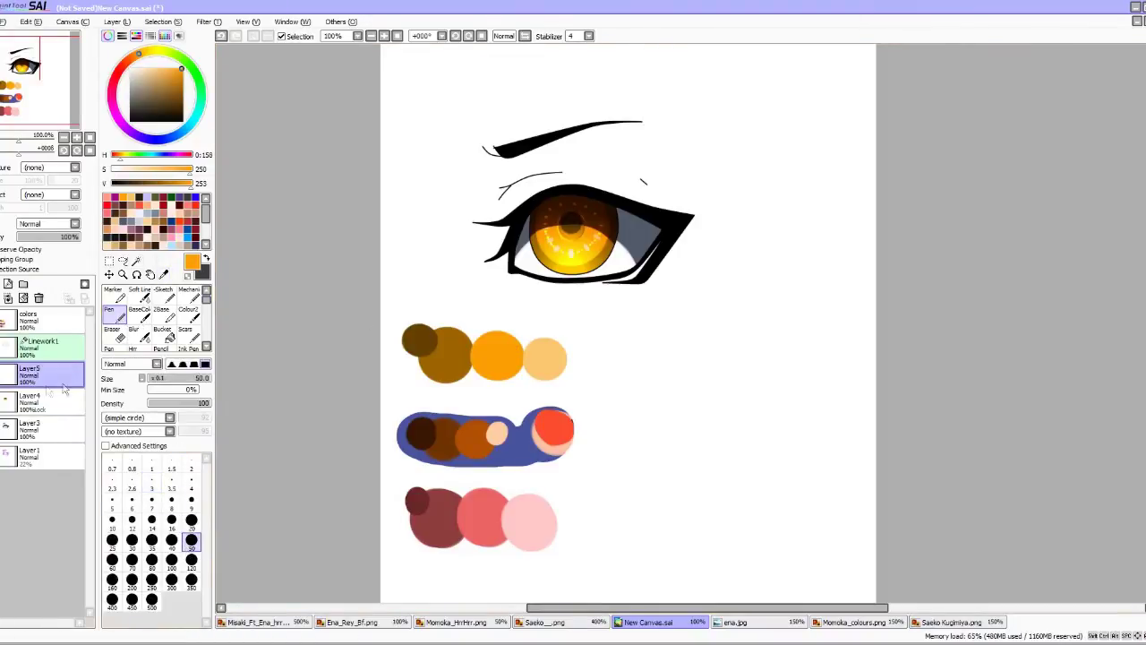
{"action": "scroll", "coordinate": [543, 213], "scroll_direction": "up", "scroll_amount": 5}
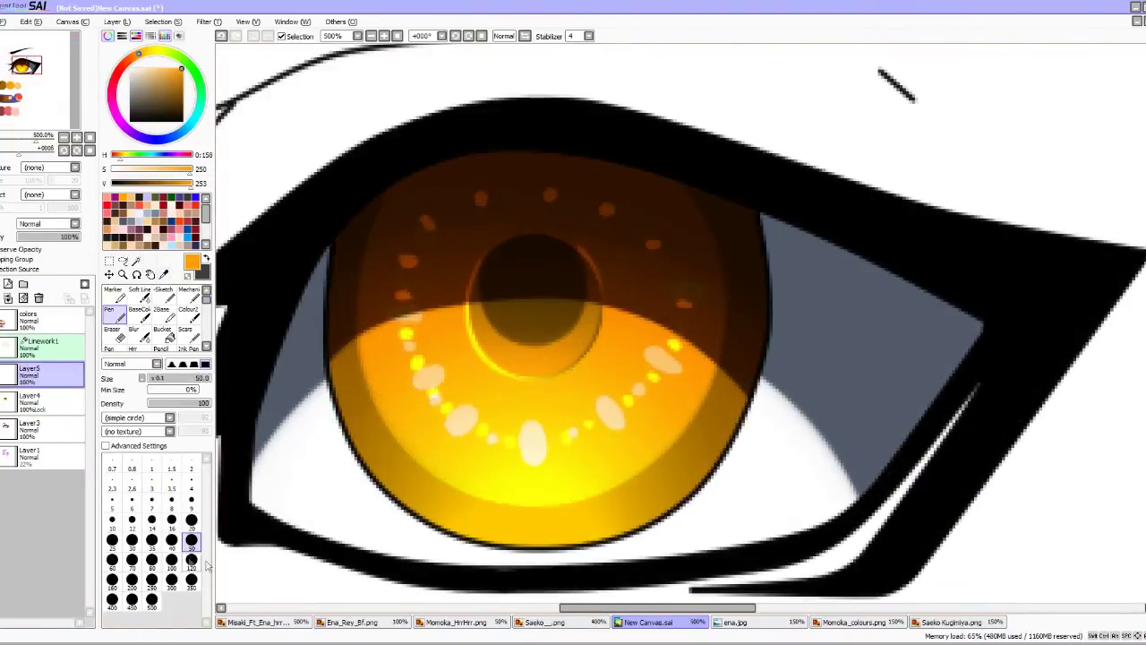
{"action": "left_click", "coordinate": [131, 561]}
{"action": "scroll", "coordinate": [525, 294], "scroll_direction": "up", "scroll_amount": 1}
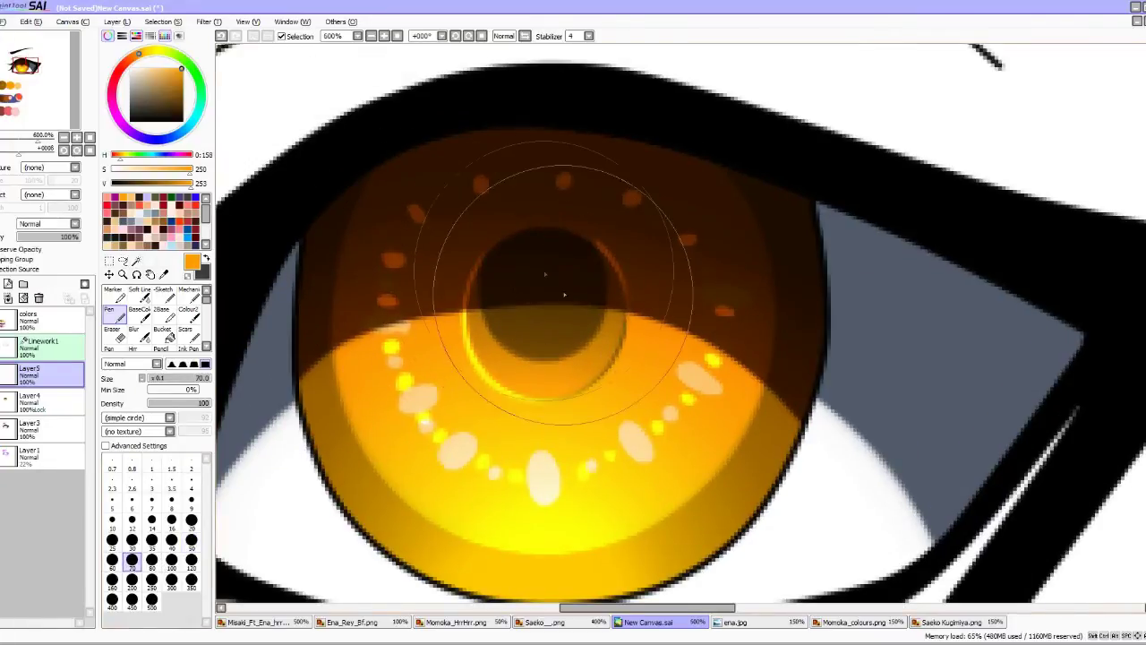
Sketch round and wavy outlines around the iris and pupil in dark gray with a size 4 pen, and clear the layer.
{"action": "left_click", "coordinate": [131, 109]}
{"action": "left_click", "coordinate": [190, 484]}
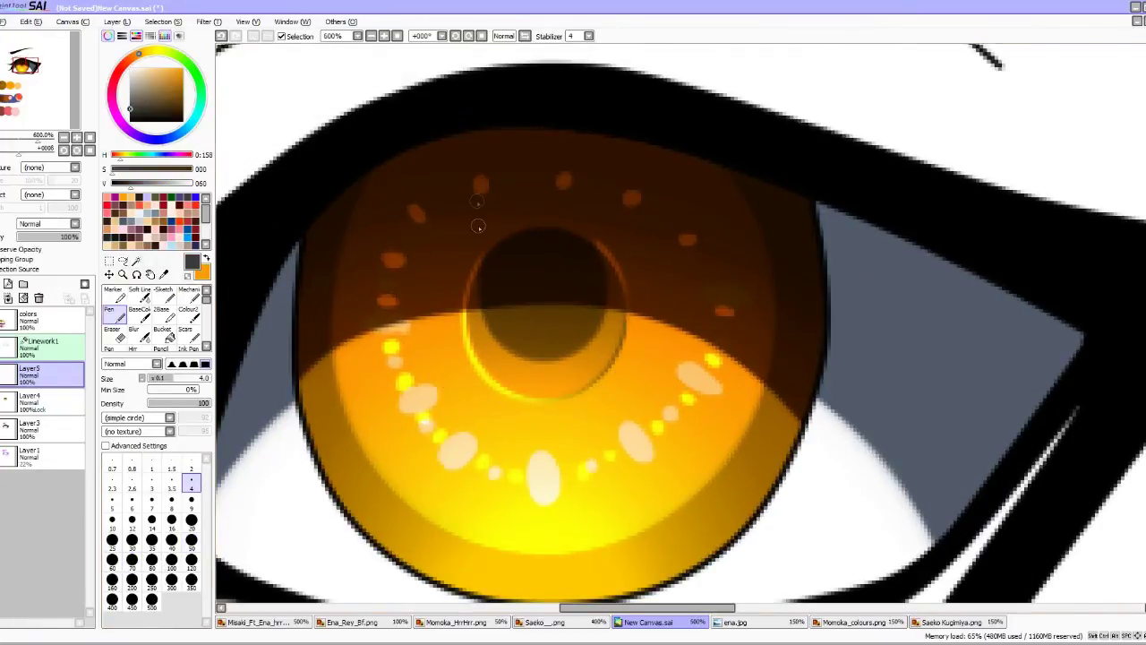
{"action": "left_click_drag", "start_coordinate": [446, 162], "coordinate": [315, 338]}
{"action": "mouse_move", "coordinate": [331, 232]}
{"action": "left_mouse_down"}
{"action": "mouse_move", "coordinate": [772, 448]}
{"action": "mouse_move", "coordinate": [627, 135]}
{"action": "mouse_move", "coordinate": [380, 195]}
{"action": "left_mouse_up"}
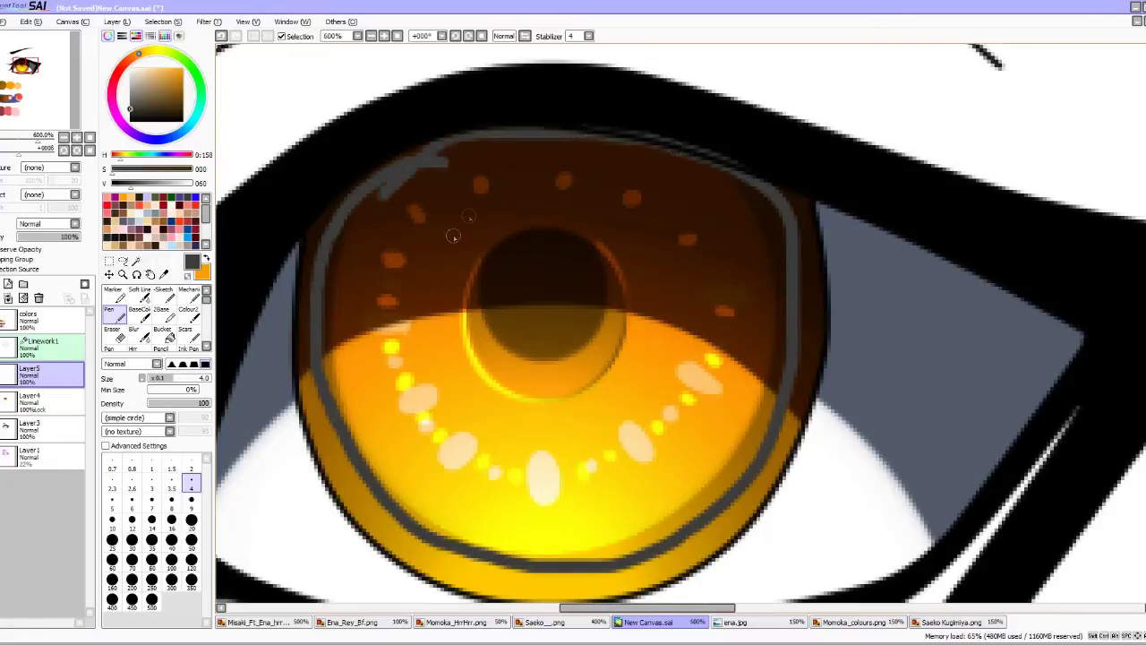
{"action": "mouse_move", "coordinate": [452, 210]}
{"action": "left_mouse_down"}
{"action": "mouse_move", "coordinate": [451, 387]}
{"action": "mouse_move", "coordinate": [672, 369]}
{"action": "mouse_move", "coordinate": [676, 253]}
{"action": "mouse_move", "coordinate": [430, 222]}
{"action": "mouse_move", "coordinate": [435, 205]}
{"action": "mouse_move", "coordinate": [450, 211]}
{"action": "mouse_move", "coordinate": [539, 149]}
{"action": "mouse_move", "coordinate": [528, 185]}
{"action": "mouse_move", "coordinate": [596, 191]}
{"action": "mouse_move", "coordinate": [691, 223]}
{"action": "mouse_move", "coordinate": [723, 275]}
{"action": "mouse_move", "coordinate": [698, 463]}
{"action": "mouse_move", "coordinate": [597, 499]}
{"action": "mouse_move", "coordinate": [397, 431]}
{"action": "mouse_move", "coordinate": [387, 297]}
{"action": "mouse_move", "coordinate": [472, 195]}
{"action": "mouse_move", "coordinate": [452, 170]}
{"action": "left_mouse_up"}
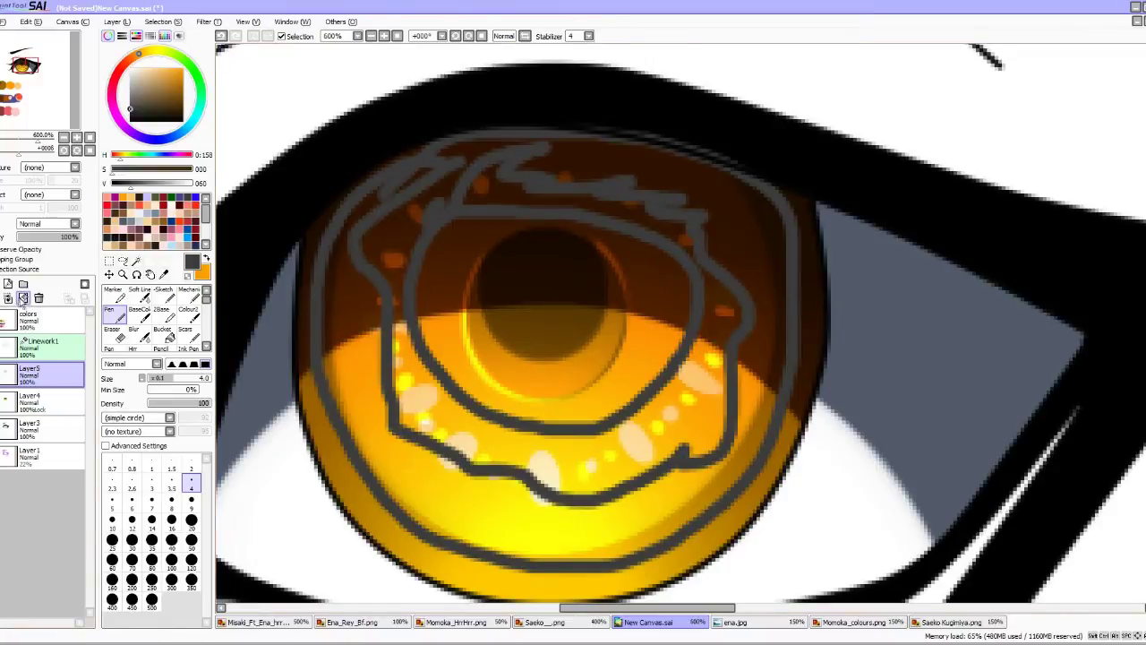
{"action": "left_click", "coordinate": [23, 299]}
Paint an orange disc over the pupil with a size 120 pen and cut out its inside at size 80 to leave a crescent.
{"action": "left_click", "coordinate": [205, 260]}
{"action": "left_click", "coordinate": [191, 560]}
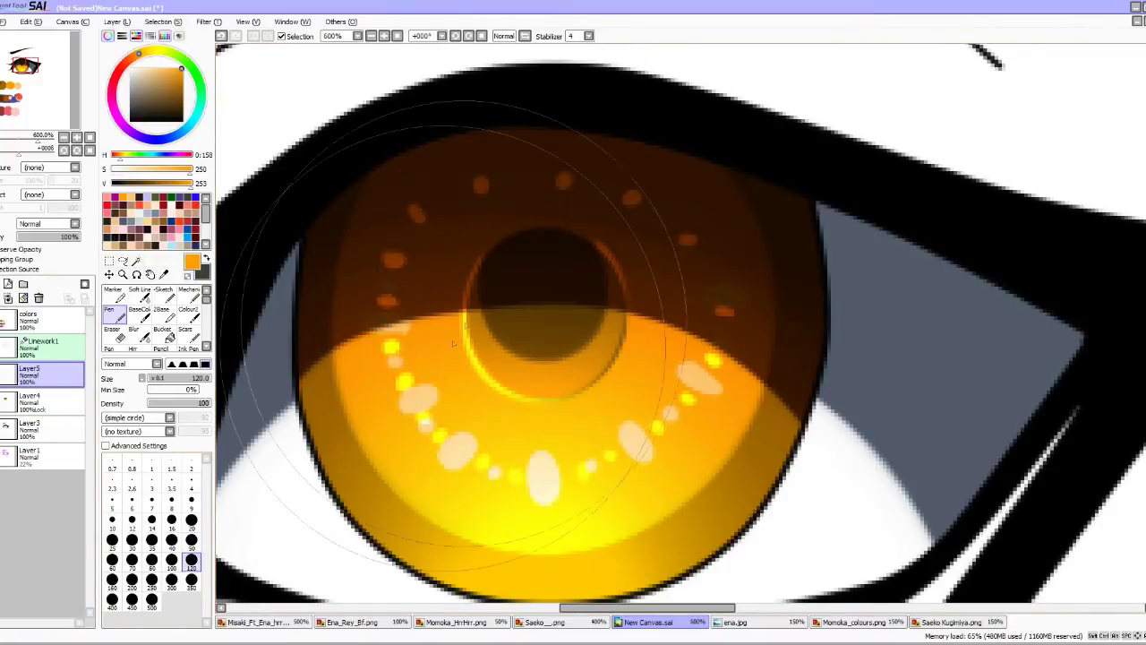
{"action": "mouse_move", "coordinate": [547, 302]}
{"action": "left_mouse_down"}
{"action": "mouse_move", "coordinate": [521, 328]}
{"action": "mouse_move", "coordinate": [559, 340]}
{"action": "mouse_move", "coordinate": [558, 287]}
{"action": "mouse_move", "coordinate": [537, 332]}
{"action": "mouse_move", "coordinate": [566, 311]}
{"action": "left_mouse_up"}
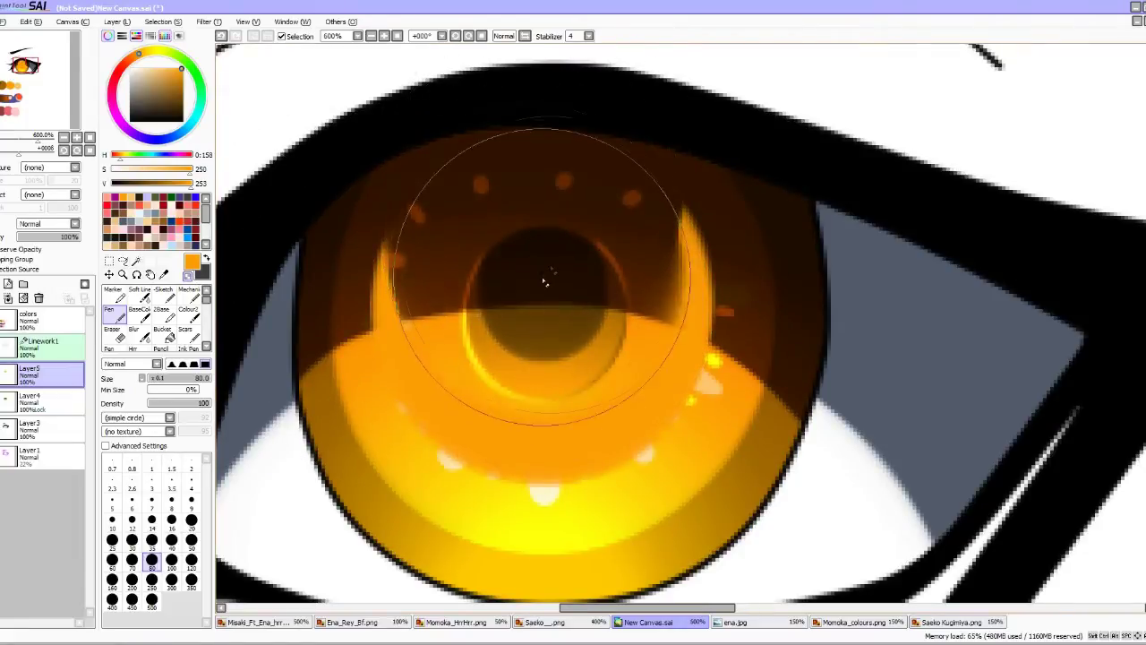
{"action": "scroll", "coordinate": [542, 277], "scroll_direction": "down", "scroll_amount": 4}
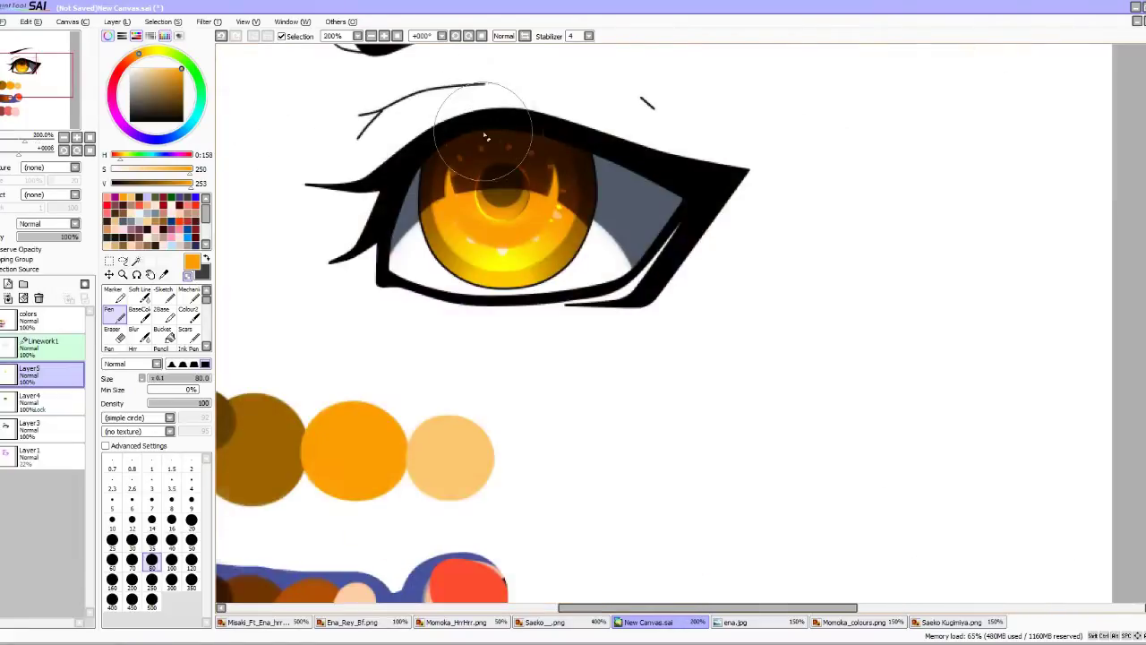
{"action": "scroll", "coordinate": [486, 137], "scroll_direction": "down", "scroll_amount": 4}
{"action": "scroll", "coordinate": [487, 126], "scroll_direction": "up", "scroll_amount": 6}
Set the orange crescent layer's blending mode to Luminosity.
{"action": "left_click", "coordinate": [49, 223]}
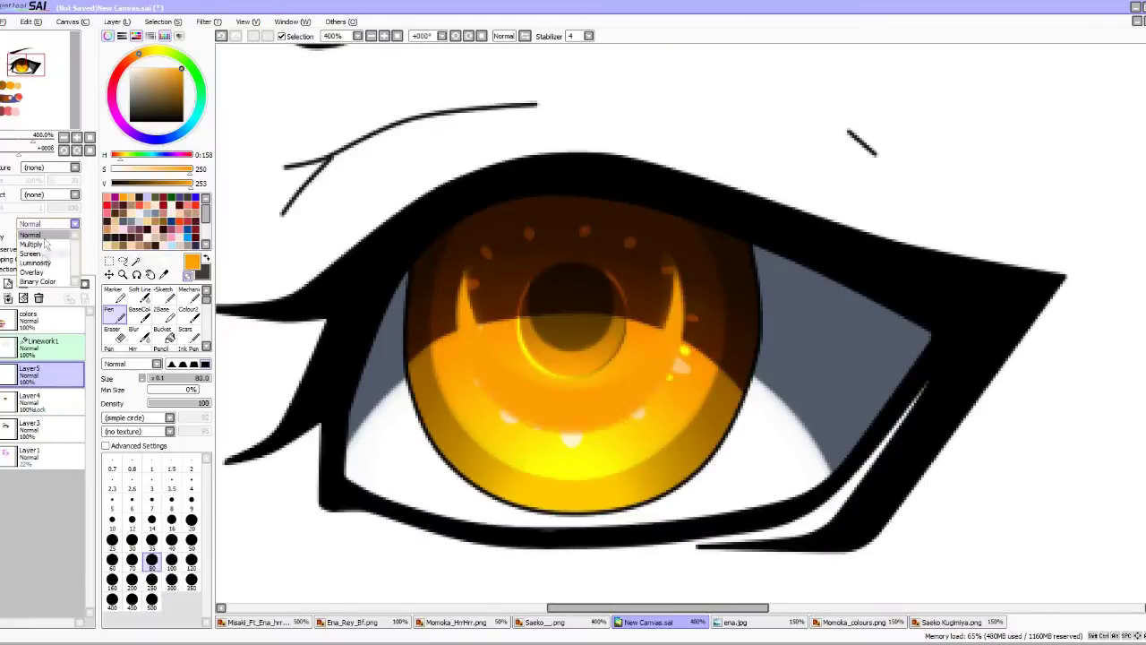
{"action": "left_click", "coordinate": [38, 263]}
{"action": "scroll", "coordinate": [551, 233], "scroll_direction": "down", "scroll_amount": 8}
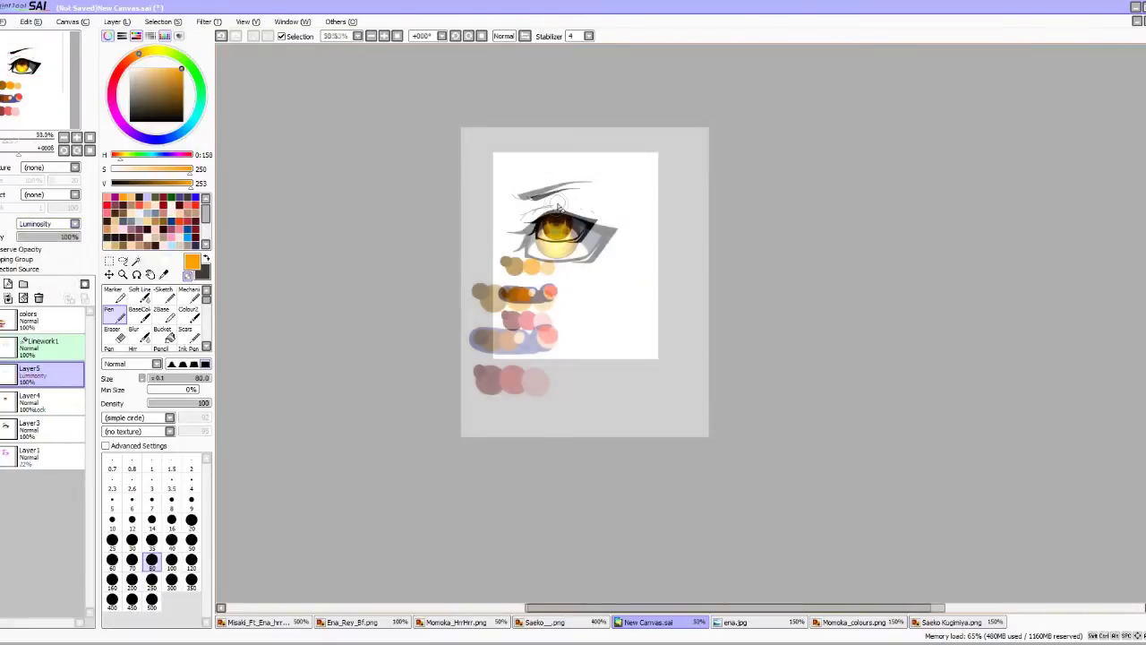
Blend the glowing crescent into the iris around the pupil with a size 50 Blur brush.
{"action": "scroll", "coordinate": [558, 202], "scroll_direction": "up", "scroll_amount": 2}
{"action": "key", "text": "c"}
{"action": "scroll", "coordinate": [540, 367], "scroll_direction": "up", "scroll_amount": 4}
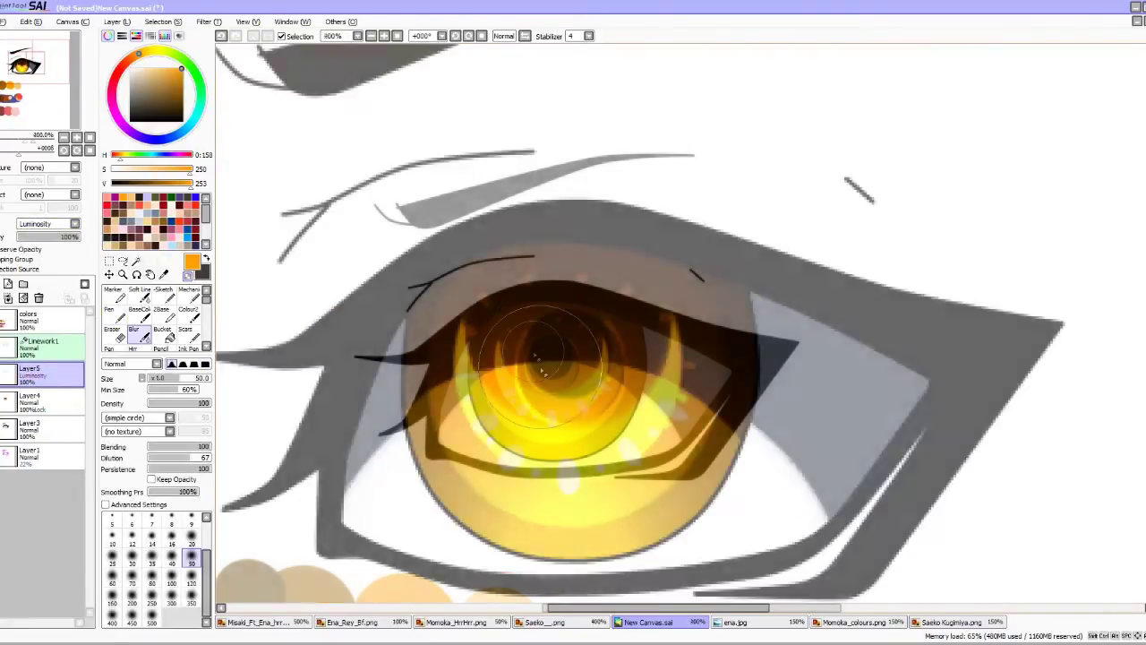
{"action": "mouse_move", "coordinate": [513, 329]}
{"action": "left_mouse_down"}
{"action": "mouse_move", "coordinate": [519, 359]}
{"action": "mouse_move", "coordinate": [549, 391]}
{"action": "mouse_move", "coordinate": [624, 357]}
{"action": "mouse_move", "coordinate": [645, 303]}
{"action": "mouse_move", "coordinate": [606, 388]}
{"action": "left_mouse_up"}
{"action": "scroll", "coordinate": [544, 256], "scroll_direction": "down", "scroll_amount": 3}
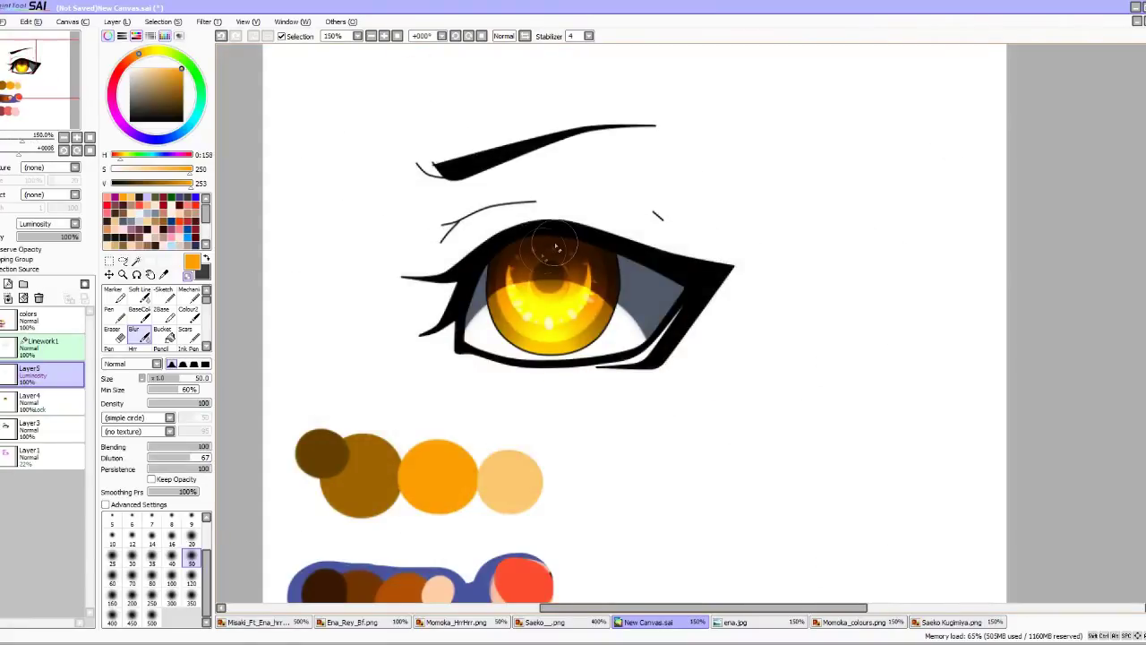
{"action": "scroll", "coordinate": [537, 247], "scroll_direction": "up", "scroll_amount": 6}
{"action": "mouse_move", "coordinate": [537, 246]}
{"action": "left_mouse_down"}
{"action": "mouse_move", "coordinate": [533, 314]}
{"action": "mouse_move", "coordinate": [586, 353]}
{"action": "mouse_move", "coordinate": [694, 298]}
{"action": "mouse_move", "coordinate": [705, 250]}
{"action": "mouse_move", "coordinate": [712, 339]}
{"action": "mouse_move", "coordinate": [604, 368]}
{"action": "mouse_move", "coordinate": [540, 264]}
{"action": "mouse_move", "coordinate": [701, 349]}
{"action": "left_mouse_up"}
{"action": "scroll", "coordinate": [701, 350], "scroll_direction": "down", "scroll_amount": 8}
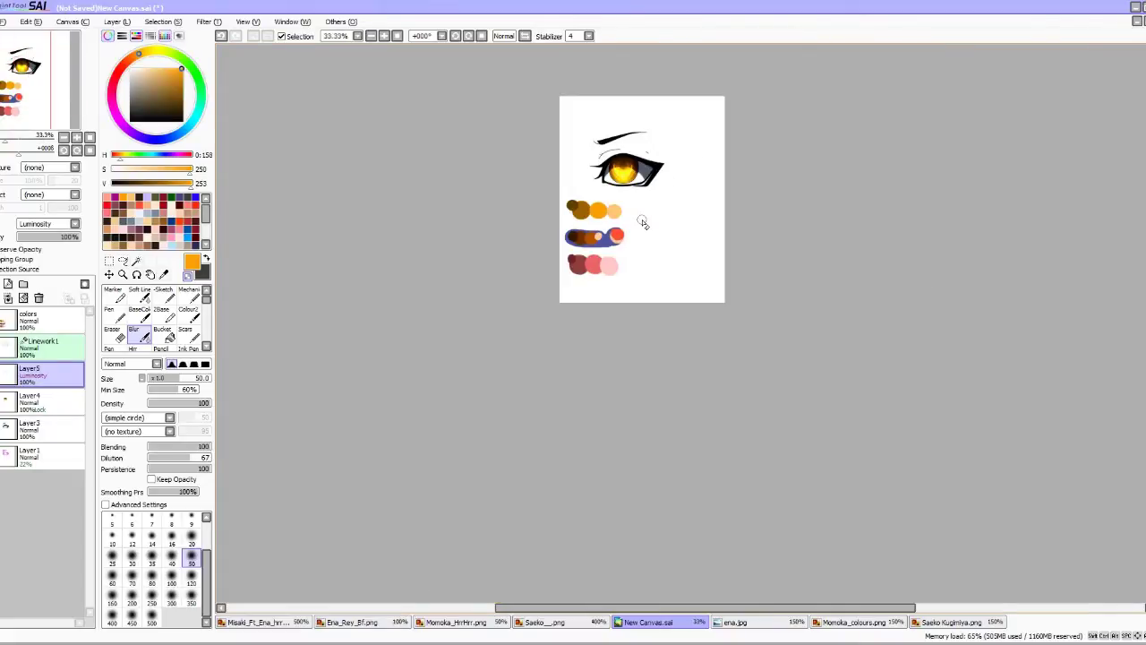
Merge the Luminosity layer down into the iris layer and rename the merged layer Ena.
{"action": "left_click", "coordinate": [7, 298]}
{"action": "scroll", "coordinate": [539, 291], "scroll_direction": "up", "scroll_amount": 1}
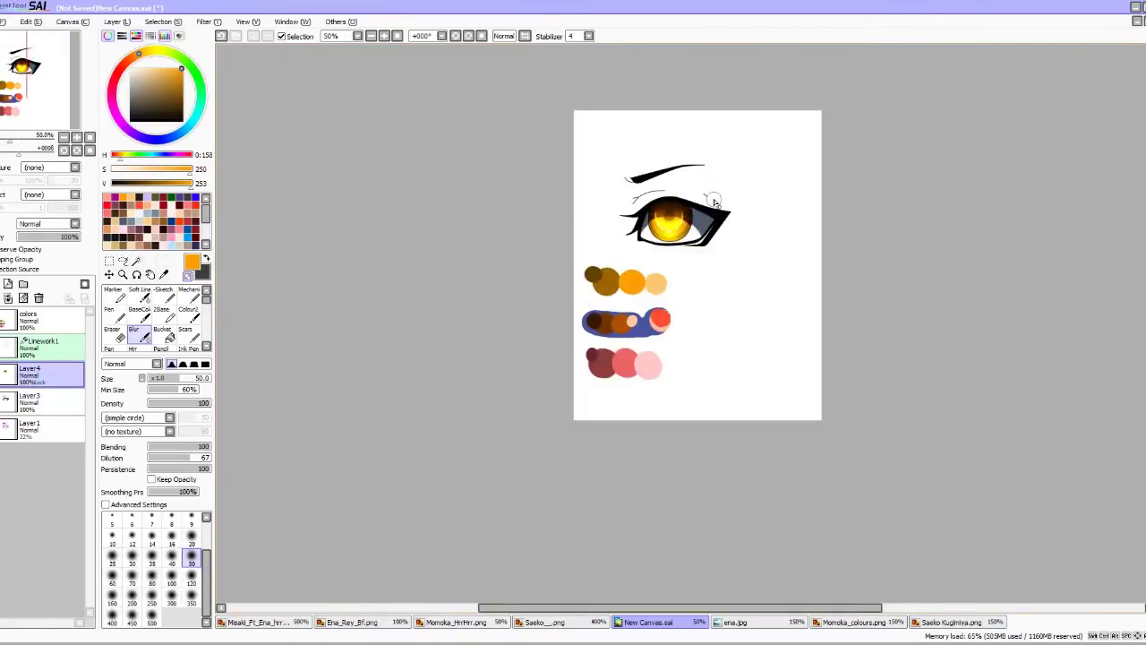
{"action": "scroll", "coordinate": [714, 202], "scroll_direction": "up", "scroll_amount": 3}
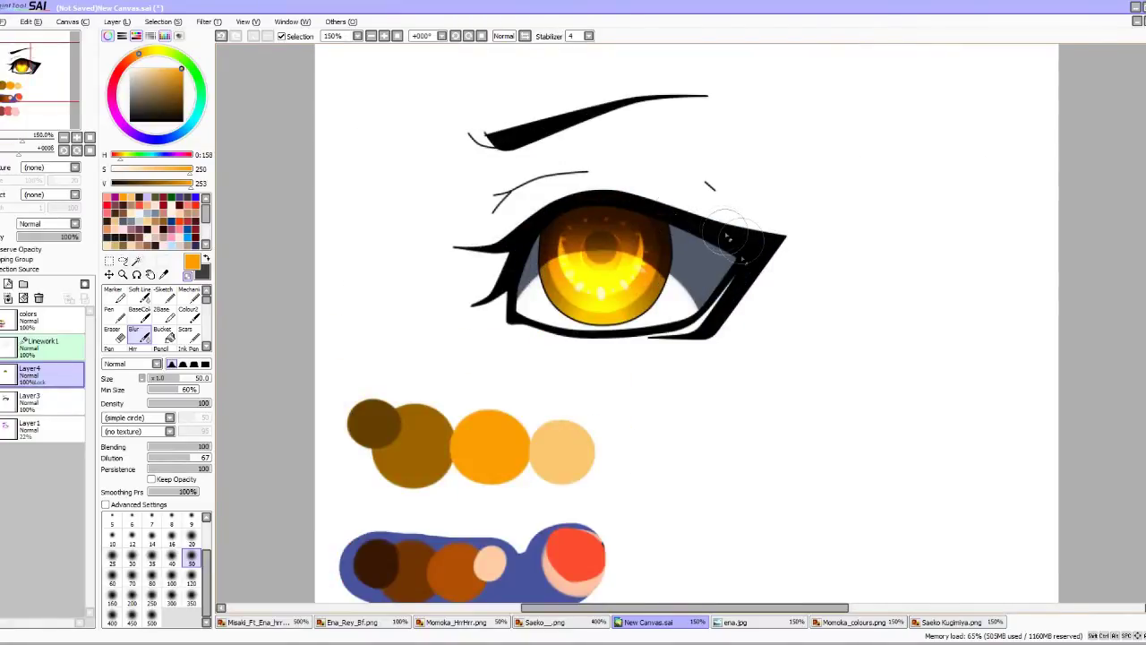
{"action": "scroll", "coordinate": [553, 440], "scroll_direction": "down", "scroll_amount": 2}
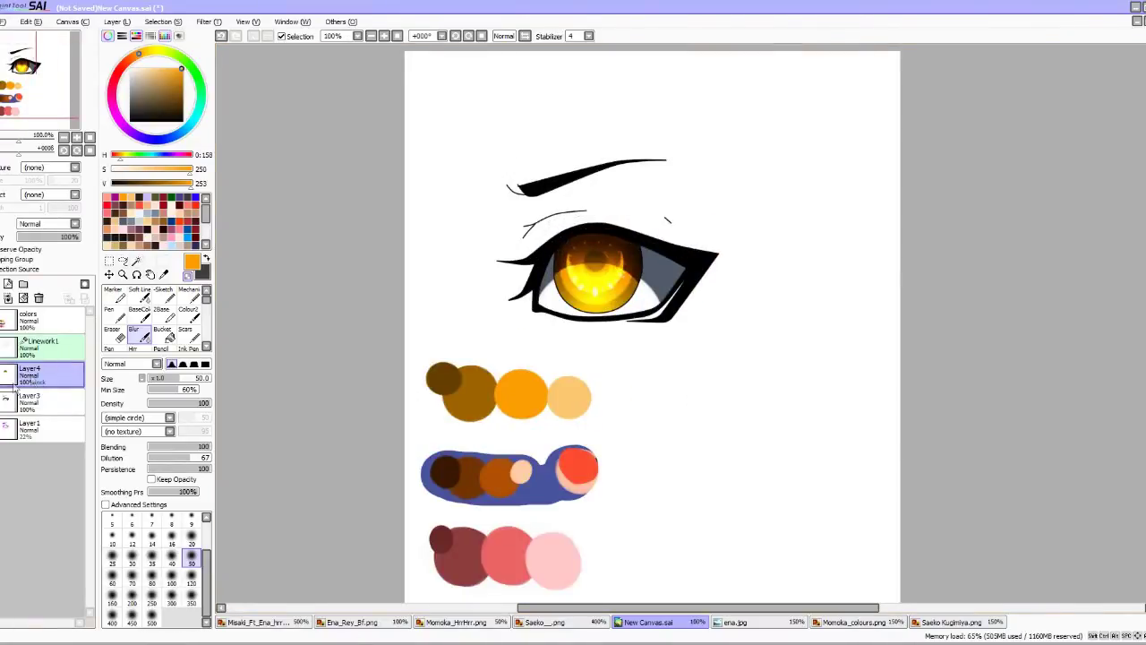
{"action": "double_click", "coordinate": [33, 376]}
{"action": "type", "text": "Ena"}
{"action": "key", "text": "Return"}
{"action": "scroll", "coordinate": [557, 183], "scroll_direction": "down", "scroll_amount": 2}
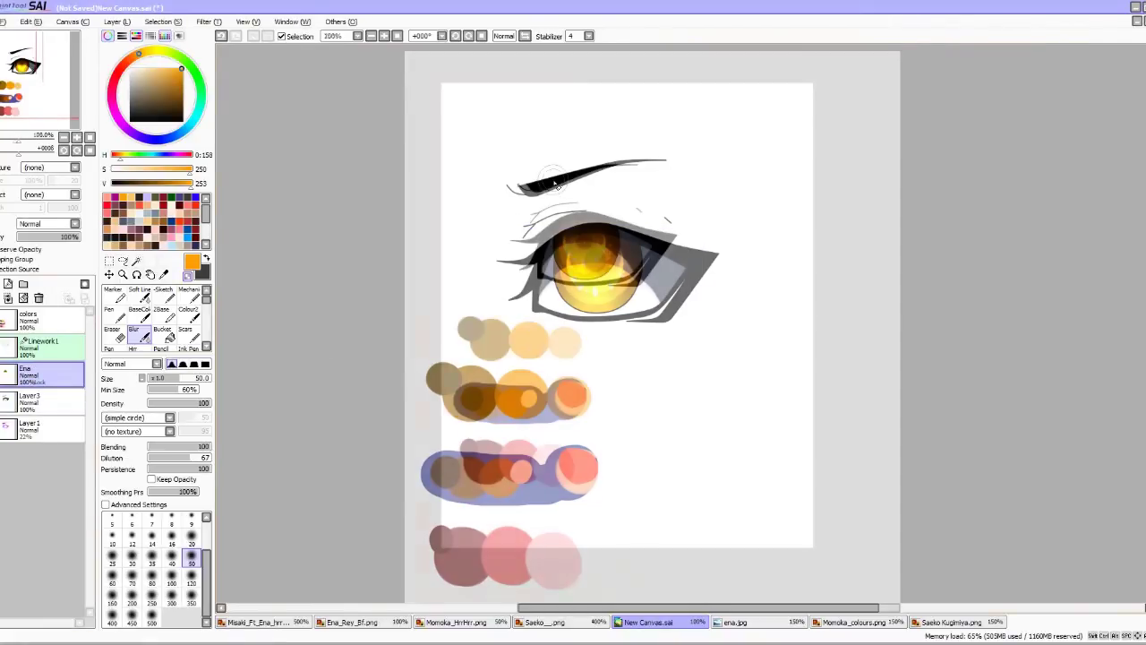
{"action": "scroll", "coordinate": [556, 182], "scroll_direction": "up", "scroll_amount": 1}
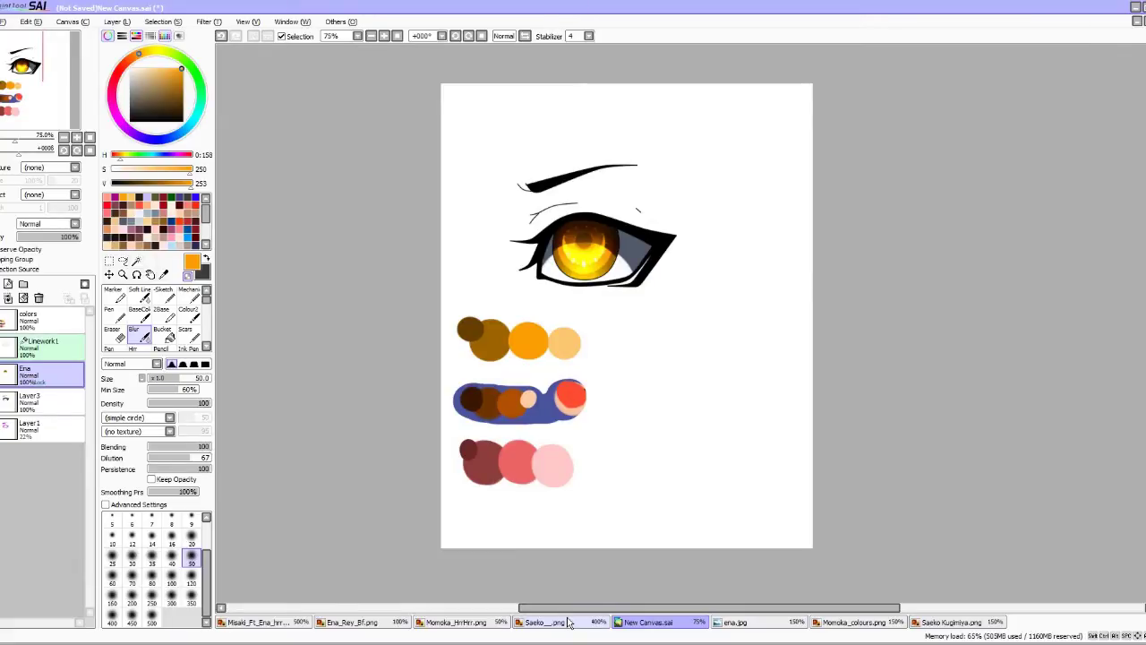
Switch to Facebook, send "<3" in the open chat, and return to PaintTool SAI.
{"action": "key", "text": "alt+Tab"}
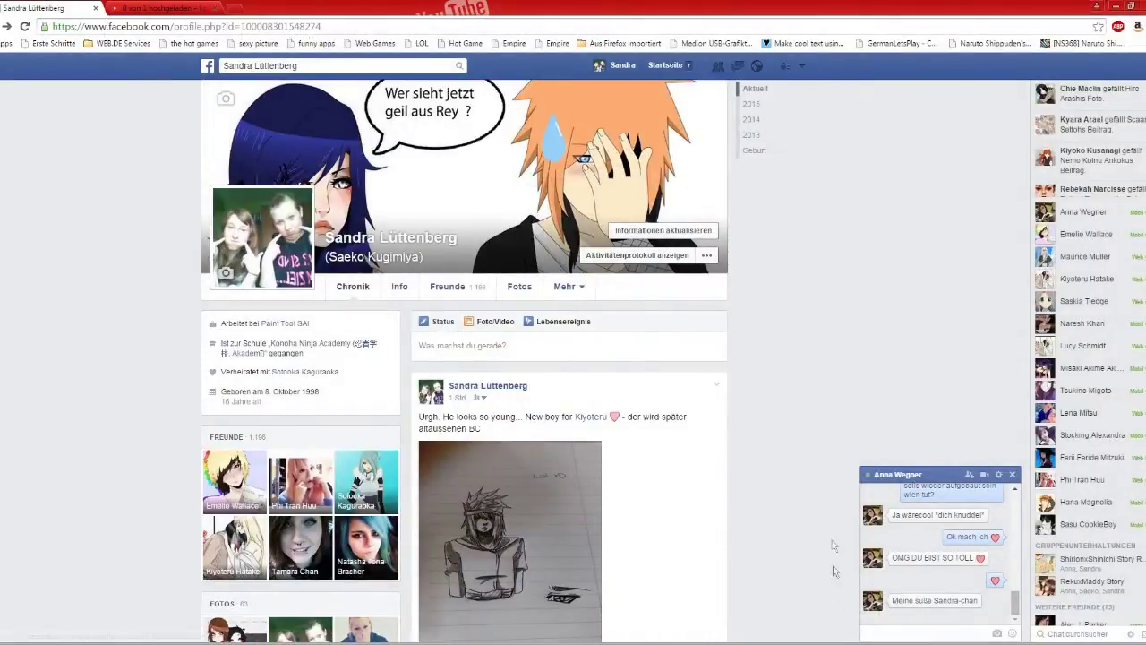
{"action": "left_click", "coordinate": [933, 629]}
{"action": "type", "text": "<3"}
{"action": "key", "text": "Return"}
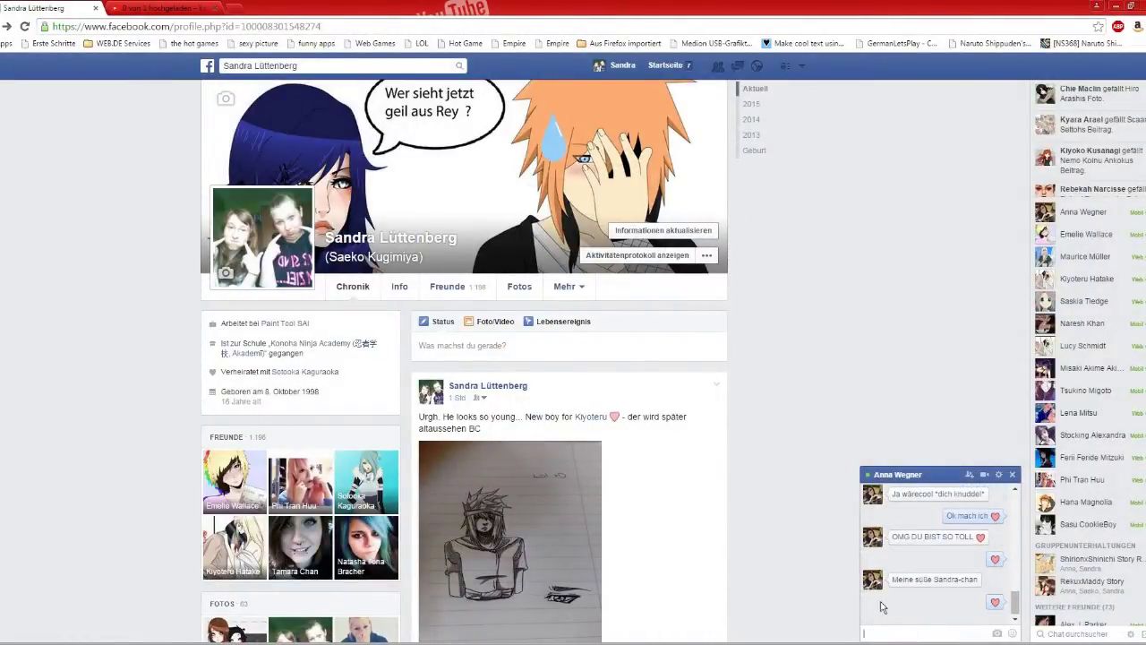
{"action": "left_click", "coordinate": [211, 643]}
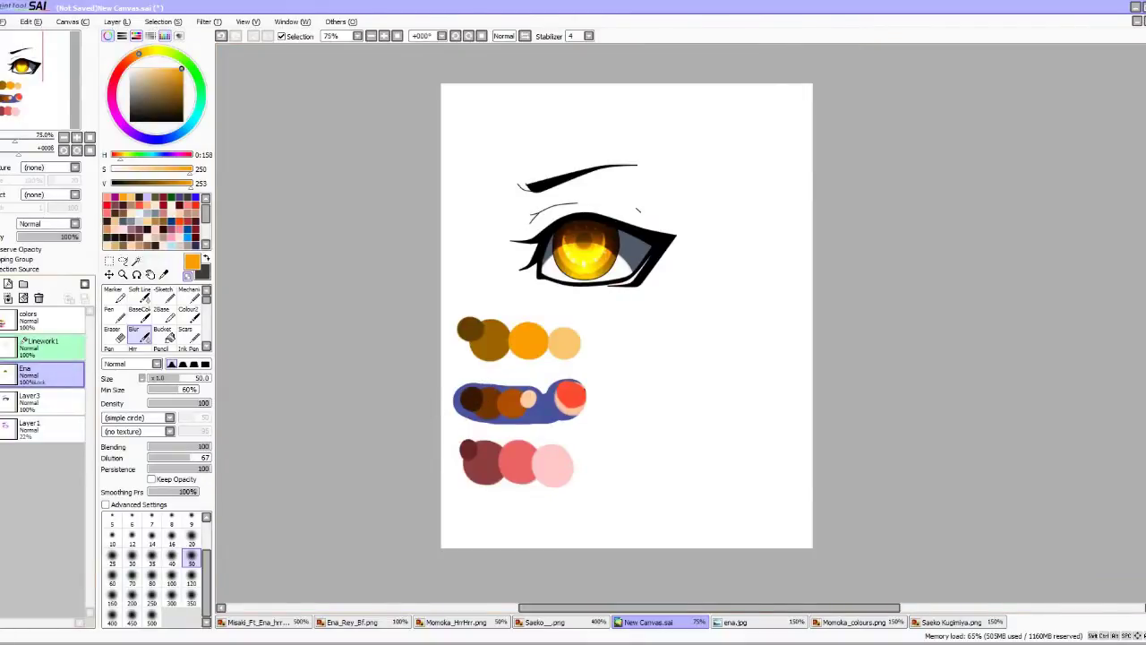
Hide the Ena layer and add a new empty layer above it.
{"action": "left_click", "coordinate": [1, 375]}
{"action": "left_click", "coordinate": [7, 284]}
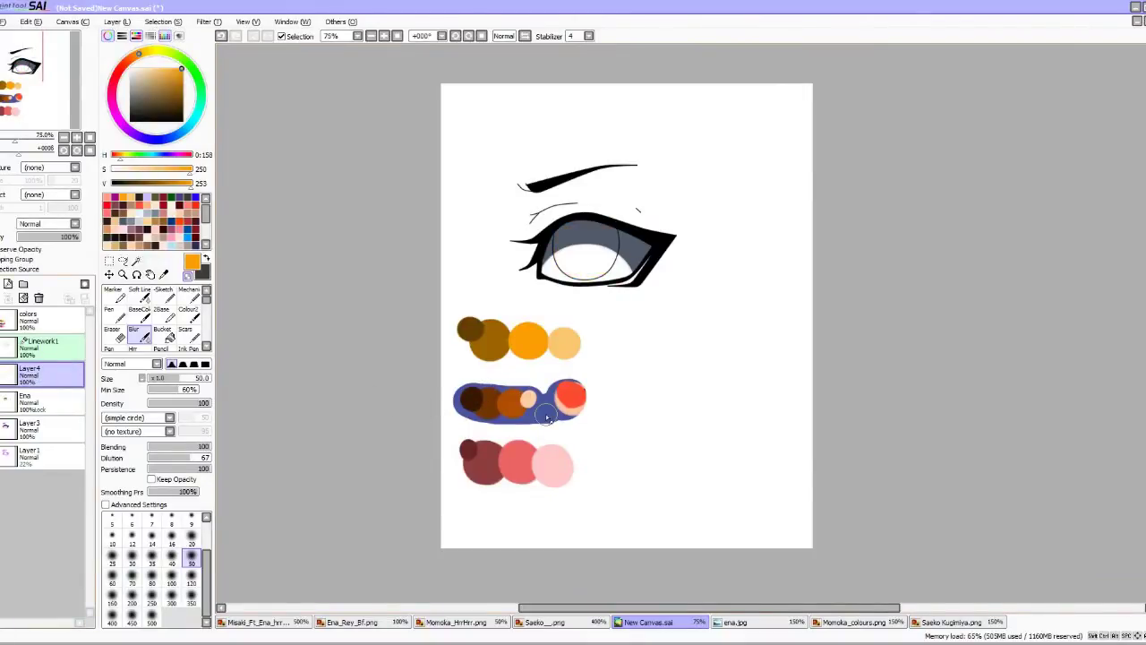
Sample the dark and medium browns from the blue-backed palette and fill the iris with the dark brown.
{"action": "scroll", "coordinate": [529, 408], "scroll_direction": "up", "scroll_amount": 2}
{"action": "key", "text": "i"}
{"action": "scroll", "coordinate": [458, 389], "scroll_direction": "up", "scroll_amount": 1}
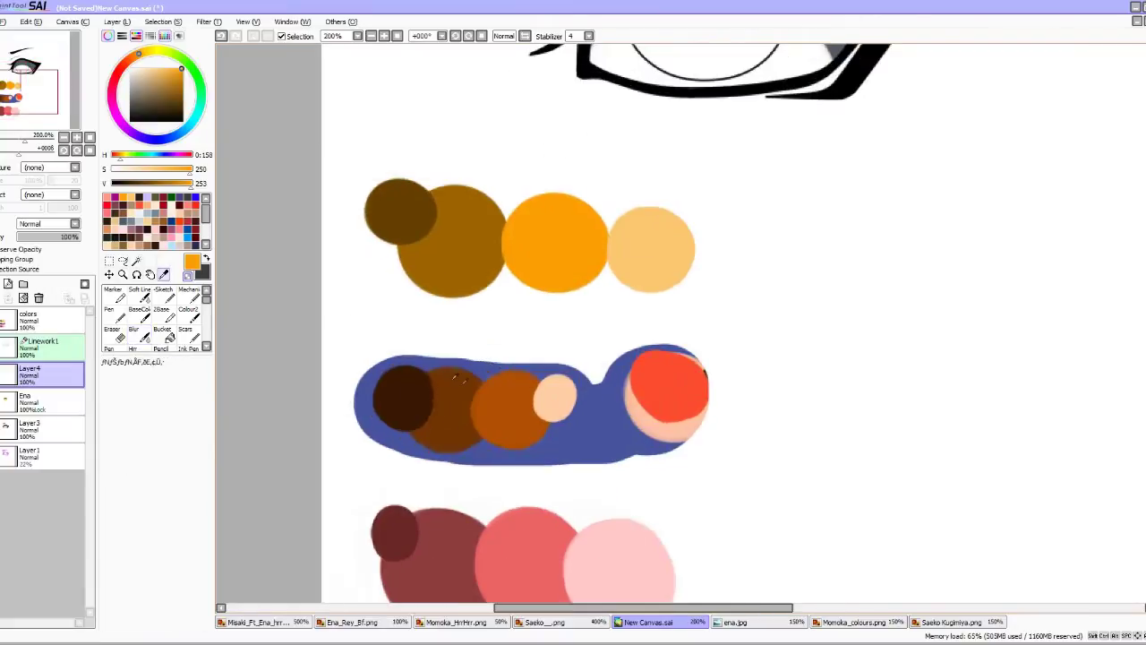
{"action": "left_click", "coordinate": [453, 394]}
{"action": "left_click", "coordinate": [208, 259]}
{"action": "left_click", "coordinate": [507, 403]}
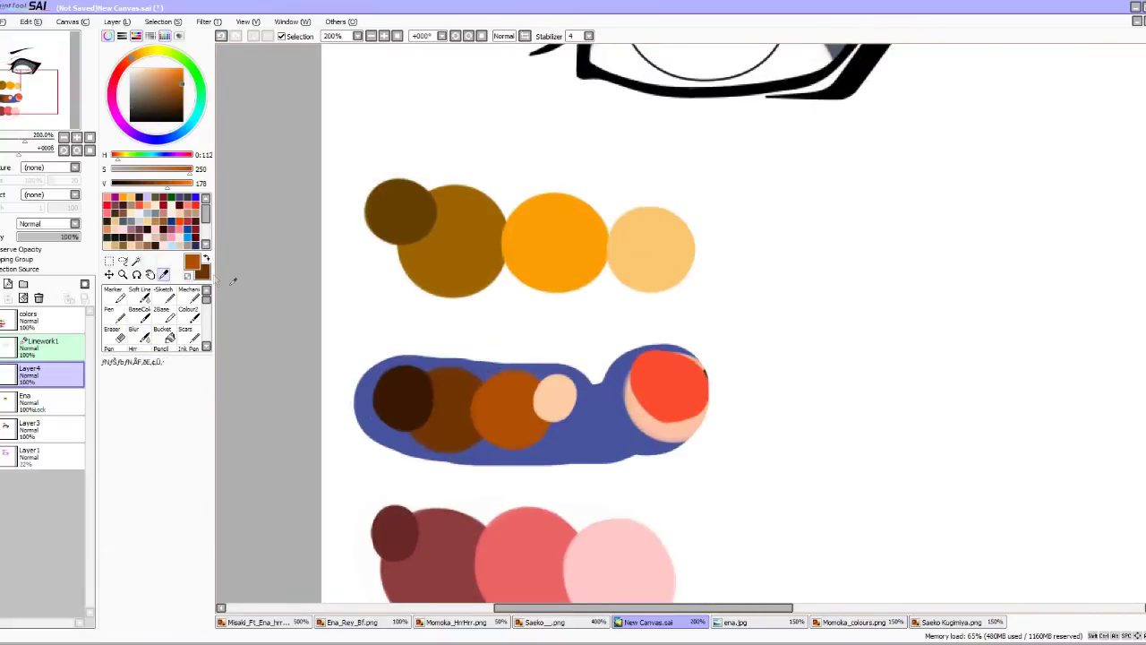
{"action": "left_click", "coordinate": [164, 335]}
{"action": "scroll", "coordinate": [348, 399], "scroll_direction": "down", "scroll_amount": 2}
{"action": "scroll", "coordinate": [527, 171], "scroll_direction": "up", "scroll_amount": 2}
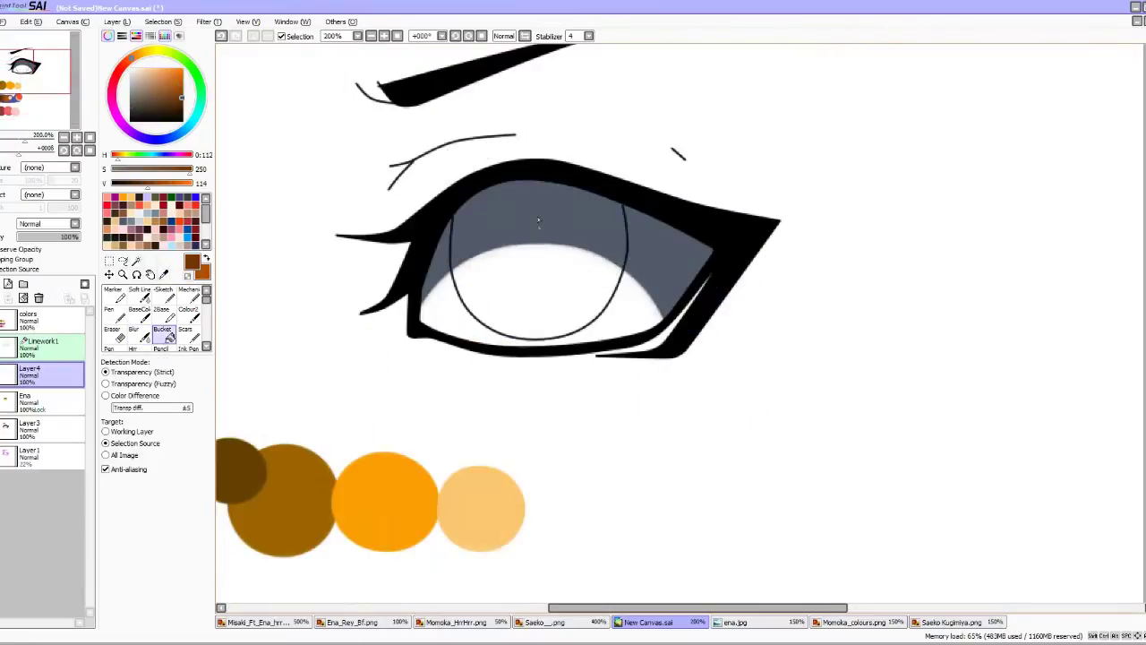
{"action": "left_click", "coordinate": [537, 222]}
Paint the iris interior medium orange-brown with a size 80 Pen, leaving a dark brown rim along the sides and lower edge.
{"action": "scroll", "coordinate": [497, 180], "scroll_direction": "up", "scroll_amount": 1}
{"action": "scroll", "coordinate": [496, 180], "scroll_direction": "up", "scroll_amount": 2}
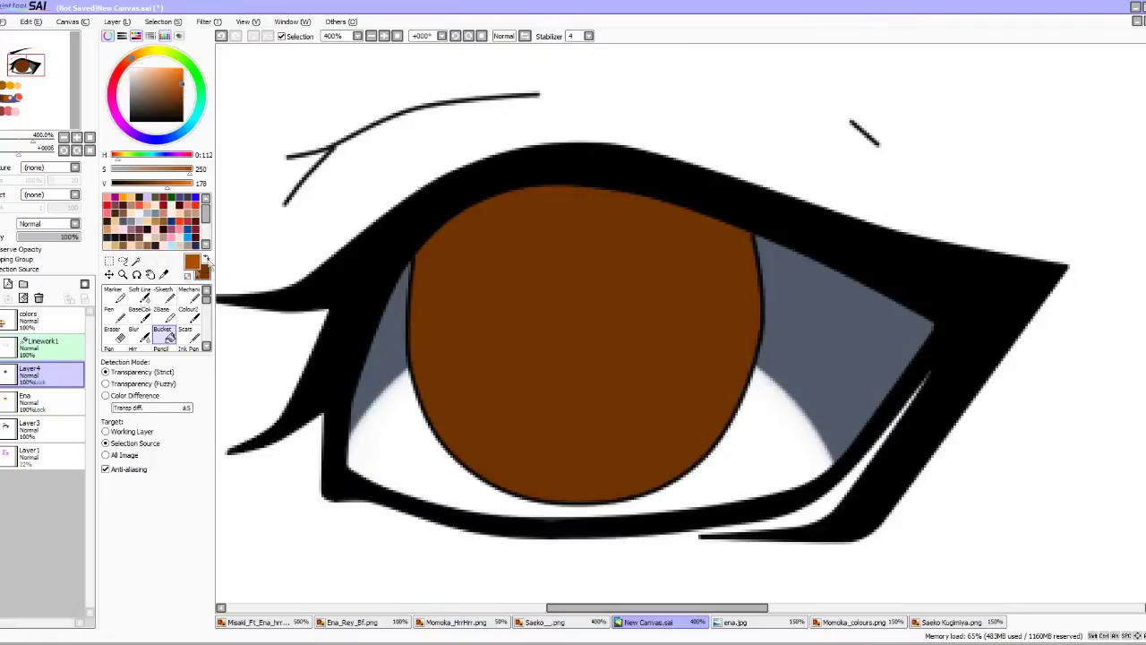
{"action": "left_click", "coordinate": [109, 305]}
{"action": "scroll", "coordinate": [592, 252], "scroll_direction": "up", "scroll_amount": 2}
{"action": "mouse_move", "coordinate": [554, 229]}
{"action": "left_mouse_down"}
{"action": "mouse_move", "coordinate": [506, 335]}
{"action": "mouse_move", "coordinate": [519, 416]}
{"action": "mouse_move", "coordinate": [579, 448]}
{"action": "mouse_move", "coordinate": [615, 282]}
{"action": "left_mouse_up"}
{"action": "scroll", "coordinate": [614, 341], "scroll_direction": "down", "scroll_amount": 5}
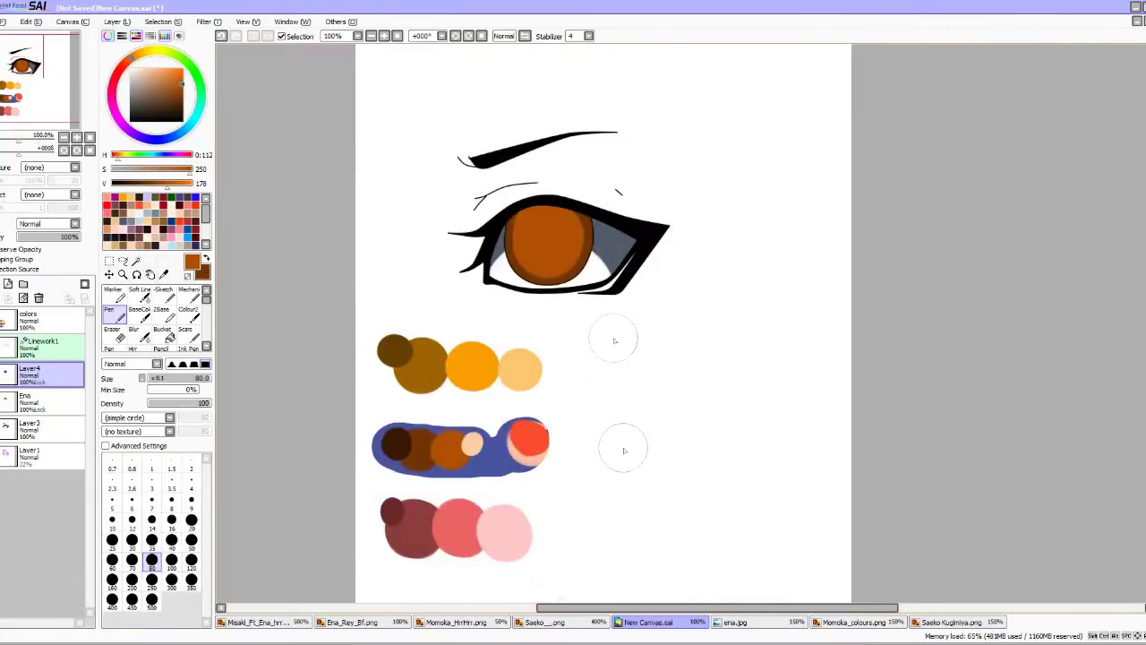
Examine the glowing red-orange eye in the Momoka reference image and return to New Canvas.sai.
{"action": "left_click", "coordinate": [455, 623]}
{"action": "scroll", "coordinate": [536, 262], "scroll_direction": "up", "scroll_amount": 6}
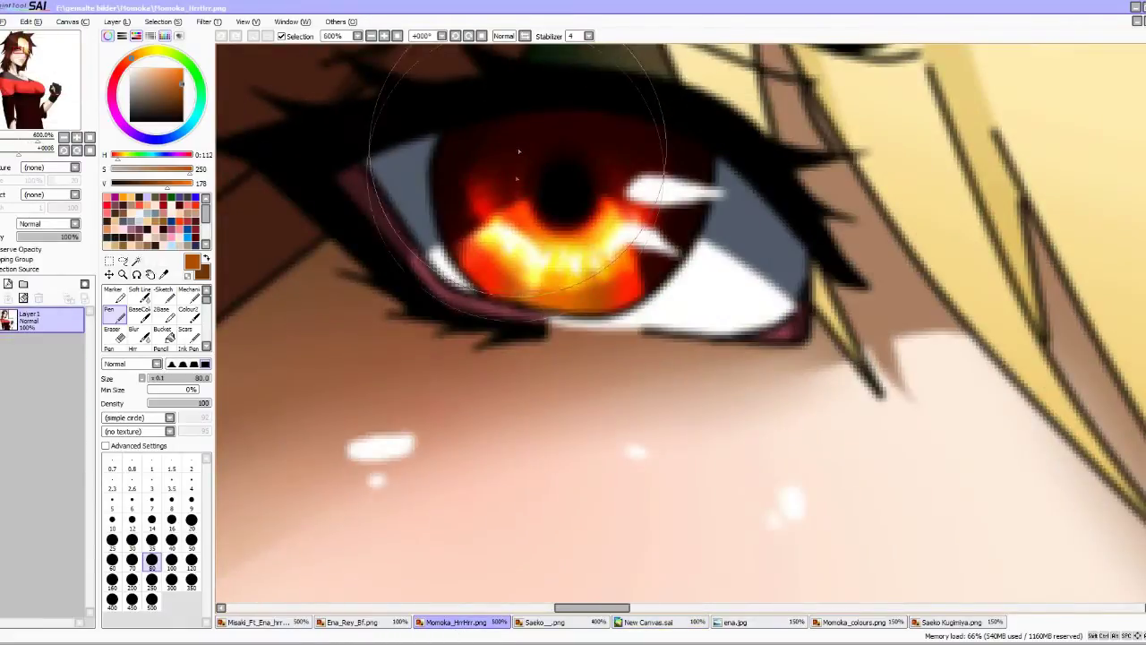
{"action": "scroll", "coordinate": [536, 263], "scroll_direction": "down", "scroll_amount": 5}
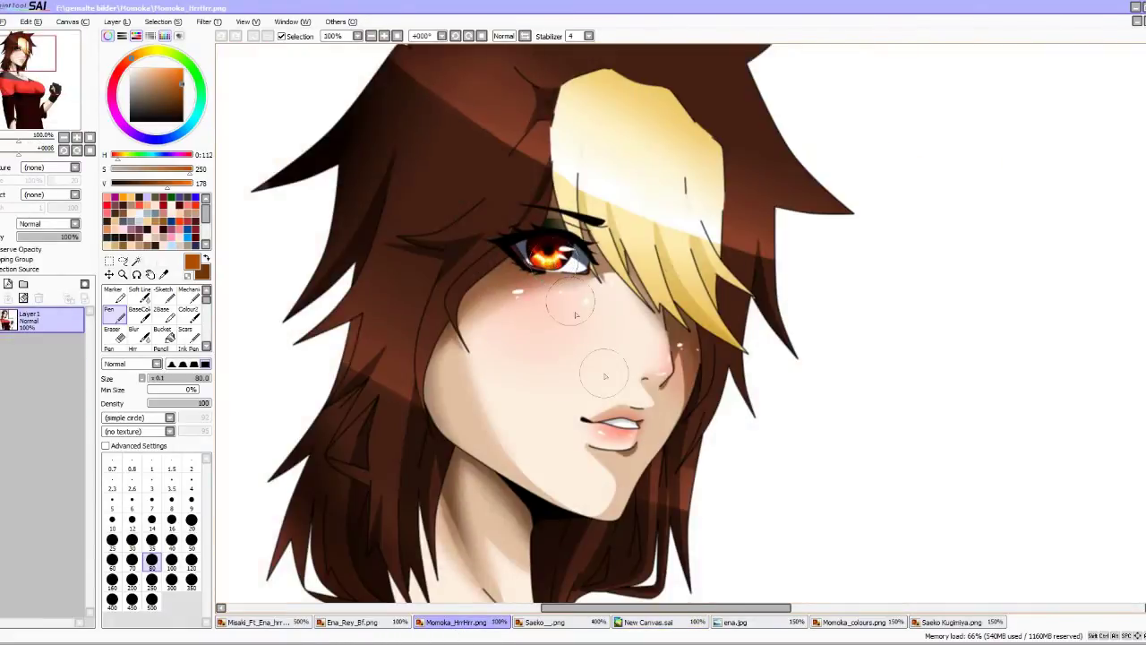
{"action": "left_click", "coordinate": [638, 622]}
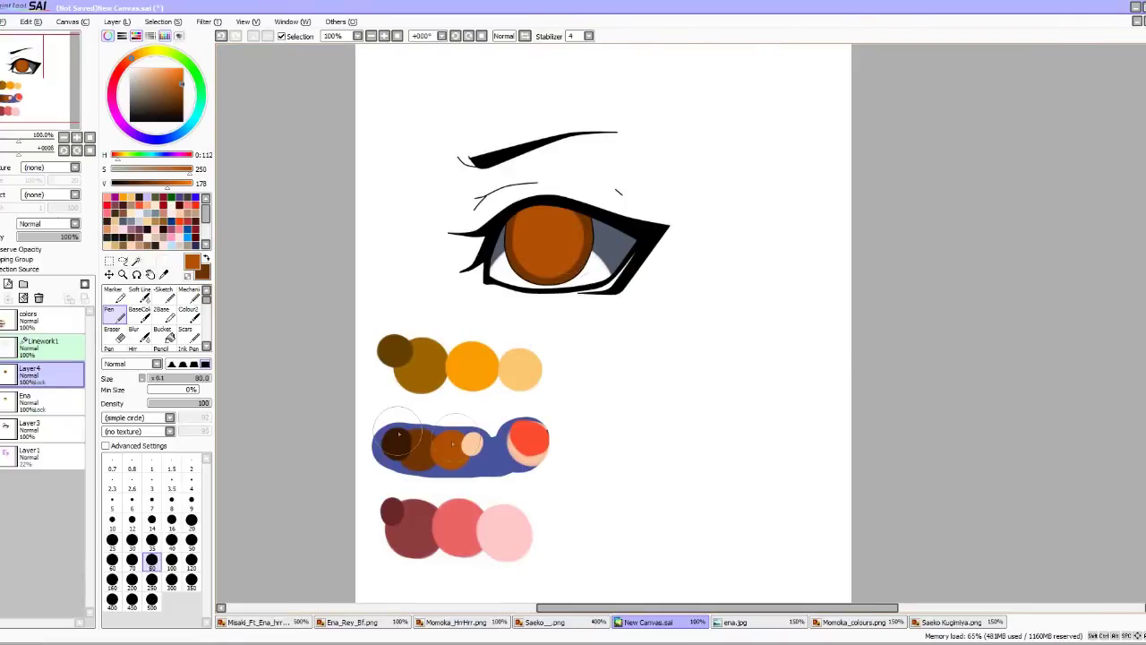
Sample the darkest brown from the blue-backed palette as the painting color.
{"action": "scroll", "coordinate": [414, 430], "scroll_direction": "up", "scroll_amount": 3}
{"action": "right_click", "coordinate": [391, 455]}
{"action": "scroll", "coordinate": [433, 380], "scroll_direction": "down", "scroll_amount": 4}
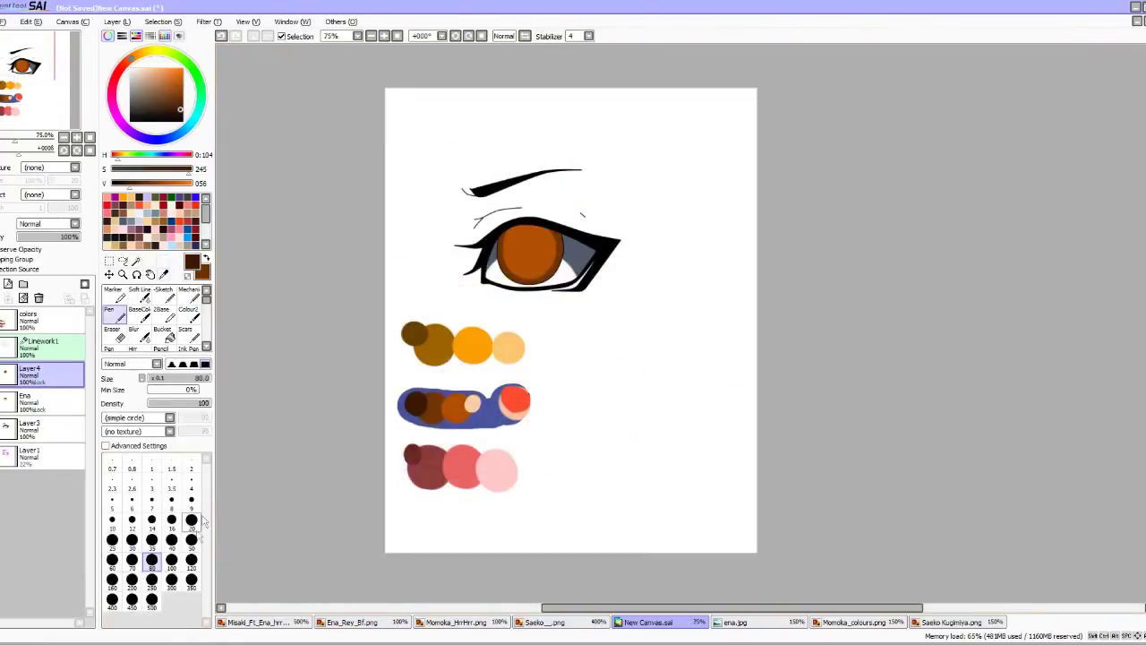
{"action": "scroll", "coordinate": [537, 256], "scroll_direction": "up", "scroll_amount": 6}
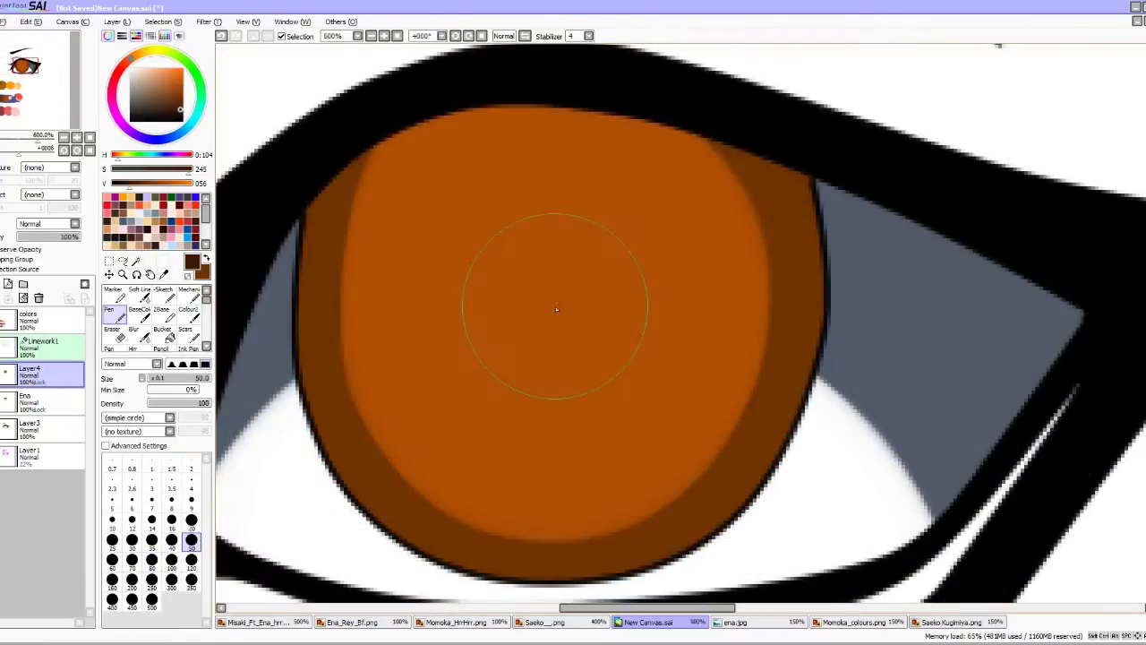
{"action": "mouse_move", "coordinate": [547, 289]}
{"action": "left_mouse_down"}
{"action": "mouse_move", "coordinate": [553, 320]}
{"action": "mouse_move", "coordinate": [540, 291]}
{"action": "left_mouse_up"}
{"action": "scroll", "coordinate": [540, 291], "scroll_direction": "down", "scroll_amount": 8}
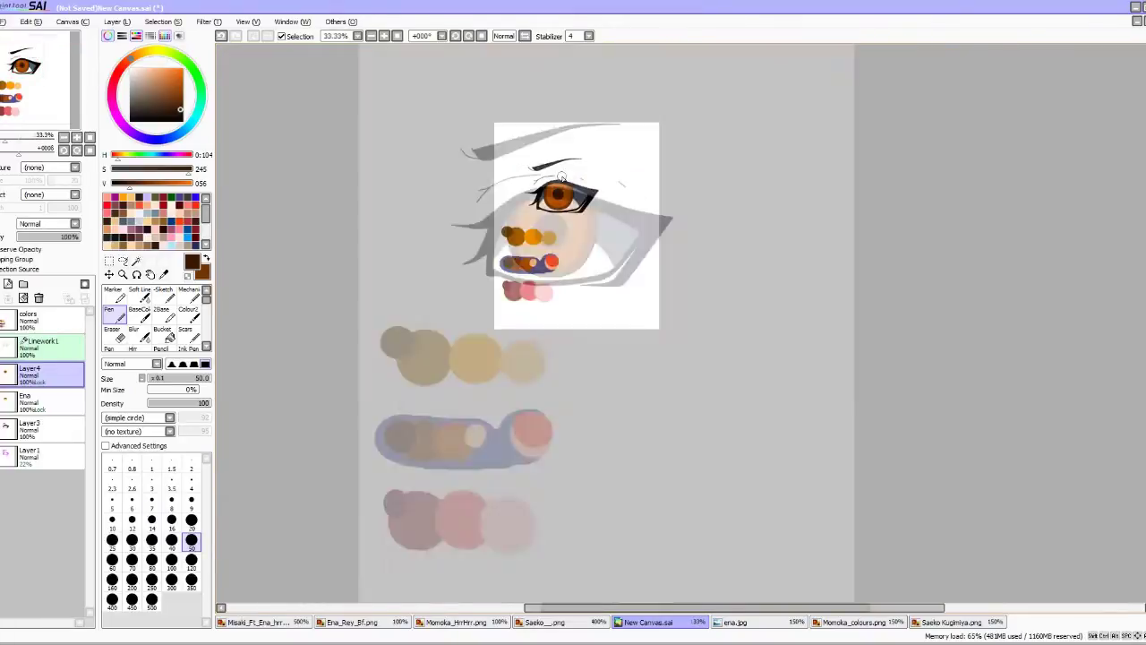
{"action": "scroll", "coordinate": [561, 176], "scroll_direction": "up", "scroll_amount": 5}
{"action": "left_click", "coordinate": [220, 37]}
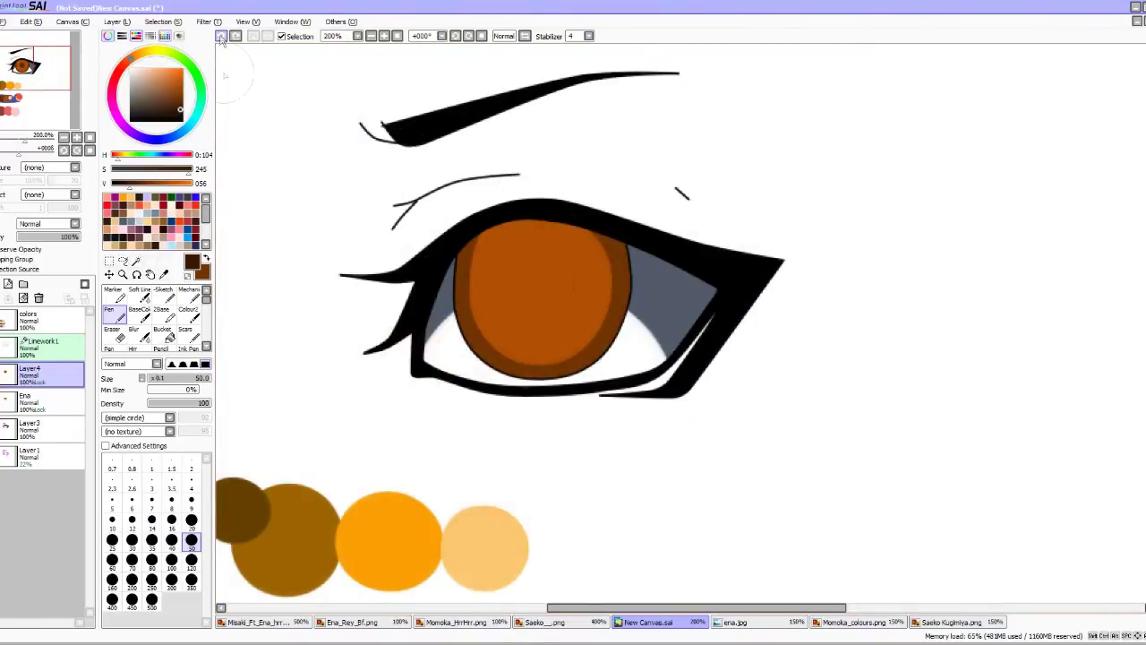
Paint a dark brown oval pupil in the middle of the iris with a size 35 Pen.
{"action": "scroll", "coordinate": [549, 259], "scroll_direction": "up", "scroll_amount": 7}
{"action": "left_click_drag", "start_coordinate": [500, 313], "coordinate": [498, 385]}
{"action": "scroll", "coordinate": [535, 267], "scroll_direction": "down", "scroll_amount": 4}
Add a new layer, paint a dark brown shadow across the upper eye, and set its blending mode to Multiply.
{"action": "left_click", "coordinate": [7, 284]}
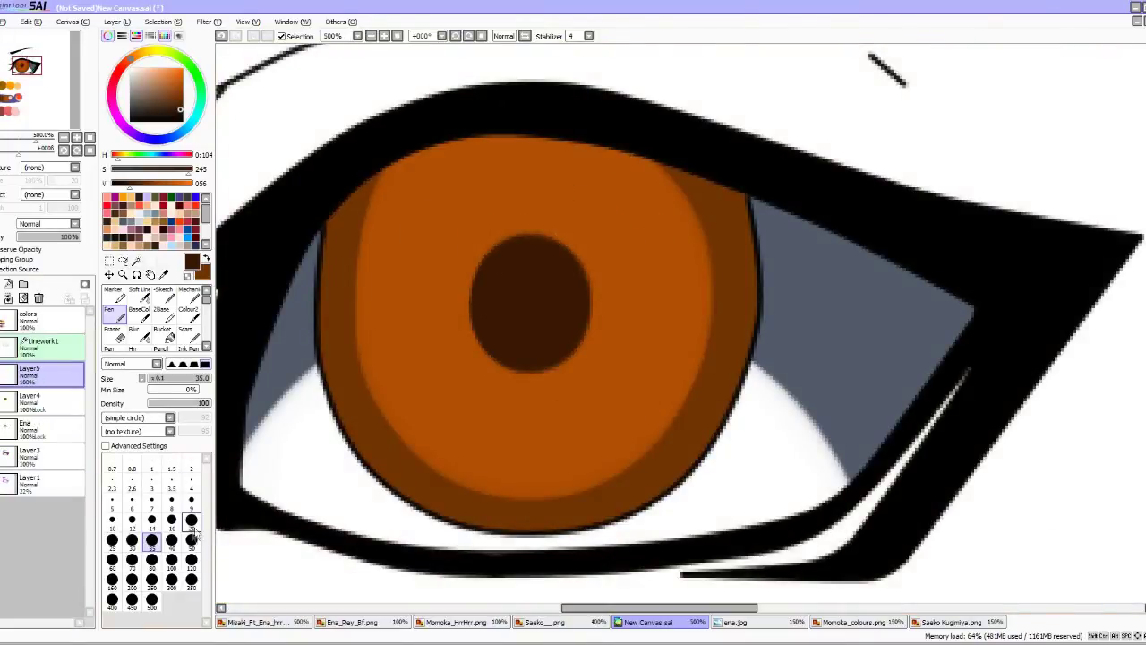
{"action": "mouse_move", "coordinate": [338, 268]}
{"action": "left_mouse_down"}
{"action": "mouse_move", "coordinate": [282, 302]}
{"action": "mouse_move", "coordinate": [589, 230]}
{"action": "mouse_move", "coordinate": [738, 225]}
{"action": "mouse_move", "coordinate": [232, 170]}
{"action": "left_mouse_up"}
{"action": "left_click", "coordinate": [50, 223]}
{"action": "left_click", "coordinate": [45, 257]}
{"action": "left_click", "coordinate": [132, 331]}
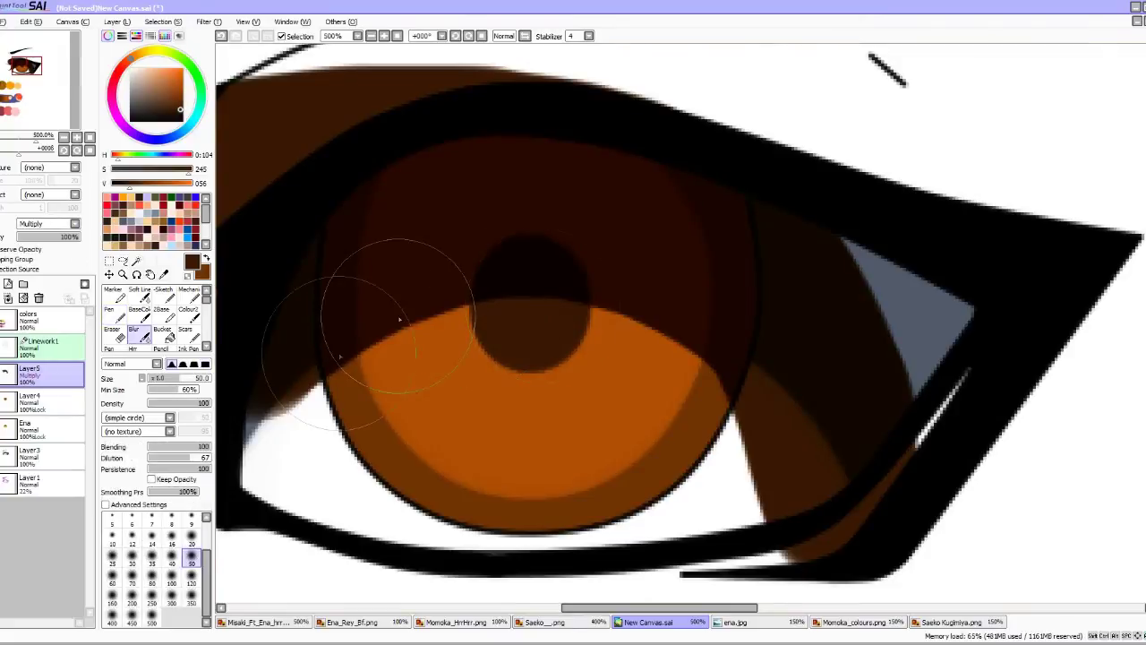
{"action": "scroll", "coordinate": [455, 231], "scroll_direction": "down", "scroll_amount": 8}
{"action": "scroll", "coordinate": [485, 198], "scroll_direction": "up", "scroll_amount": 8}
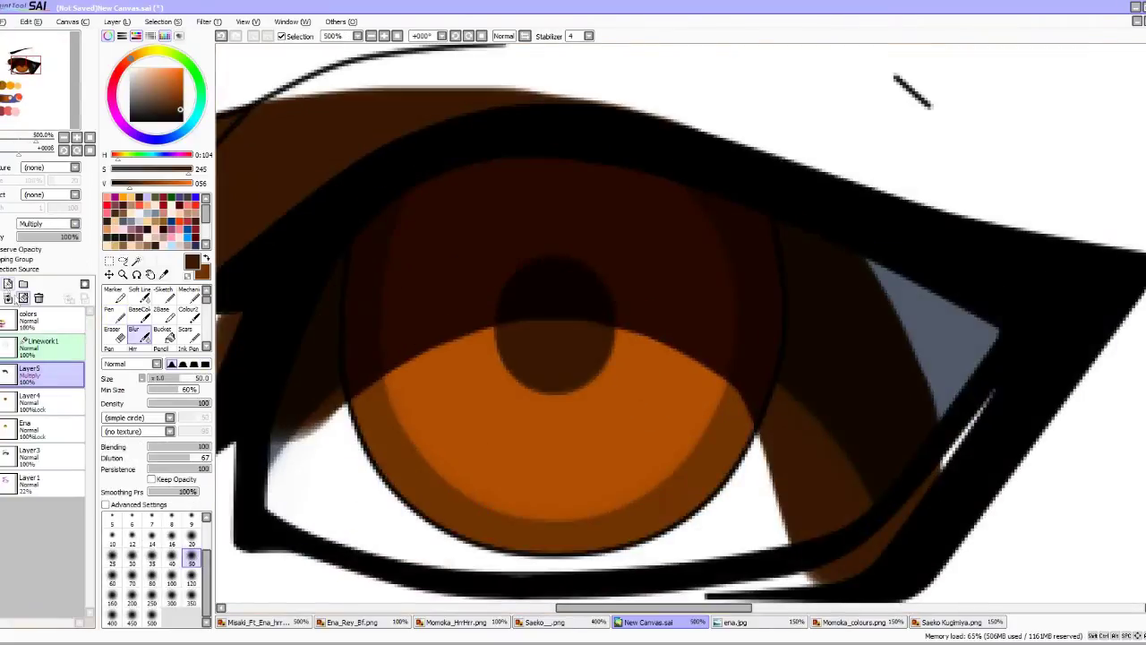
Add another layer with a dark gray shadow across the upper iris and set its blending mode to Overlay.
{"action": "left_click", "coordinate": [7, 283]}
{"action": "left_click", "coordinate": [180, 197]}
{"action": "key", "text": "n"}
{"action": "mouse_move", "coordinate": [573, 192]}
{"action": "left_mouse_down"}
{"action": "mouse_move", "coordinate": [261, 272]}
{"action": "mouse_move", "coordinate": [837, 273]}
{"action": "left_mouse_up"}
{"action": "key", "text": "b"}
{"action": "mouse_move", "coordinate": [336, 332]}
{"action": "left_mouse_down"}
{"action": "mouse_move", "coordinate": [484, 286]}
{"action": "mouse_move", "coordinate": [797, 394]}
{"action": "left_mouse_up"}
{"action": "left_click", "coordinate": [44, 226]}
{"action": "left_click", "coordinate": [32, 272]}
{"action": "left_click", "coordinate": [25, 402]}
{"action": "left_click", "coordinate": [8, 260]}
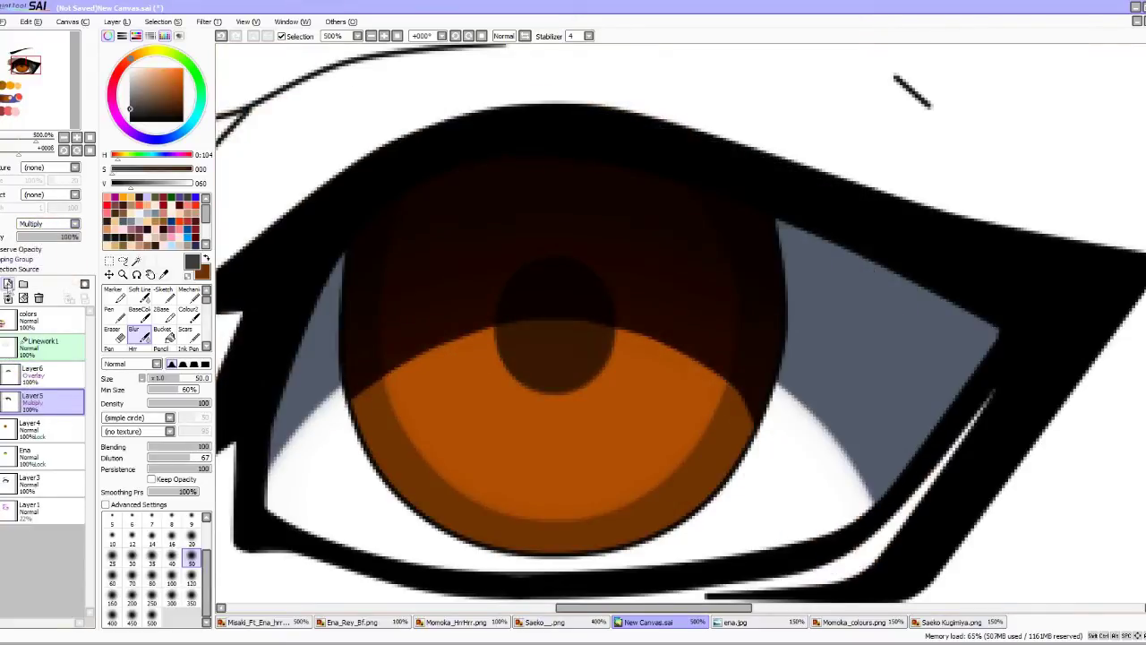
On the iris base layer, paint highlight spots along the lower iris with a small Pen in the palette's peach tone.
{"action": "left_click", "coordinate": [49, 447], "text": "ctrl"}
{"action": "left_click", "coordinate": [50, 434]}
{"action": "scroll", "coordinate": [456, 242], "scroll_direction": "down", "scroll_amount": 5}
{"action": "left_click", "coordinate": [403, 459], "text": "alt"}
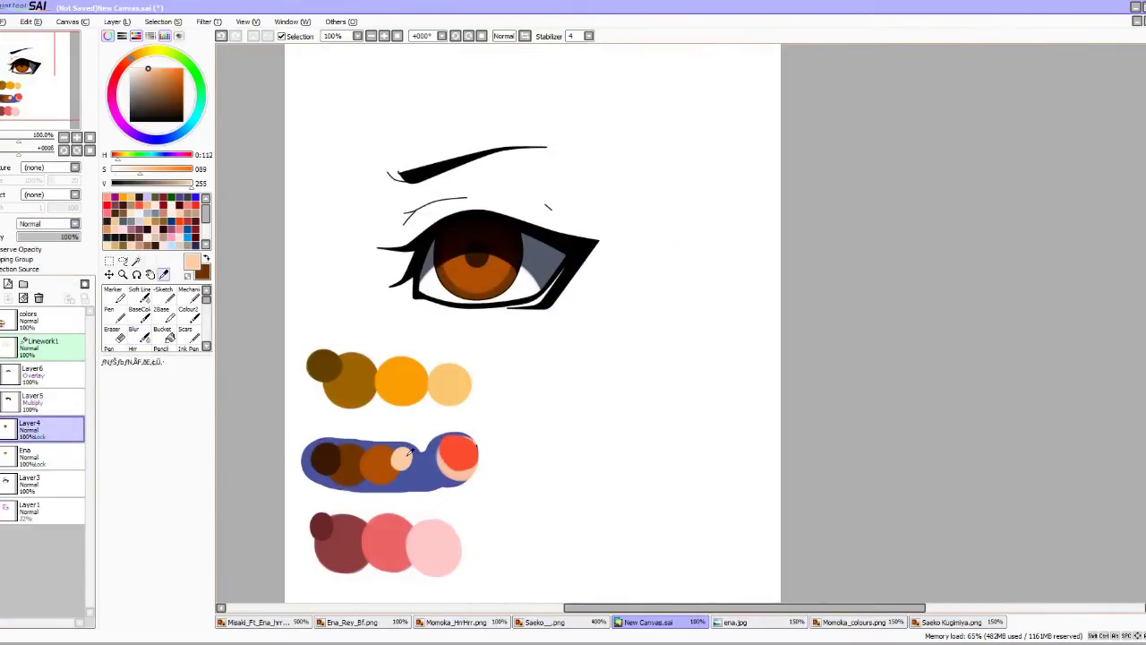
{"action": "key", "text": "n"}
{"action": "scroll", "coordinate": [481, 275], "scroll_direction": "up", "scroll_amount": 5}
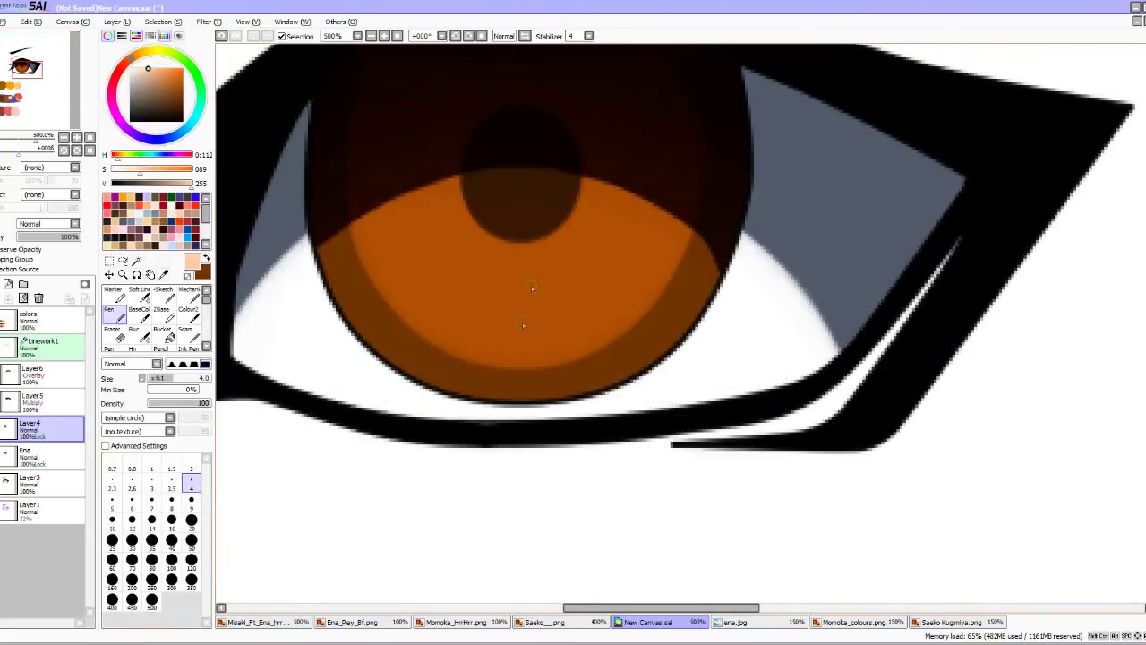
{"action": "scroll", "coordinate": [539, 282], "scroll_direction": "down", "scroll_amount": 2}
{"action": "scroll", "coordinate": [547, 267], "scroll_direction": "up", "scroll_amount": 2}
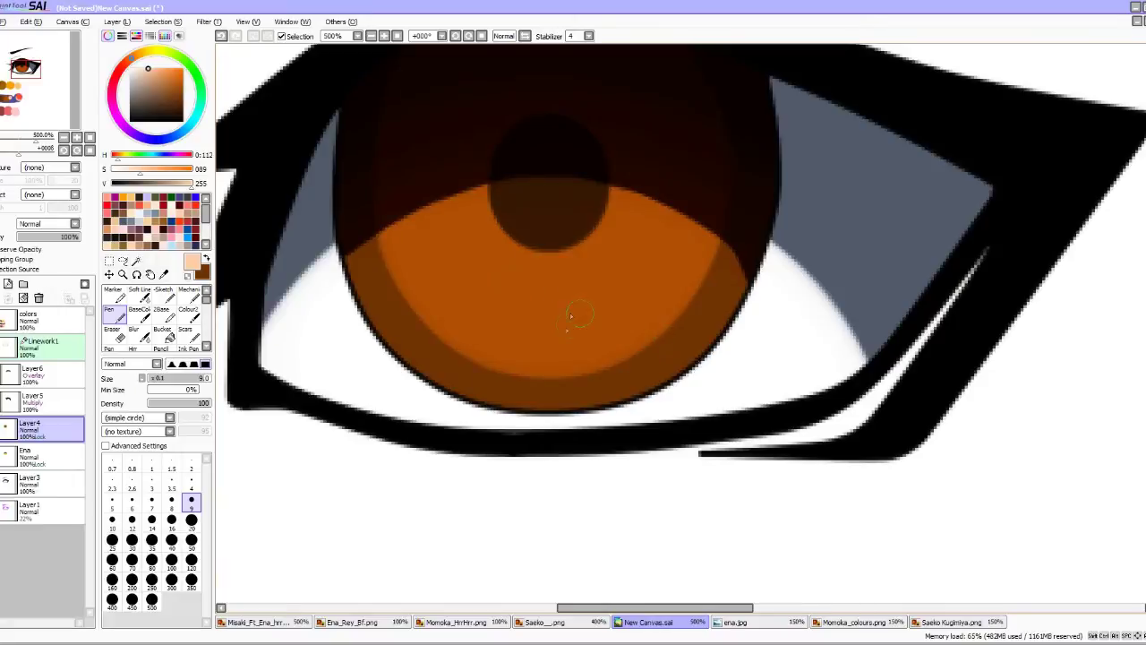
{"action": "key", "text": "bracketleft"}
{"action": "key", "text": "bracketleft"}
{"action": "key", "text": "bracketleft"}
{"action": "key", "text": "bracketleft"}
{"action": "key", "text": "bracketleft"}
{"action": "left_click", "coordinate": [495, 312]}
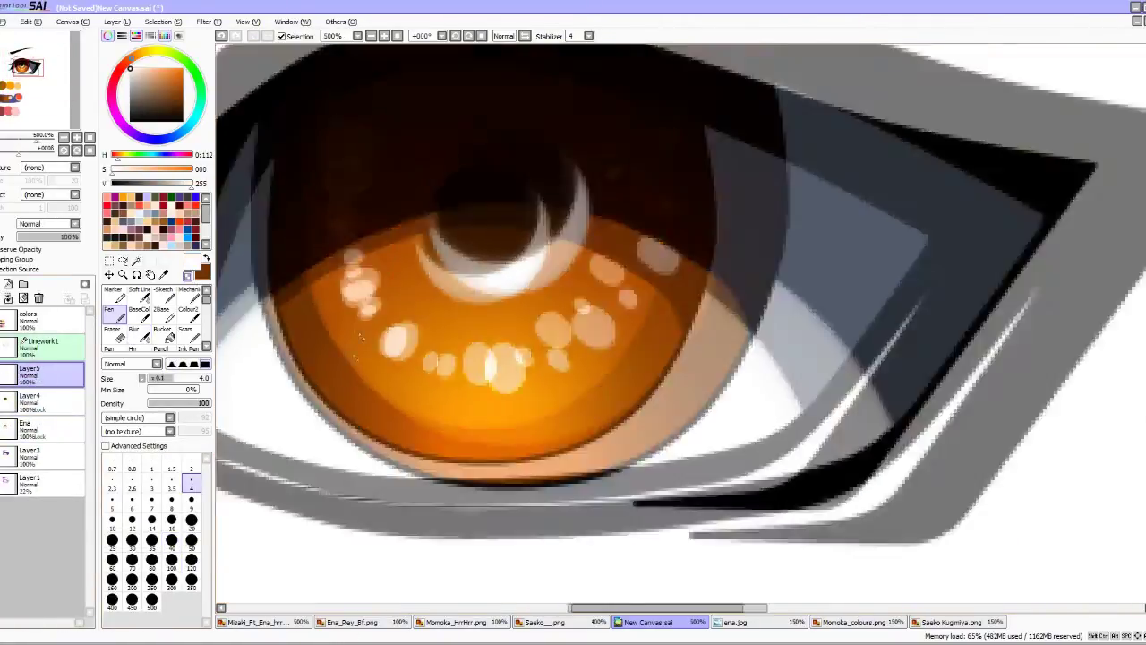
Paint small white highlights among the peach spots in the lower iris with a size 4 Pen.
{"action": "scroll", "coordinate": [359, 348], "scroll_direction": "up", "scroll_amount": 4}
{"action": "left_click_drag", "start_coordinate": [427, 309], "coordinate": [409, 329]}
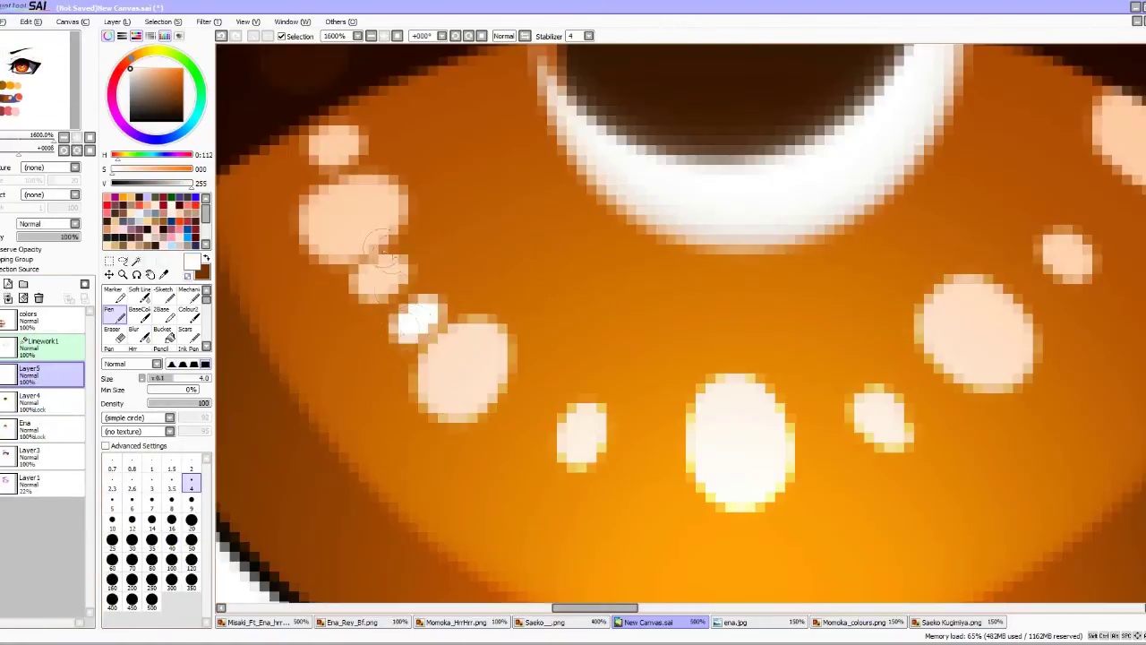
{"action": "scroll", "coordinate": [385, 248], "scroll_direction": "down", "scroll_amount": 3}
{"action": "scroll", "coordinate": [385, 248], "scroll_direction": "up", "scroll_amount": 3}
{"action": "left_click_drag", "start_coordinate": [336, 240], "coordinate": [362, 258]}
{"action": "scroll", "coordinate": [455, 237], "scroll_direction": "down", "scroll_amount": 3}
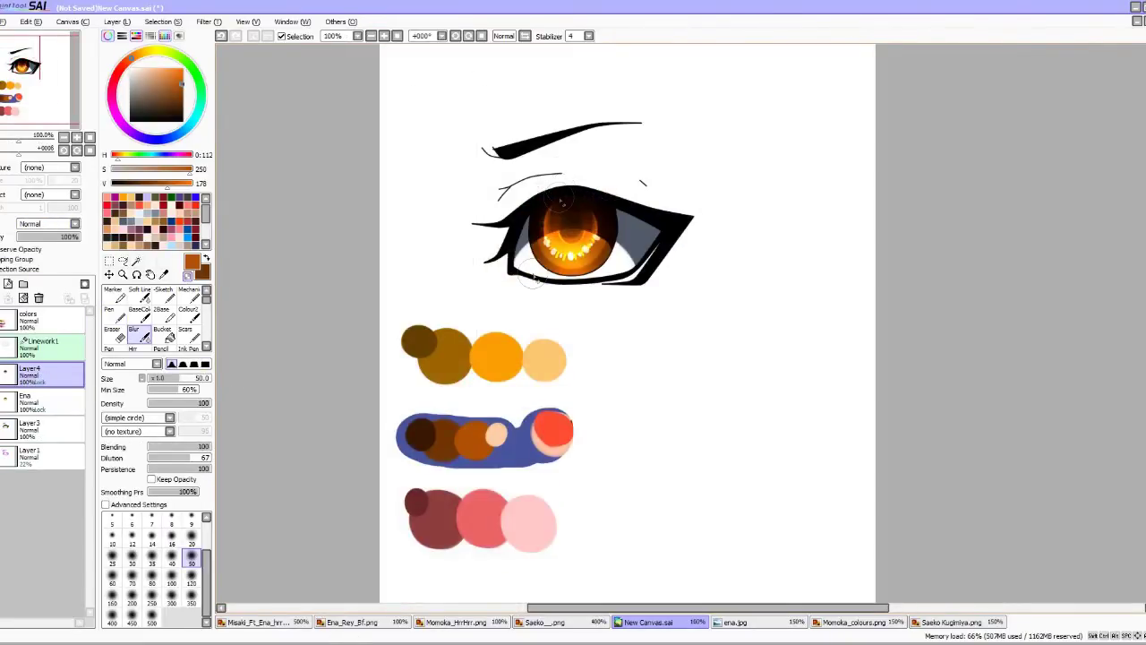
On a new layer, cover the eye with the palette's orange-red using a size 50 Pen, and its lower half with orange, hue 132.
{"action": "left_click", "coordinate": [8, 284]}
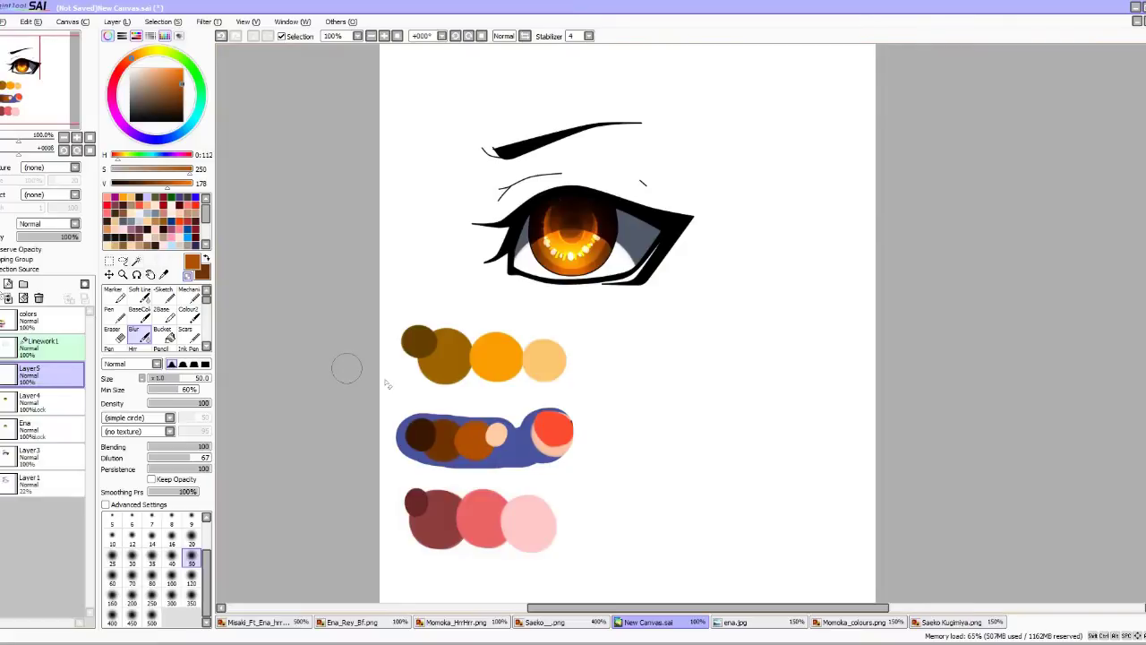
{"action": "left_click", "coordinate": [558, 419], "text": "alt"}
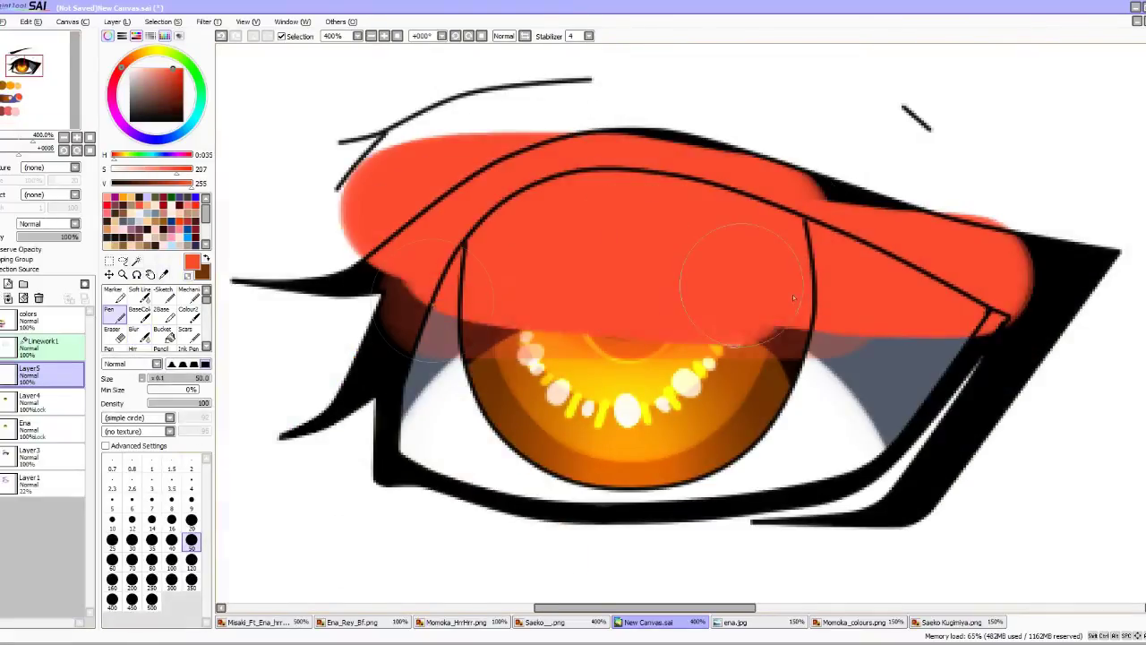
{"action": "mouse_move", "coordinate": [792, 294]}
{"action": "left_mouse_down"}
{"action": "mouse_move", "coordinate": [895, 448]}
{"action": "mouse_move", "coordinate": [627, 511]}
{"action": "left_mouse_up"}
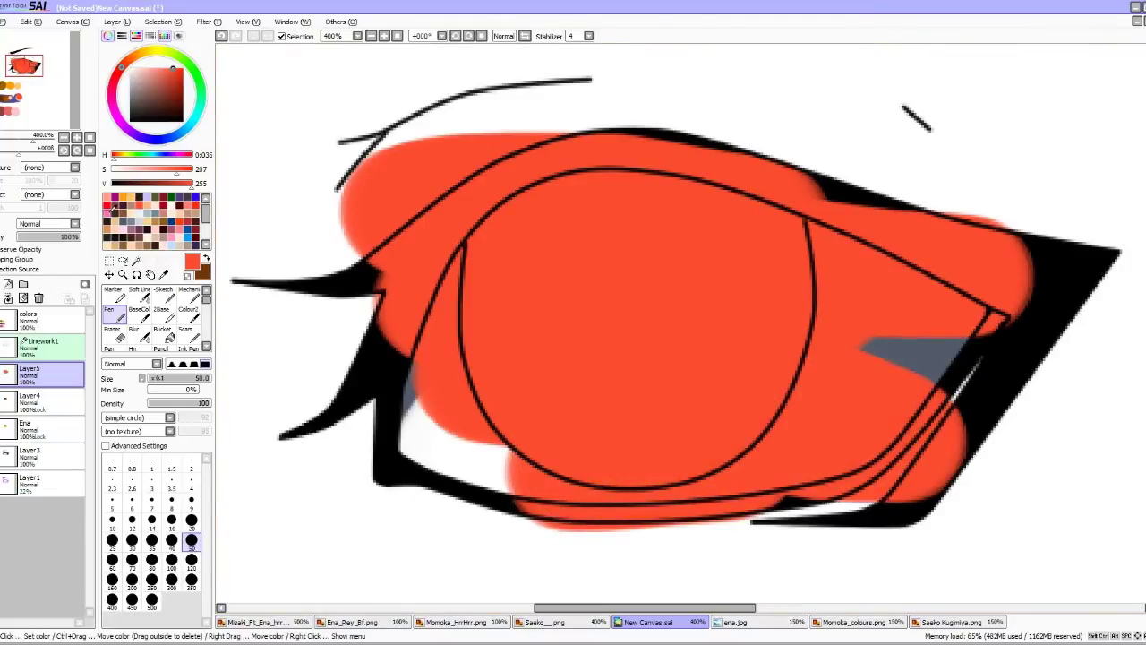
{"action": "left_click_drag", "start_coordinate": [117, 156], "coordinate": [123, 155]}
{"action": "left_click_drag", "start_coordinate": [616, 361], "coordinate": [620, 436]}
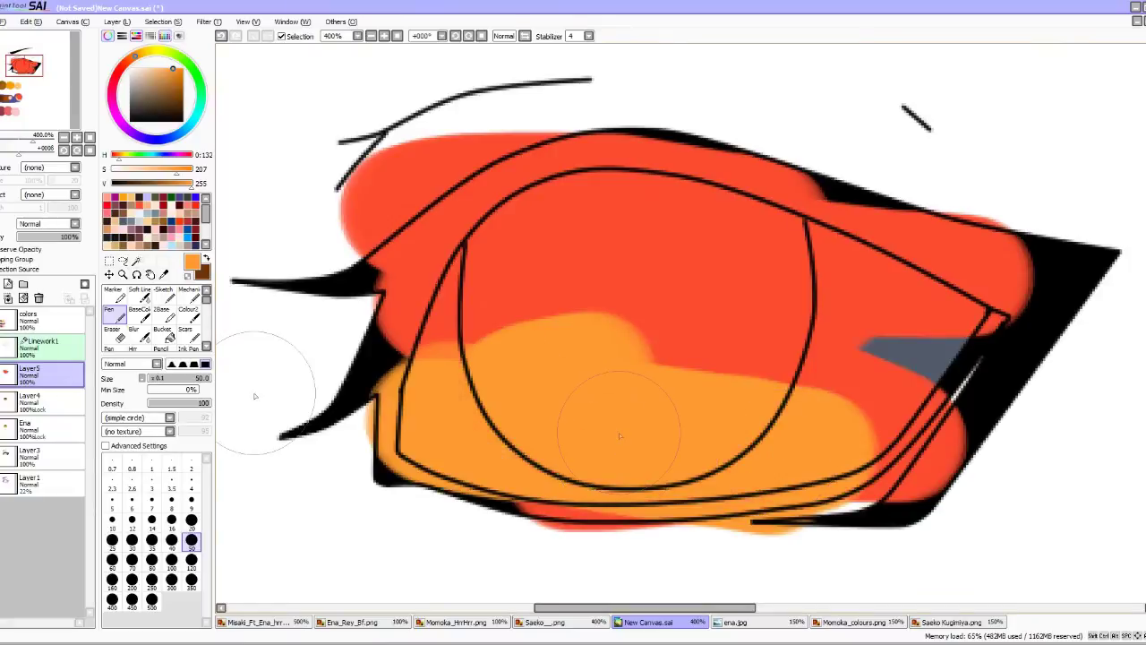
Try Luminosity on the red-orange layer, and set its blending mode to Overlay instead.
{"action": "left_click", "coordinate": [36, 263]}
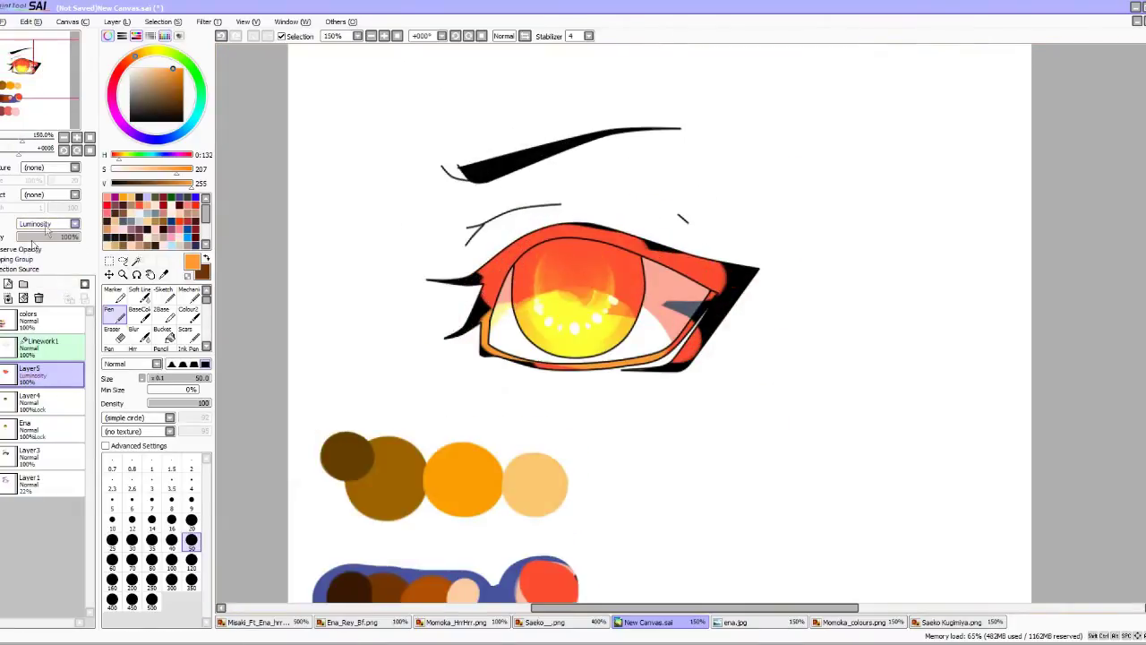
{"action": "left_click", "coordinate": [45, 224]}
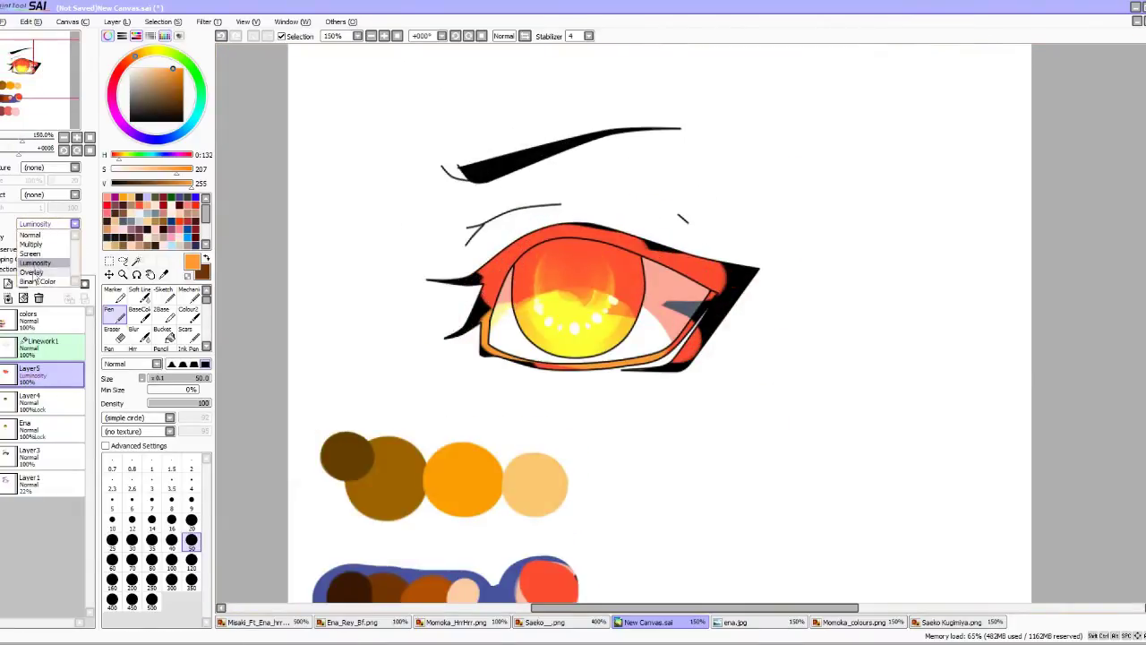
{"action": "left_click", "coordinate": [36, 254]}
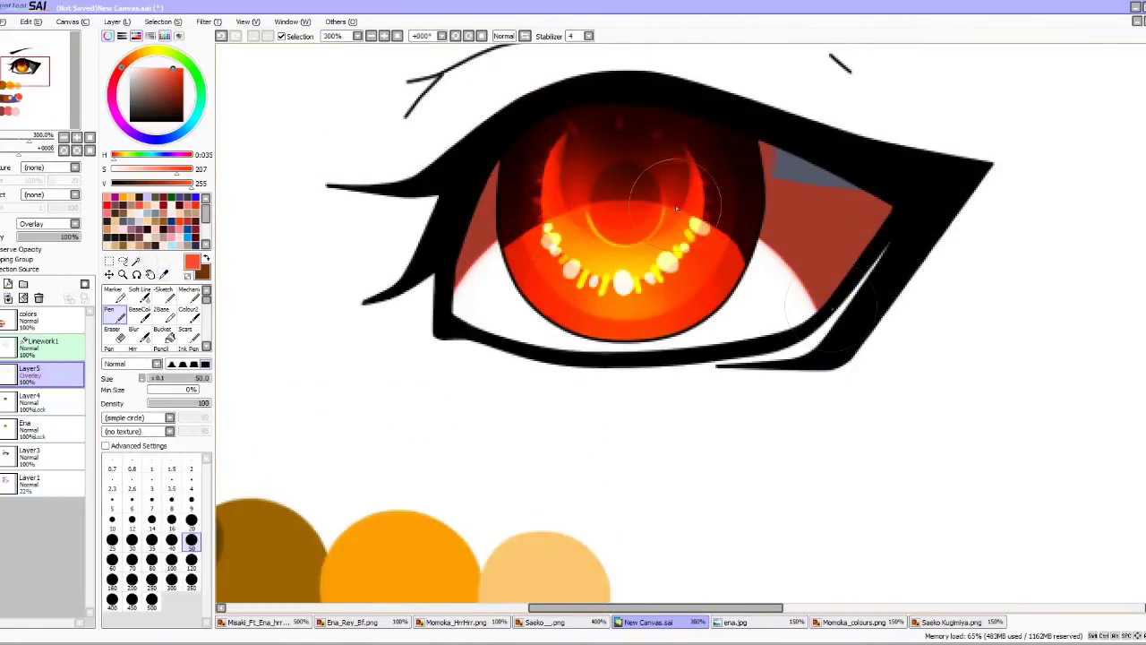
Erase the red overlay from the lower iris and soften its edge with a size 50 Blur brush.
{"action": "scroll", "coordinate": [643, 237], "scroll_direction": "down", "scroll_amount": 4}
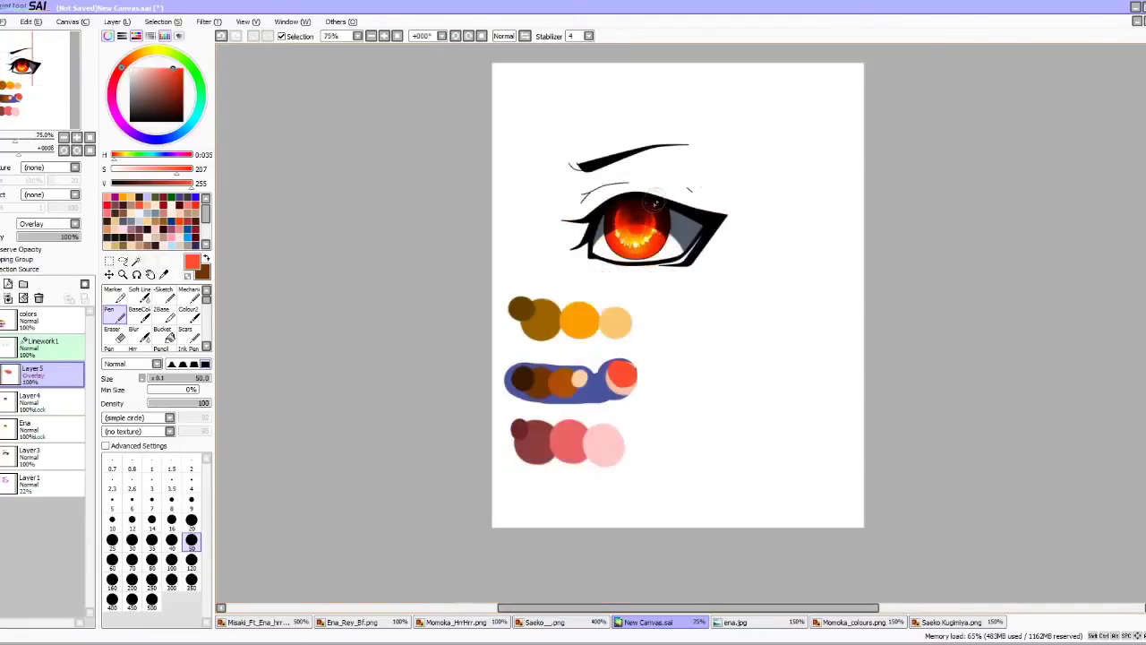
{"action": "scroll", "coordinate": [650, 219], "scroll_direction": "up", "scroll_amount": 6}
{"action": "key", "text": "e"}
{"action": "mouse_move", "coordinate": [445, 427]}
{"action": "left_mouse_down"}
{"action": "mouse_move", "coordinate": [516, 381]}
{"action": "mouse_move", "coordinate": [739, 503]}
{"action": "mouse_move", "coordinate": [672, 398]}
{"action": "left_mouse_up"}
{"action": "left_click", "coordinate": [139, 334]}
{"action": "left_click_drag", "start_coordinate": [357, 413], "coordinate": [831, 485]}
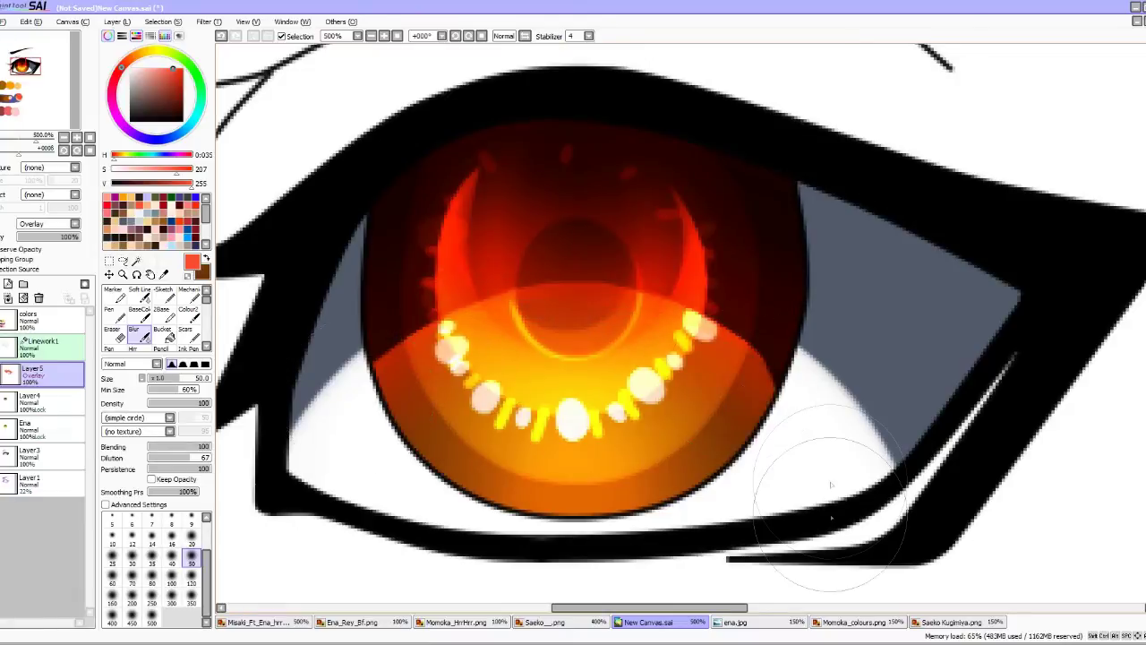
{"action": "scroll", "coordinate": [479, 306], "scroll_direction": "down", "scroll_amount": 5}
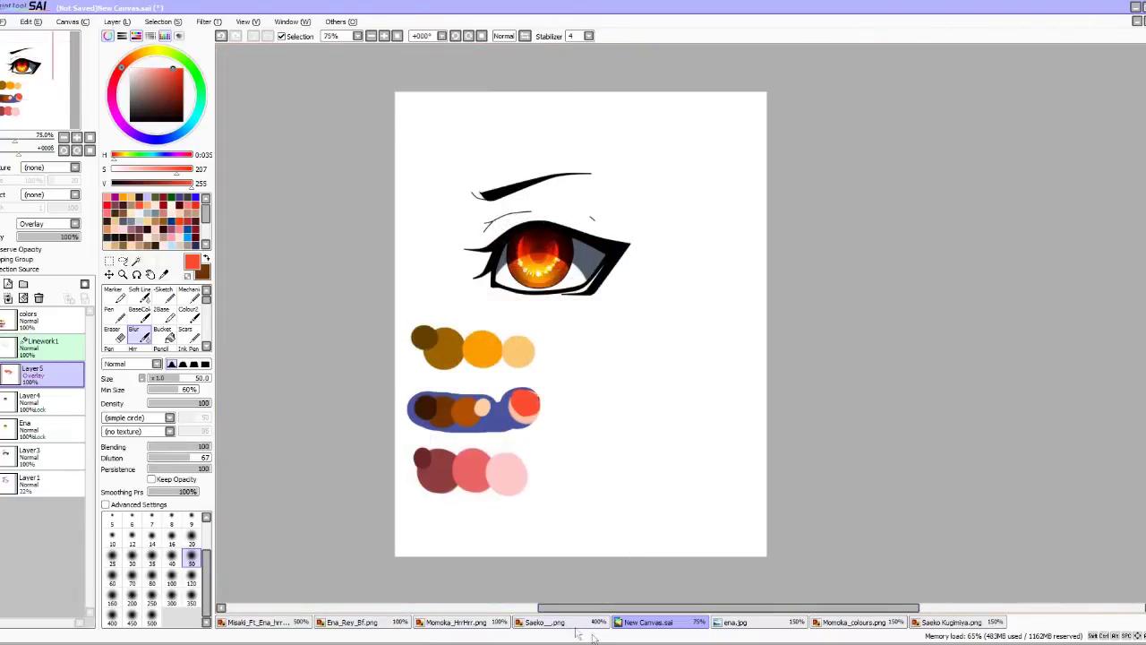
Compare with the eye in the Momoka reference image and return to New Canvas.sai.
{"action": "left_click", "coordinate": [456, 622]}
{"action": "scroll", "coordinate": [569, 250], "scroll_direction": "up", "scroll_amount": 4}
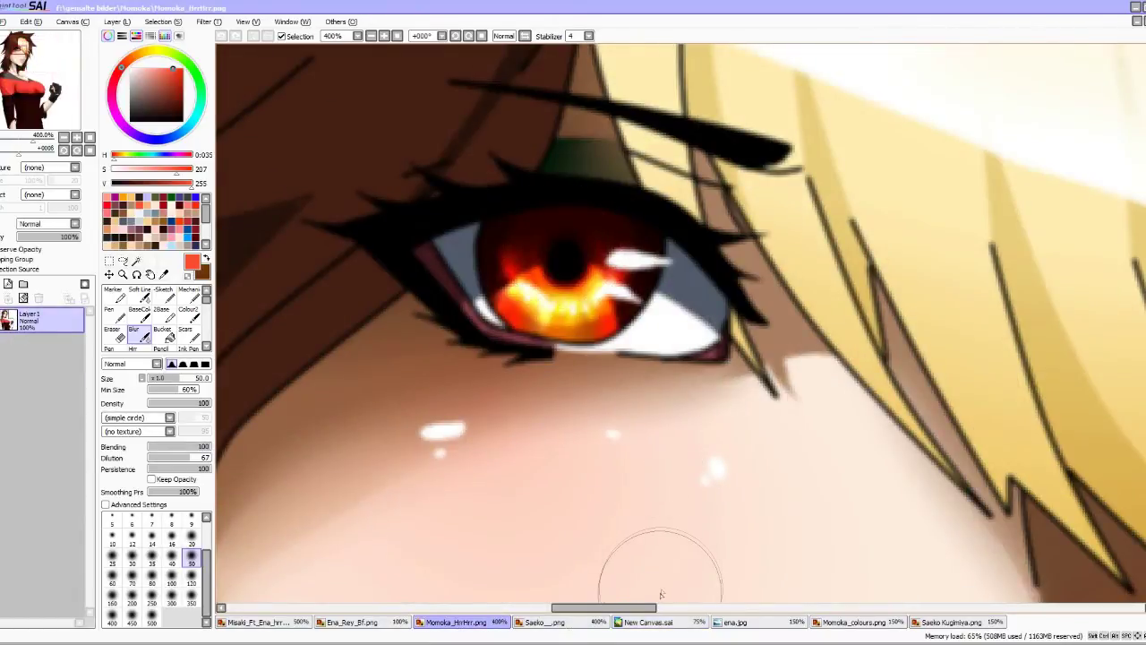
{"action": "left_click", "coordinate": [645, 621]}
{"action": "scroll", "coordinate": [596, 388], "scroll_direction": "down", "scroll_amount": 2}
{"action": "scroll", "coordinate": [596, 389], "scroll_direction": "up", "scroll_amount": 6}
On a new layer in New Canvas.sai, paint the bottom of the iris white with the Pen and soften it with a size 50 Blur brush.
{"action": "left_click", "coordinate": [7, 285]}
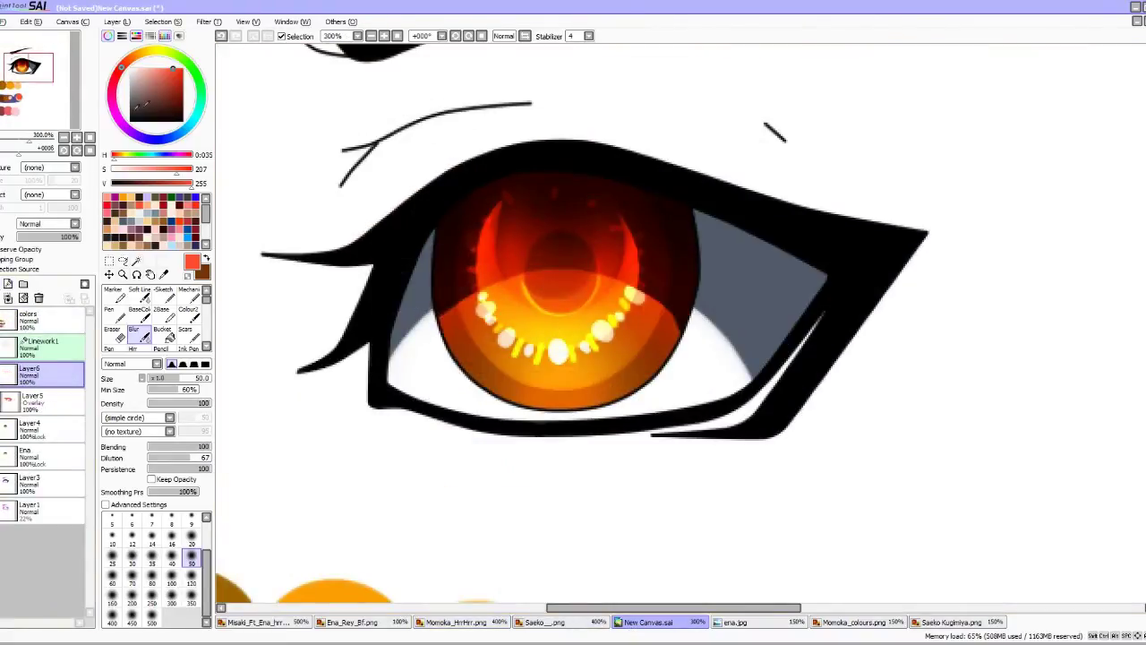
{"action": "left_click", "coordinate": [130, 69]}
{"action": "left_click", "coordinate": [113, 316]}
{"action": "scroll", "coordinate": [580, 364], "scroll_direction": "up", "scroll_amount": 2}
{"action": "mouse_move", "coordinate": [515, 434]}
{"action": "left_mouse_down"}
{"action": "mouse_move", "coordinate": [527, 379]}
{"action": "mouse_move", "coordinate": [573, 430]}
{"action": "left_mouse_up"}
{"action": "left_click", "coordinate": [138, 334]}
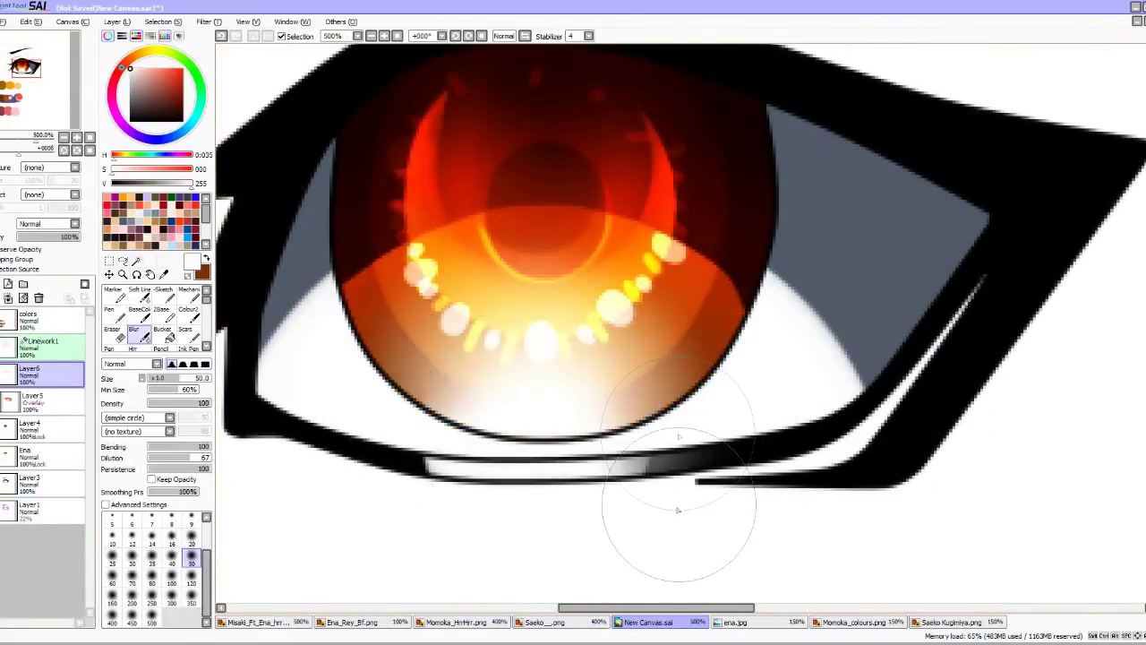
Set the blending mode of the white glow layer to Overlay.
{"action": "left_click", "coordinate": [49, 223]}
{"action": "left_click", "coordinate": [45, 260]}
{"action": "scroll", "coordinate": [511, 215], "scroll_direction": "down", "scroll_amount": 5}
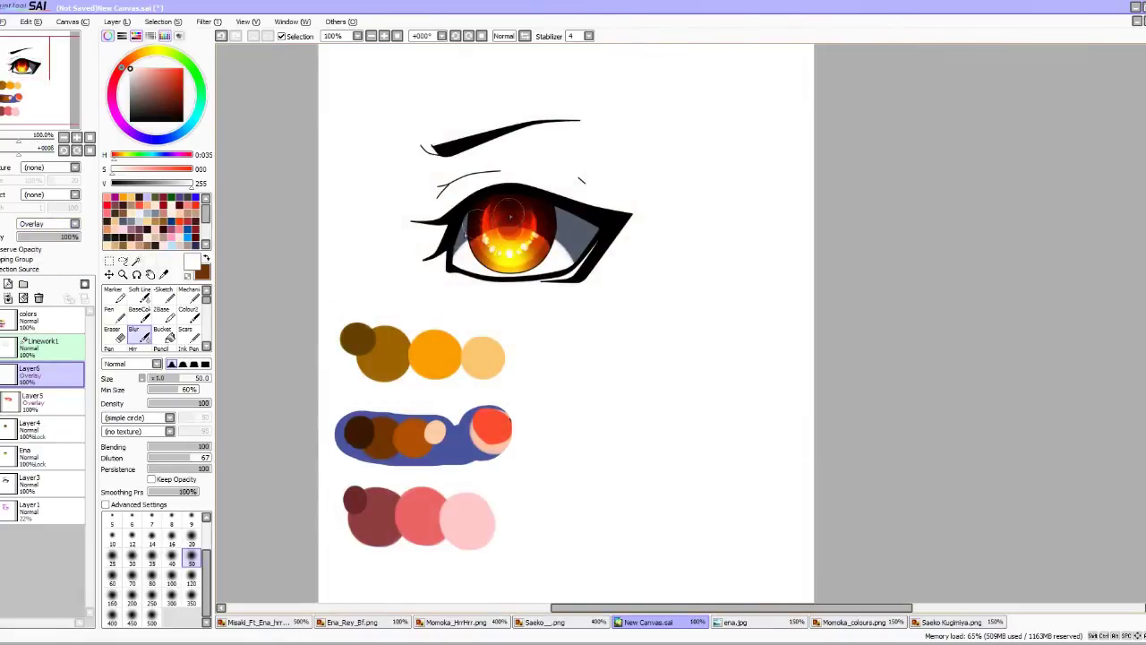
{"action": "scroll", "coordinate": [511, 220], "scroll_direction": "down", "scroll_amount": 2}
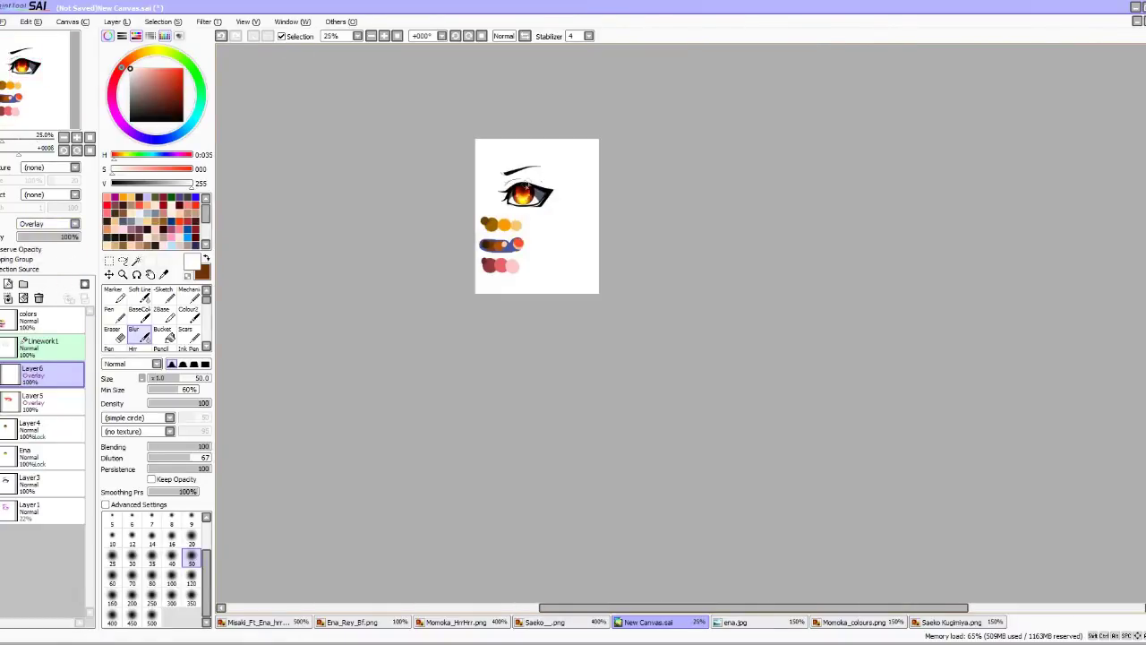
{"action": "scroll", "coordinate": [510, 219], "scroll_direction": "up", "scroll_amount": 6}
Hide the two Overlay layers, select Layer4 and pick the pale peach from the Momoka palette.
{"action": "left_click", "coordinate": [8, 284]}
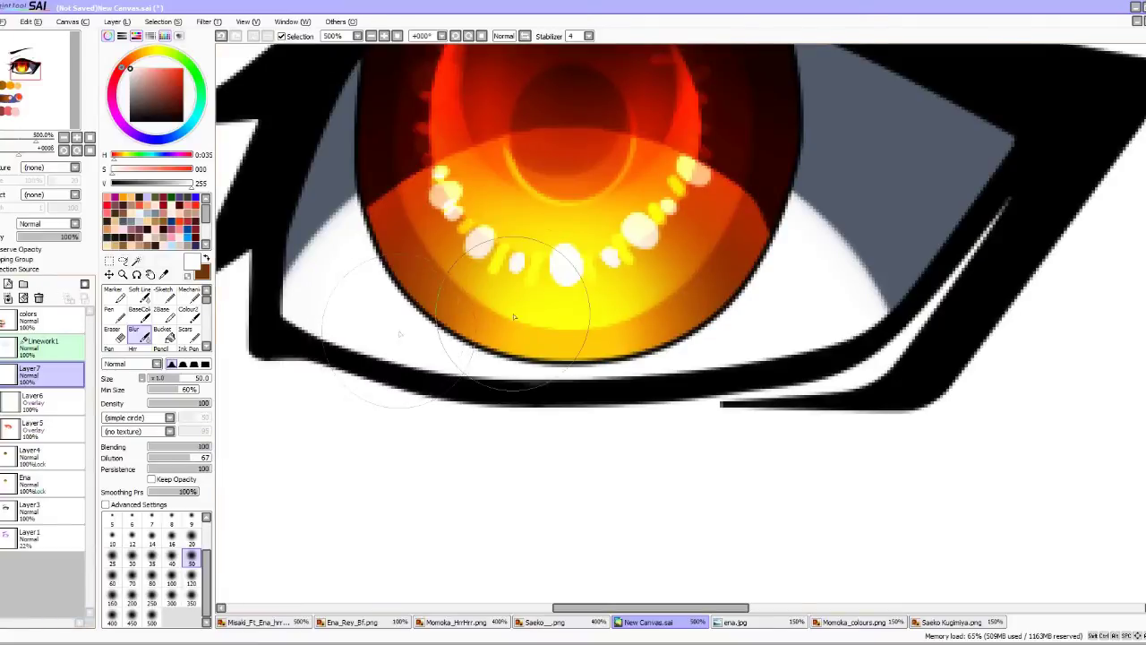
{"action": "left_click", "coordinate": [115, 315]}
{"action": "scroll", "coordinate": [534, 326], "scroll_direction": "down", "scroll_amount": 5}
{"action": "scroll", "coordinate": [535, 326], "scroll_direction": "up", "scroll_amount": 1}
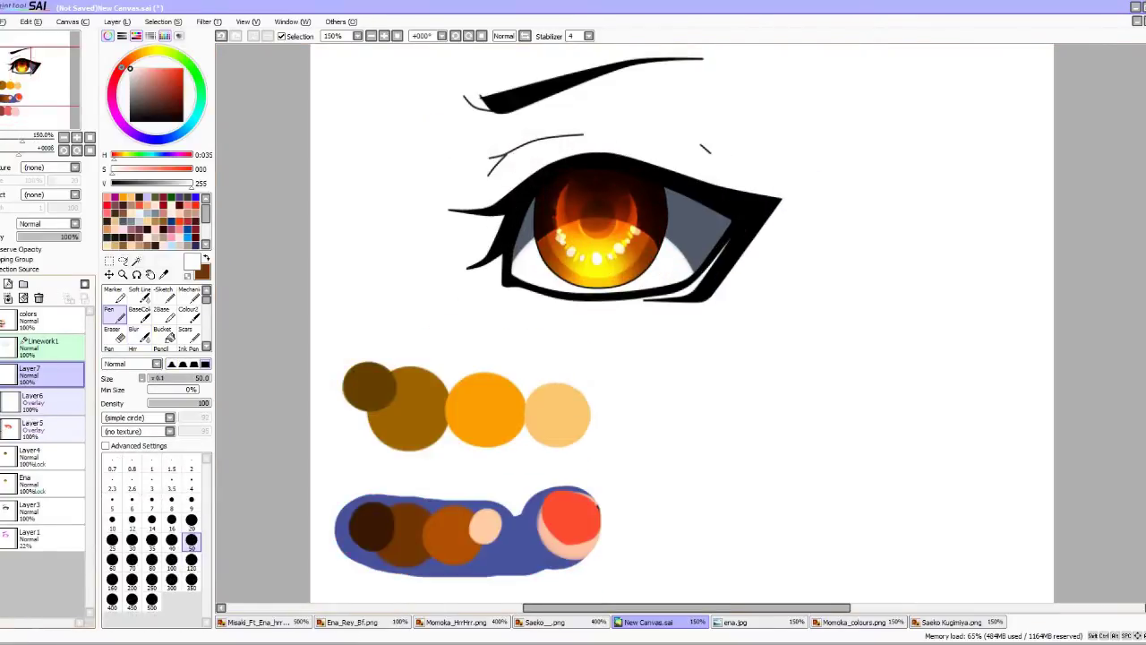
{"action": "left_click", "coordinate": [1, 429]}
{"action": "left_click", "coordinate": [1, 402]}
{"action": "left_click", "coordinate": [45, 457]}
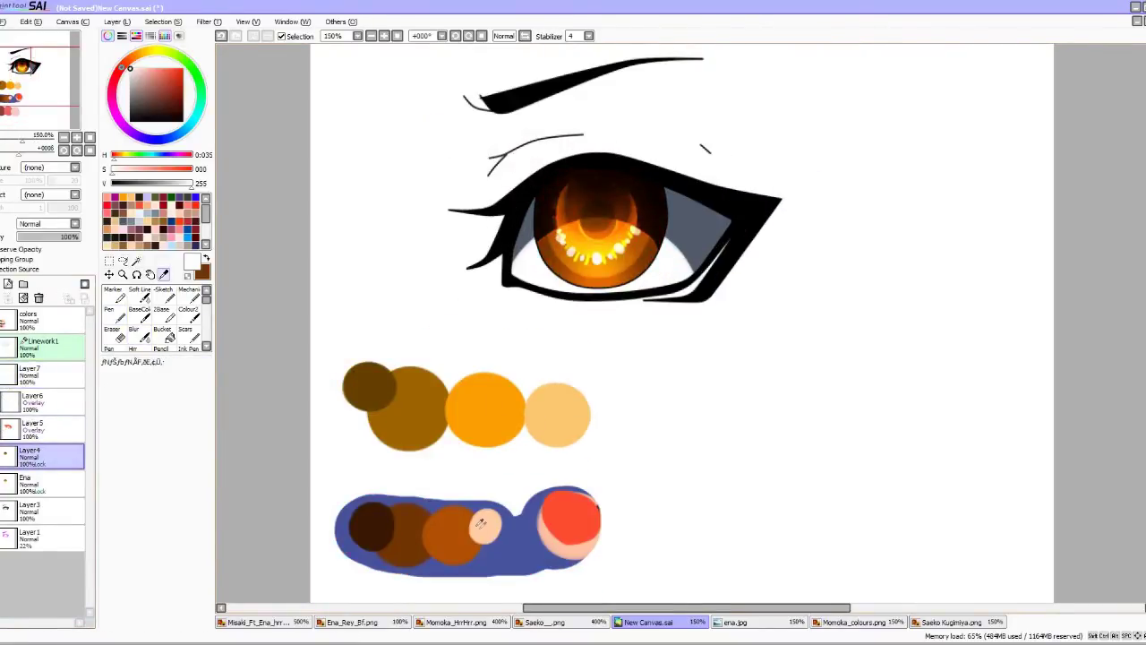
{"action": "left_click", "coordinate": [484, 524], "text": "alt"}
{"action": "scroll", "coordinate": [512, 421], "scroll_direction": "up", "scroll_amount": 5}
{"action": "mouse_move", "coordinate": [512, 421]}
{"action": "left_mouse_down"}
{"action": "mouse_move", "coordinate": [589, 321]}
{"action": "mouse_move", "coordinate": [525, 422]}
{"action": "left_mouse_up"}
{"action": "key", "text": "e"}
{"action": "mouse_move", "coordinate": [485, 482]}
{"action": "left_mouse_down"}
{"action": "mouse_move", "coordinate": [504, 407]}
{"action": "mouse_move", "coordinate": [586, 404]}
{"action": "left_mouse_up"}
{"action": "left_click", "coordinate": [221, 37]}
{"action": "left_click", "coordinate": [222, 36]}
On a new layer above Layer4, paint a rounded peach shape over the lower iris with a size 50 Pen and erase its centre.
{"action": "left_click", "coordinate": [8, 284]}
{"action": "key", "text": "n"}
{"action": "left_click_drag", "start_coordinate": [482, 455], "coordinate": [684, 461]}
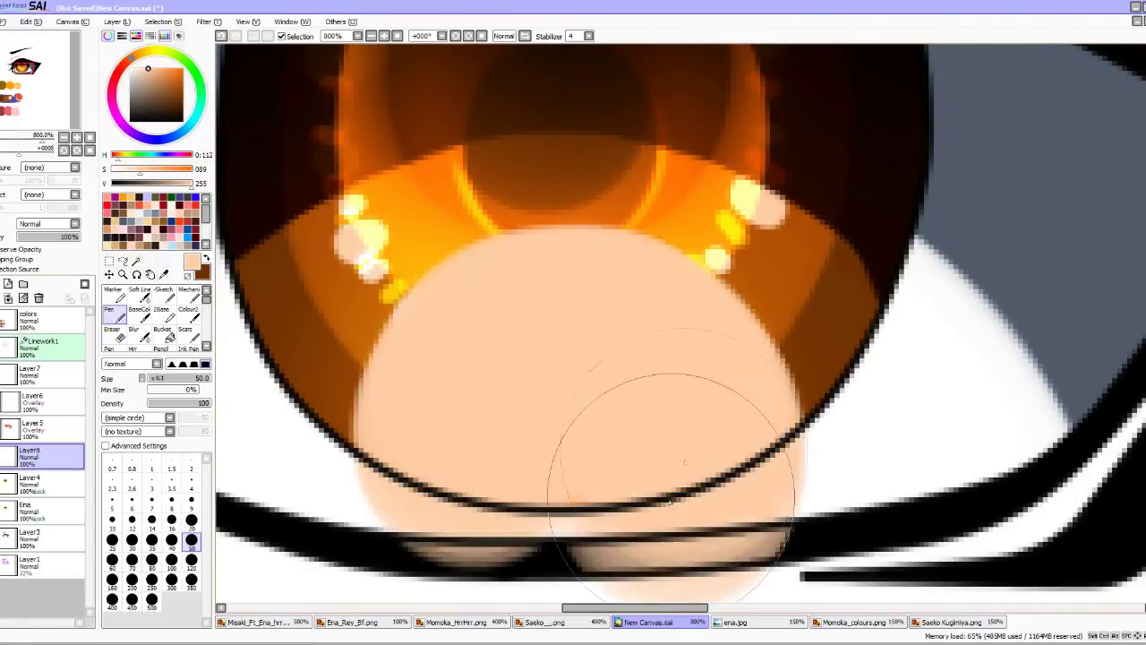
{"action": "key", "text": "e"}
{"action": "mouse_move", "coordinate": [525, 460]}
{"action": "left_mouse_down"}
{"action": "mouse_move", "coordinate": [522, 487]}
{"action": "mouse_move", "coordinate": [538, 422]}
{"action": "mouse_move", "coordinate": [627, 464]}
{"action": "left_mouse_up"}
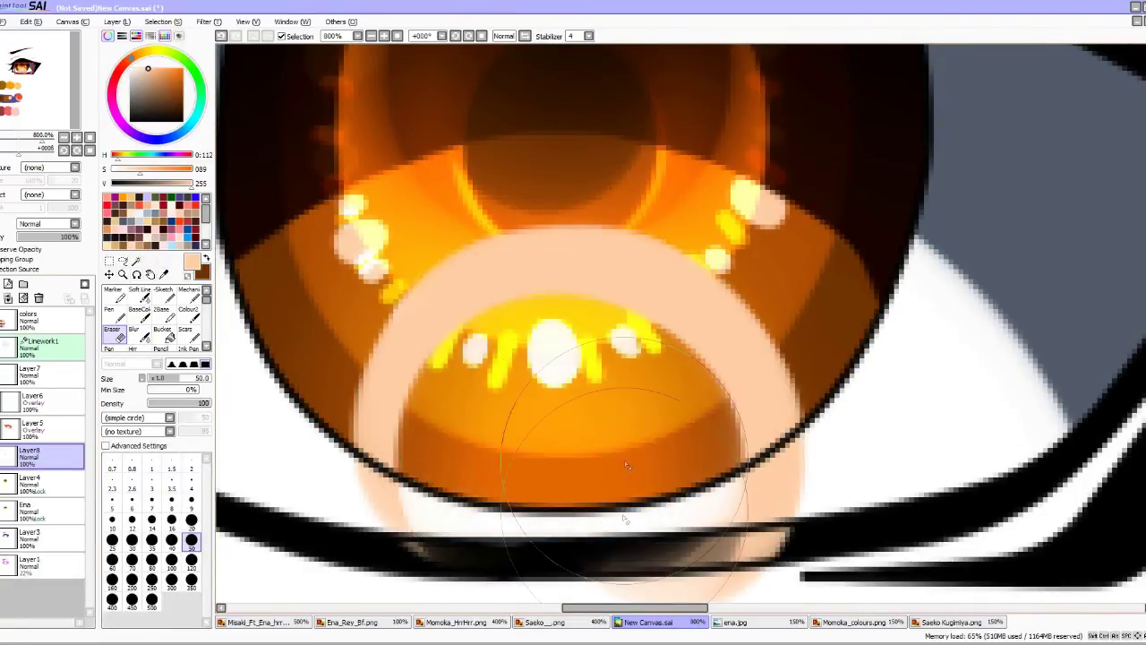
Set the peach layer's blending mode to Luminosity and soften the shape with a size 50 Blur brush.
{"action": "left_click", "coordinate": [45, 224]}
{"action": "left_click", "coordinate": [37, 264]}
{"action": "left_click", "coordinate": [138, 335]}
{"action": "mouse_move", "coordinate": [389, 465]}
{"action": "left_mouse_down"}
{"action": "mouse_move", "coordinate": [468, 418]}
{"action": "mouse_move", "coordinate": [674, 428]}
{"action": "mouse_move", "coordinate": [435, 384]}
{"action": "left_mouse_up"}
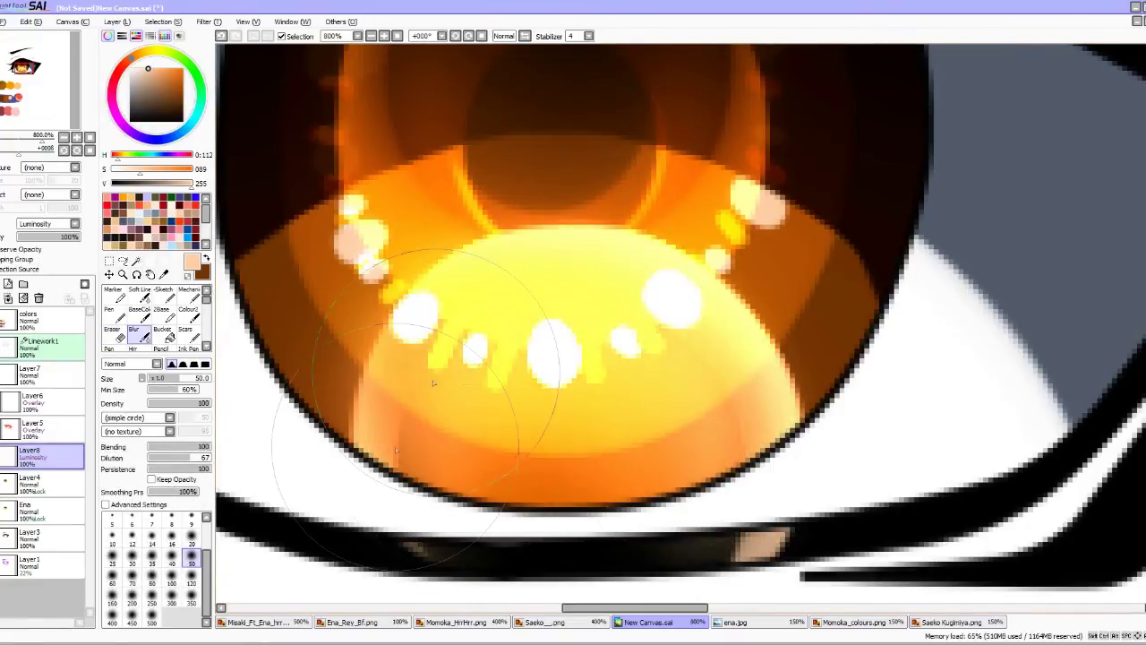
Clip the Luminosity layer to the layer below and, with its opacity locked, recolor it with the palette's orange-brown using a size 300 Pen.
{"action": "scroll", "coordinate": [484, 253], "scroll_direction": "down", "scroll_amount": 5}
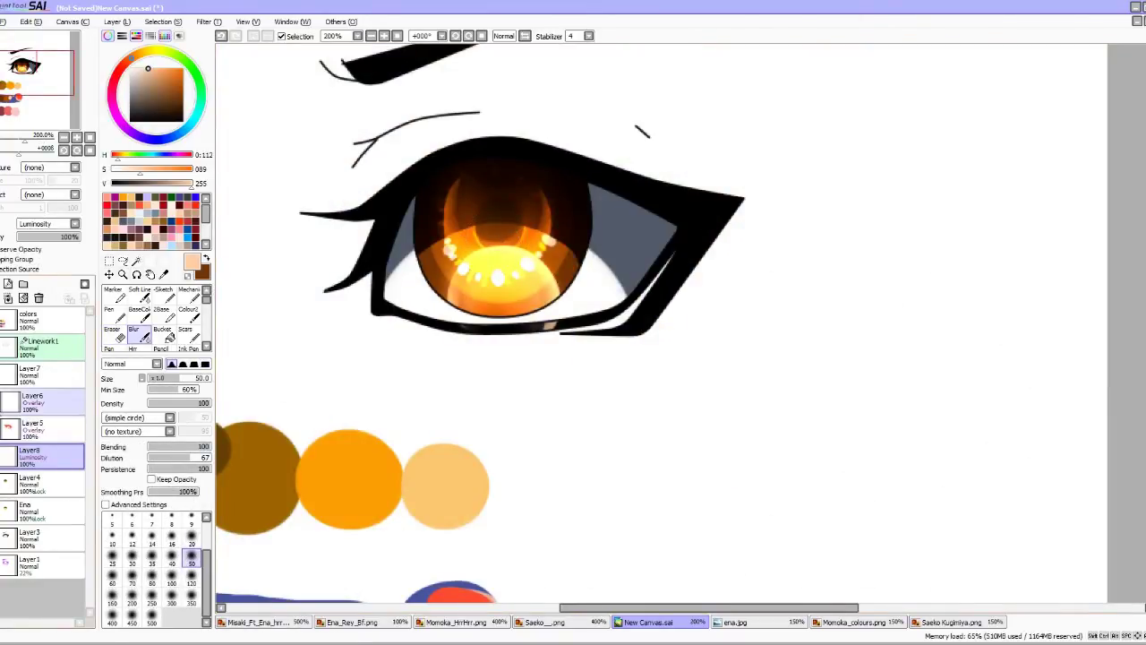
{"action": "left_click", "coordinate": [25, 259]}
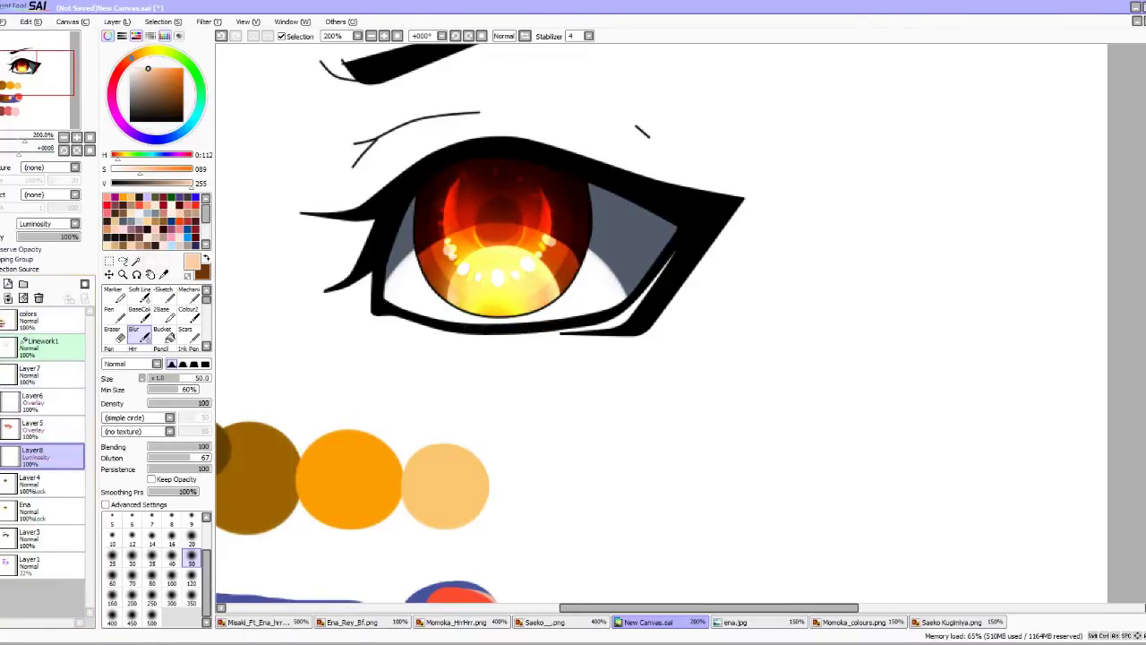
{"action": "scroll", "coordinate": [268, 253], "scroll_direction": "down", "scroll_amount": 2}
{"action": "key", "text": "alt"}
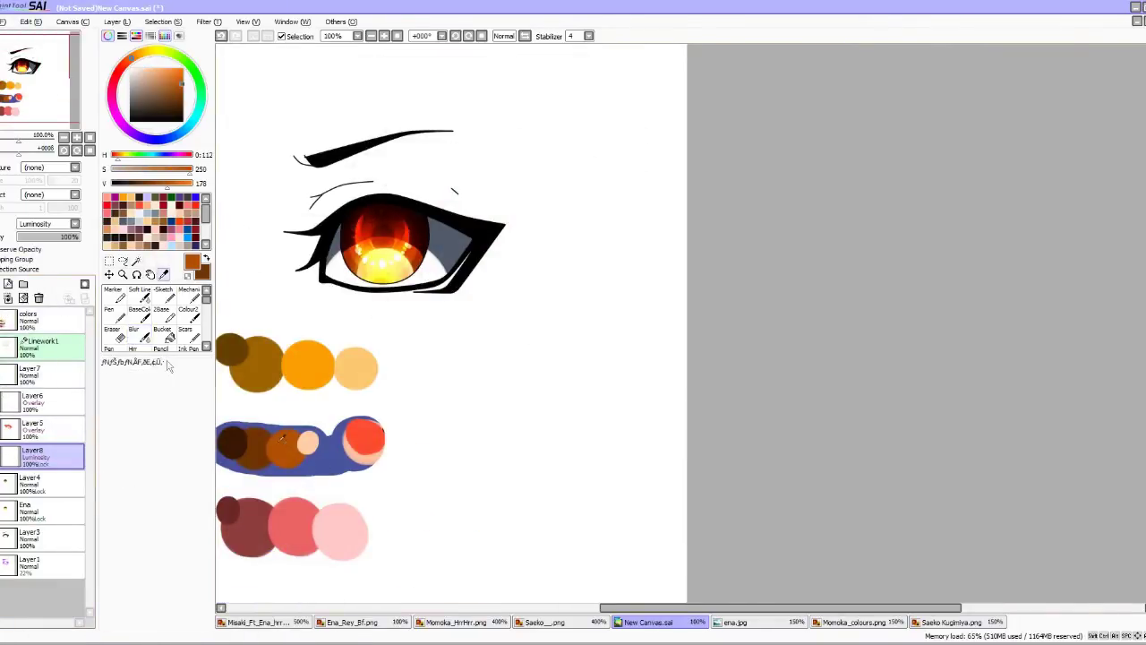
{"action": "scroll", "coordinate": [467, 233], "scroll_direction": "down", "scroll_amount": 4}
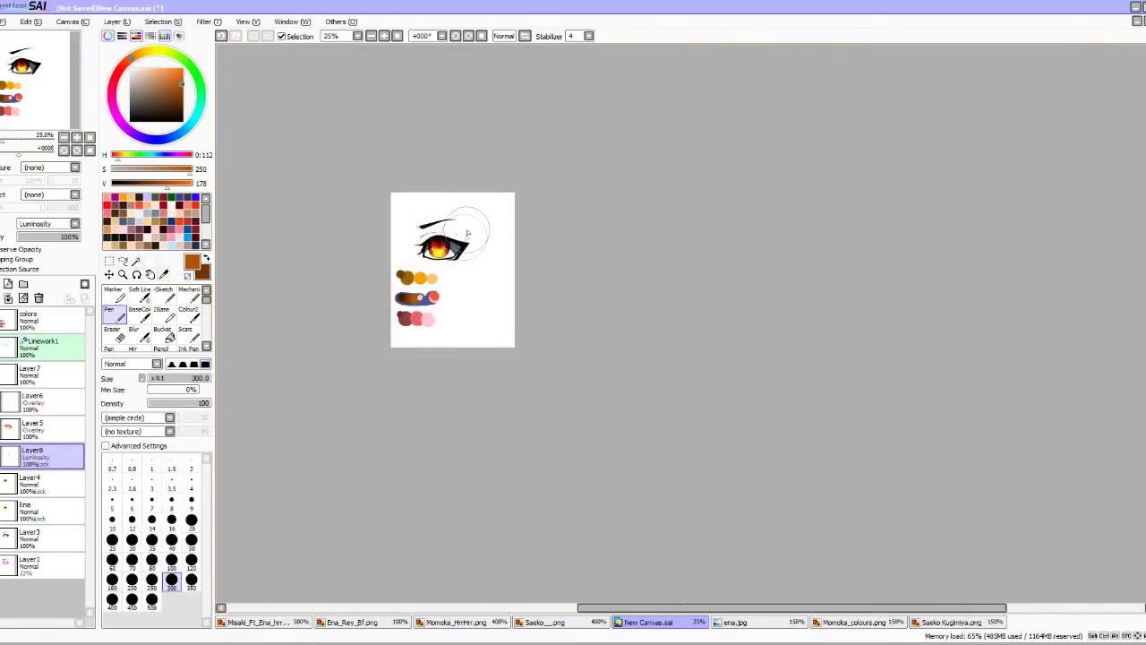
{"action": "scroll", "coordinate": [467, 233], "scroll_direction": "down", "scroll_amount": 1}
{"action": "scroll", "coordinate": [467, 233], "scroll_direction": "up", "scroll_amount": 4}
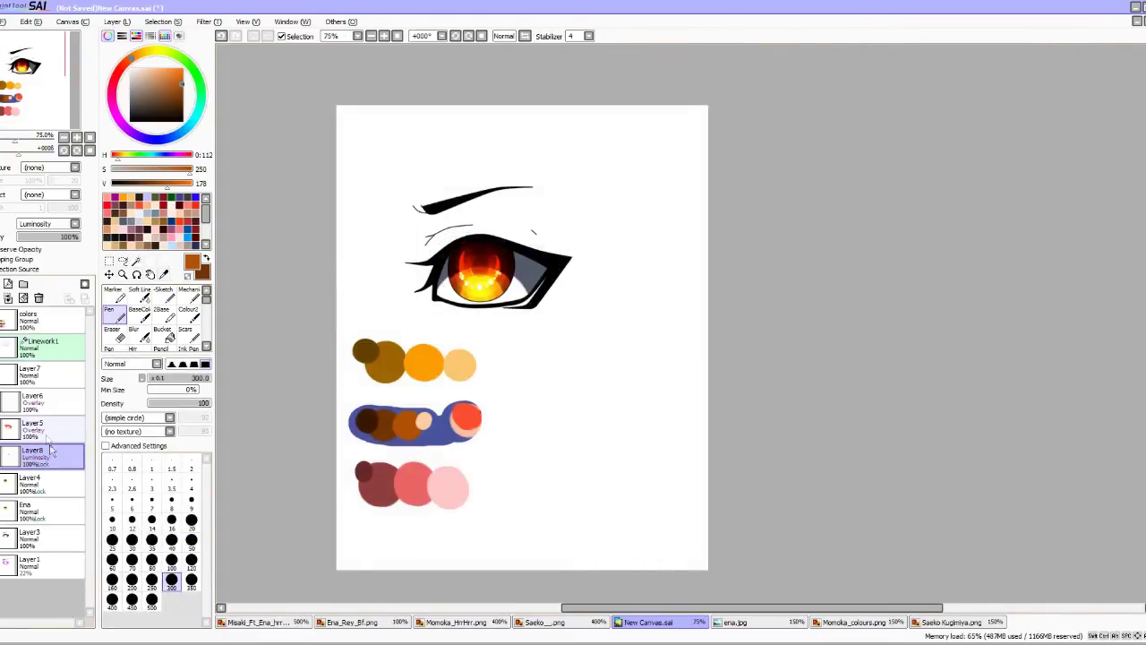
Merge the Luminosity layer and both Overlay layers down into Layer4.
{"action": "left_click", "coordinate": [36, 434]}
{"action": "left_click", "coordinate": [9, 300]}
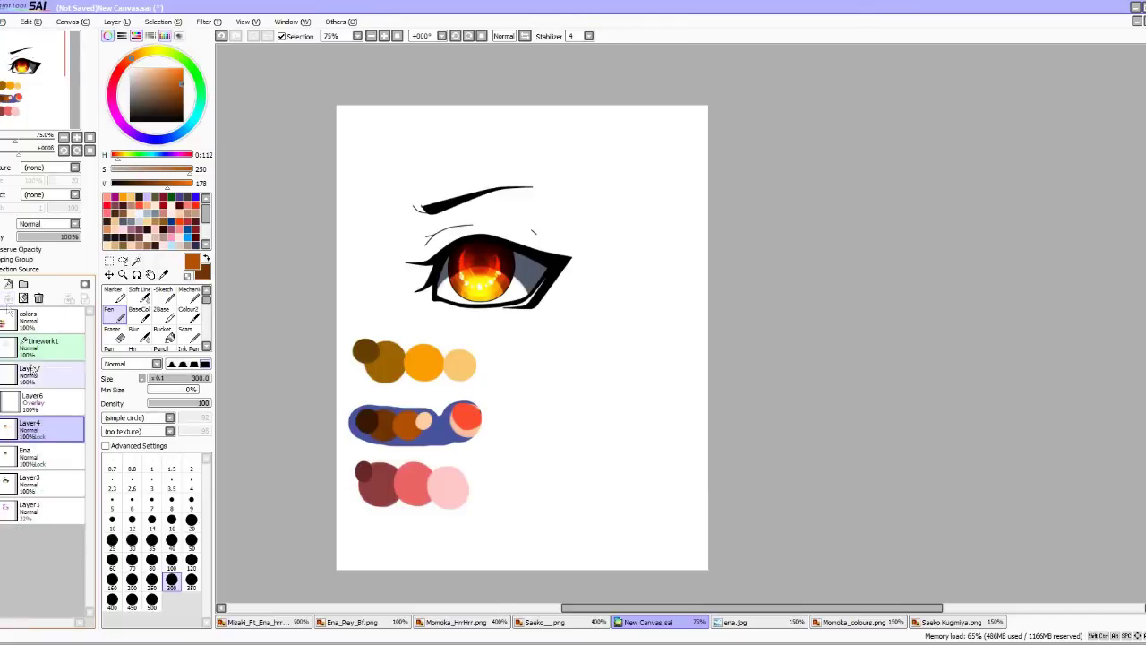
{"action": "left_click", "coordinate": [33, 403]}
{"action": "left_click", "coordinate": [9, 300]}
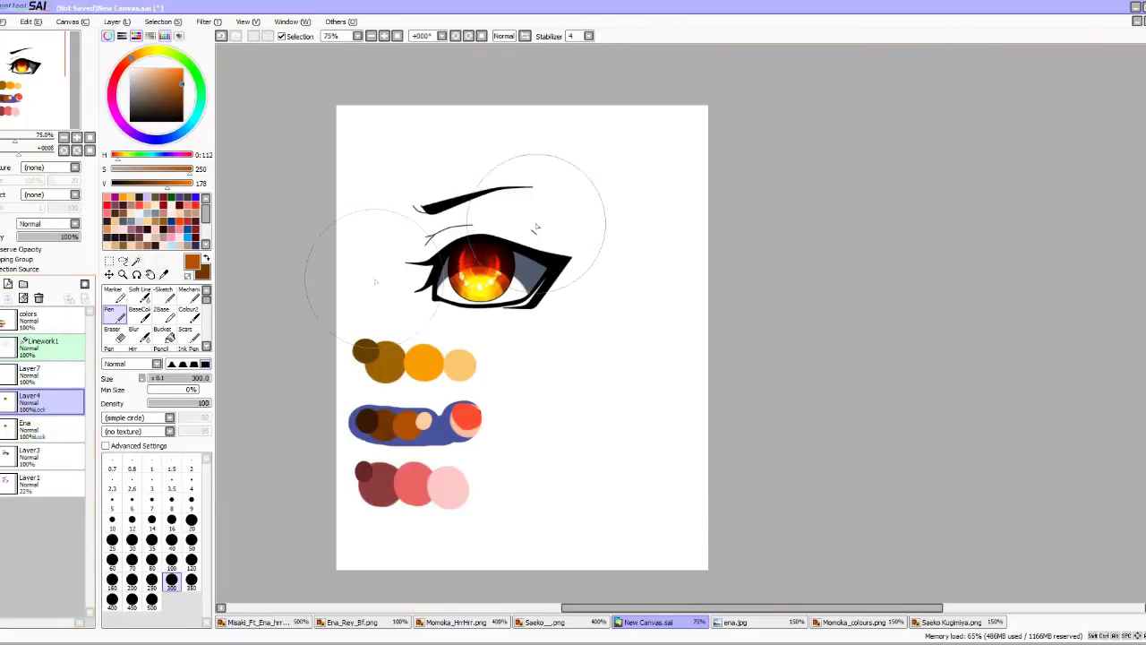
{"action": "scroll", "coordinate": [385, 256], "scroll_direction": "down", "scroll_amount": 3}
{"action": "scroll", "coordinate": [566, 169], "scroll_direction": "up", "scroll_amount": 3}
{"action": "scroll", "coordinate": [565, 168], "scroll_direction": "up", "scroll_amount": 3}
Delete the empty Layer7 and rename Layer4 as Momoka.
{"action": "left_click", "coordinate": [43, 374]}
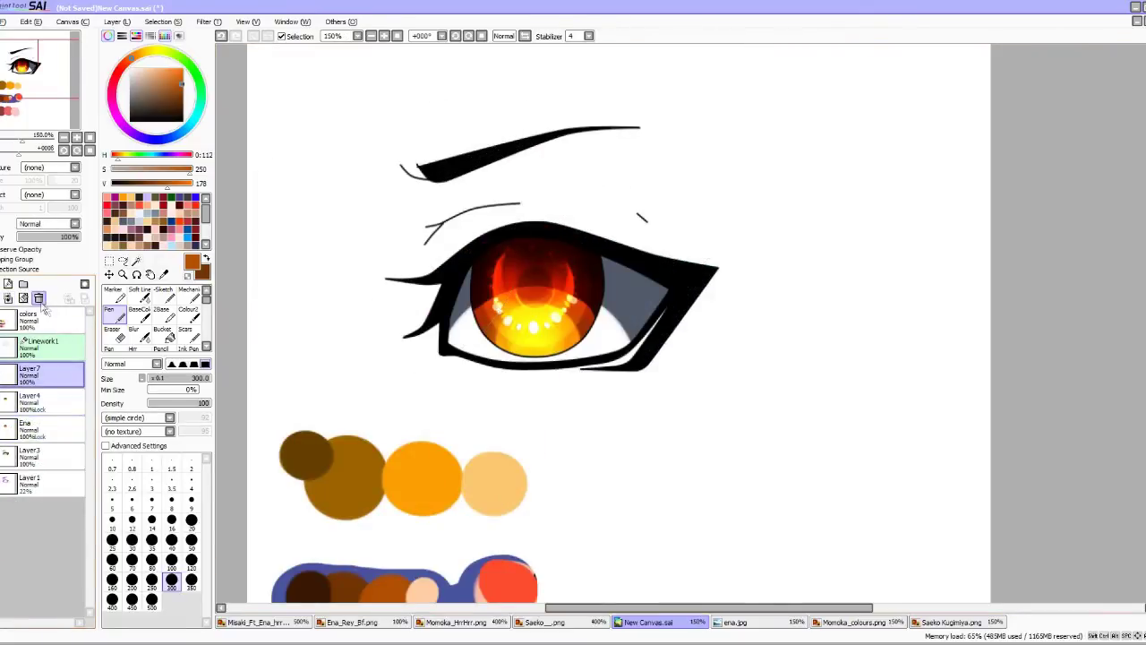
{"action": "left_click", "coordinate": [39, 298]}
{"action": "double_click", "coordinate": [34, 379]}
{"action": "type", "text": "Momoka"}
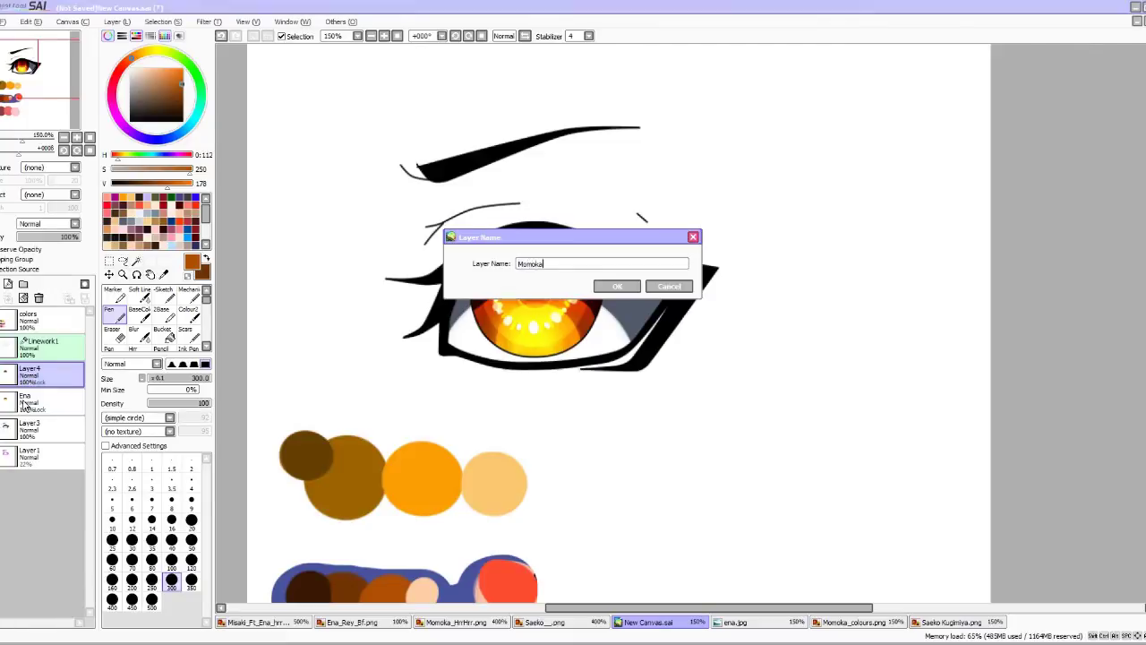
{"action": "key", "text": "Return"}
On a new layer above Momoka, try bright yellow size 9 Pen strokes at both ends of the highlight arc.
{"action": "scroll", "coordinate": [554, 289], "scroll_direction": "up", "scroll_amount": 3}
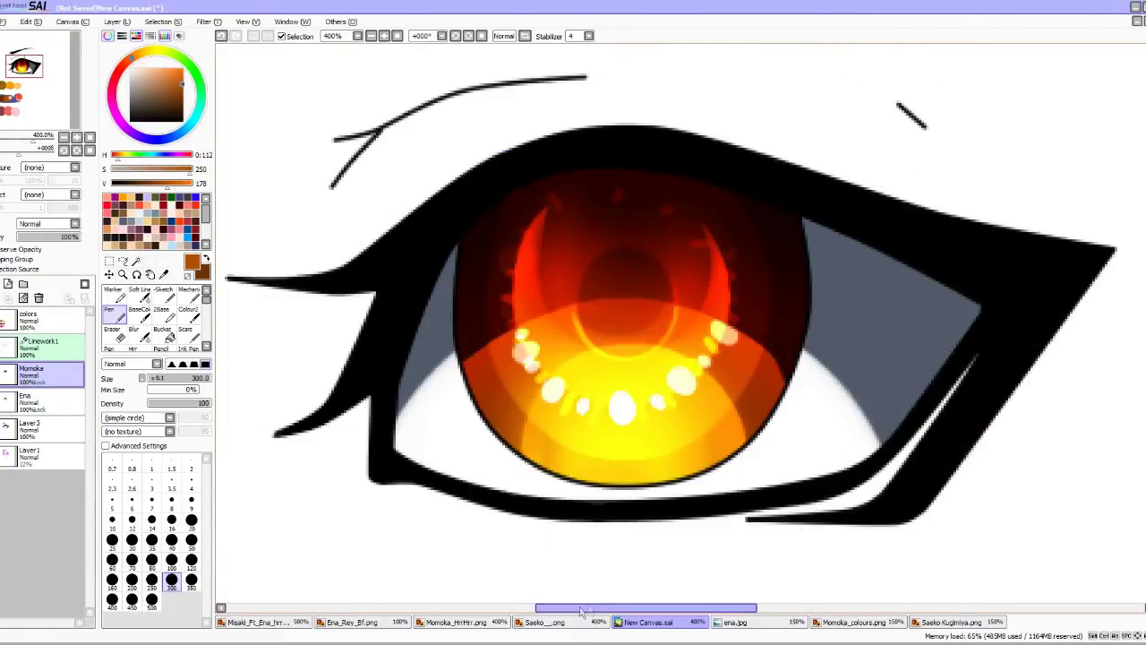
{"action": "left_click", "coordinate": [577, 626]}
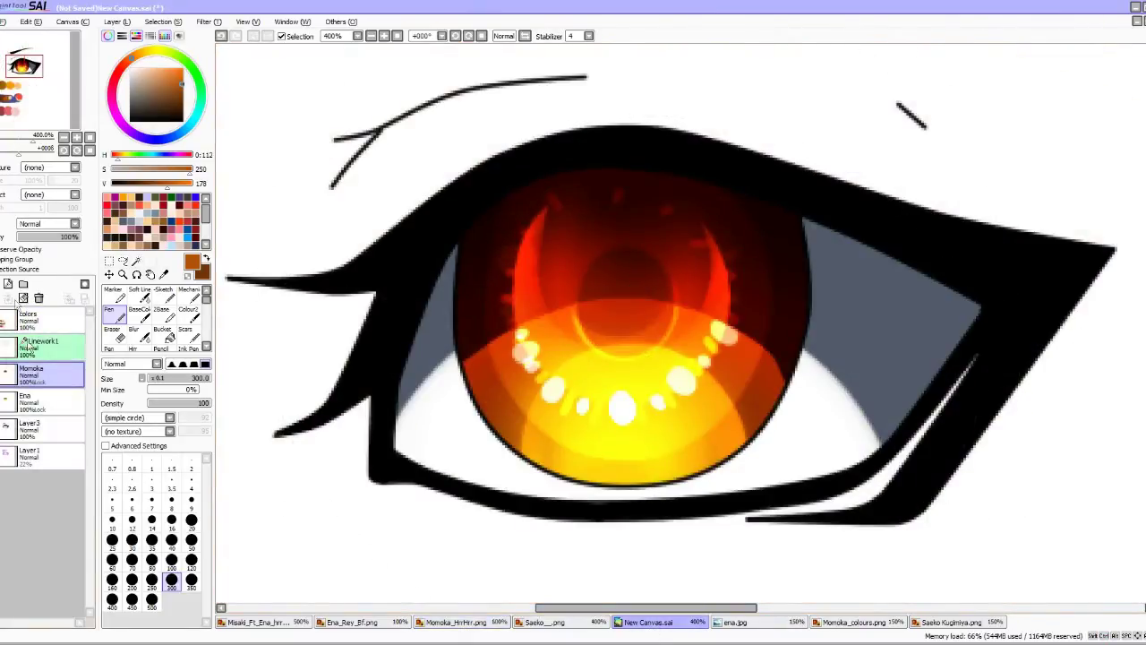
{"action": "left_click", "coordinate": [8, 284]}
{"action": "left_click", "coordinate": [151, 52]}
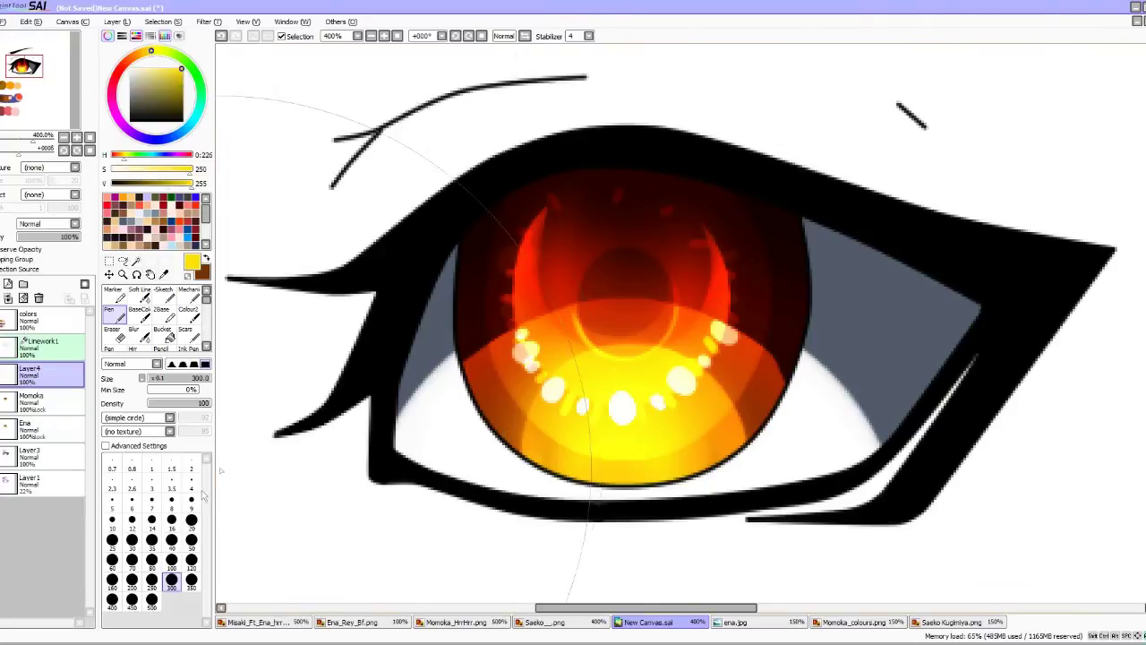
{"action": "scroll", "coordinate": [616, 360], "scroll_direction": "up", "scroll_amount": 4}
{"action": "left_click_drag", "start_coordinate": [405, 396], "coordinate": [411, 403]}
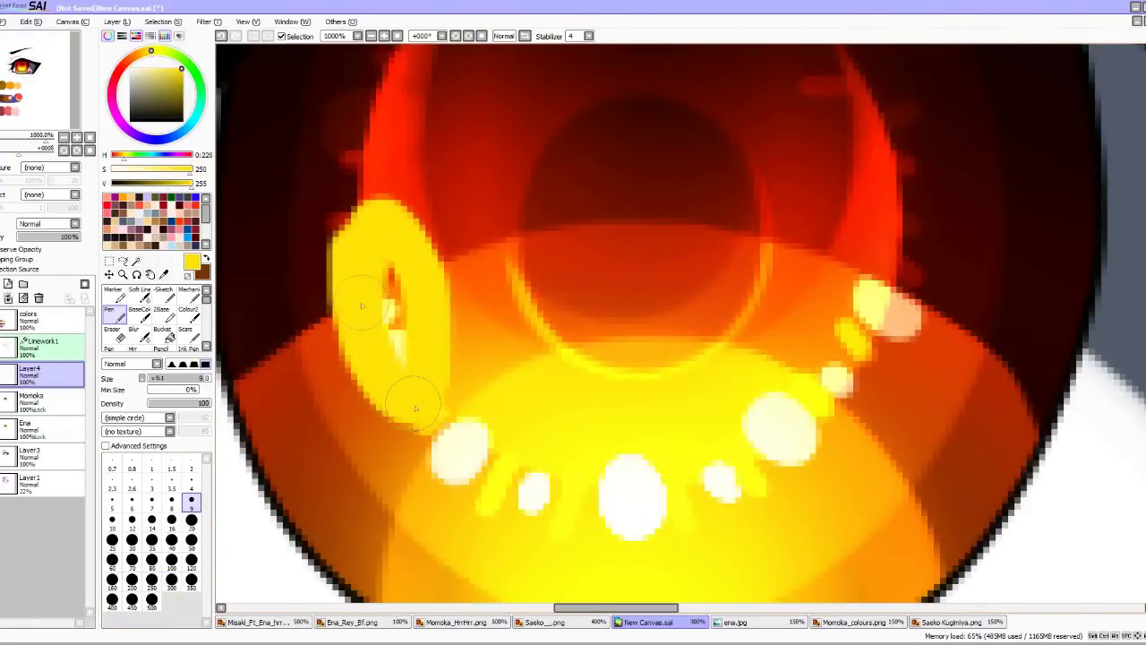
{"action": "scroll", "coordinate": [411, 403], "scroll_direction": "down", "scroll_amount": 3}
{"action": "scroll", "coordinate": [636, 385], "scroll_direction": "up", "scroll_amount": 2}
{"action": "left_click_drag", "start_coordinate": [674, 383], "coordinate": [644, 376]}
Try Screen blending and a size 50 Blur brush on the yellow strokes, and delete their layer.
{"action": "left_click", "coordinate": [43, 225]}
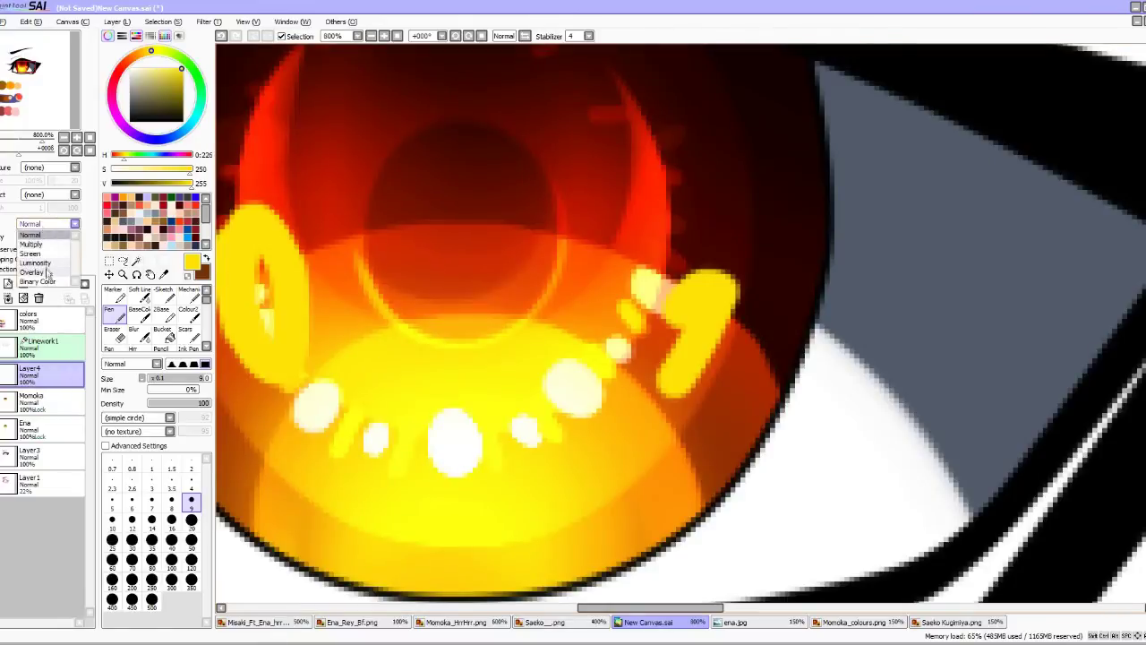
{"action": "left_click", "coordinate": [40, 245]}
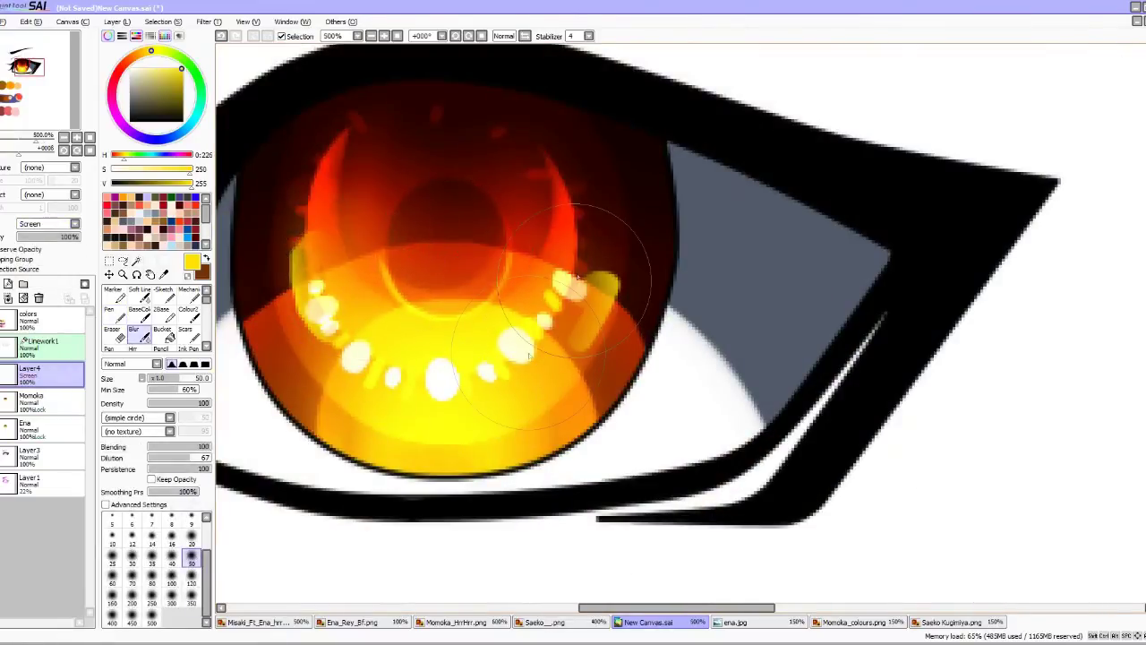
{"action": "scroll", "coordinate": [528, 356], "scroll_direction": "down", "scroll_amount": 7}
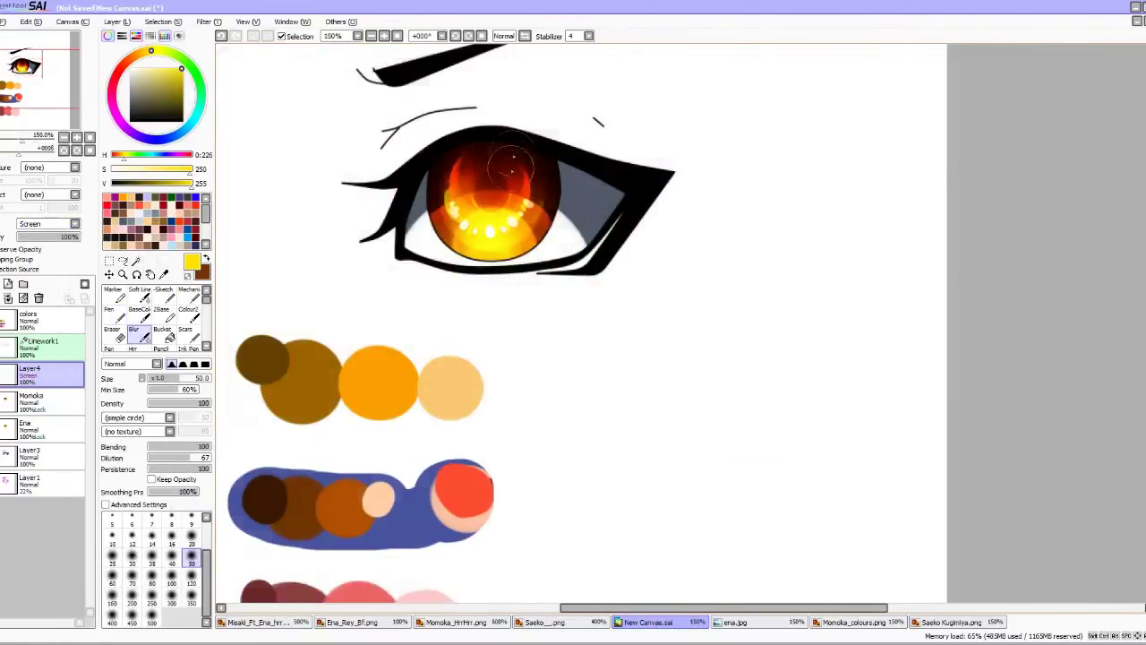
{"action": "left_click", "coordinate": [38, 298]}
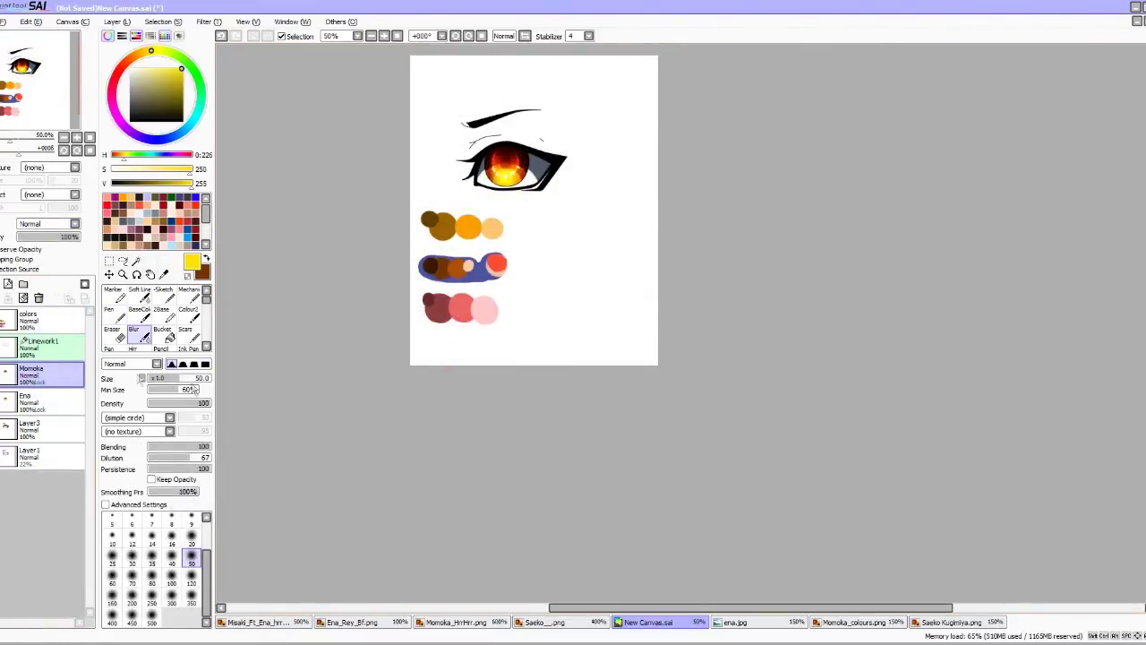
Hide the Momoka and Ena iris layers and add a new layer above Momoka.
{"action": "left_click", "coordinate": [1, 380]}
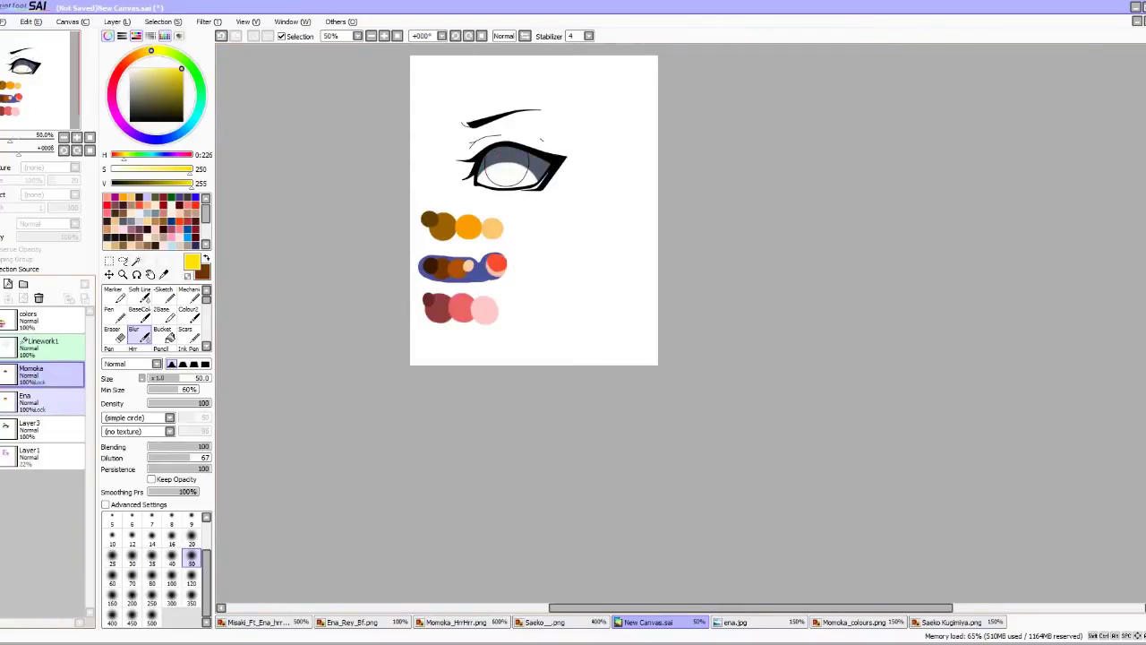
{"action": "left_click", "coordinate": [1, 405]}
{"action": "left_click", "coordinate": [1, 379]}
{"action": "left_click", "coordinate": [1, 379]}
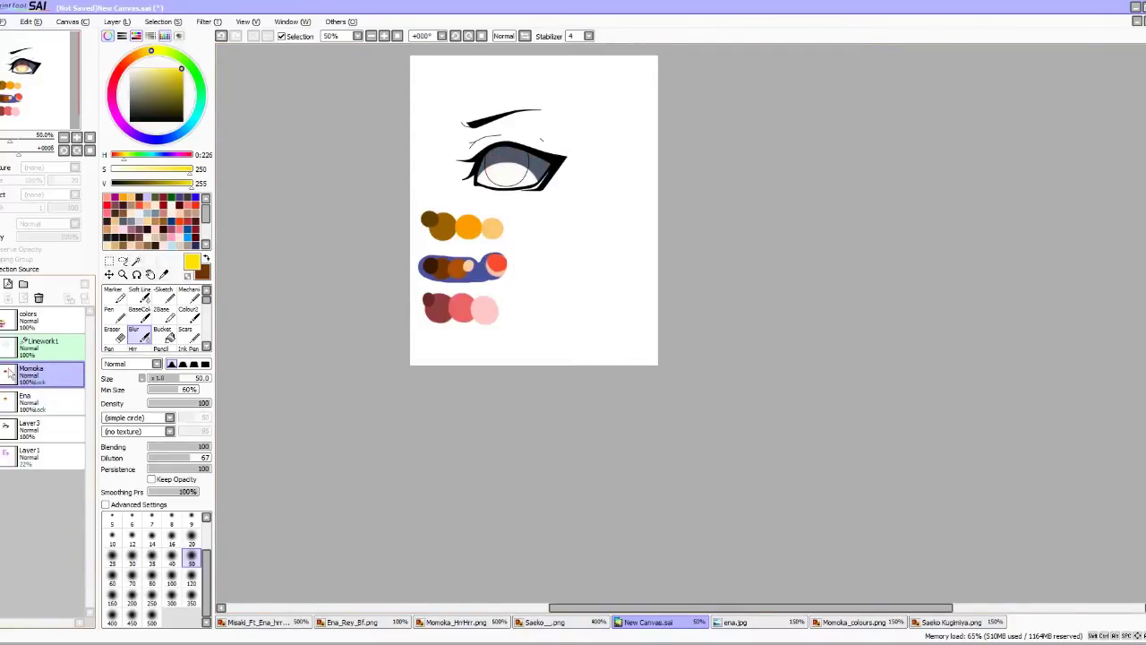
{"action": "left_click", "coordinate": [8, 283]}
Pick the dark red and coral from the third palette row and fill the empty iris with the dark red using the Bucket.
{"action": "scroll", "coordinate": [394, 468], "scroll_direction": "up", "scroll_amount": 2}
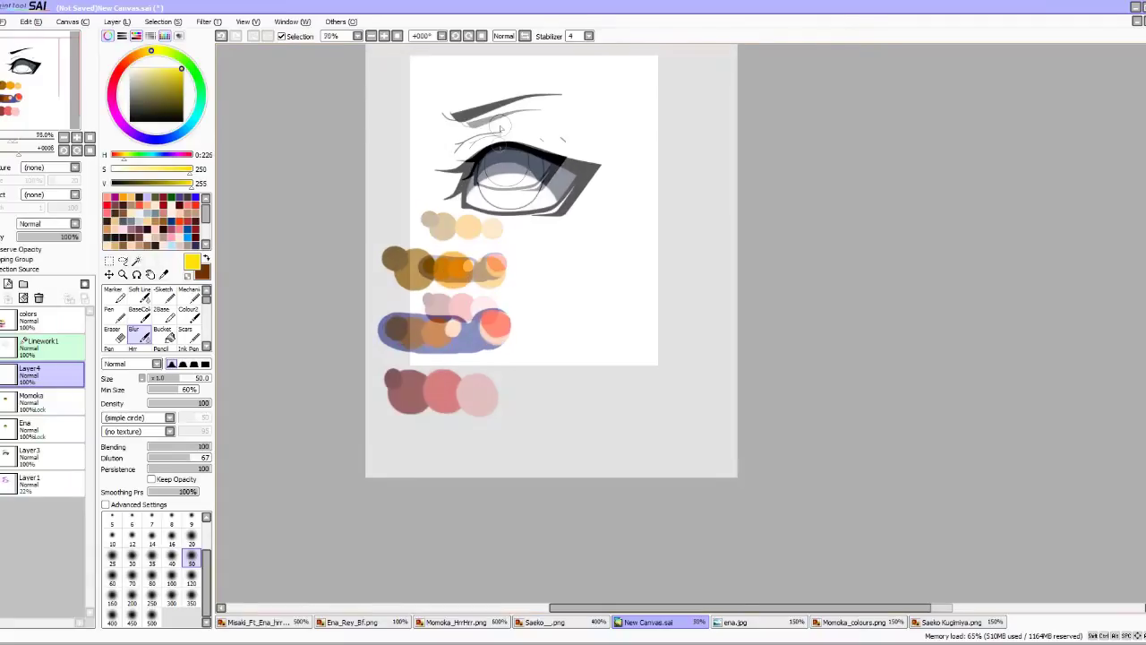
{"action": "scroll", "coordinate": [394, 468], "scroll_direction": "up", "scroll_amount": 2}
{"action": "key", "text": "i"}
{"action": "left_click", "coordinate": [390, 470]}
{"action": "left_click", "coordinate": [207, 258]}
{"action": "scroll", "coordinate": [611, 267], "scroll_direction": "down", "scroll_amount": 4}
{"action": "scroll", "coordinate": [618, 189], "scroll_direction": "up", "scroll_amount": 3}
{"action": "left_click", "coordinate": [478, 572]}
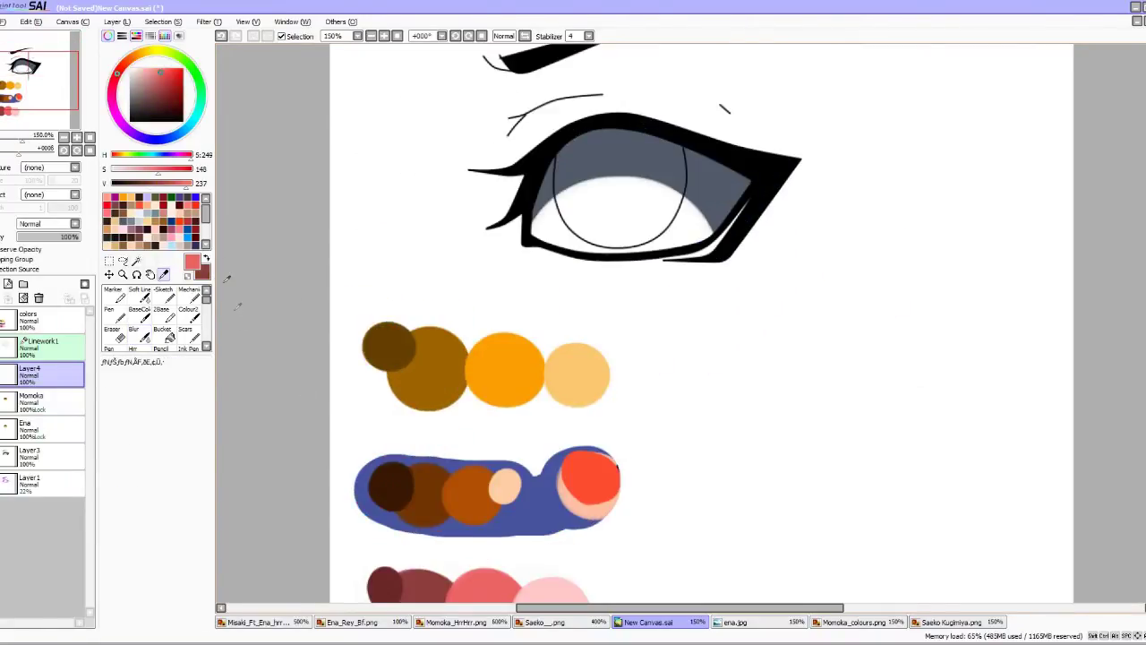
{"action": "left_click", "coordinate": [162, 334]}
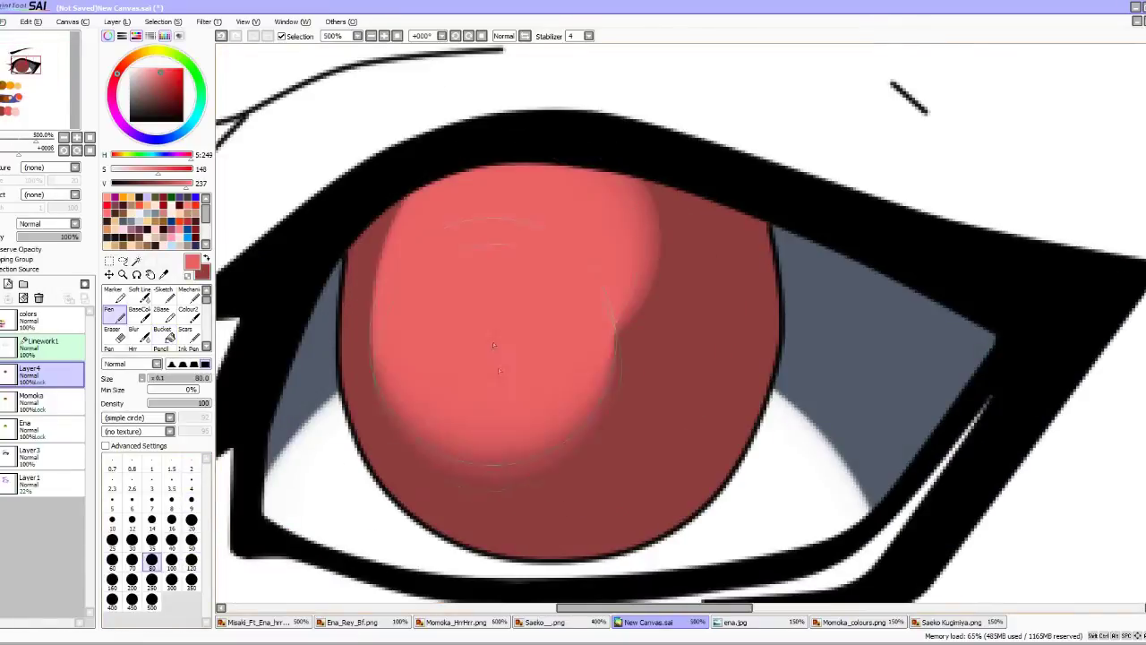
Paint the inner iris coral with a size 80 Pen, leaving a dark red rim, and add a dark oval pupil in its centre.
{"action": "left_click_drag", "start_coordinate": [498, 367], "coordinate": [510, 352]}
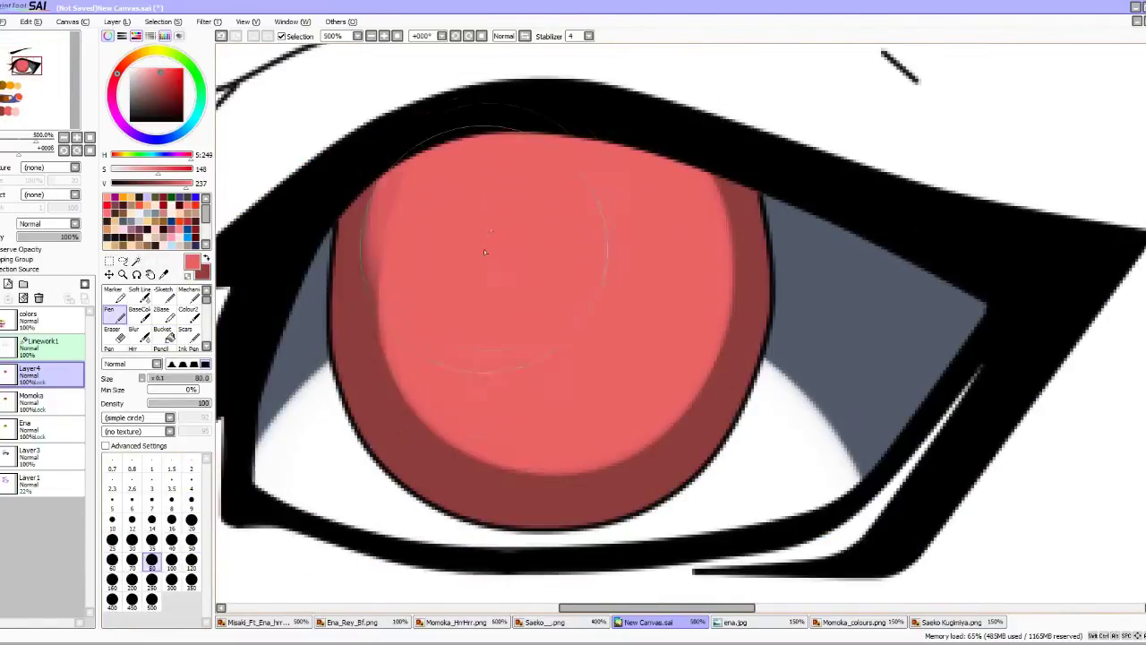
{"action": "left_click", "coordinate": [152, 540]}
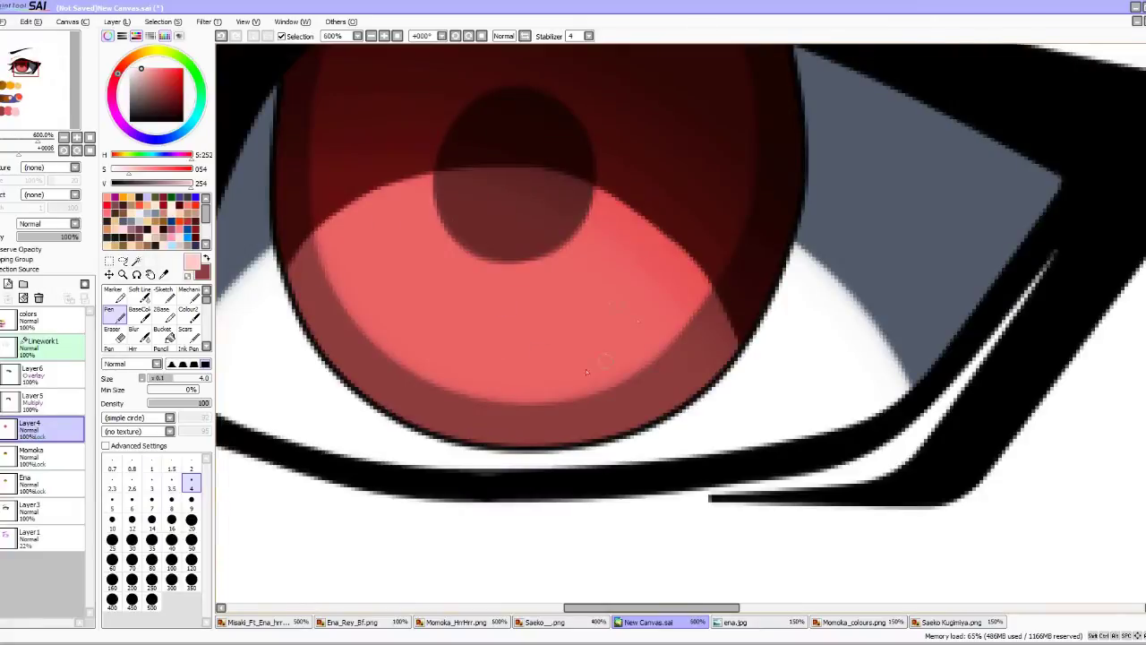
Paint an arc of pale pink oval and round highlight spots around the pupil with a size 4 Pen.
{"action": "left_click_drag", "start_coordinate": [503, 307], "coordinate": [496, 357]}
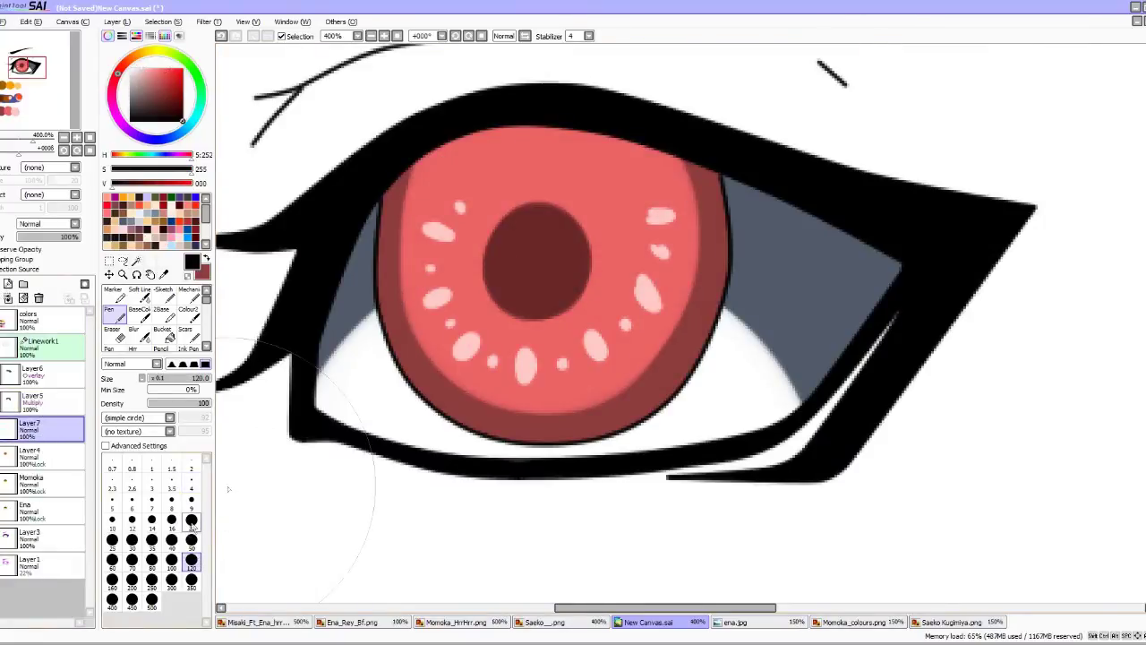
Paint a black shadow over the top and right side of the iris and blend it as a blurred Overlay layer.
{"action": "mouse_move", "coordinate": [422, 127]}
{"action": "left_mouse_down"}
{"action": "mouse_move", "coordinate": [395, 97]}
{"action": "mouse_move", "coordinate": [431, 90]}
{"action": "mouse_move", "coordinate": [634, 156]}
{"action": "mouse_move", "coordinate": [706, 406]}
{"action": "mouse_move", "coordinate": [612, 492]}
{"action": "mouse_move", "coordinate": [659, 419]}
{"action": "mouse_move", "coordinate": [684, 259]}
{"action": "mouse_move", "coordinate": [534, 112]}
{"action": "mouse_move", "coordinate": [391, 135]}
{"action": "left_mouse_up"}
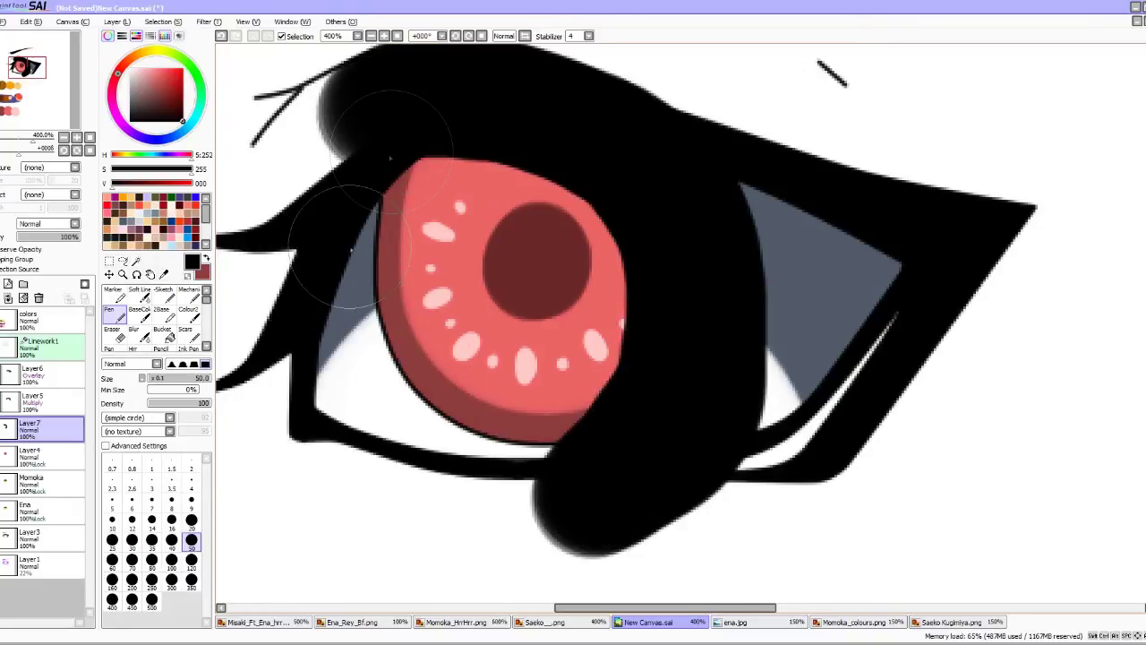
{"action": "left_click", "coordinate": [45, 230]}
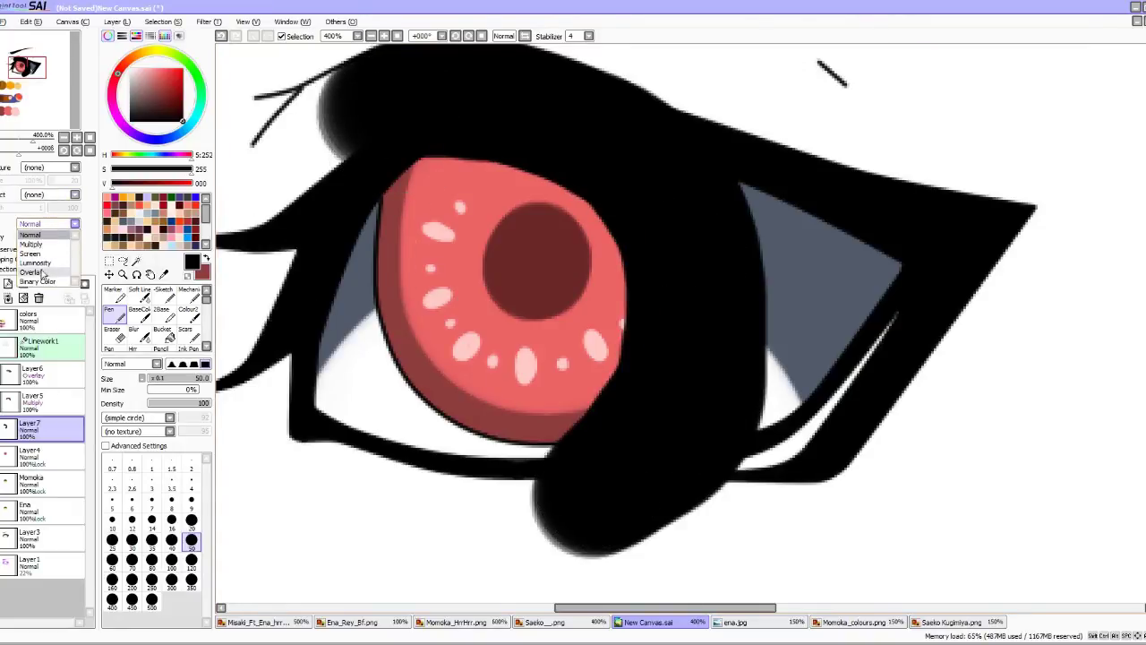
{"action": "left_click", "coordinate": [41, 273]}
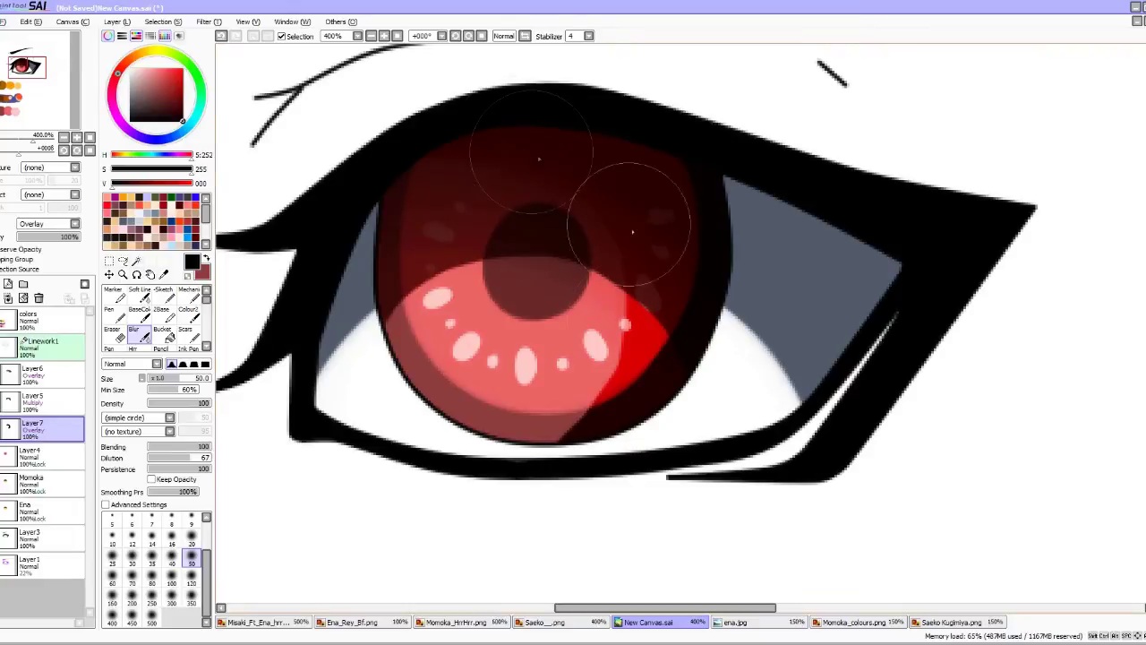
{"action": "scroll", "coordinate": [488, 195], "scroll_direction": "down", "scroll_amount": 6}
{"action": "scroll", "coordinate": [614, 377], "scroll_direction": "up", "scroll_amount": 2}
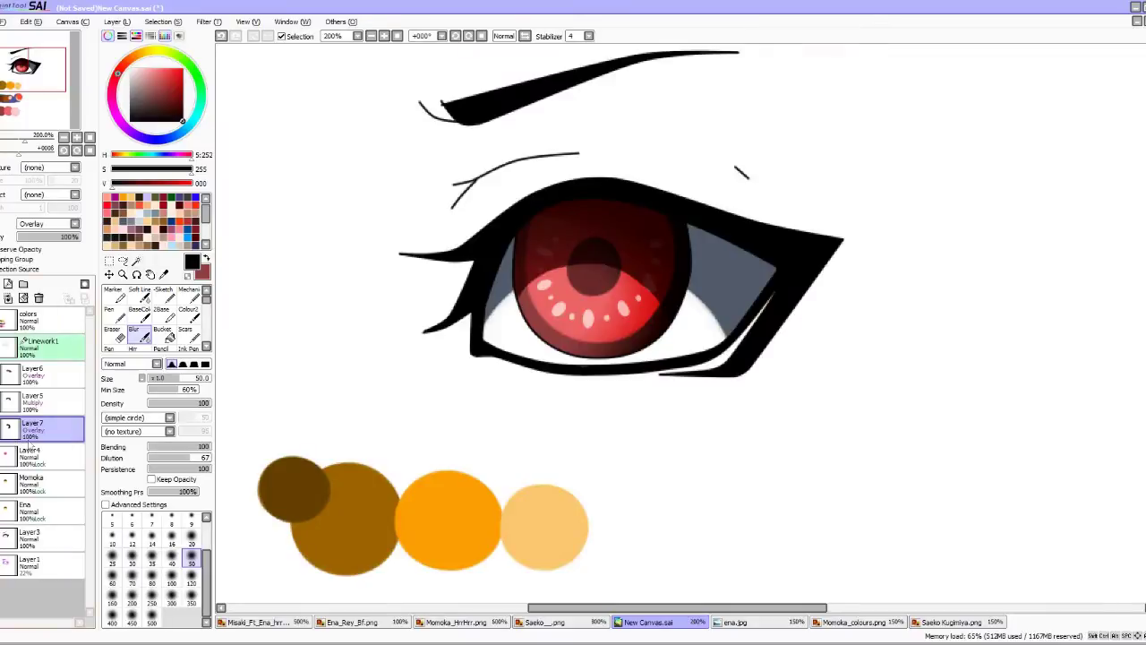
Merge Layer7 and Layer5 down into the iris layer and brighten the lower iris with a soft white Overlay glow.
{"action": "left_click", "coordinate": [8, 298]}
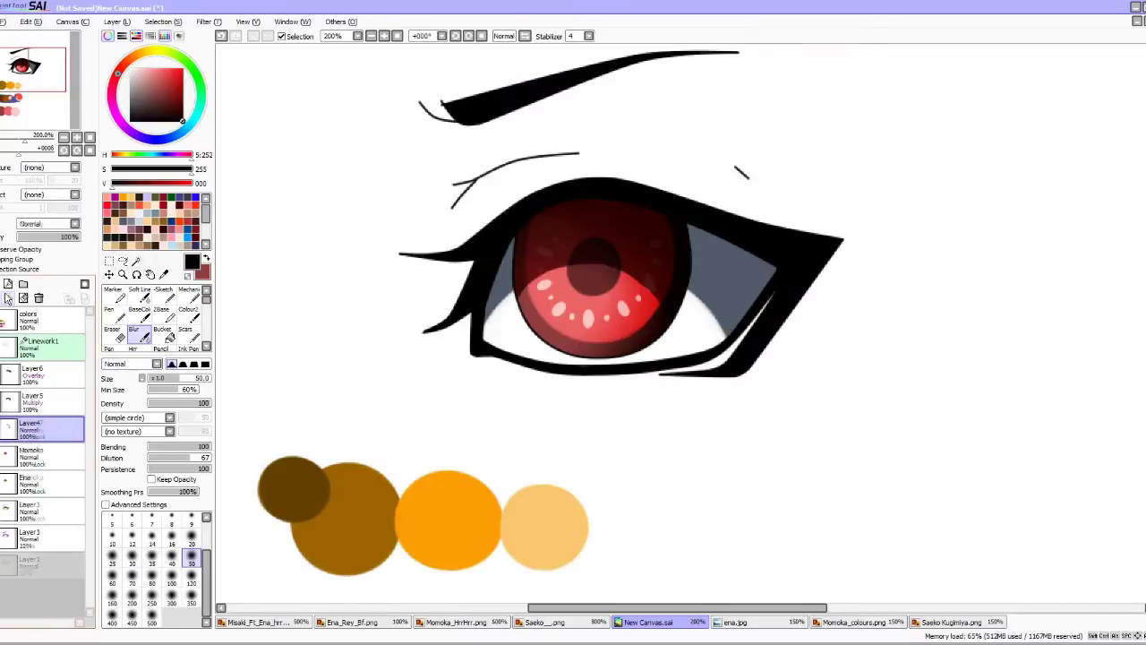
{"action": "left_click", "coordinate": [43, 403]}
{"action": "left_click", "coordinate": [8, 297]}
{"action": "left_click", "coordinate": [38, 374]}
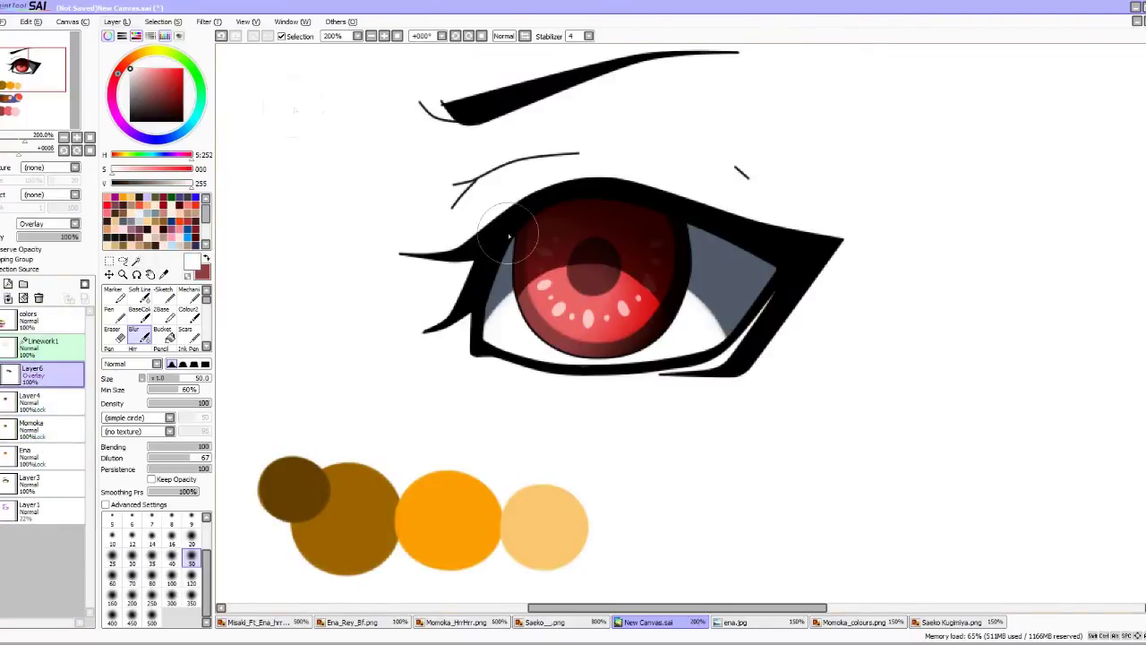
{"action": "scroll", "coordinate": [448, 250], "scroll_direction": "up", "scroll_amount": 3}
{"action": "scroll", "coordinate": [445, 251], "scroll_direction": "down", "scroll_amount": 5}
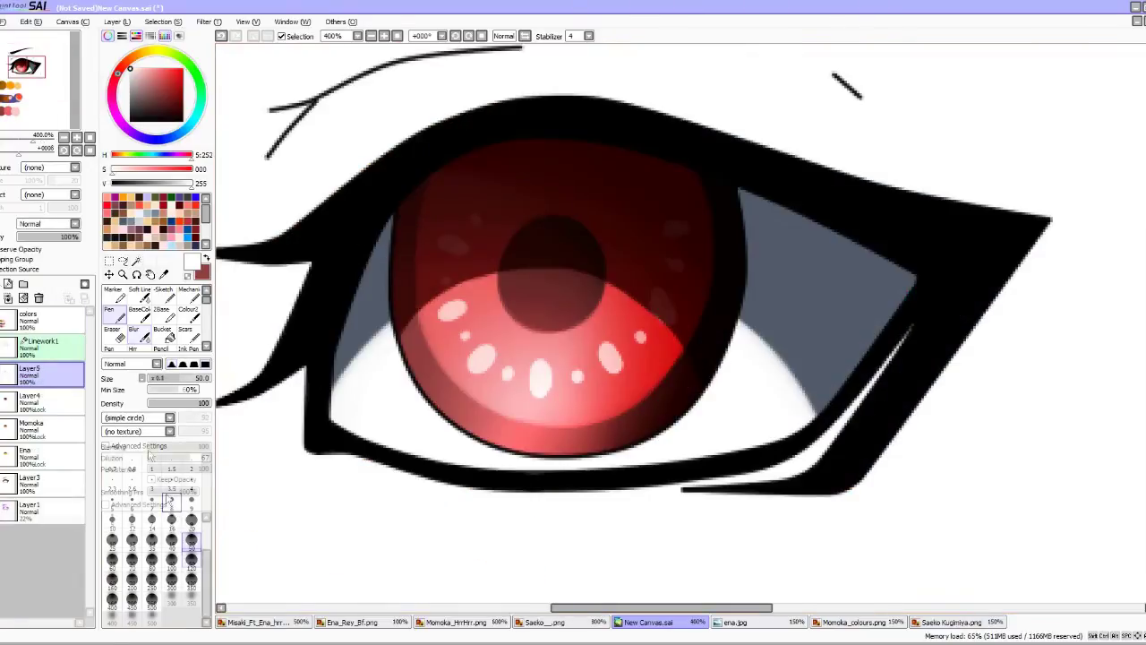
Paint a thin white arc beneath the pupil and extra white spots among the iris highlights with a size 4 Pen on an Overlay layer.
{"action": "scroll", "coordinate": [600, 361], "scroll_direction": "up", "scroll_amount": 5}
{"action": "key", "text": "e"}
{"action": "left_click_drag", "start_coordinate": [502, 206], "coordinate": [627, 259]}
{"action": "key", "text": "n"}
{"action": "scroll", "coordinate": [509, 221], "scroll_direction": "down", "scroll_amount": 2}
{"action": "left_click", "coordinate": [191, 484]}
{"action": "scroll", "coordinate": [397, 454], "scroll_direction": "up", "scroll_amount": 2}
{"action": "left_click_drag", "start_coordinate": [381, 462], "coordinate": [417, 445]}
{"action": "scroll", "coordinate": [400, 245], "scroll_direction": "down", "scroll_amount": 3}
{"action": "scroll", "coordinate": [410, 194], "scroll_direction": "up", "scroll_amount": 2}
{"action": "scroll", "coordinate": [663, 223], "scroll_direction": "down", "scroll_amount": 1}
{"action": "left_click", "coordinate": [663, 359]}
{"action": "left_click", "coordinate": [535, 481]}
{"action": "left_click", "coordinate": [465, 493]}
{"action": "left_click", "coordinate": [378, 488]}
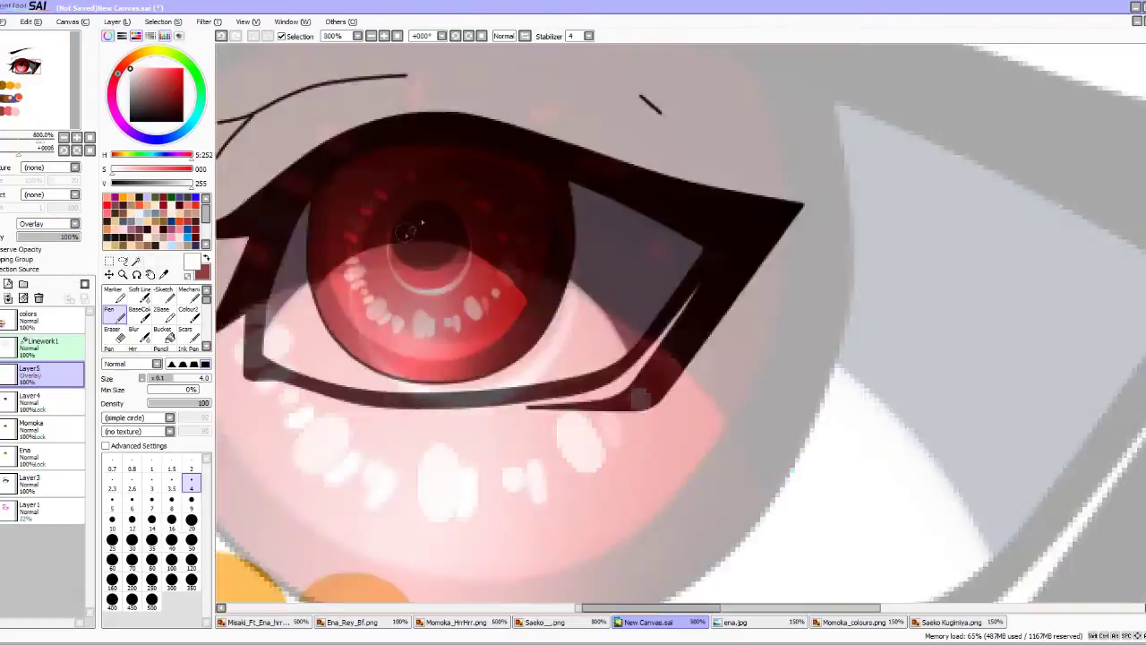
Merge the white highlights into the iris layer and paint coral over the pupil area on a new layer with a size 50 Pen.
{"action": "scroll", "coordinate": [421, 223], "scroll_direction": "down", "scroll_amount": 2}
{"action": "left_click", "coordinate": [23, 298]}
{"action": "left_click", "coordinate": [8, 284]}
{"action": "left_click", "coordinate": [439, 391], "text": "alt"}
{"action": "scroll", "coordinate": [456, 235], "scroll_direction": "up", "scroll_amount": 2}
{"action": "left_click", "coordinate": [191, 542]}
{"action": "scroll", "coordinate": [456, 235], "scroll_direction": "up", "scroll_amount": 2}
{"action": "mouse_move", "coordinate": [445, 232]}
{"action": "left_mouse_down"}
{"action": "mouse_move", "coordinate": [577, 263]}
{"action": "mouse_move", "coordinate": [595, 235]}
{"action": "left_mouse_up"}
{"action": "key", "text": "minus"}
{"action": "mouse_move", "coordinate": [439, 228]}
{"action": "left_mouse_down"}
{"action": "mouse_move", "coordinate": [455, 325]}
{"action": "mouse_move", "coordinate": [533, 313]}
{"action": "left_mouse_up"}
Set the coral layer to Luminosity and soften its edges with a size 50 Blur brush.
{"action": "left_click", "coordinate": [49, 224]}
{"action": "left_click", "coordinate": [45, 285]}
{"action": "left_click", "coordinate": [139, 334]}
{"action": "scroll", "coordinate": [475, 208], "scroll_direction": "down", "scroll_amount": 6}
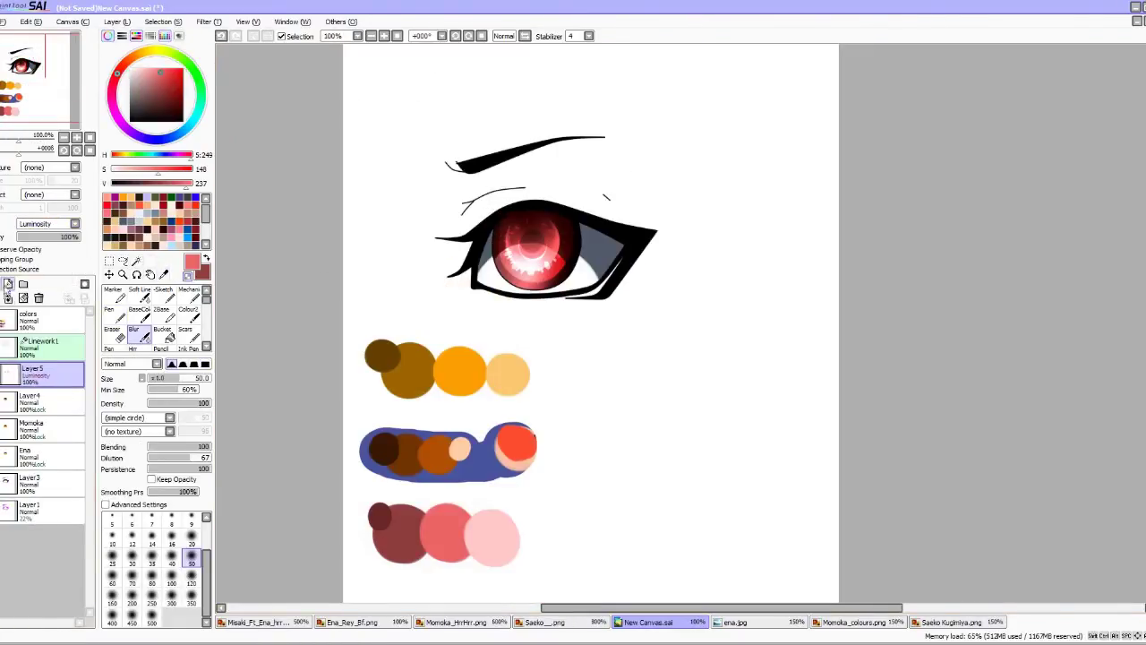
Merge the Luminosity layer into the red iris layer and rename that layer Saeko.
{"action": "left_click", "coordinate": [8, 298]}
{"action": "double_click", "coordinate": [36, 375]}
{"action": "type", "text": "Saeko"}
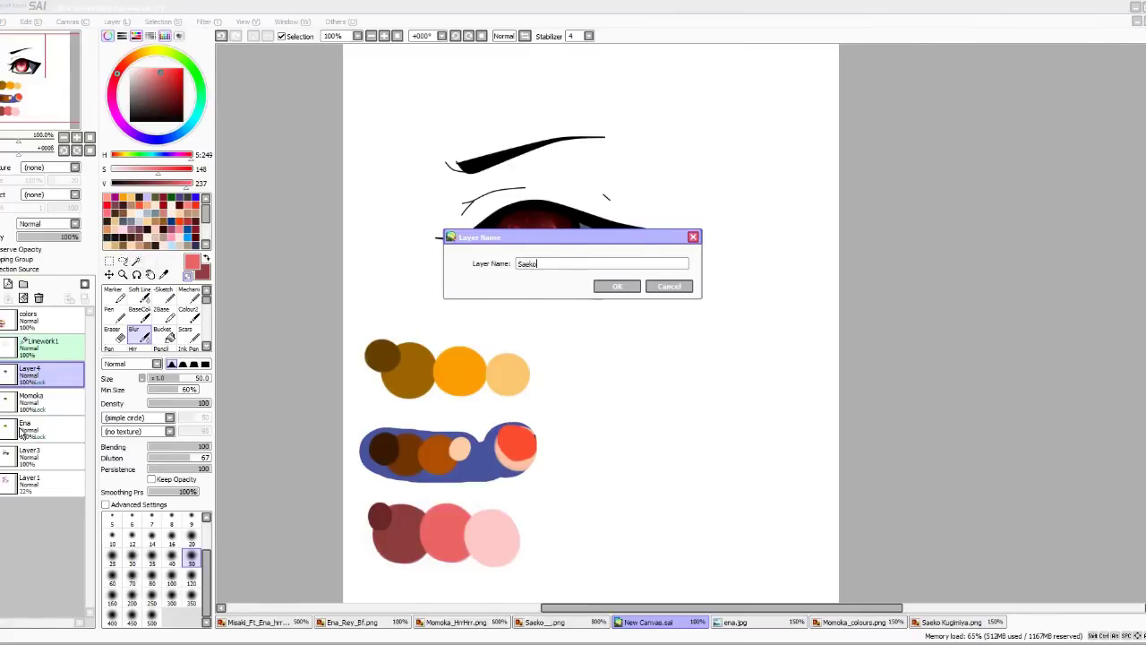
{"action": "key", "text": "Return"}
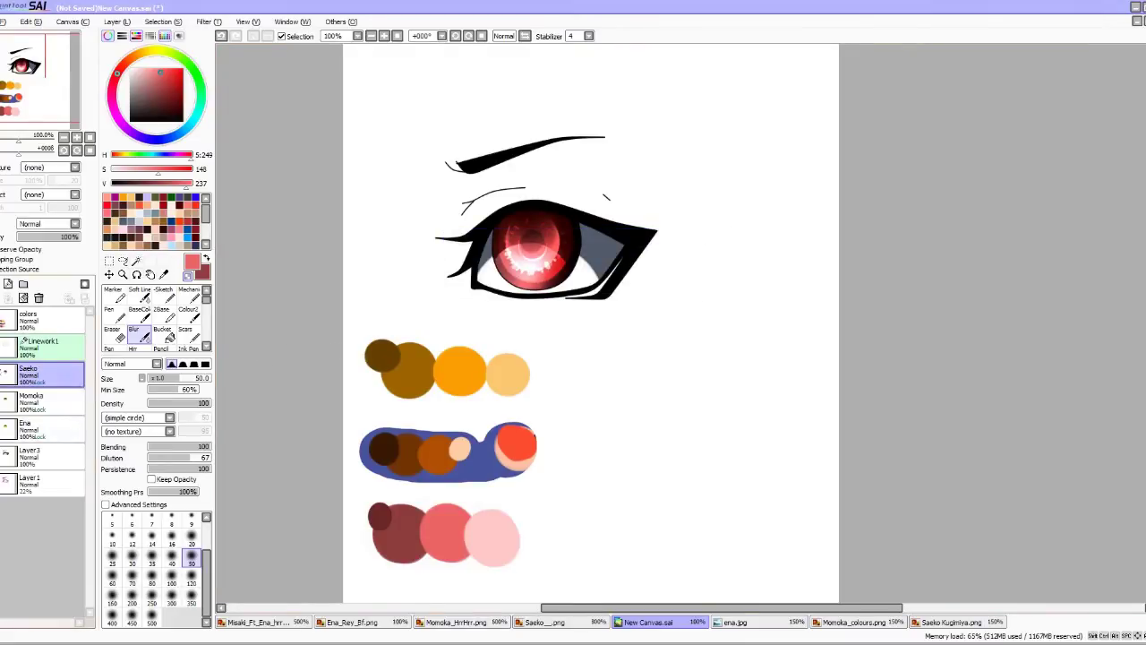
Hide the Saeko iris and collect the Saeko, Momoka and Ena layers in a new collapsed layer set.
{"action": "left_click", "coordinate": [1, 375]}
{"action": "left_click", "coordinate": [24, 284]}
{"action": "left_click_drag", "start_coordinate": [24, 466], "coordinate": [60, 382]}
{"action": "left_click", "coordinate": [7, 374]}
Open the reference picture tabelle.jpg from the gemalte bilder folder.
{"action": "key", "text": "alt+space"}
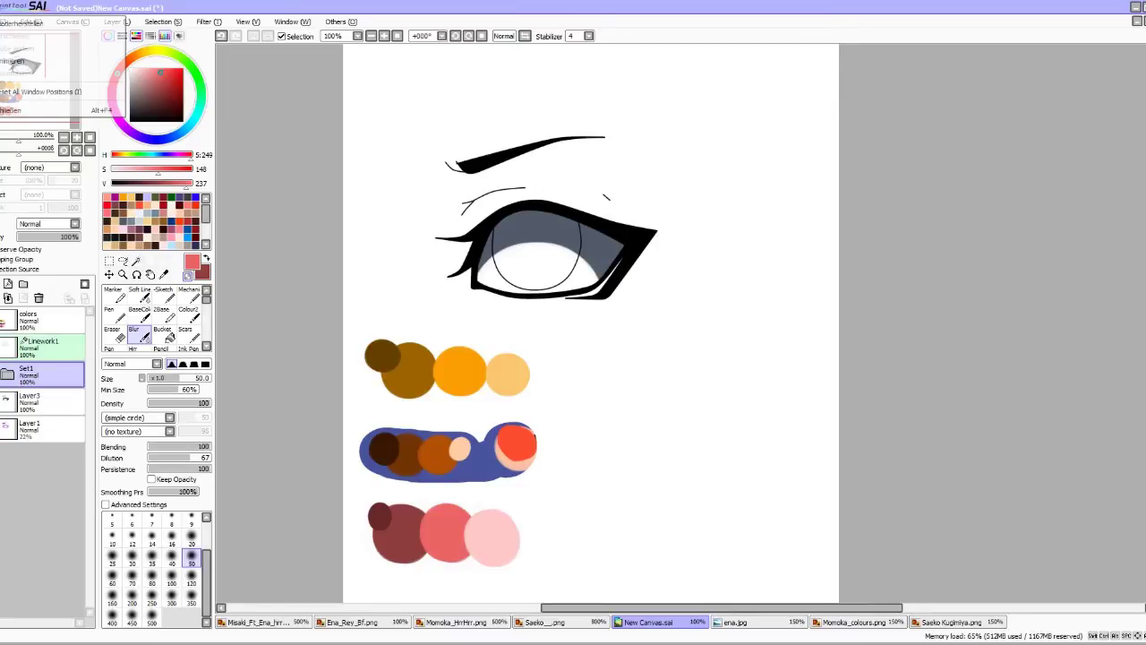
{"action": "left_click", "coordinate": [13, 22]}
{"action": "left_click", "coordinate": [18, 54]}
{"action": "left_click_drag", "start_coordinate": [87, 164], "coordinate": [94, 102]}
{"action": "left_click", "coordinate": [66, 102]}
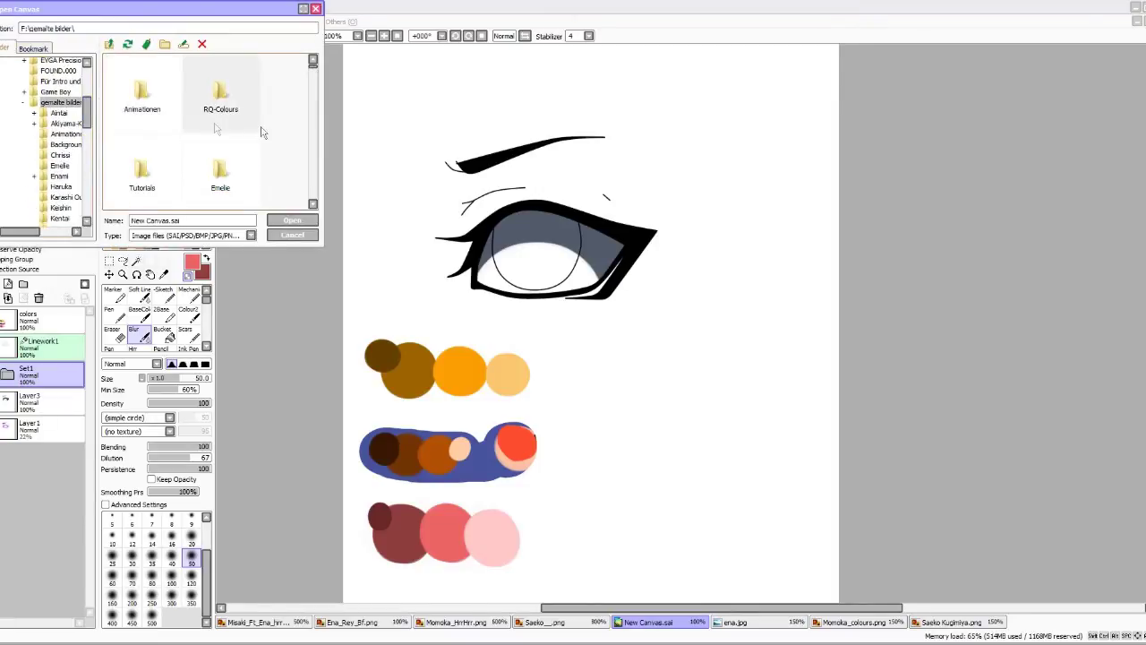
{"action": "scroll", "coordinate": [288, 128], "scroll_direction": "down", "scroll_amount": 5}
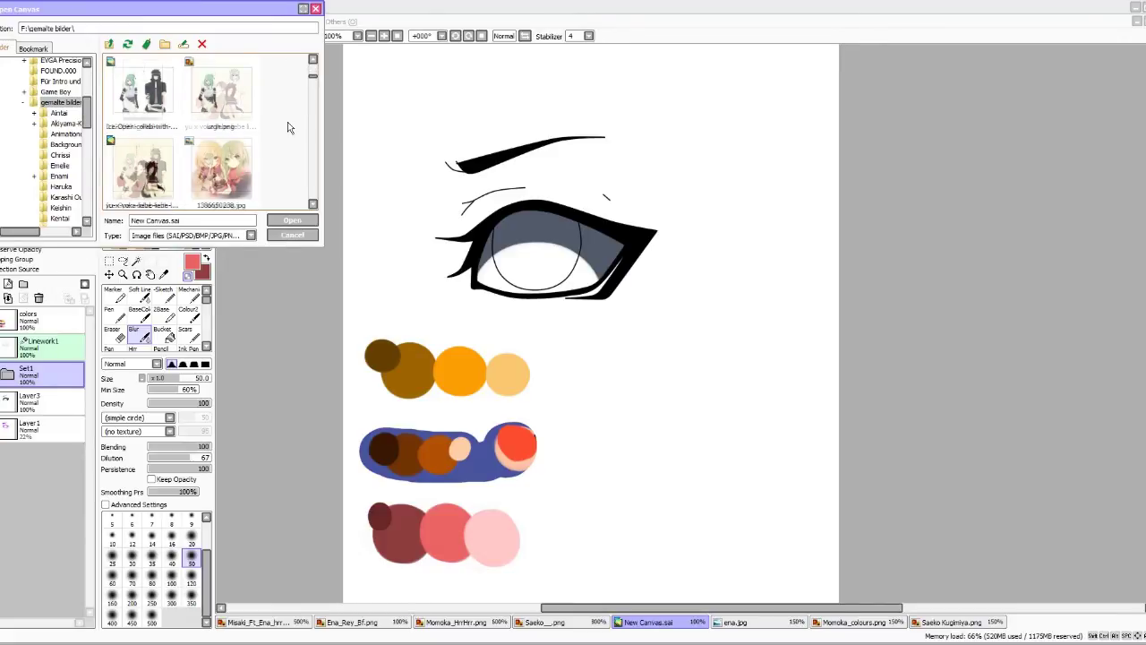
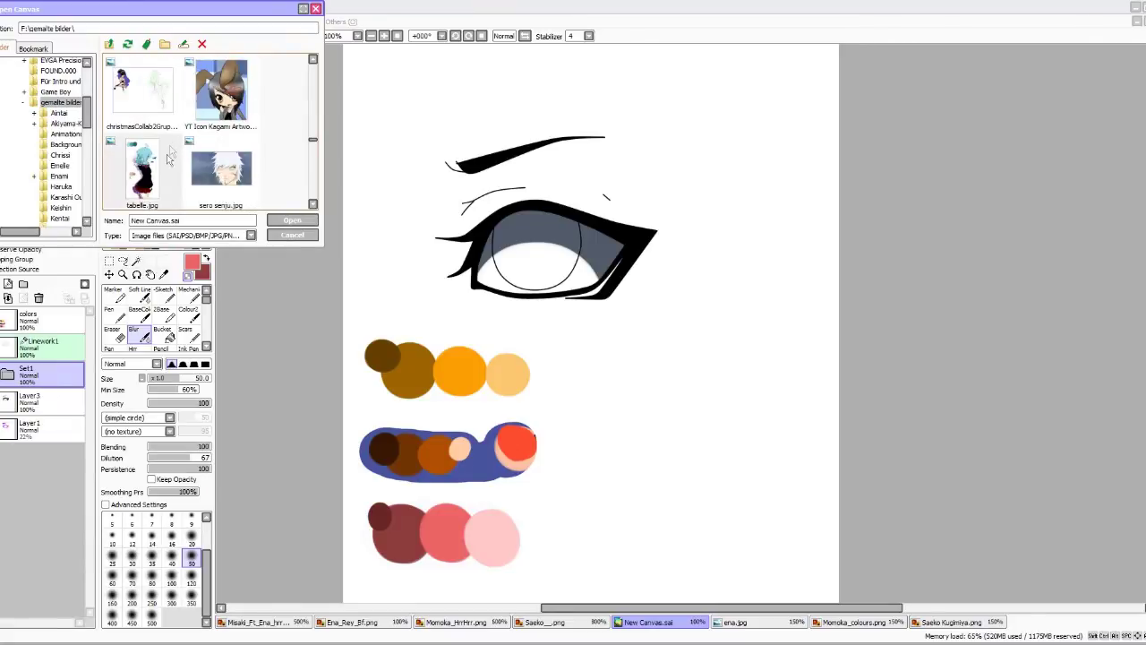
{"action": "key", "text": "Escape"}
{"action": "scroll", "coordinate": [759, 254], "scroll_direction": "up", "scroll_amount": 5}
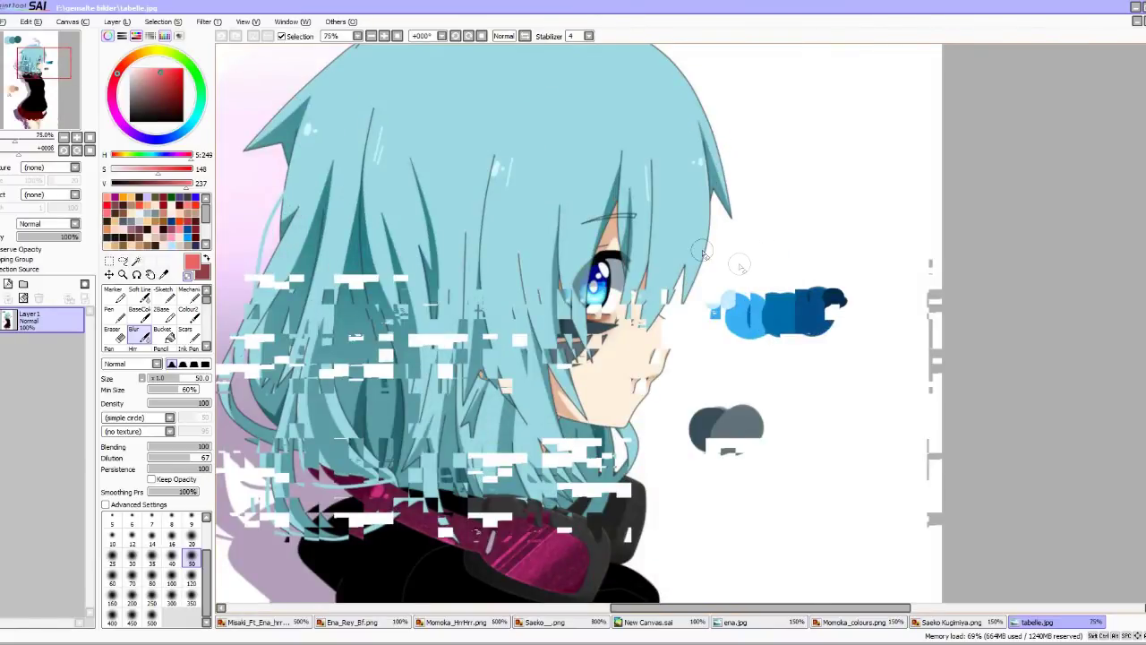
Sample the light blue and the dark blue from the blue palette beside the character in tabelle.jpg.
{"action": "scroll", "coordinate": [704, 255], "scroll_direction": "down", "scroll_amount": 3}
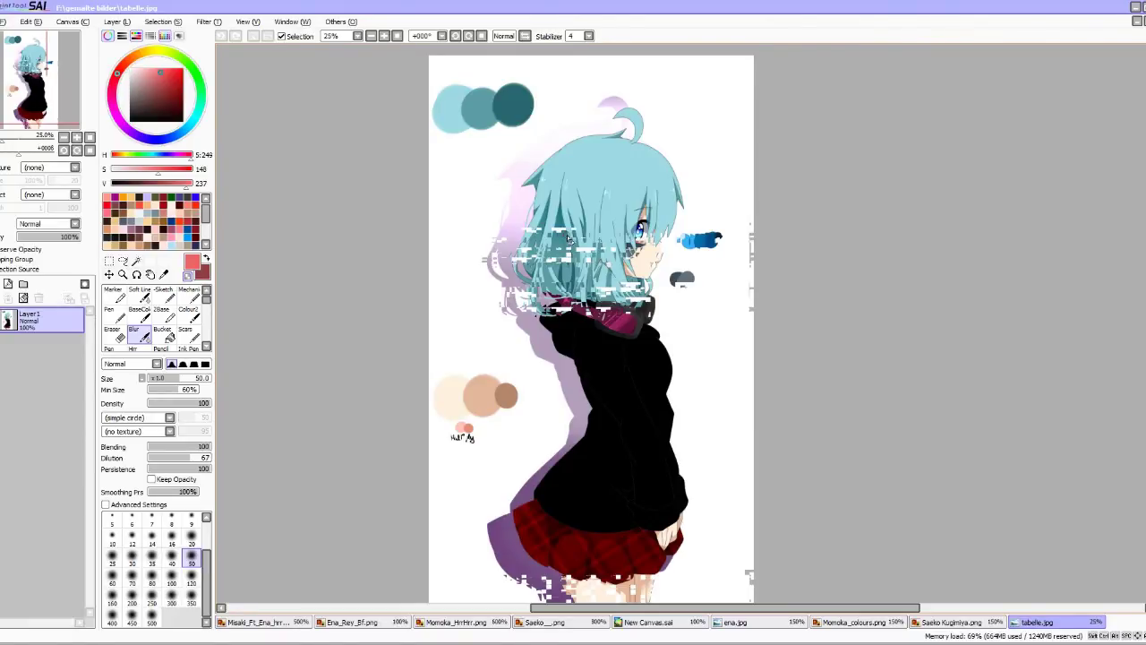
{"action": "scroll", "coordinate": [712, 232], "scroll_direction": "up", "scroll_amount": 5}
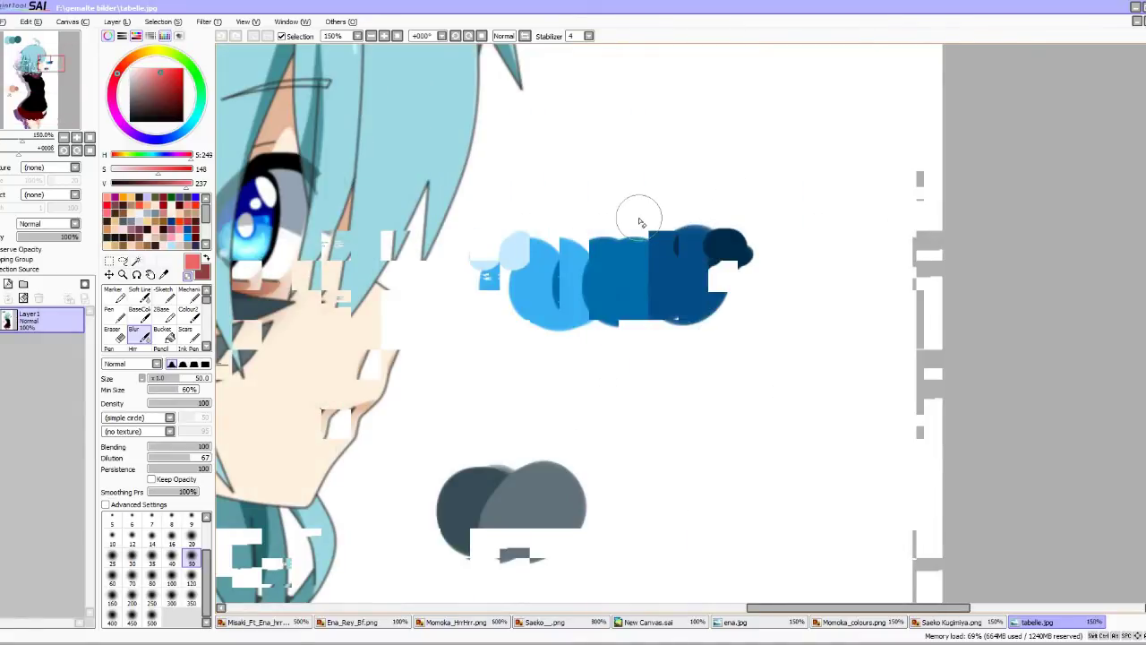
{"action": "scroll", "coordinate": [640, 221], "scroll_direction": "up", "scroll_amount": 5}
{"action": "left_click", "coordinate": [699, 316], "text": "alt"}
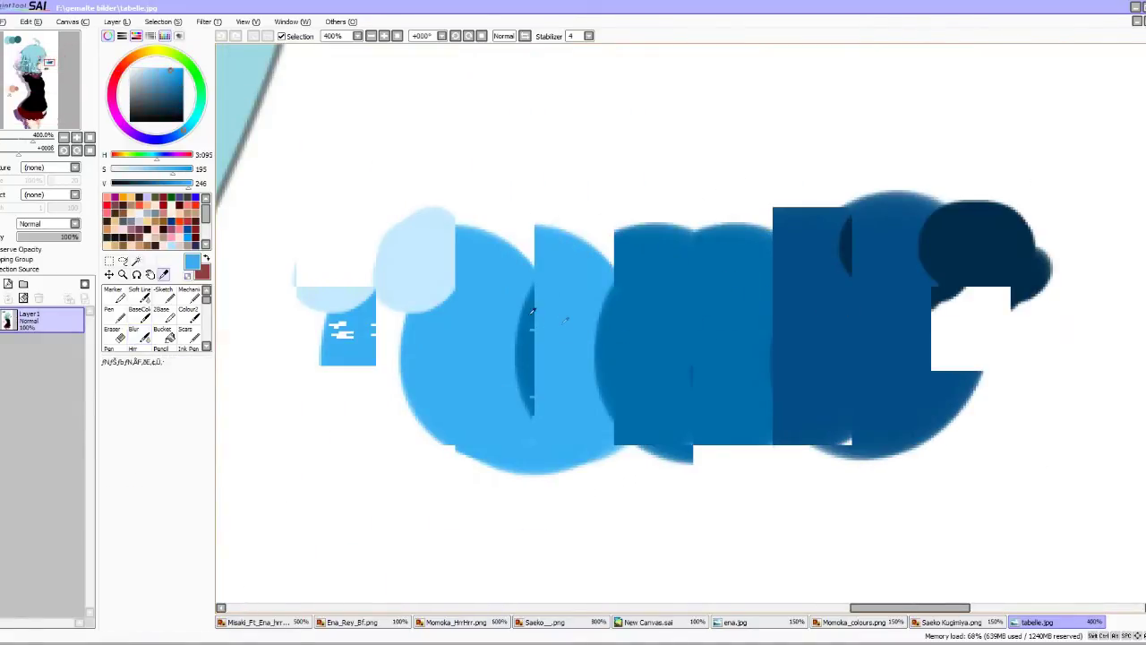
{"action": "left_click", "coordinate": [809, 295], "text": "alt"}
{"action": "scroll", "coordinate": [809, 295], "scroll_direction": "down", "scroll_amount": 5}
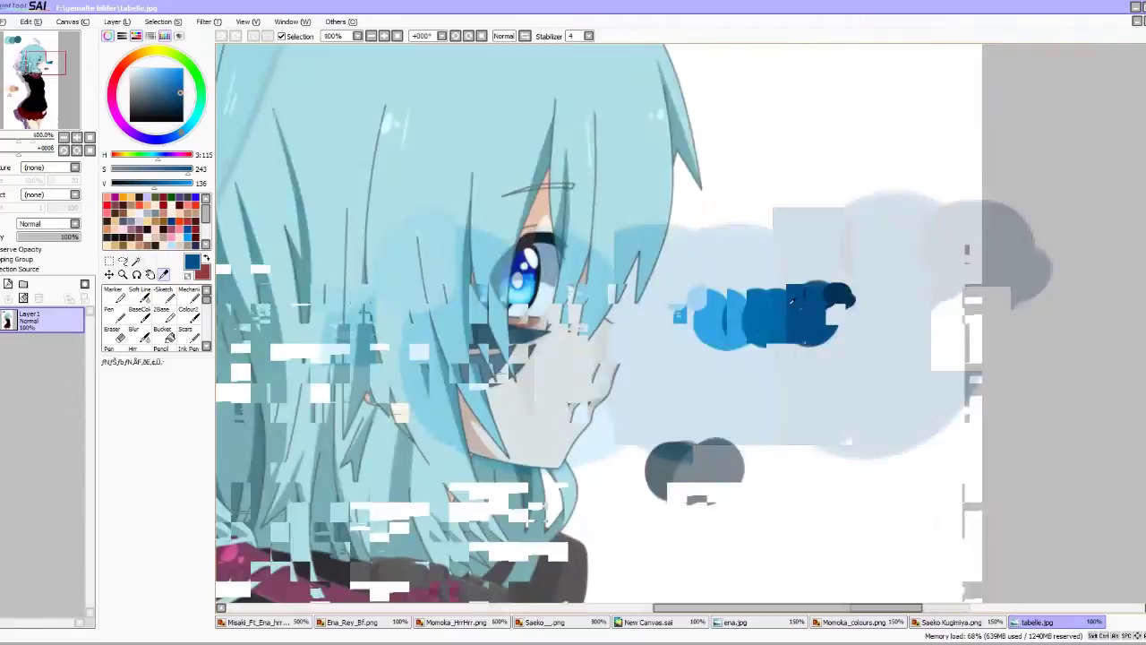
{"action": "scroll", "coordinate": [778, 283], "scroll_direction": "up", "scroll_amount": 1}
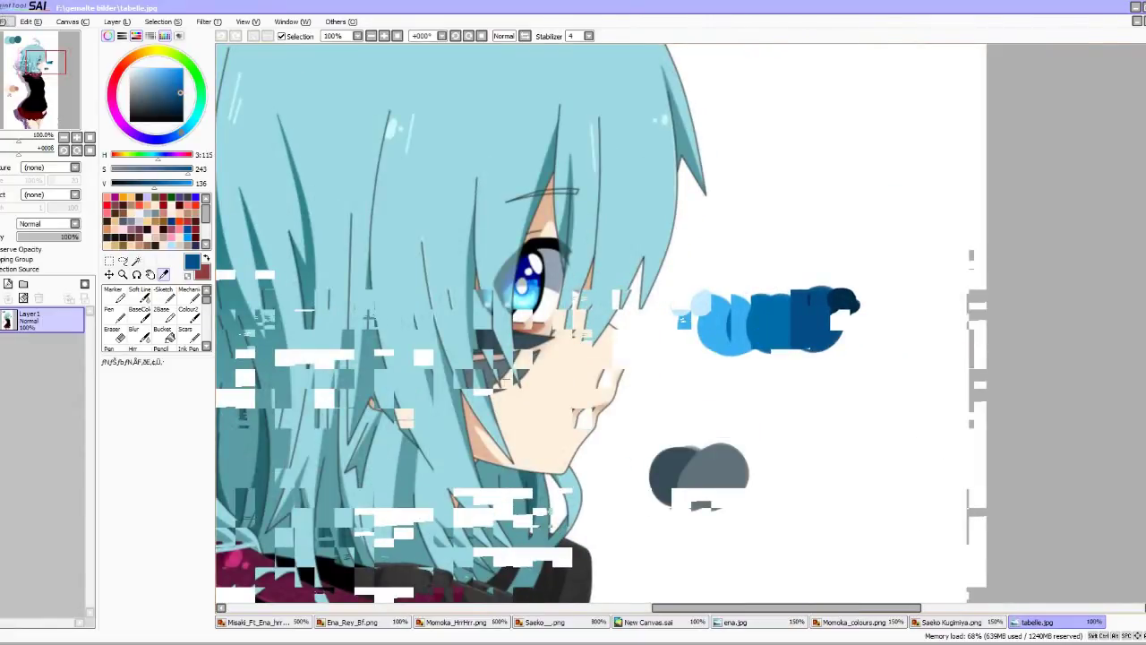
Open the Christmas_Gift_2 portrait from the Enami folder as a second reference.
{"action": "left_click", "coordinate": [5, 21]}
{"action": "left_click", "coordinate": [27, 55]}
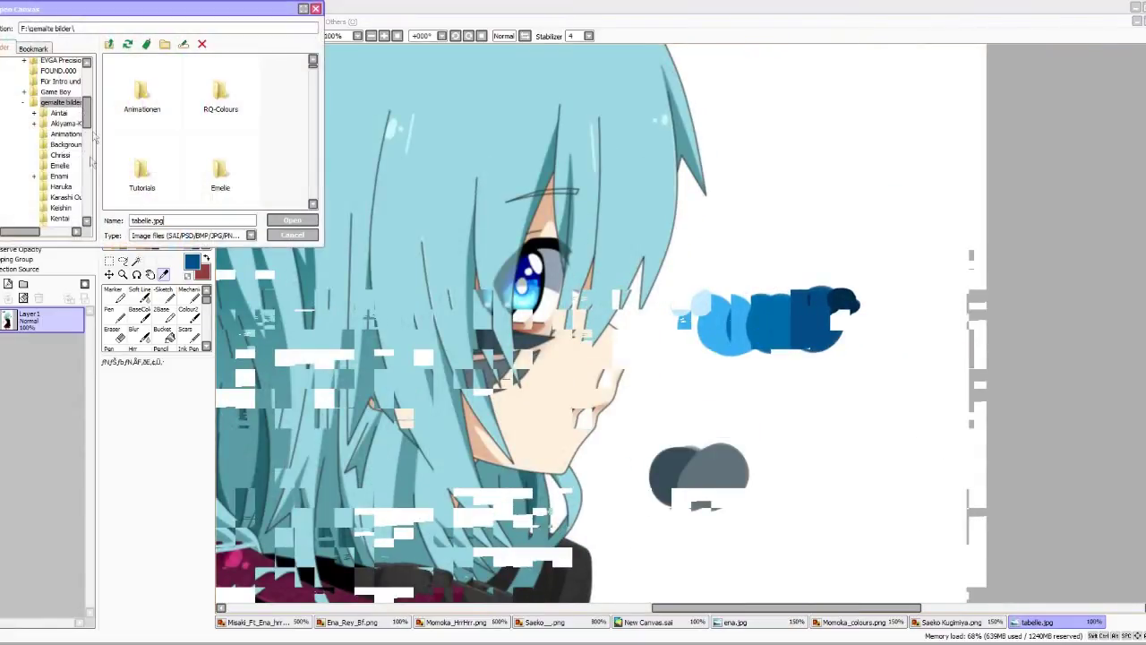
{"action": "left_click", "coordinate": [63, 178]}
{"action": "scroll", "coordinate": [275, 151], "scroll_direction": "down", "scroll_amount": 4}
{"action": "scroll", "coordinate": [275, 151], "scroll_direction": "down", "scroll_amount": 2}
{"action": "double_click", "coordinate": [222, 168]}
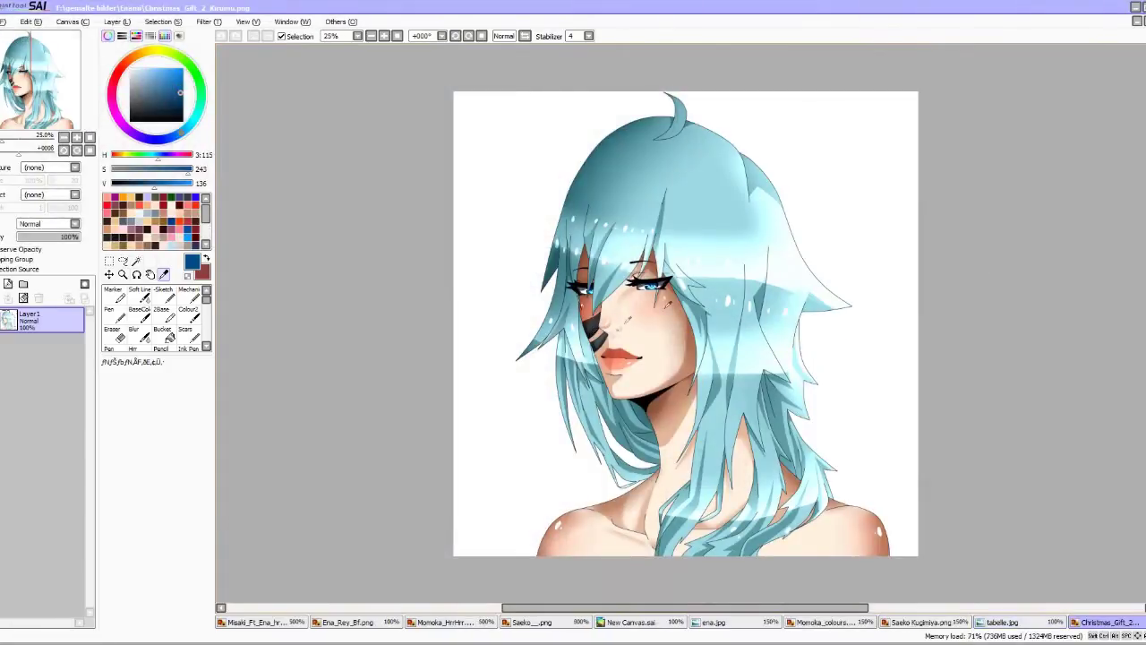
Examine the blue iris shading and highlights in the Christmas_Gift_2 portrait and compare them with the eye and palette in tabelle.jpg.
{"action": "scroll", "coordinate": [515, 355], "scroll_direction": "up", "scroll_amount": 10}
{"action": "scroll", "coordinate": [515, 355], "scroll_direction": "down", "scroll_amount": 5}
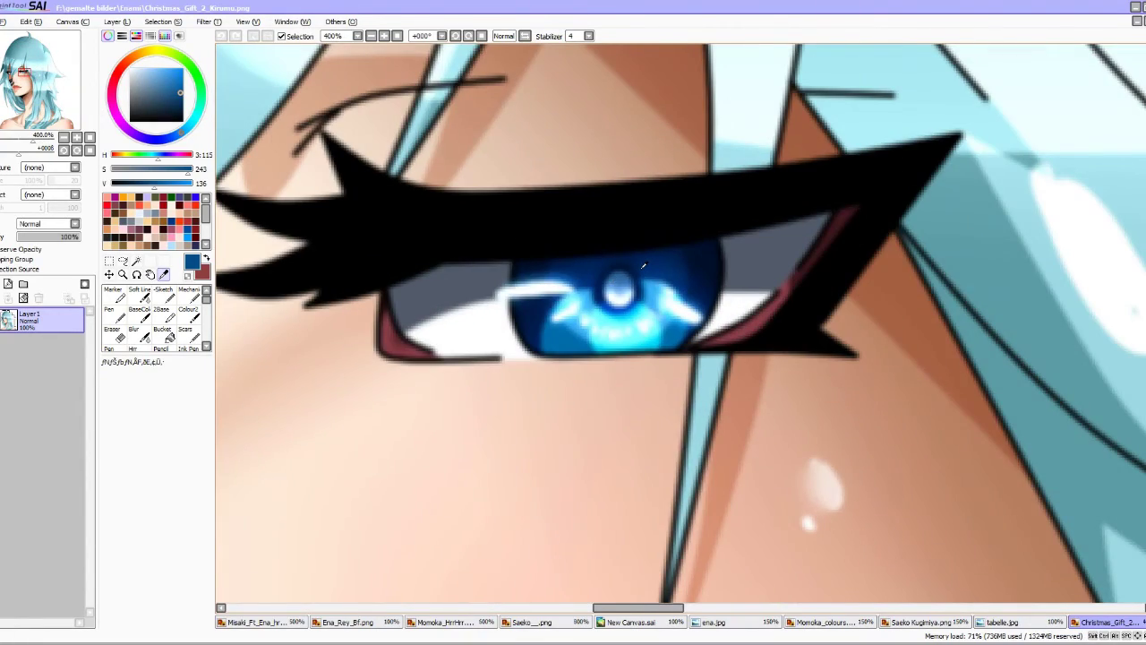
{"action": "scroll", "coordinate": [643, 266], "scroll_direction": "down", "scroll_amount": 4}
{"action": "scroll", "coordinate": [643, 265], "scroll_direction": "up", "scroll_amount": 5}
{"action": "scroll", "coordinate": [659, 283], "scroll_direction": "down", "scroll_amount": 4}
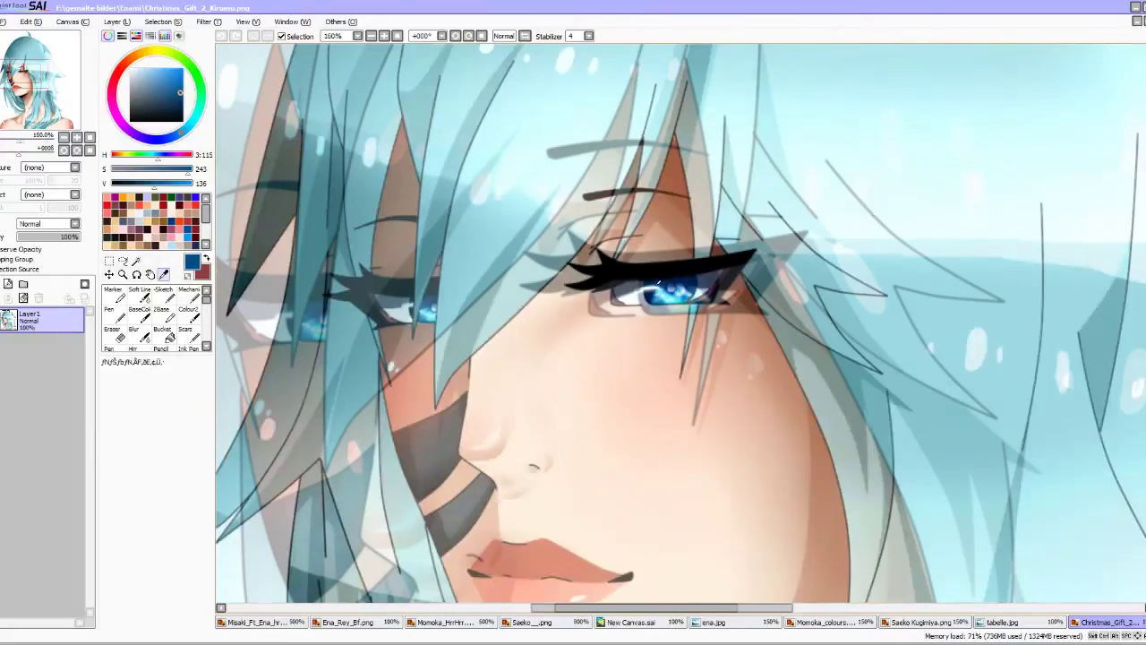
{"action": "scroll", "coordinate": [658, 283], "scroll_direction": "down", "scroll_amount": 5}
{"action": "scroll", "coordinate": [658, 283], "scroll_direction": "up", "scroll_amount": 1}
{"action": "left_click", "coordinate": [1005, 623]}
{"action": "scroll", "coordinate": [672, 282], "scroll_direction": "down", "scroll_amount": 2}
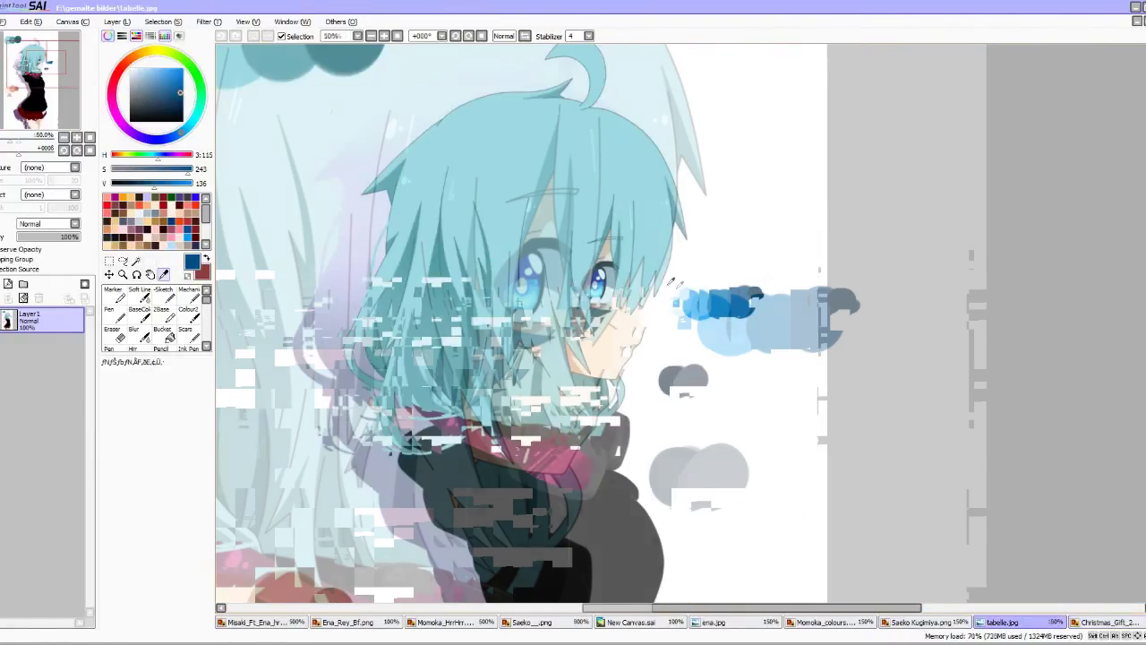
{"action": "scroll", "coordinate": [671, 283], "scroll_direction": "up", "scroll_amount": 5}
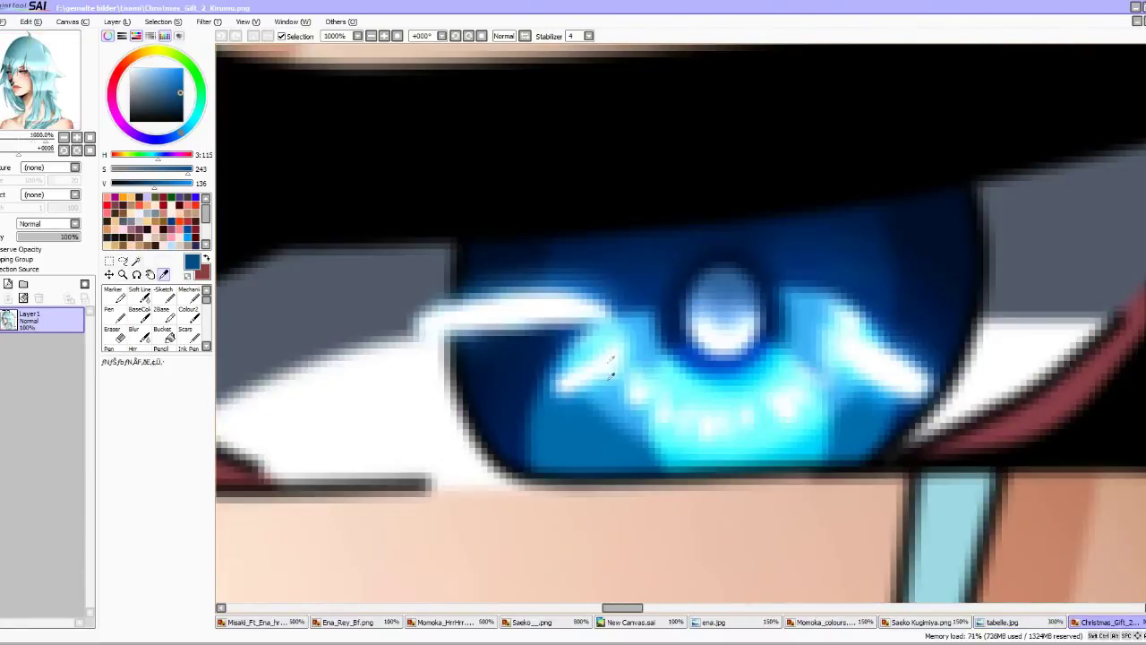
Pick the medium blue and light blue from the tabelle.jpg palette and return to New Canvas.sai.
{"action": "left_click", "coordinate": [994, 621]}
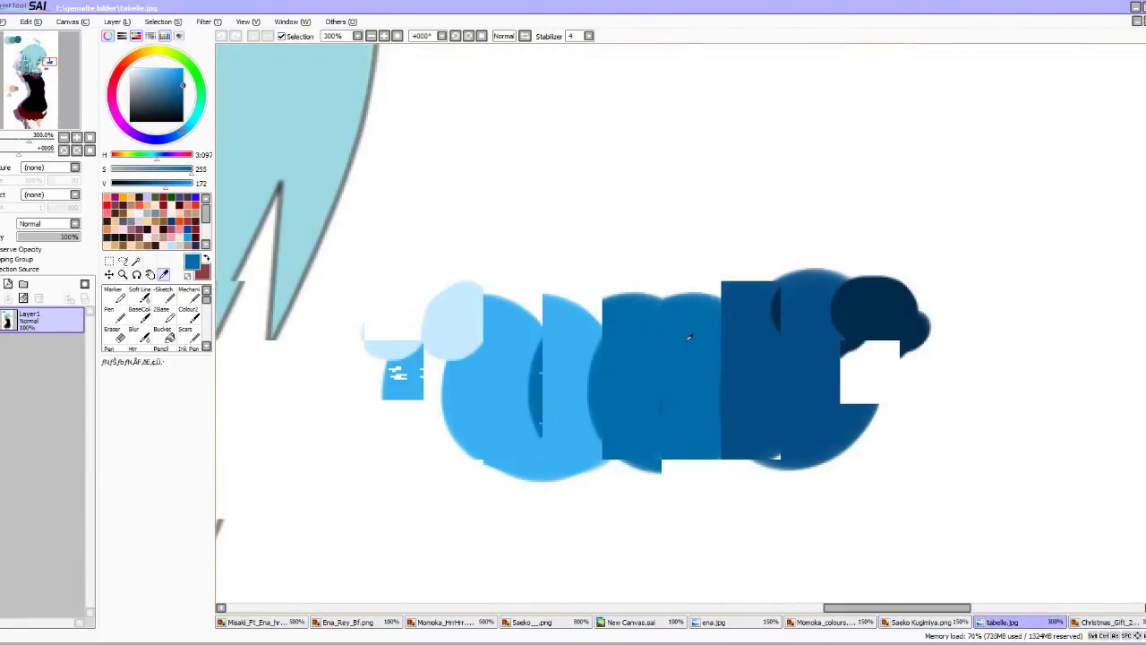
{"action": "left_click", "coordinate": [497, 367]}
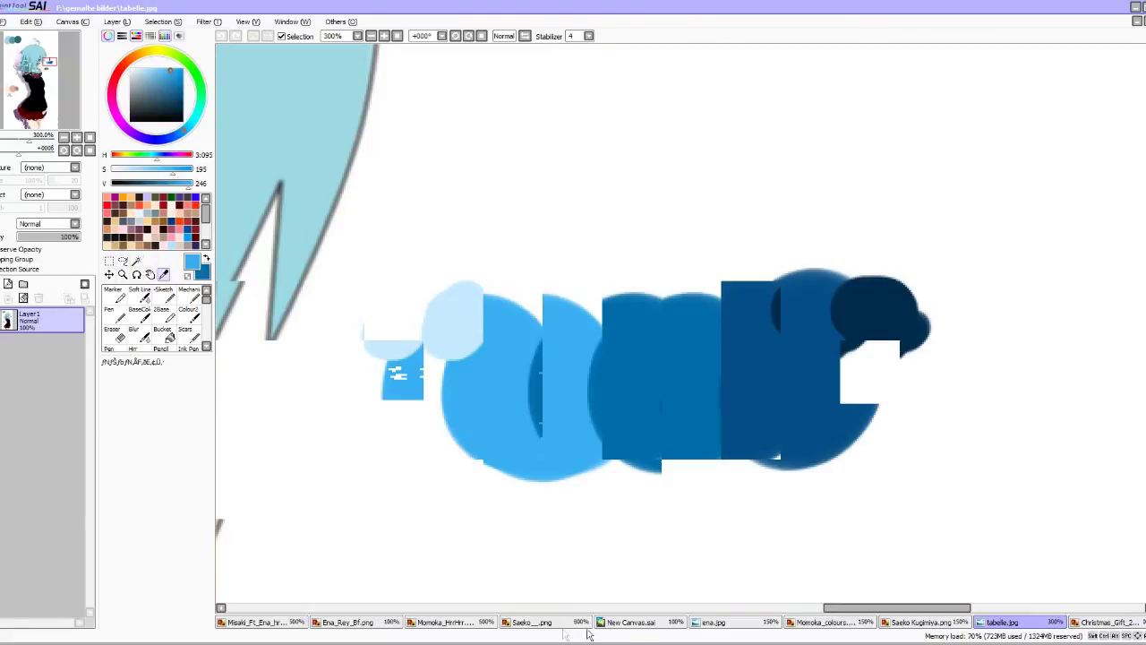
{"action": "left_click", "coordinate": [631, 621]}
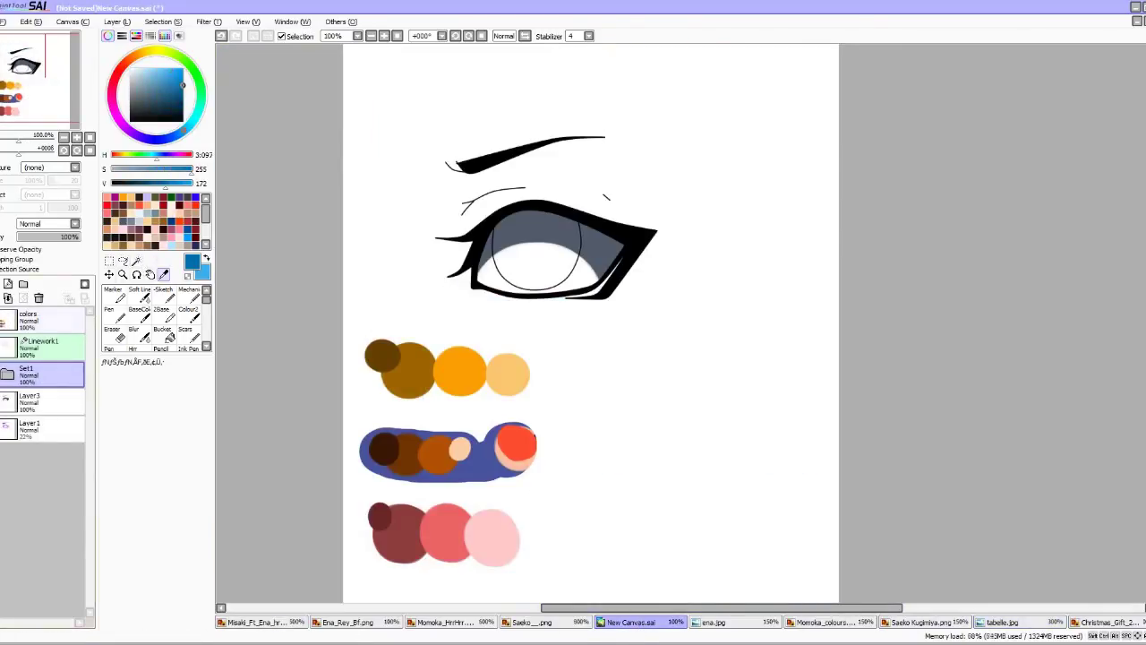
Add a new layer above the layer set and fill the empty iris with the medium blue using the Bucket.
{"action": "left_click", "coordinate": [9, 284]}
{"action": "left_click", "coordinate": [163, 339]}
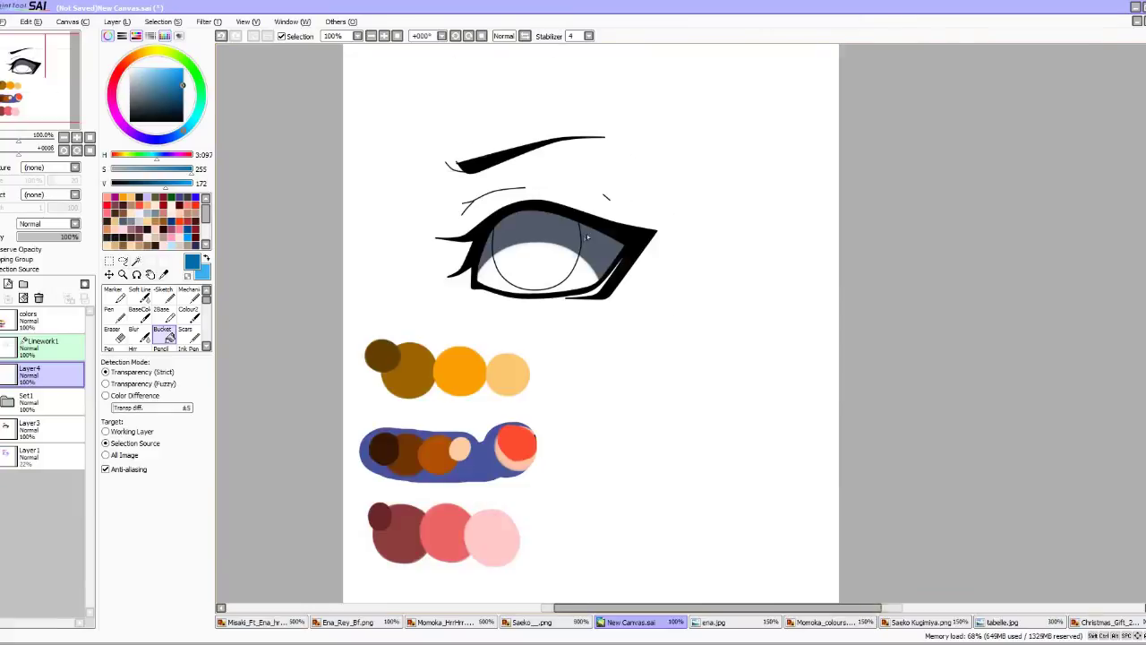
{"action": "left_click", "coordinate": [537, 244]}
{"action": "scroll", "coordinate": [537, 243], "scroll_direction": "up", "scroll_amount": 6}
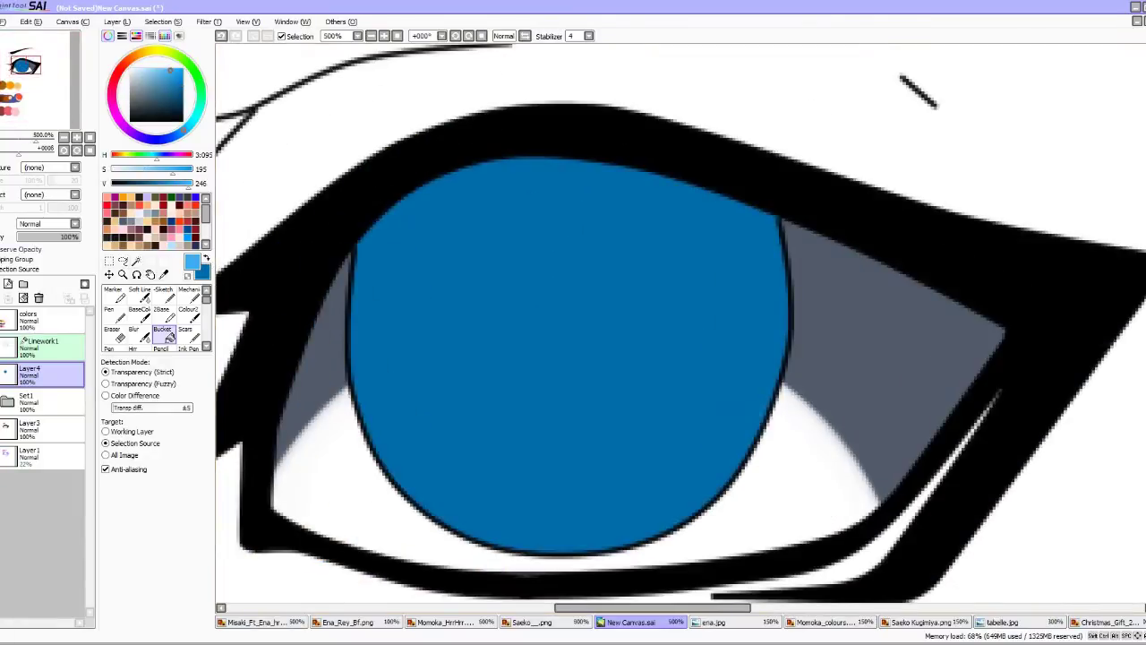
Paint the inner iris light blue with a size 80 Pen, leaving a medium blue rim.
{"action": "left_click", "coordinate": [112, 309]}
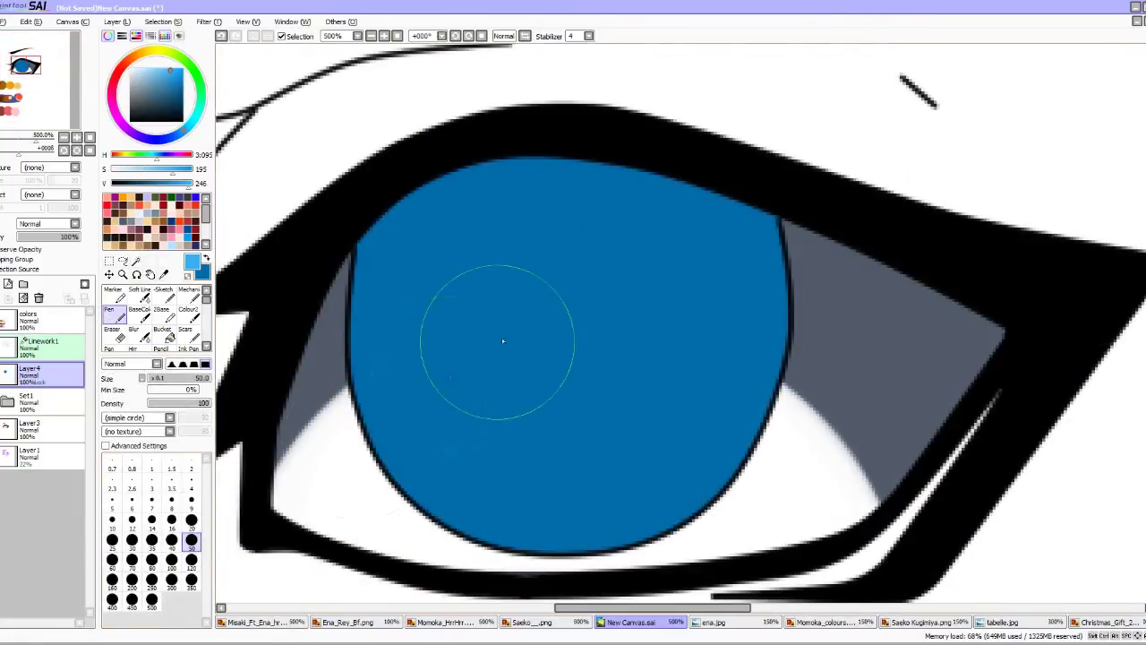
{"action": "left_click", "coordinate": [151, 560]}
{"action": "mouse_move", "coordinate": [542, 202]}
{"action": "left_mouse_down"}
{"action": "mouse_move", "coordinate": [510, 323]}
{"action": "mouse_move", "coordinate": [591, 393]}
{"action": "mouse_move", "coordinate": [598, 246]}
{"action": "mouse_move", "coordinate": [536, 247]}
{"action": "left_mouse_up"}
{"action": "key", "text": "alt"}
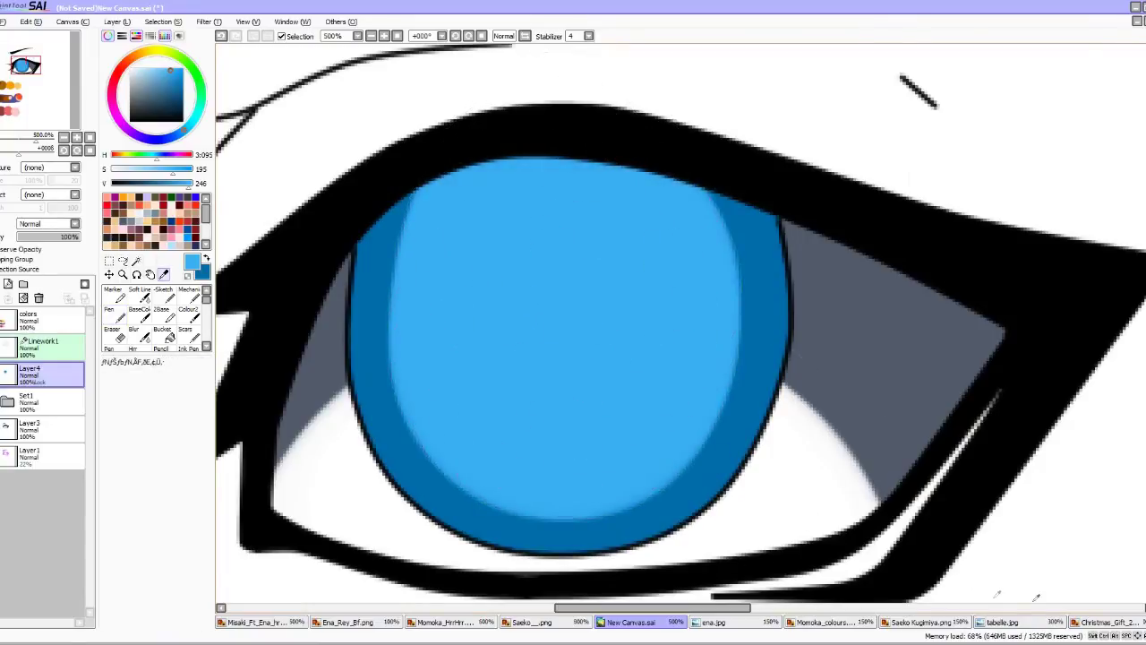
Pick the dark navy from the tabelle.jpg palette and paint a round pupil in the centre of the iris with a size 30 Pen.
{"action": "left_click", "coordinate": [1104, 623]}
{"action": "left_click", "coordinate": [994, 622]}
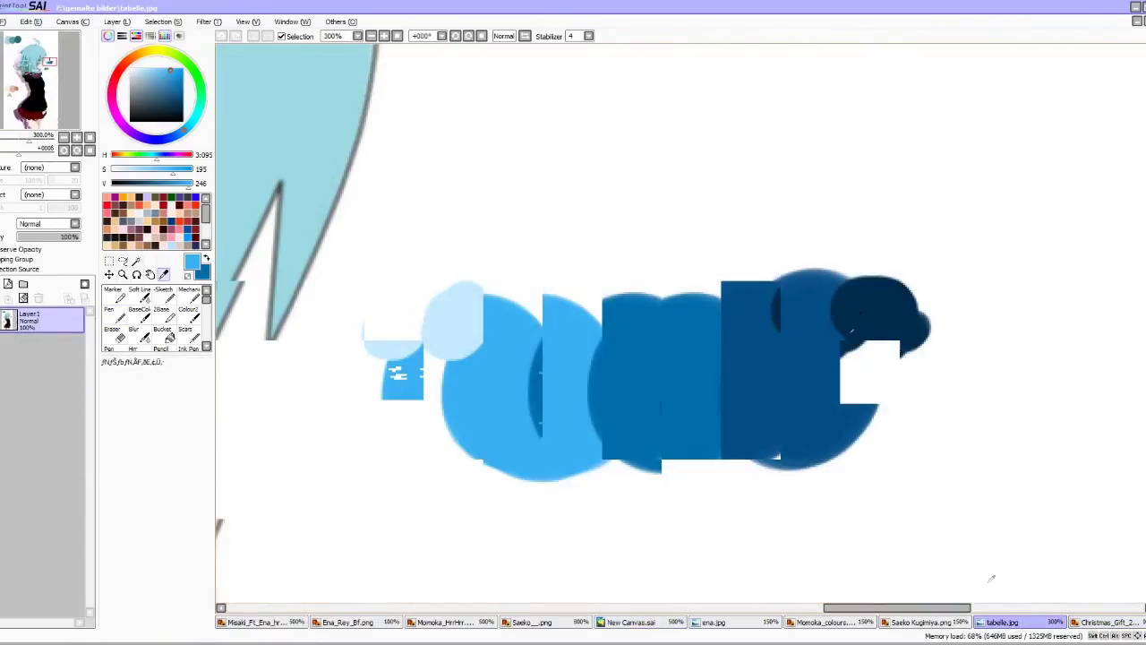
{"action": "left_click", "coordinate": [646, 623]}
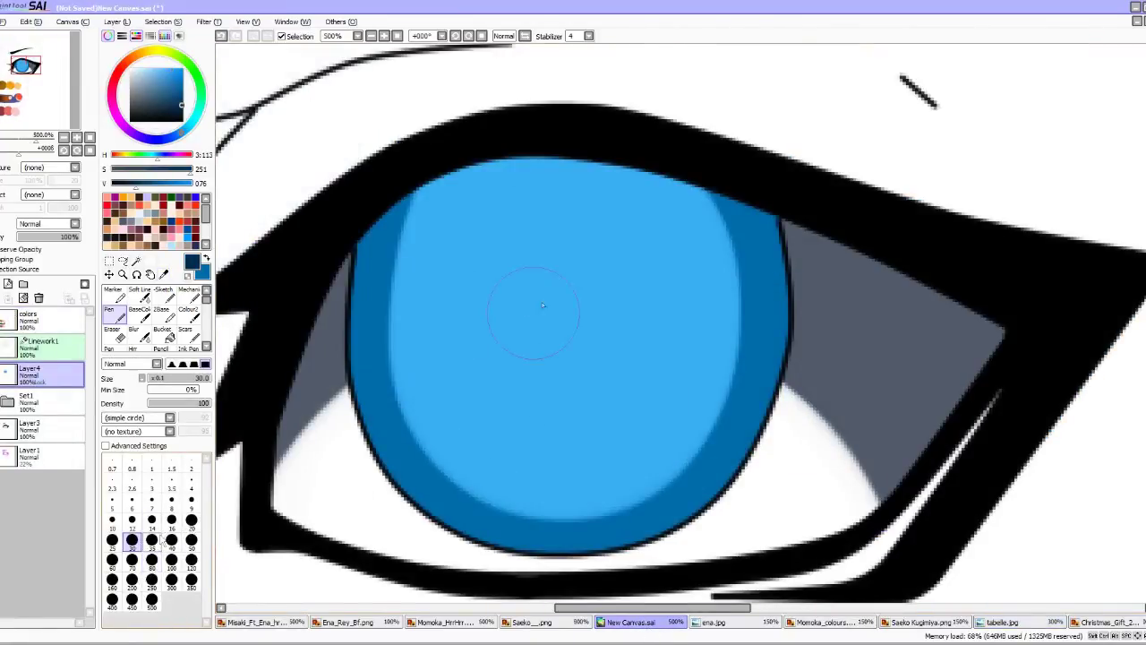
{"action": "scroll", "coordinate": [542, 306], "scroll_direction": "up", "scroll_amount": 3}
{"action": "mouse_move", "coordinate": [577, 325]}
{"action": "left_mouse_down"}
{"action": "mouse_move", "coordinate": [533, 324]}
{"action": "mouse_move", "coordinate": [599, 355]}
{"action": "mouse_move", "coordinate": [565, 276]}
{"action": "mouse_move", "coordinate": [515, 369]}
{"action": "mouse_move", "coordinate": [598, 397]}
{"action": "mouse_move", "coordinate": [577, 275]}
{"action": "mouse_move", "coordinate": [515, 306]}
{"action": "mouse_move", "coordinate": [573, 390]}
{"action": "left_mouse_up"}
{"action": "scroll", "coordinate": [623, 246], "scroll_direction": "down", "scroll_amount": 9}
{"action": "scroll", "coordinate": [620, 239], "scroll_direction": "up", "scroll_amount": 3}
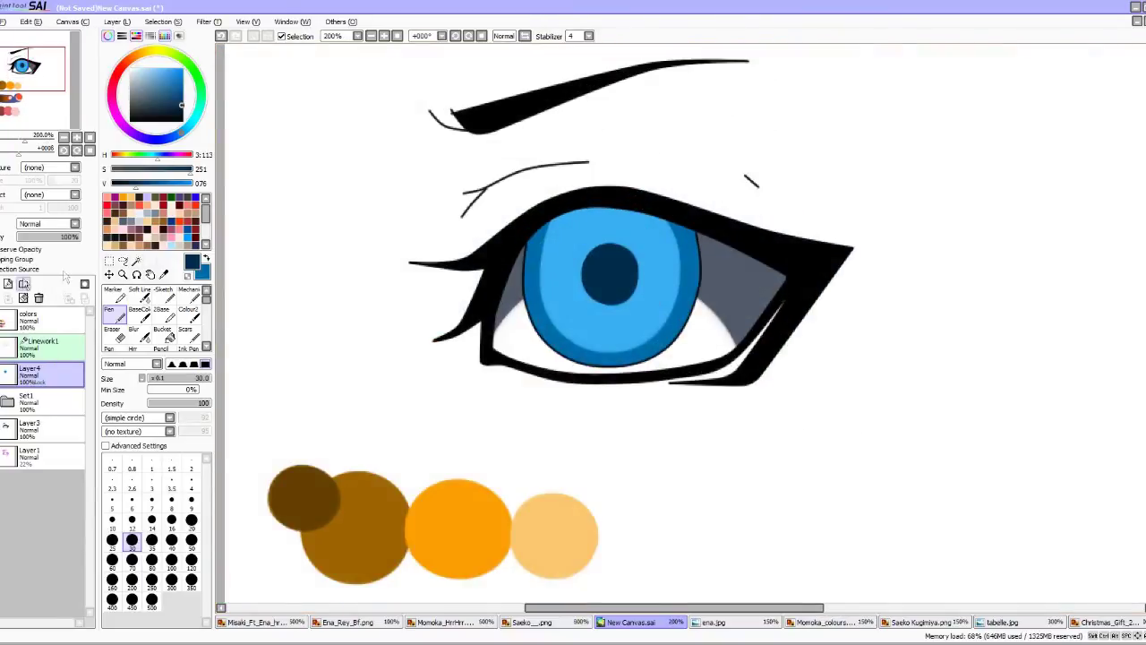
Add a layer above the iris and paint a navy shadow across its upper half with a size 50 Pen, set to Multiply.
{"action": "left_click", "coordinate": [1109, 621]}
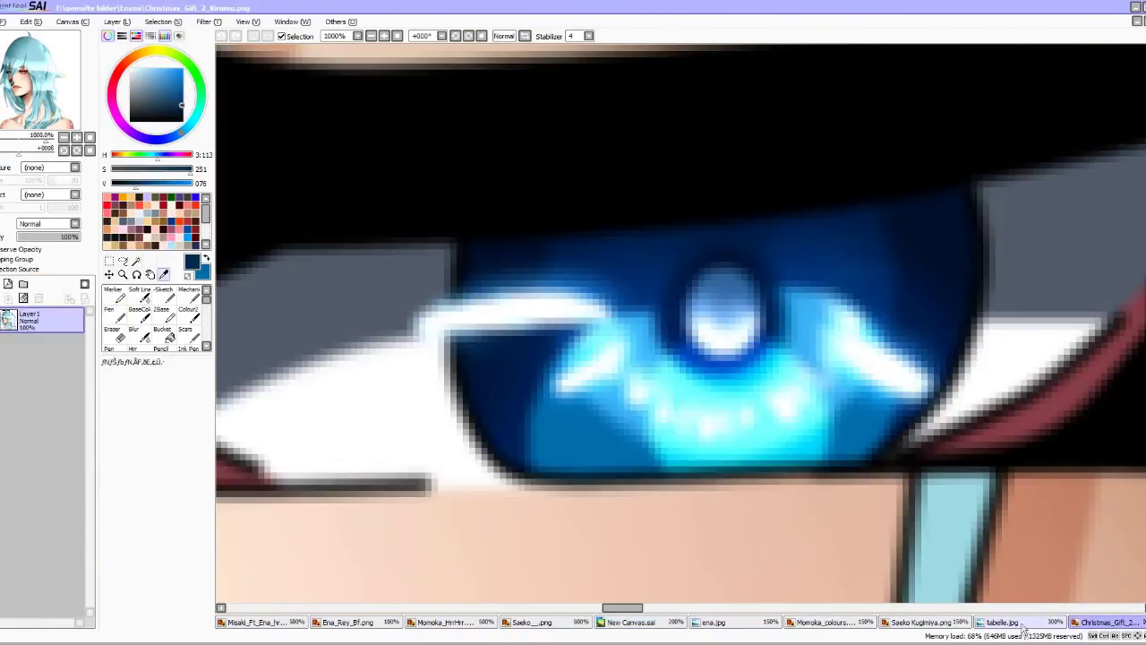
{"action": "left_click", "coordinate": [1024, 625]}
{"action": "left_click", "coordinate": [632, 621]}
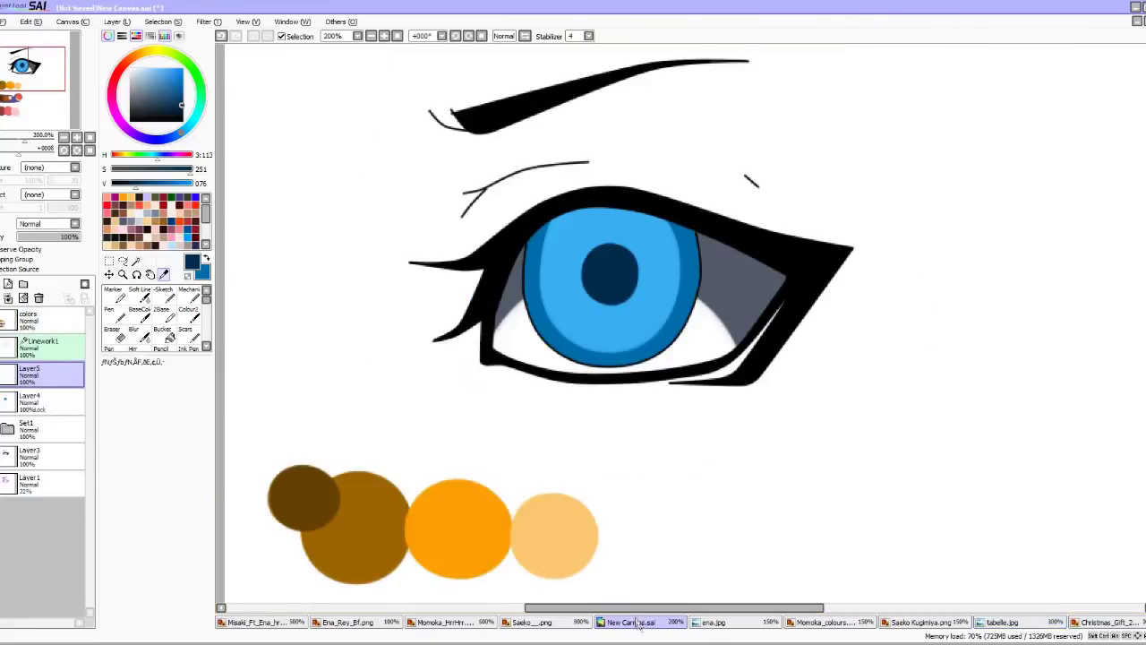
{"action": "left_click", "coordinate": [192, 548]}
{"action": "scroll", "coordinate": [582, 279], "scroll_direction": "up", "scroll_amount": 3}
{"action": "mouse_move", "coordinate": [362, 314]}
{"action": "left_mouse_down"}
{"action": "mouse_move", "coordinate": [401, 292]}
{"action": "mouse_move", "coordinate": [894, 289]}
{"action": "mouse_move", "coordinate": [686, 154]}
{"action": "mouse_move", "coordinate": [385, 206]}
{"action": "left_mouse_up"}
{"action": "left_click", "coordinate": [34, 243]}
{"action": "scroll", "coordinate": [269, 269], "scroll_direction": "down", "scroll_amount": 5}
Paint a second shadow across the upper iris on a new Overlay layer and soften it with Blur.
{"action": "left_click", "coordinate": [8, 283]}
{"action": "left_click", "coordinate": [192, 198]}
{"action": "left_click", "coordinate": [188, 198]}
{"action": "scroll", "coordinate": [609, 196], "scroll_direction": "up", "scroll_amount": 4}
{"action": "mouse_move", "coordinate": [407, 171]}
{"action": "left_mouse_down"}
{"action": "mouse_move", "coordinate": [532, 143]}
{"action": "mouse_move", "coordinate": [901, 260]}
{"action": "left_mouse_up"}
{"action": "left_click", "coordinate": [48, 224]}
{"action": "left_click", "coordinate": [36, 266]}
{"action": "left_click", "coordinate": [138, 334]}
Add a layer directly above the iris color, shade the iris's right side in black, blur the edge and set the layer to Overlay.
{"action": "left_click", "coordinate": [9, 283]}
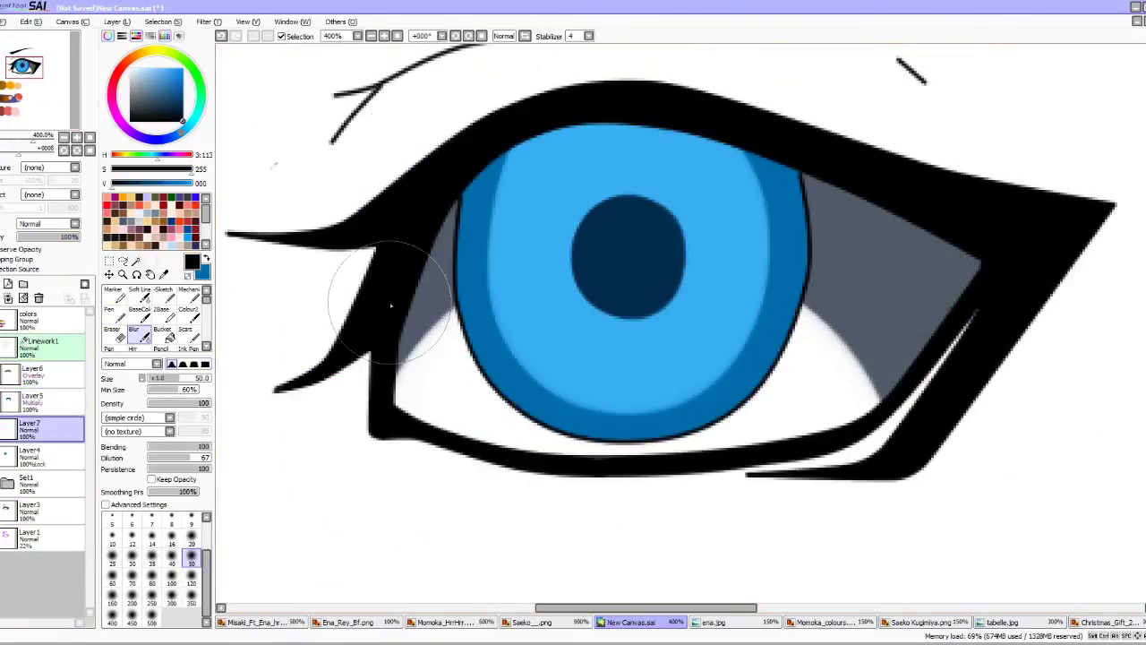
{"action": "left_click", "coordinate": [114, 317]}
{"action": "left_click_drag", "start_coordinate": [474, 98], "coordinate": [752, 511]}
{"action": "left_click", "coordinate": [139, 335]}
{"action": "left_click_drag", "start_coordinate": [717, 179], "coordinate": [573, 295]}
{"action": "left_click", "coordinate": [20, 260]}
{"action": "left_click", "coordinate": [48, 224]}
{"action": "left_click_drag", "start_coordinate": [762, 206], "coordinate": [460, 248]}
{"action": "scroll", "coordinate": [464, 173], "scroll_direction": "down", "scroll_amount": 2}
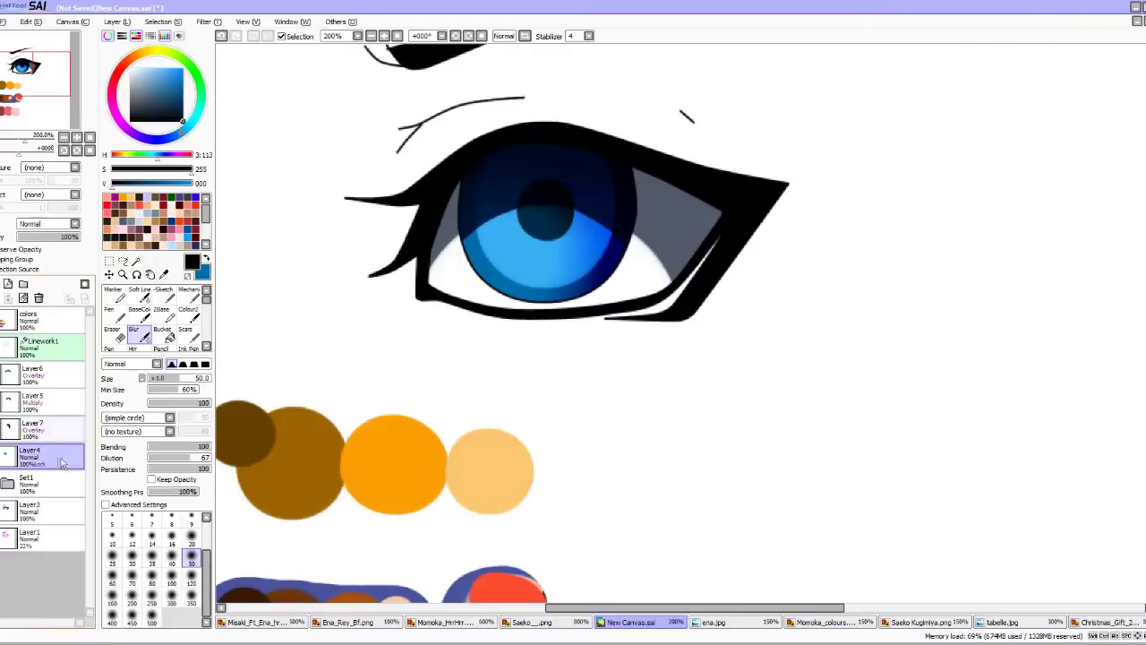
Paint pale blue ovals and dots in an arc around the pupil on the iris layer with a size 4 Pen.
{"action": "left_click", "coordinate": [36, 457]}
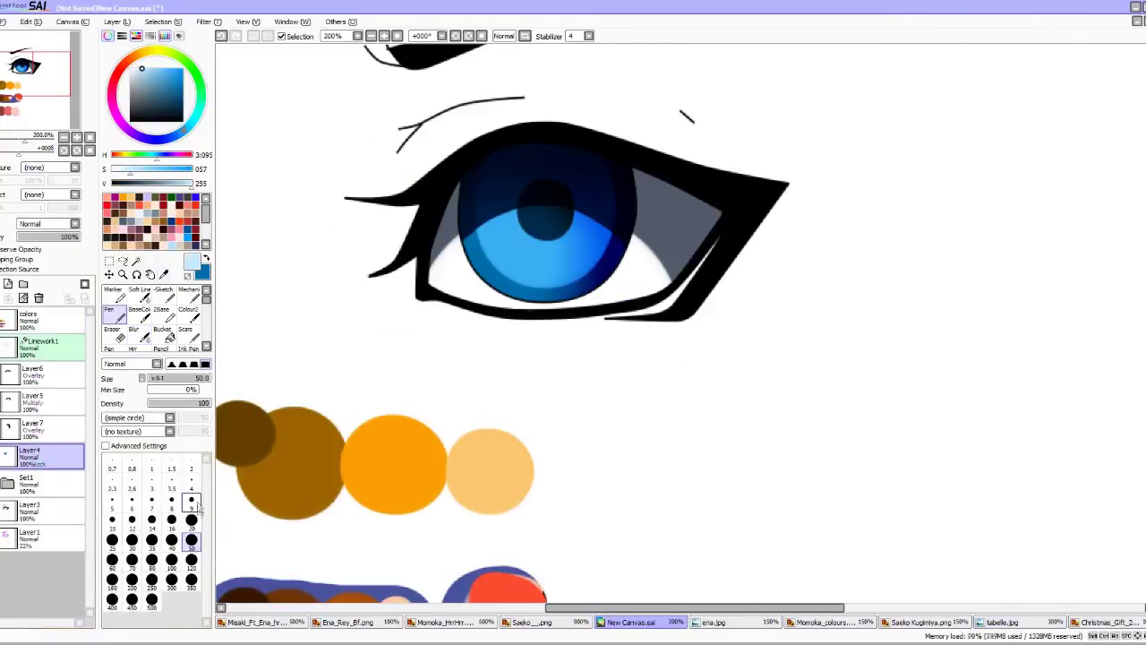
{"action": "left_click", "coordinate": [109, 309]}
{"action": "scroll", "coordinate": [537, 233], "scroll_direction": "up", "scroll_amount": 3}
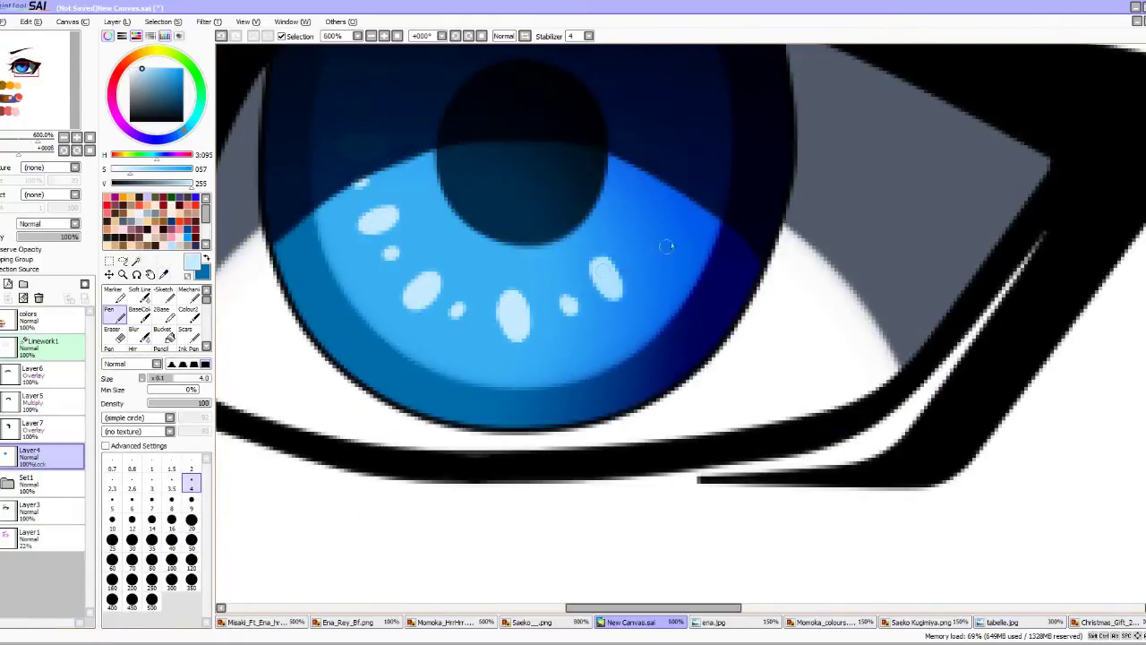
{"action": "scroll", "coordinate": [391, 279], "scroll_direction": "up", "scroll_amount": 2}
{"action": "scroll", "coordinate": [497, 236], "scroll_direction": "down", "scroll_amount": 1}
Merge the three shadow layers into the iris layer and brighten the lower iris with a soft cyan glow.
{"action": "left_click", "coordinate": [36, 430]}
{"action": "left_click", "coordinate": [8, 298]}
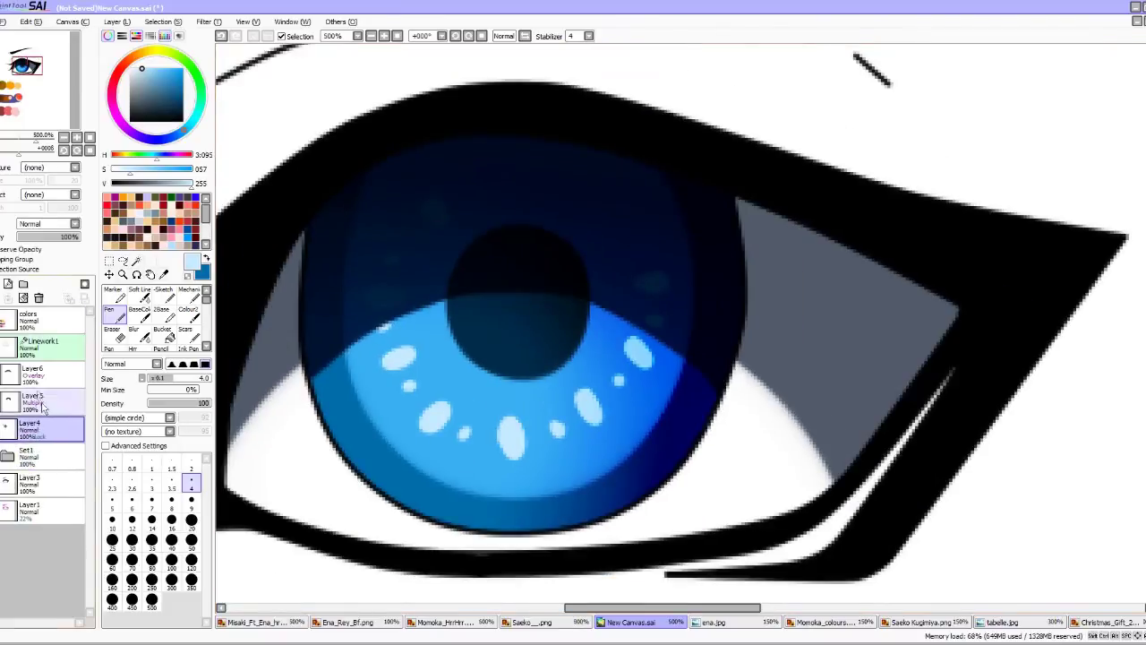
{"action": "left_click", "coordinate": [35, 403]}
{"action": "left_click", "coordinate": [8, 298]}
{"action": "left_click", "coordinate": [36, 374]}
{"action": "left_click", "coordinate": [191, 543]}
{"action": "left_click", "coordinate": [139, 335]}
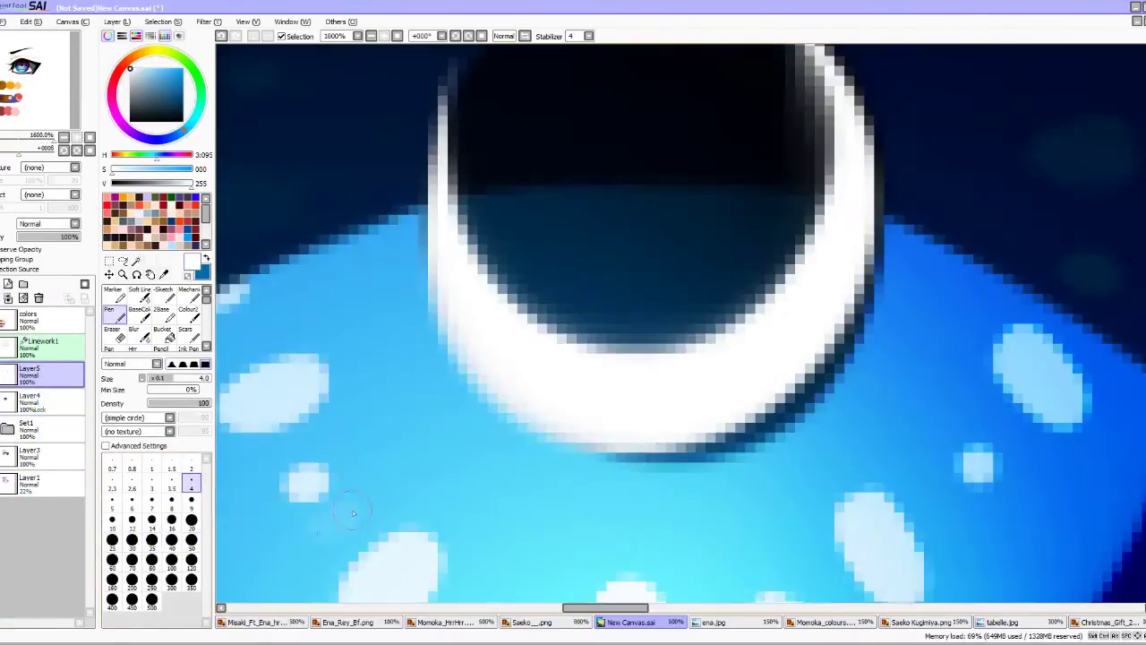
Paint a ring of short white dashes around the pupil with a size 4 Pen and blend the highlight layer into the iris.
{"action": "scroll", "coordinate": [353, 513], "scroll_direction": "down", "scroll_amount": 1}
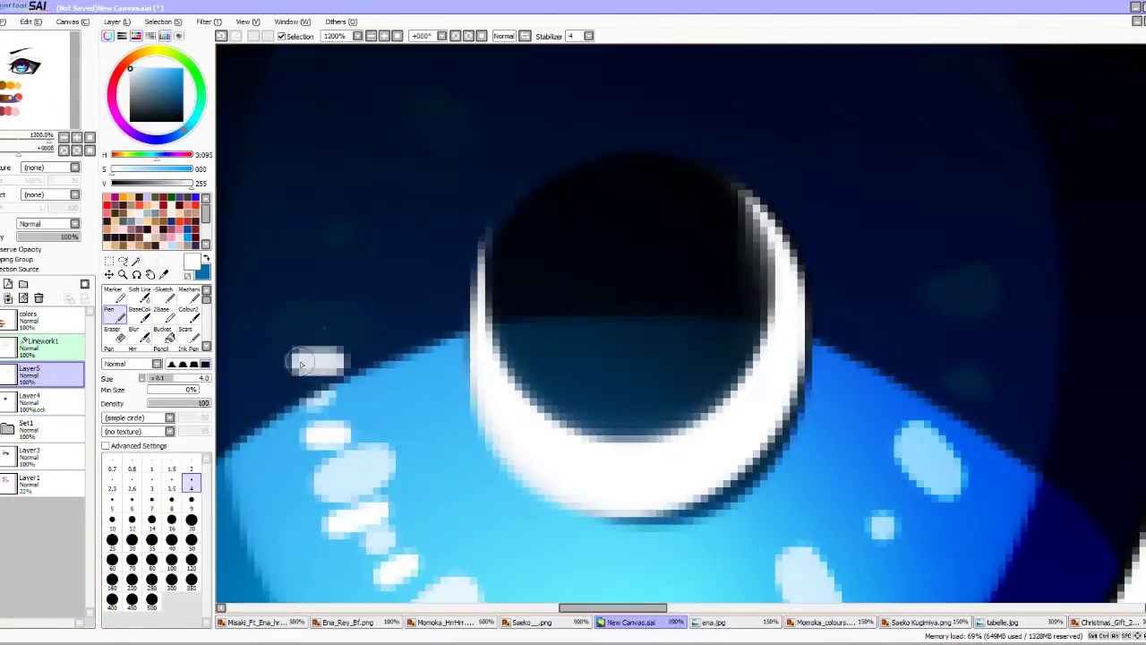
{"action": "scroll", "coordinate": [532, 181], "scroll_direction": "down", "scroll_amount": 4}
{"action": "scroll", "coordinate": [532, 181], "scroll_direction": "up", "scroll_amount": 3}
{"action": "left_click_drag", "start_coordinate": [488, 184], "coordinate": [463, 217]}
{"action": "left_click_drag", "start_coordinate": [679, 251], "coordinate": [607, 257]}
{"action": "left_click_drag", "start_coordinate": [712, 343], "coordinate": [673, 353]}
{"action": "left_click_drag", "start_coordinate": [705, 263], "coordinate": [662, 252]}
{"action": "left_click_drag", "start_coordinate": [647, 398], "coordinate": [625, 361]}
{"action": "left_click_drag", "start_coordinate": [564, 423], "coordinate": [584, 473]}
{"action": "left_click_drag", "start_coordinate": [516, 473], "coordinate": [535, 516]}
{"action": "scroll", "coordinate": [427, 448], "scroll_direction": "down", "scroll_amount": 3}
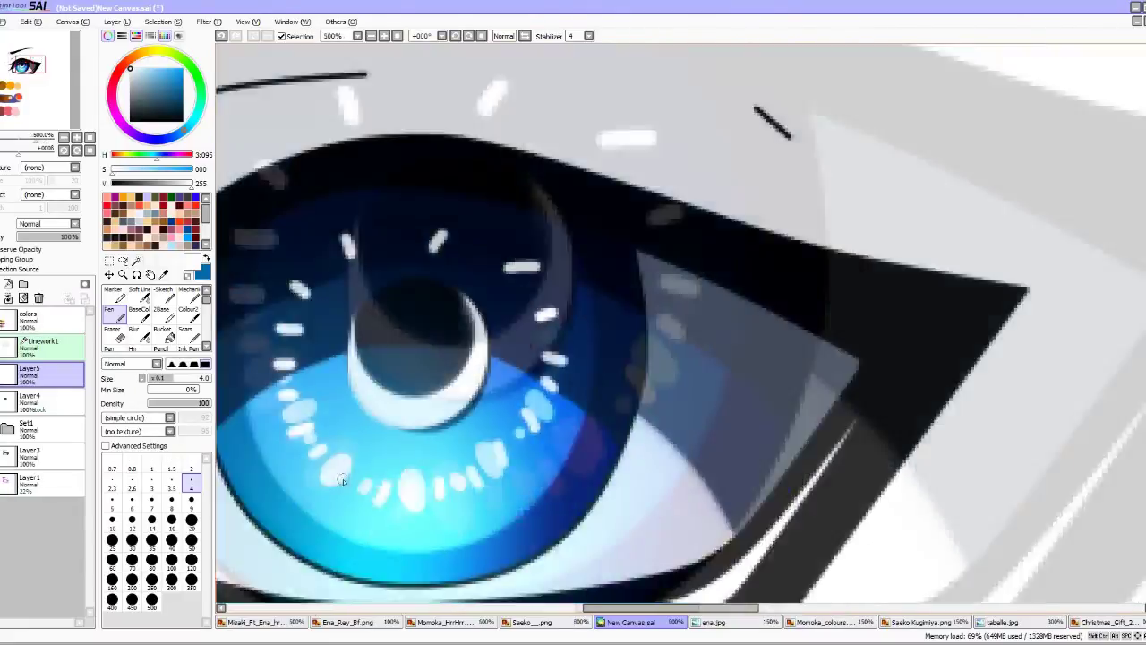
{"action": "scroll", "coordinate": [342, 472], "scroll_direction": "up", "scroll_amount": 3}
{"action": "left_click", "coordinate": [50, 223]}
{"action": "left_click", "coordinate": [38, 258]}
{"action": "scroll", "coordinate": [491, 310], "scroll_direction": "down", "scroll_amount": 5}
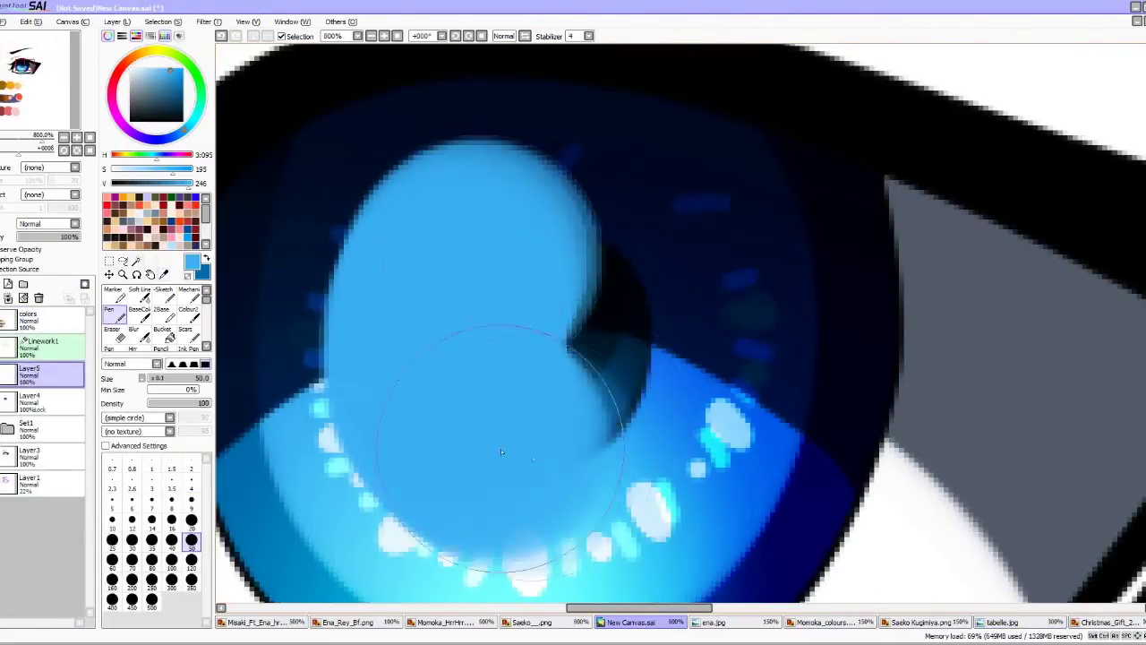
Paint a light blue ring around the pupil with a size 50 Pen, set its layer to Luminosity and soften it with Blur.
{"action": "left_click_drag", "start_coordinate": [468, 417], "coordinate": [475, 344]}
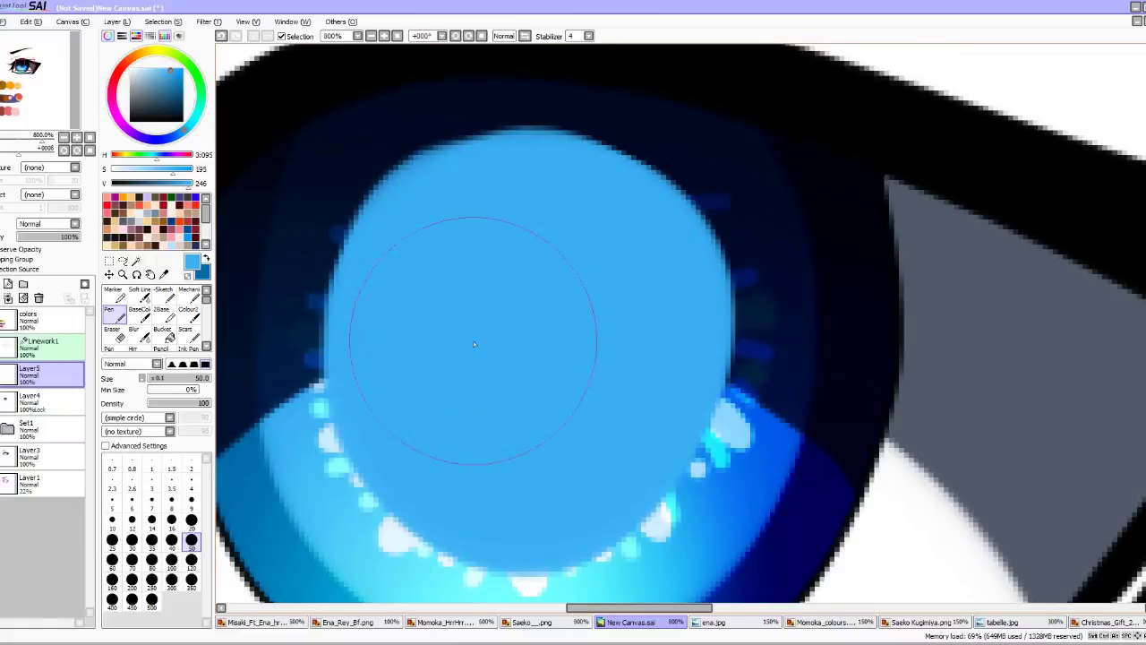
{"action": "mouse_move", "coordinate": [491, 197]}
{"action": "left_mouse_down"}
{"action": "mouse_move", "coordinate": [479, 295]}
{"action": "mouse_move", "coordinate": [524, 361]}
{"action": "mouse_move", "coordinate": [555, 280]}
{"action": "mouse_move", "coordinate": [529, 210]}
{"action": "left_mouse_up"}
{"action": "left_click", "coordinate": [187, 276]}
{"action": "left_click", "coordinate": [35, 263]}
{"action": "left_click", "coordinate": [139, 334]}
{"action": "mouse_move", "coordinate": [436, 289]}
{"action": "left_mouse_down"}
{"action": "mouse_move", "coordinate": [433, 332]}
{"action": "mouse_move", "coordinate": [601, 192]}
{"action": "left_mouse_up"}
{"action": "scroll", "coordinate": [551, 263], "scroll_direction": "down", "scroll_amount": 3}
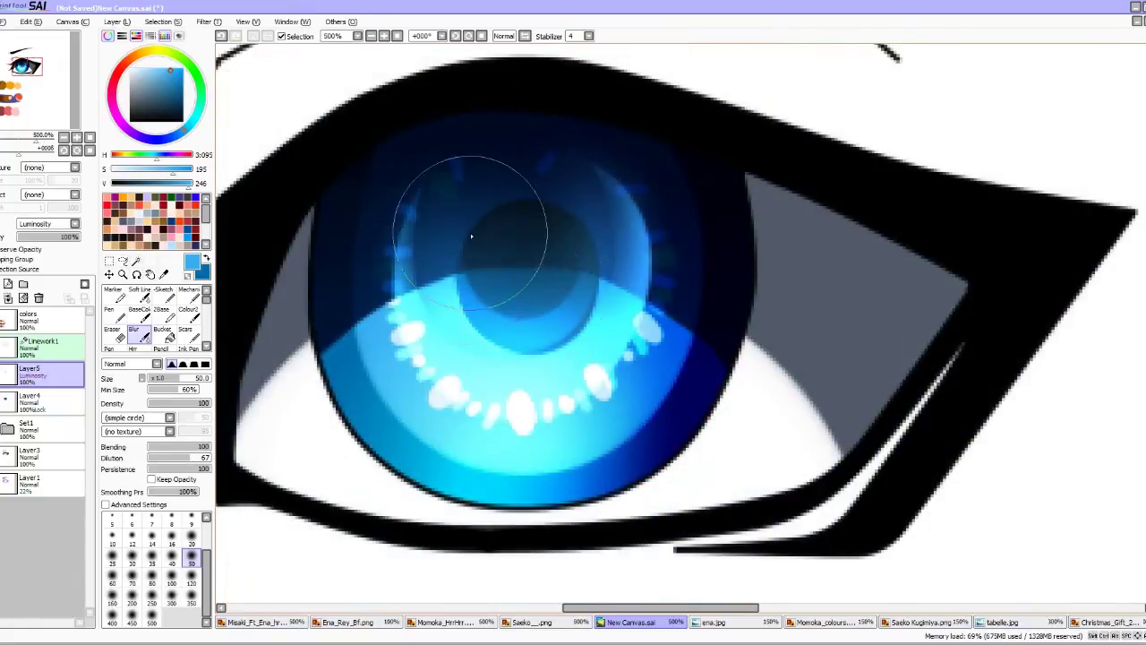
{"action": "scroll", "coordinate": [532, 132], "scroll_direction": "down", "scroll_amount": 8}
{"action": "scroll", "coordinate": [532, 131], "scroll_direction": "up", "scroll_amount": 4}
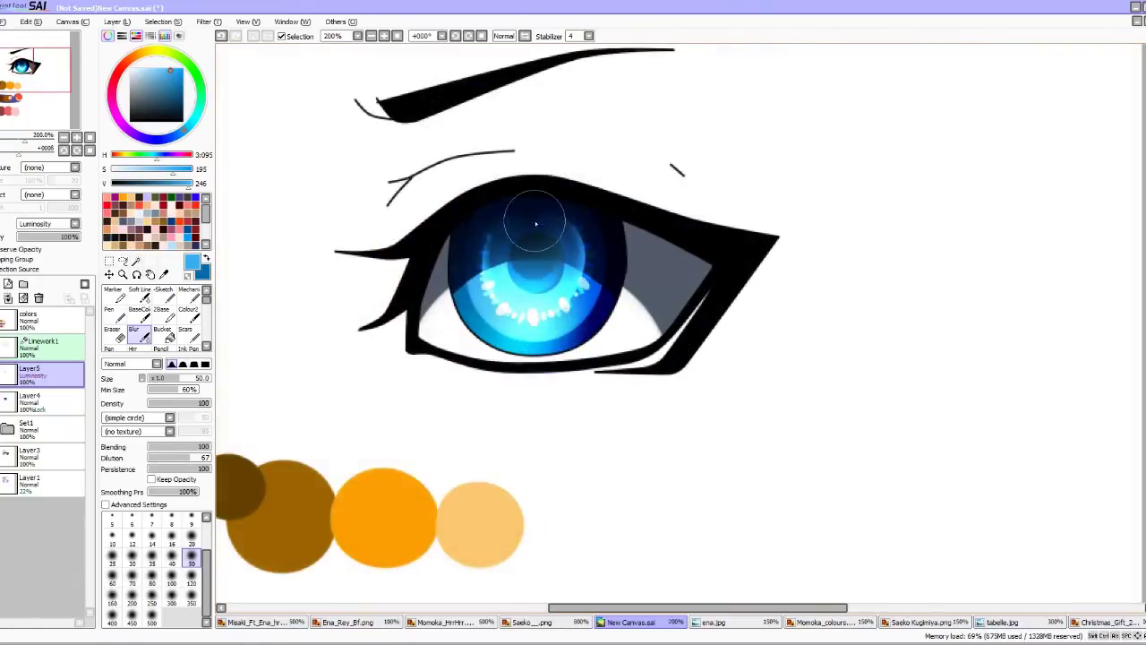
Paint a light blue glow over the lower iris on a new layer beneath the ring, blur it and set the layer to Luminosity.
{"action": "left_click", "coordinate": [44, 402]}
{"action": "left_click", "coordinate": [8, 284]}
{"action": "left_click", "coordinate": [115, 314]}
{"action": "scroll", "coordinate": [521, 314], "scroll_direction": "up", "scroll_amount": 4}
{"action": "mouse_move", "coordinate": [501, 399]}
{"action": "left_mouse_down"}
{"action": "mouse_move", "coordinate": [637, 428]}
{"action": "mouse_move", "coordinate": [507, 401]}
{"action": "mouse_move", "coordinate": [603, 357]}
{"action": "left_mouse_up"}
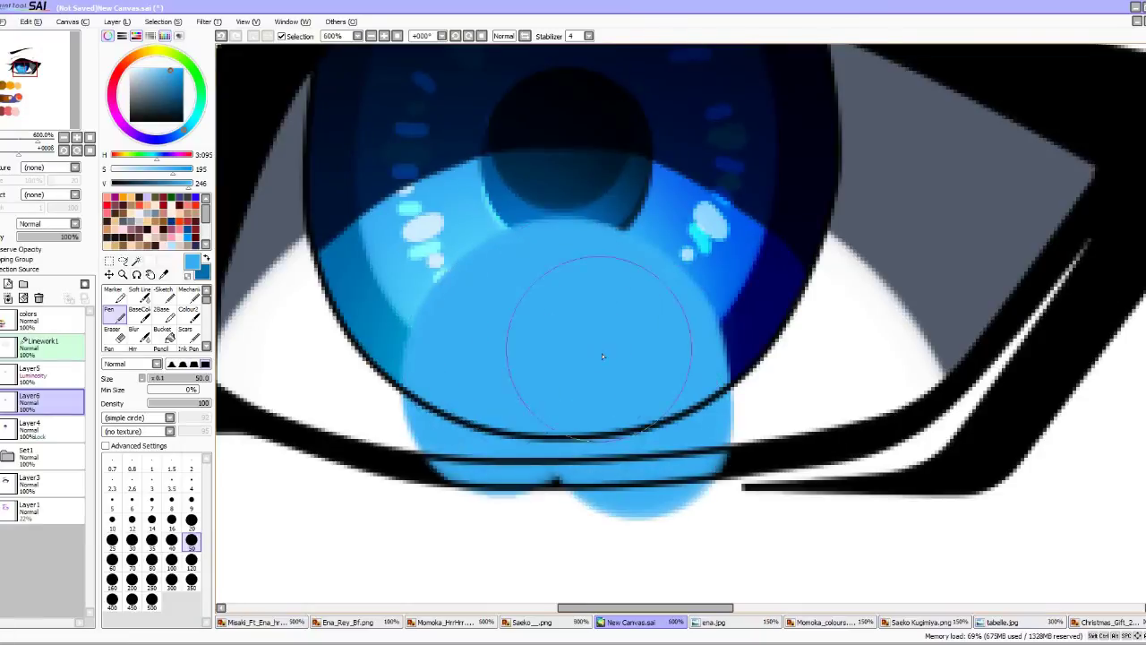
{"action": "mouse_move", "coordinate": [526, 448]}
{"action": "left_mouse_down"}
{"action": "mouse_move", "coordinate": [583, 412]}
{"action": "mouse_move", "coordinate": [529, 455]}
{"action": "left_mouse_up"}
{"action": "left_click", "coordinate": [139, 334]}
{"action": "mouse_move", "coordinate": [466, 430]}
{"action": "left_mouse_down"}
{"action": "mouse_move", "coordinate": [502, 340]}
{"action": "mouse_move", "coordinate": [592, 490]}
{"action": "left_mouse_up"}
{"action": "left_click", "coordinate": [45, 223]}
{"action": "left_click", "coordinate": [40, 267]}
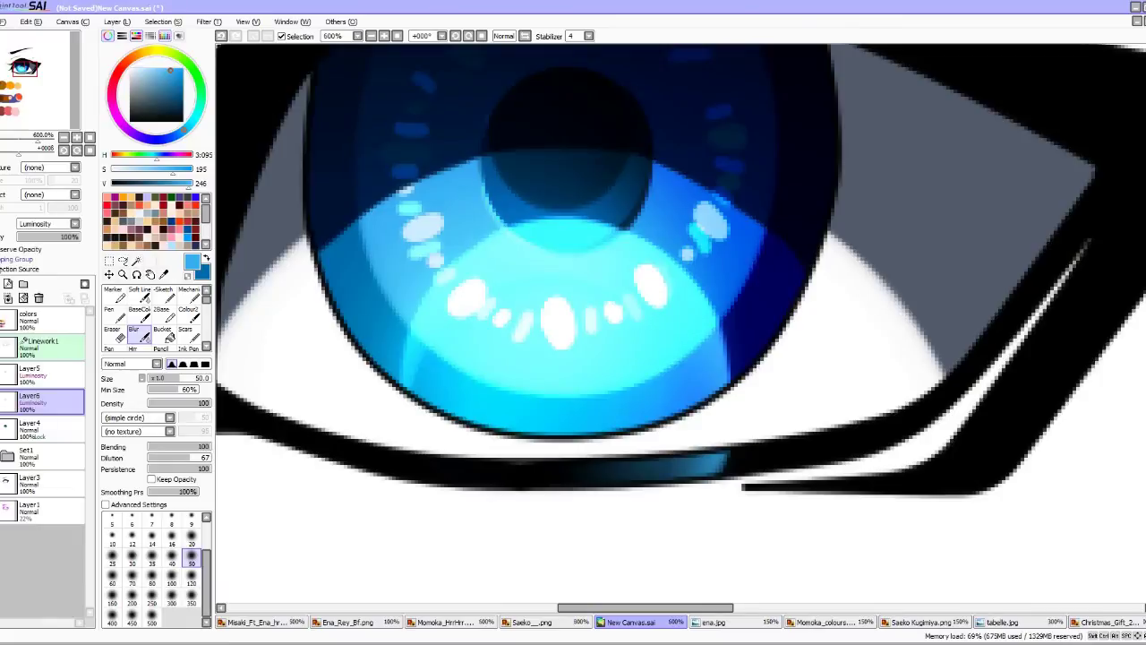
{"action": "left_click", "coordinate": [3, 369]}
{"action": "scroll", "coordinate": [488, 251], "scroll_direction": "down", "scroll_amount": 8}
{"action": "scroll", "coordinate": [492, 233], "scroll_direction": "up", "scroll_amount": 5}
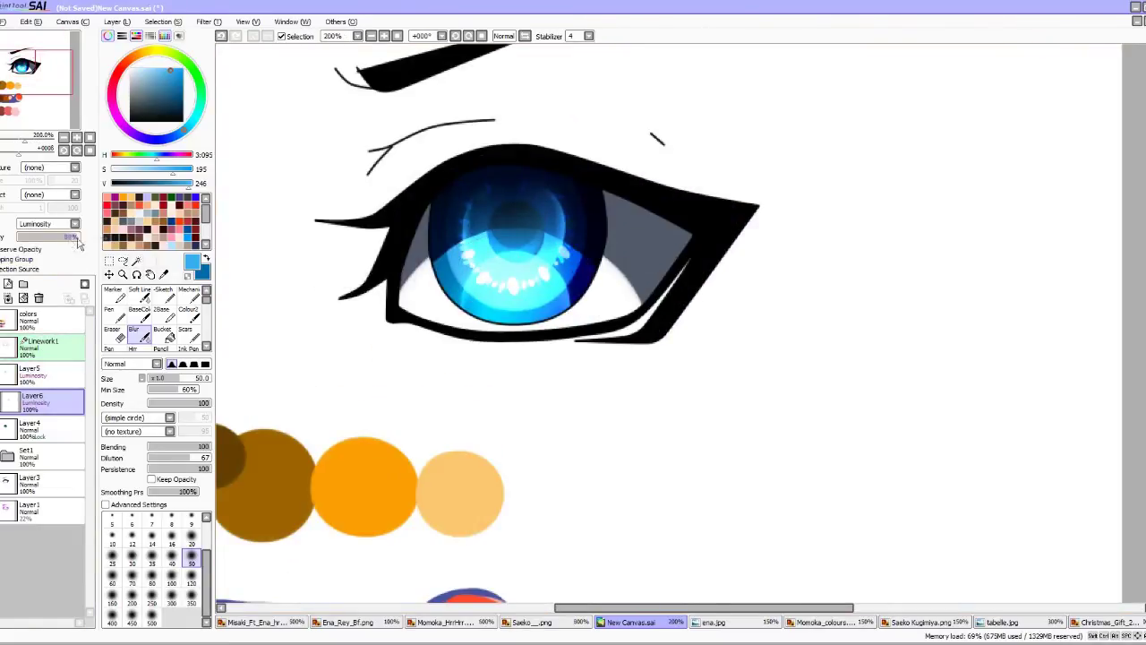
Try the Overlay blending mode on the lower iris glow layer and switch back to Luminosity.
{"action": "left_click", "coordinate": [45, 224]}
{"action": "left_click", "coordinate": [34, 278]}
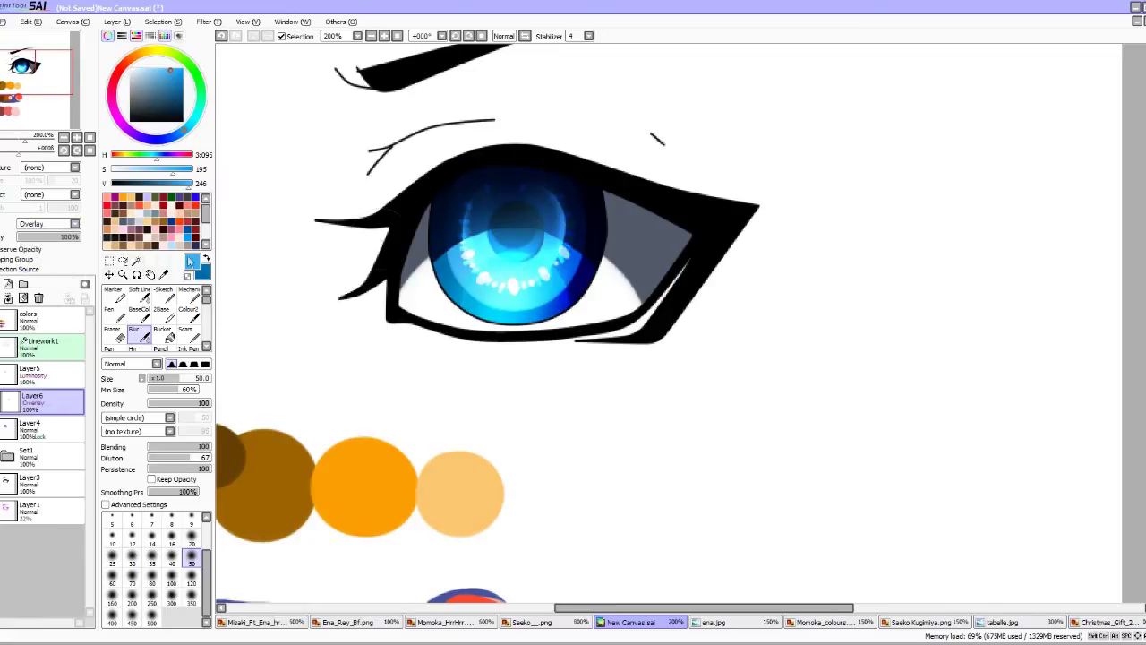
{"action": "key", "text": "ctrl+minus"}
{"action": "key", "text": "ctrl+plus"}
{"action": "left_click", "coordinate": [45, 223]}
{"action": "left_click", "coordinate": [41, 267]}
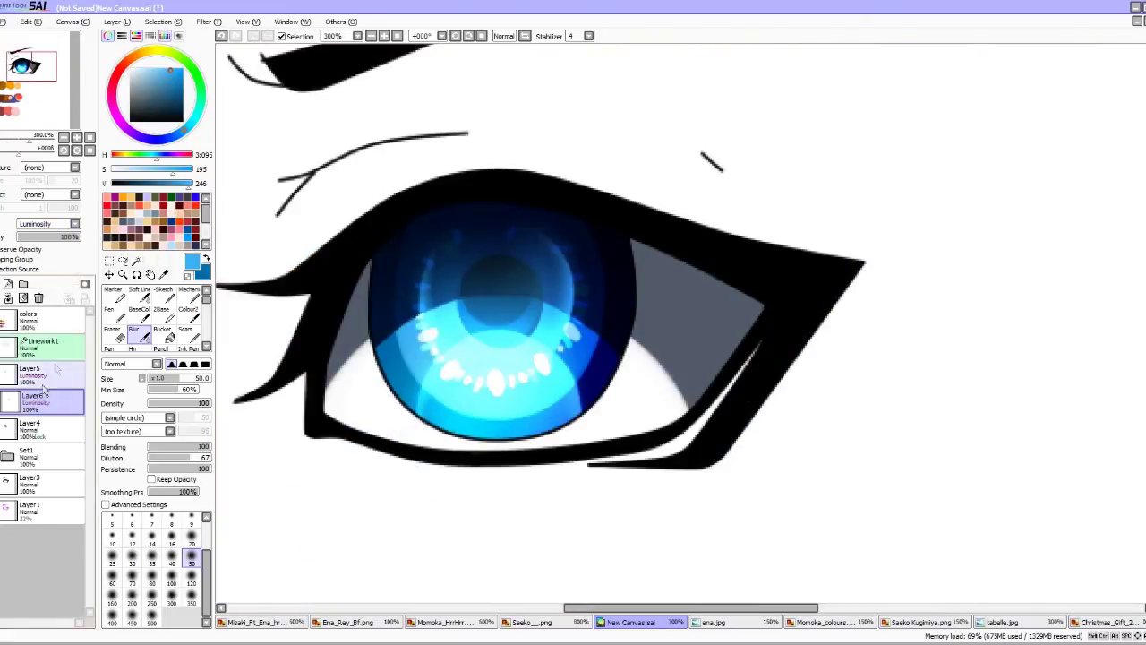
Merge the lower glow layer and the ring layer down into the iris layer.
{"action": "left_click", "coordinate": [8, 299]}
{"action": "left_click", "coordinate": [3, 369]}
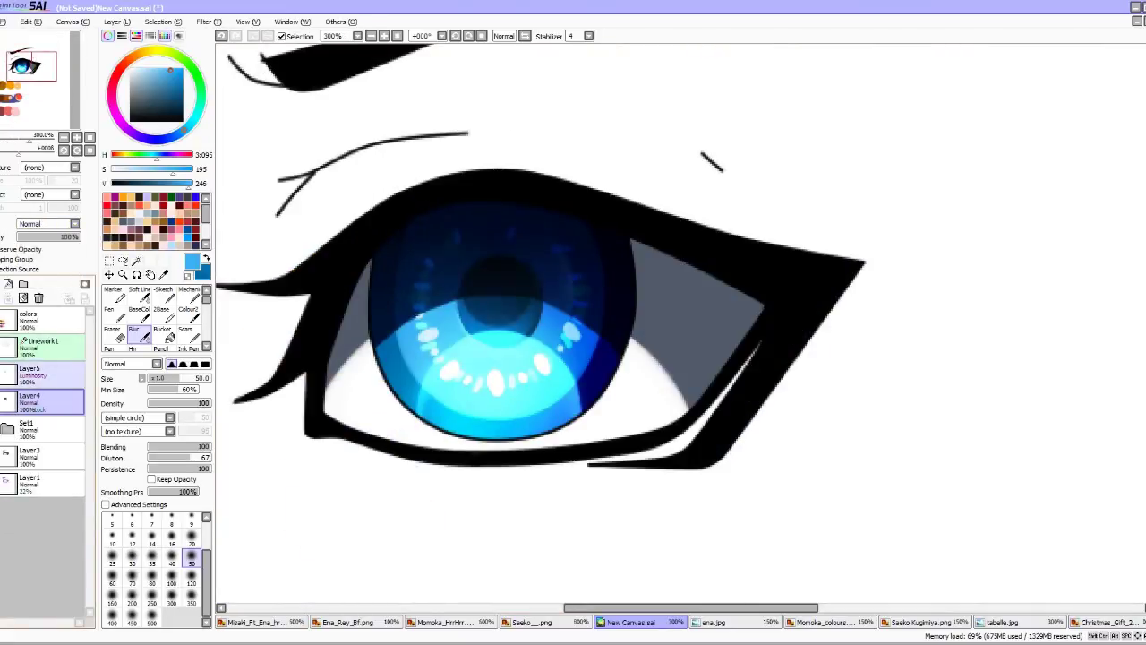
{"action": "left_click", "coordinate": [9, 375]}
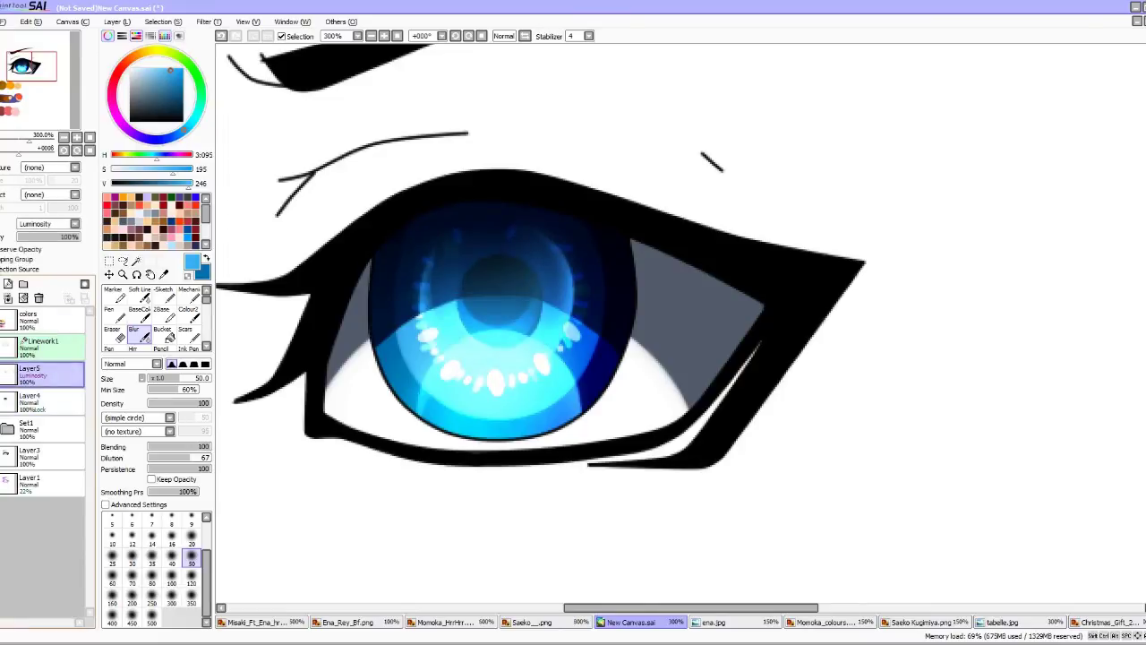
{"action": "left_click", "coordinate": [8, 298]}
Paint a white size 50 highlight over the lower-left iris, set it to Overlay, blur it and merge it into the iris layer.
{"action": "key", "text": "n"}
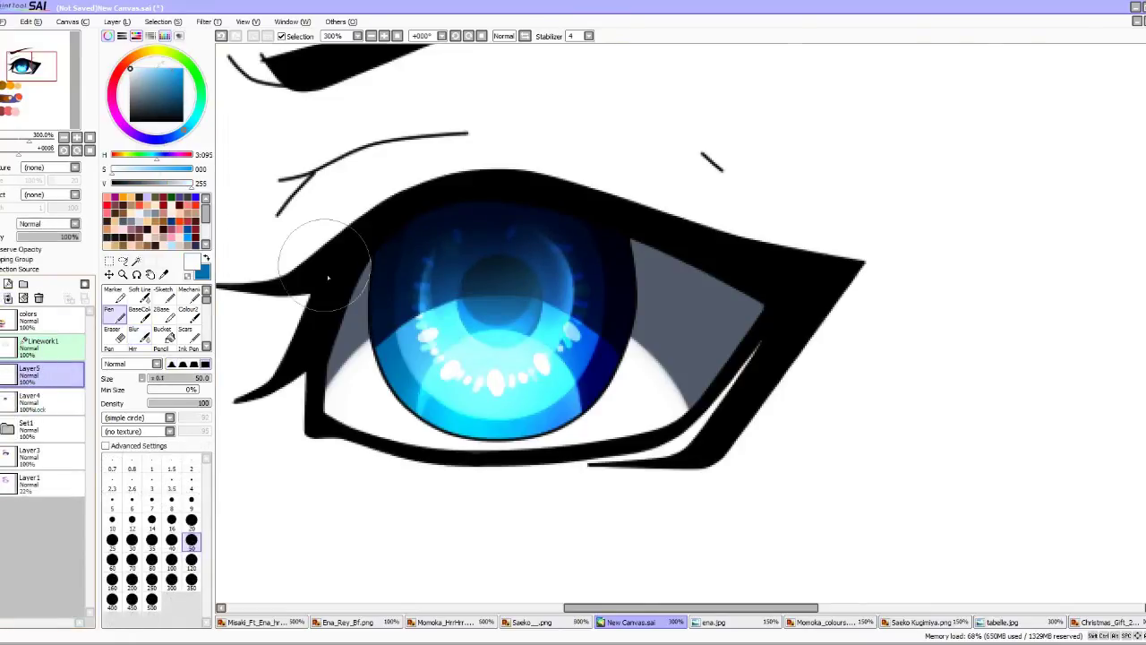
{"action": "scroll", "coordinate": [338, 351], "scroll_direction": "up", "scroll_amount": 2}
{"action": "left_click_drag", "start_coordinate": [397, 404], "coordinate": [481, 405]}
{"action": "left_click", "coordinate": [35, 224]}
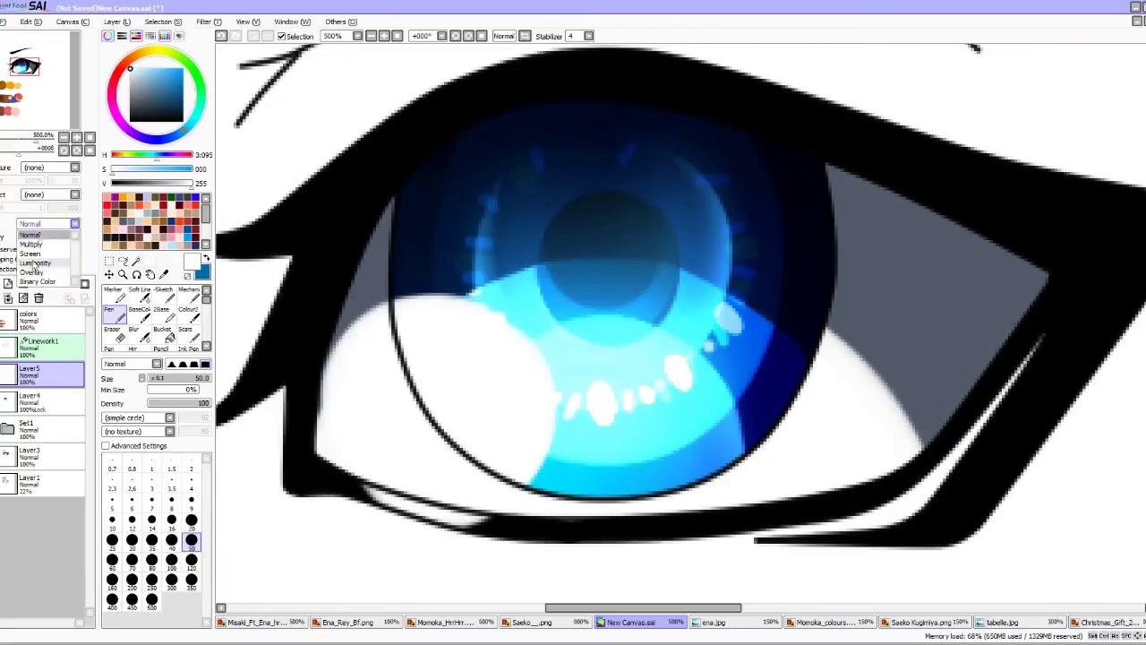
{"action": "left_click", "coordinate": [32, 272]}
{"action": "left_click", "coordinate": [138, 334]}
{"action": "left_click_drag", "start_coordinate": [400, 302], "coordinate": [499, 311]}
{"action": "scroll", "coordinate": [499, 309], "scroll_direction": "down", "scroll_amount": 8}
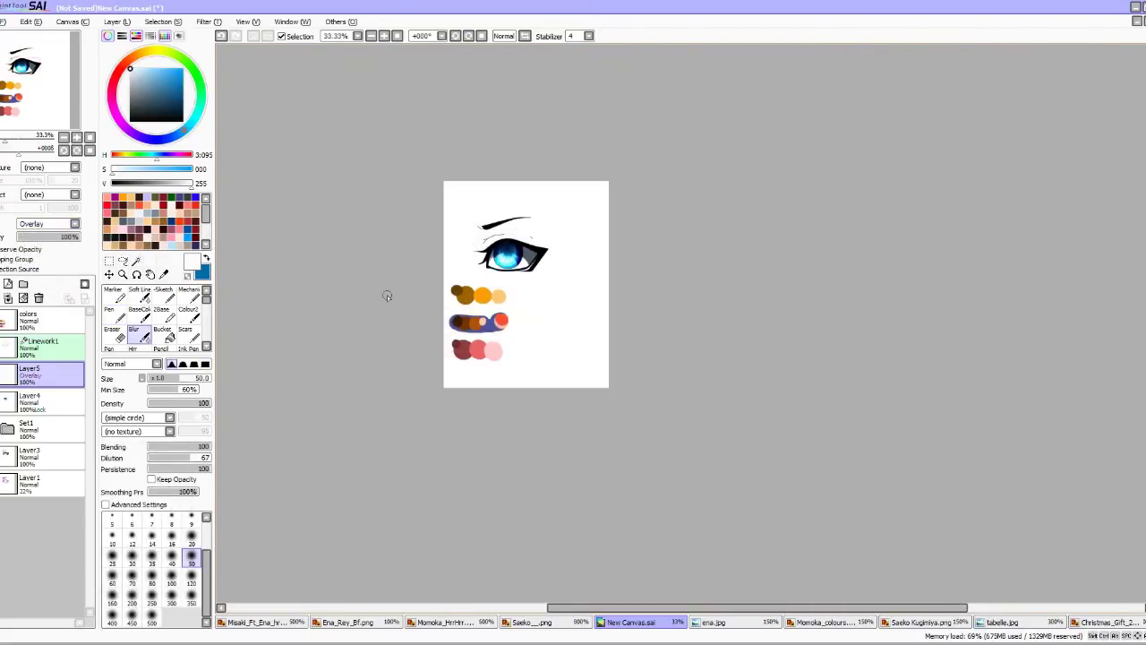
{"action": "left_click", "coordinate": [9, 298]}
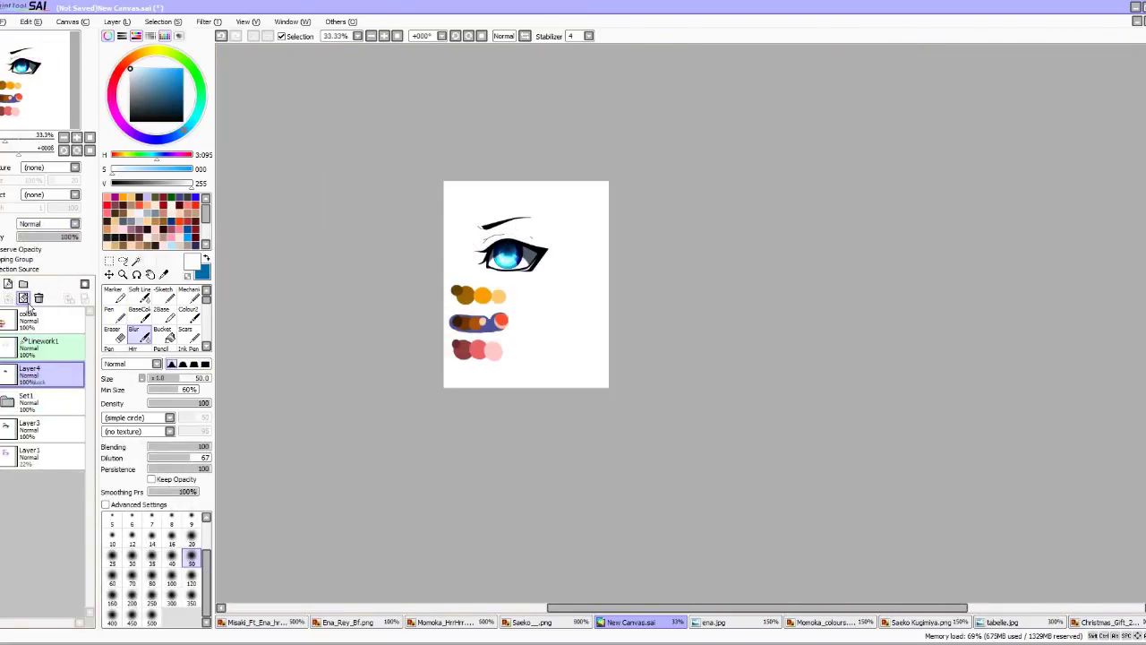
Add a new layer above the iris and check the eye highlights in the Christmas_Gift_2 portrait and the ena.jpg palette.
{"action": "left_click", "coordinate": [8, 283]}
{"action": "left_click", "coordinate": [1107, 622]}
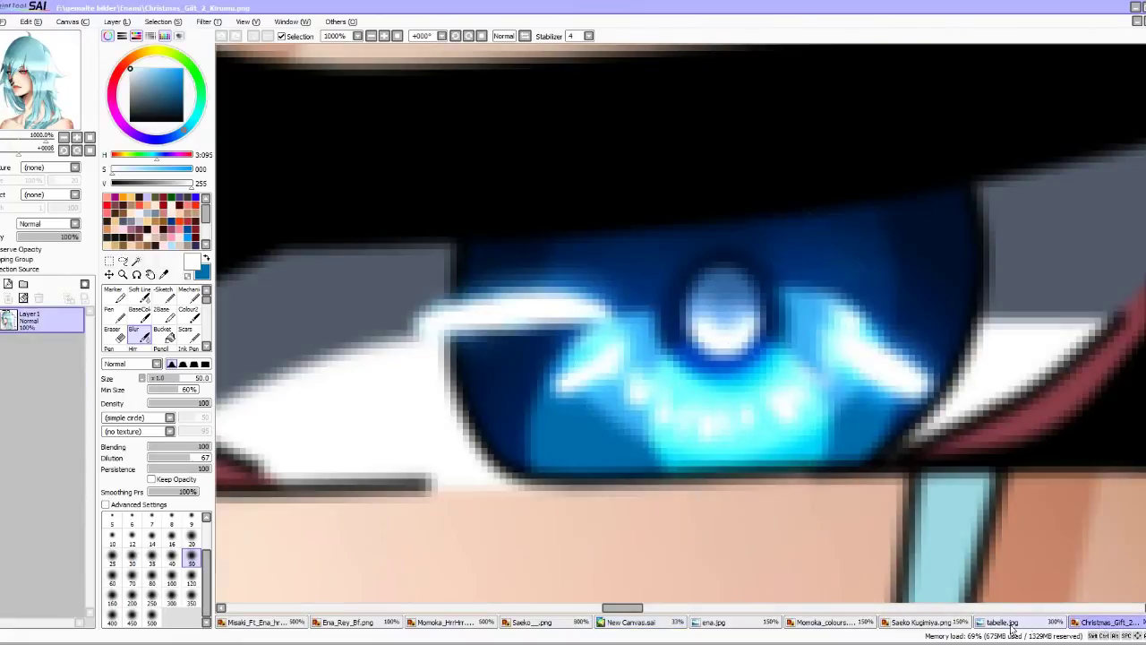
{"action": "scroll", "coordinate": [725, 300], "scroll_direction": "down", "scroll_amount": 2}
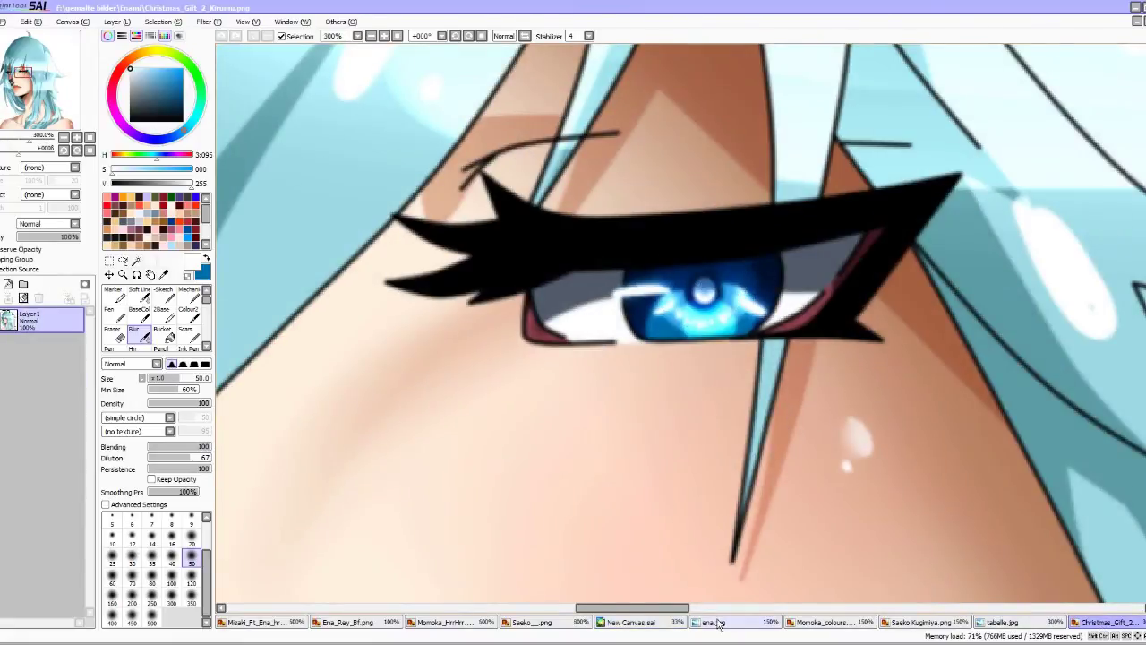
{"action": "left_click", "coordinate": [720, 624]}
{"action": "left_click", "coordinate": [648, 623]}
{"action": "left_click", "coordinate": [715, 624]}
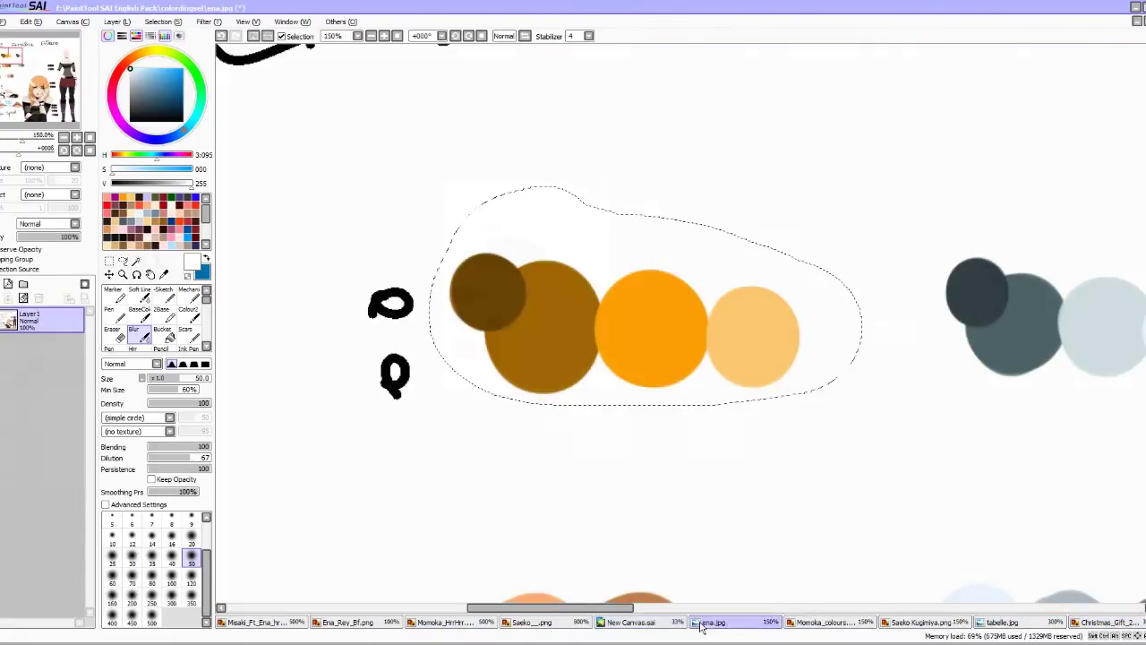
{"action": "left_click", "coordinate": [646, 623]}
Paint a white oval inside the pupil with a size 20 Pen.
{"action": "left_click", "coordinate": [115, 314]}
{"action": "scroll", "coordinate": [525, 239], "scroll_direction": "up", "scroll_amount": 5}
{"action": "scroll", "coordinate": [527, 236], "scroll_direction": "up", "scroll_amount": 4}
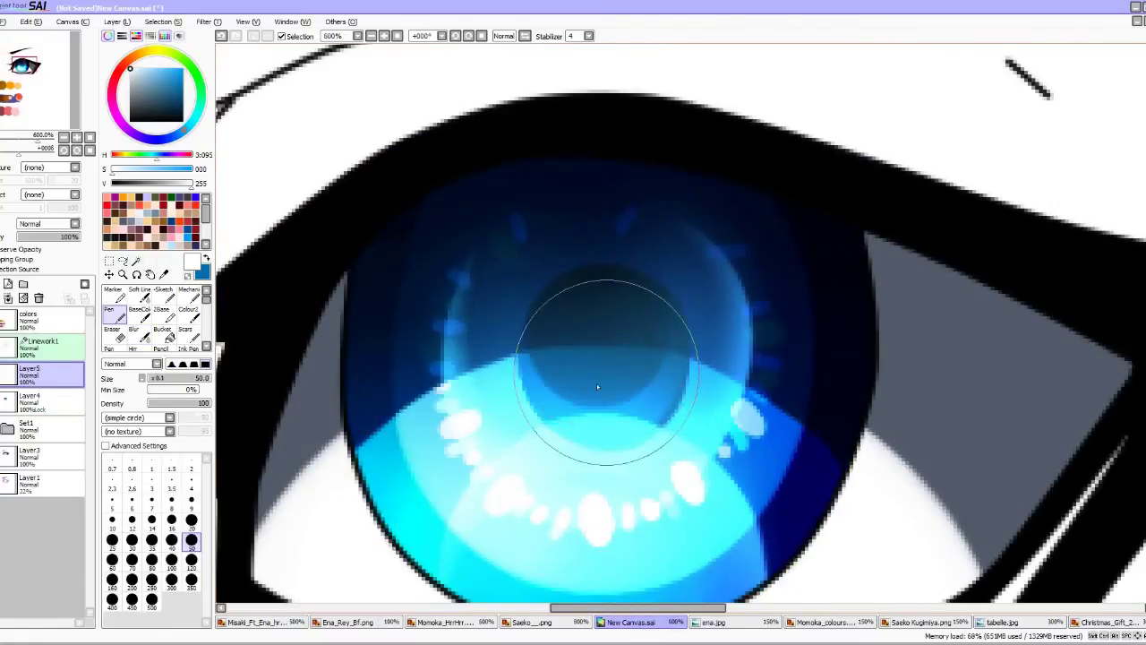
{"action": "scroll", "coordinate": [512, 327], "scroll_direction": "down", "scroll_amount": 2}
{"action": "scroll", "coordinate": [511, 327], "scroll_direction": "up", "scroll_amount": 6}
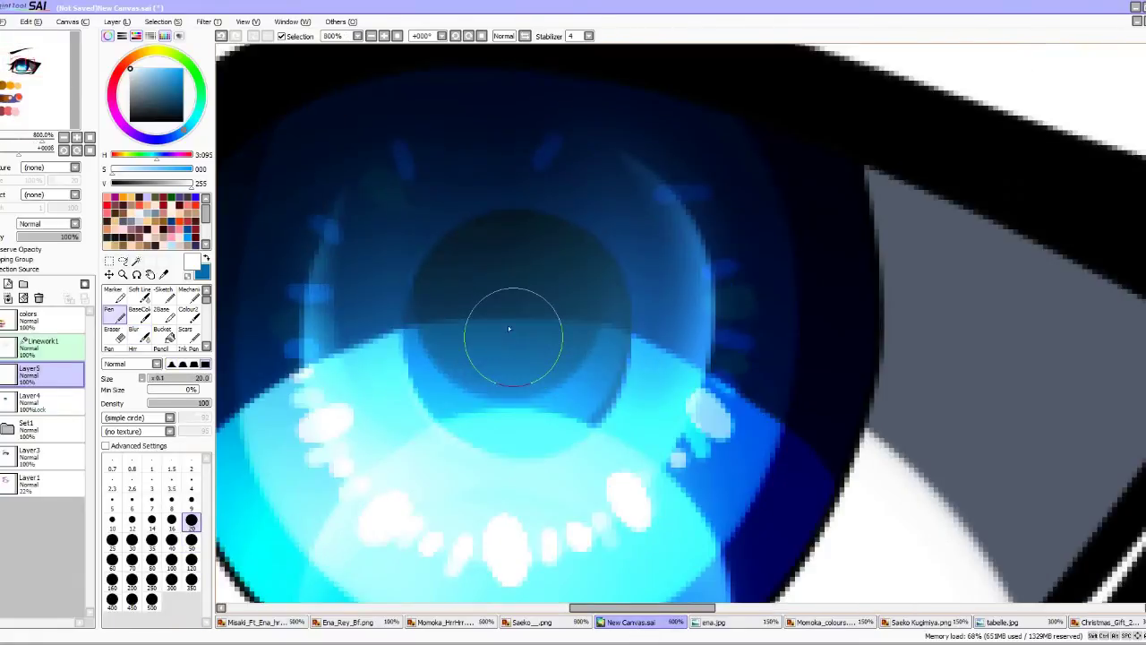
{"action": "mouse_move", "coordinate": [503, 333]}
{"action": "left_mouse_down"}
{"action": "mouse_move", "coordinate": [547, 416]}
{"action": "mouse_move", "coordinate": [565, 327]}
{"action": "mouse_move", "coordinate": [506, 317]}
{"action": "mouse_move", "coordinate": [512, 396]}
{"action": "left_mouse_up"}
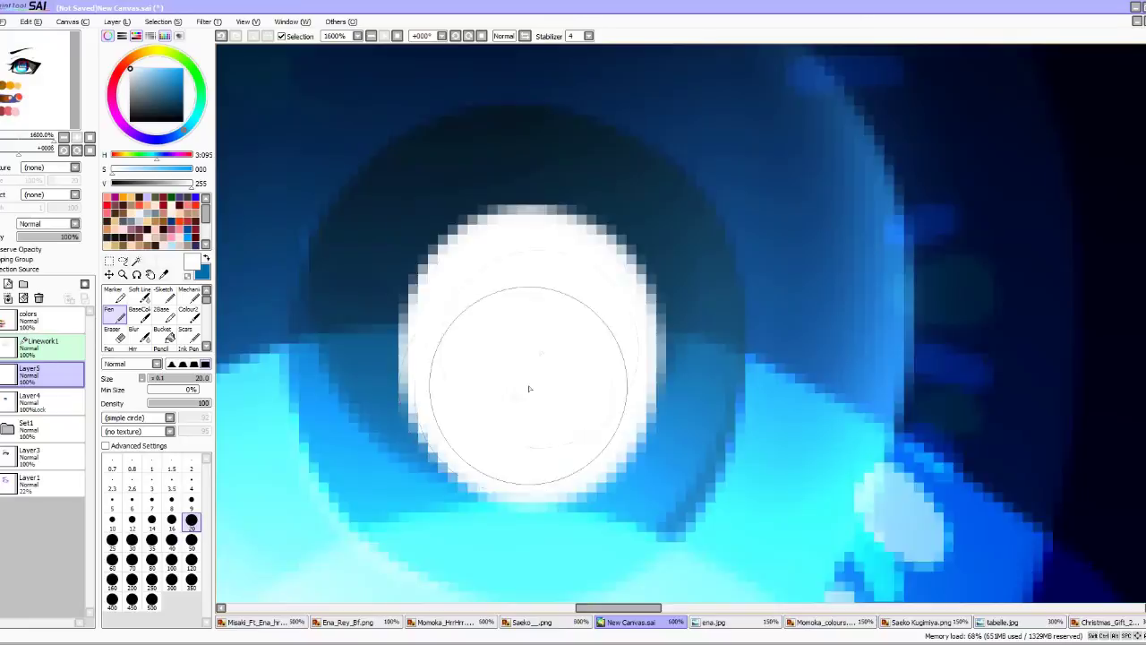
Paint pale grayish blue over the upper pupil highlight on a new layer clipped to it, and soften the lower edge with a size 20 Blur.
{"action": "scroll", "coordinate": [511, 397], "scroll_direction": "down", "scroll_amount": 7}
{"action": "left_click", "coordinate": [140, 73]}
{"action": "scroll", "coordinate": [541, 300], "scroll_direction": "up", "scroll_amount": 7}
{"action": "left_click_drag", "start_coordinate": [326, 272], "coordinate": [673, 304]}
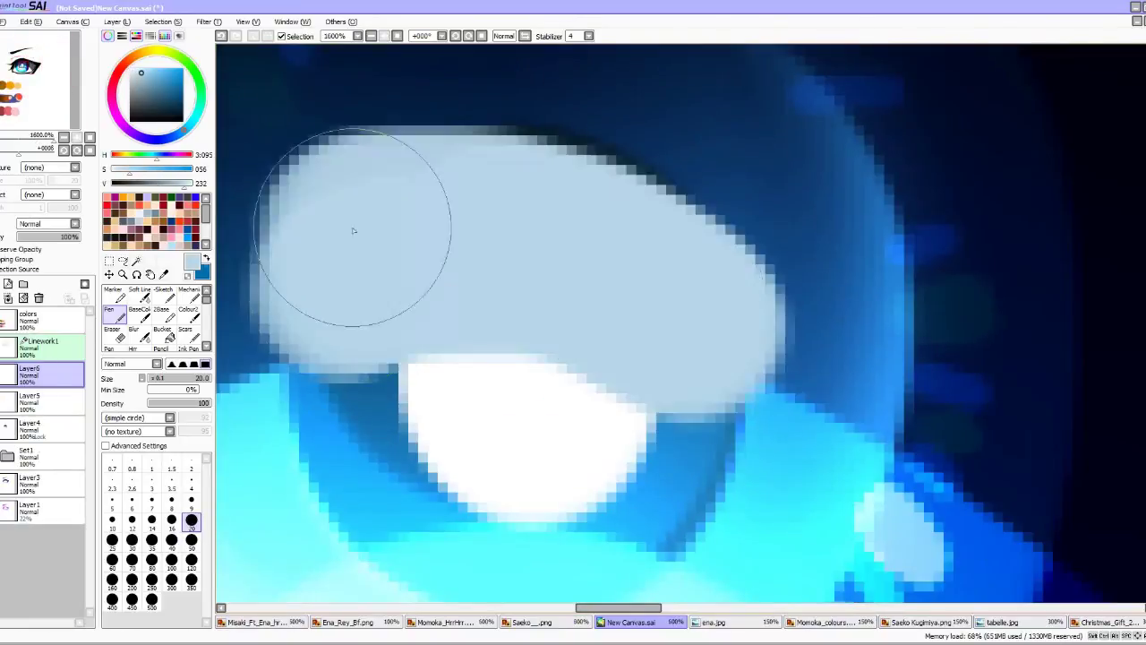
{"action": "left_click", "coordinate": [14, 260]}
{"action": "left_click", "coordinate": [134, 334]}
{"action": "left_click", "coordinate": [191, 520]}
{"action": "left_click_drag", "start_coordinate": [426, 363], "coordinate": [631, 381]}
Add a medium blue shadow over the upper-left of the pupil highlight on another new layer, set it to Multiply, and blur its edge.
{"action": "left_click", "coordinate": [9, 285]}
{"action": "left_click", "coordinate": [159, 73]}
{"action": "left_click", "coordinate": [114, 315]}
{"action": "left_click_drag", "start_coordinate": [583, 223], "coordinate": [376, 376]}
{"action": "left_click", "coordinate": [49, 224]}
{"action": "left_click", "coordinate": [136, 334]}
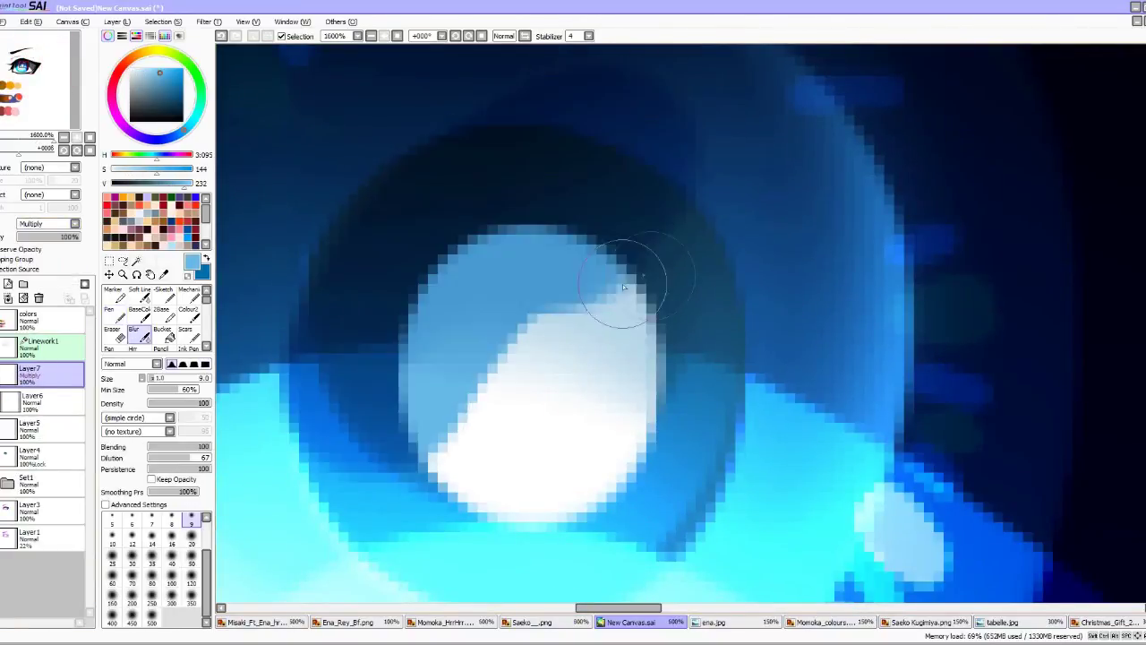
{"action": "scroll", "coordinate": [529, 350], "scroll_direction": "down", "scroll_amount": 10}
{"action": "scroll", "coordinate": [526, 350], "scroll_direction": "up", "scroll_amount": 5}
{"action": "scroll", "coordinate": [536, 331], "scroll_direction": "up", "scroll_amount": 4}
{"action": "left_click", "coordinate": [45, 429]}
{"action": "scroll", "coordinate": [534, 210], "scroll_direction": "down", "scroll_amount": 12}
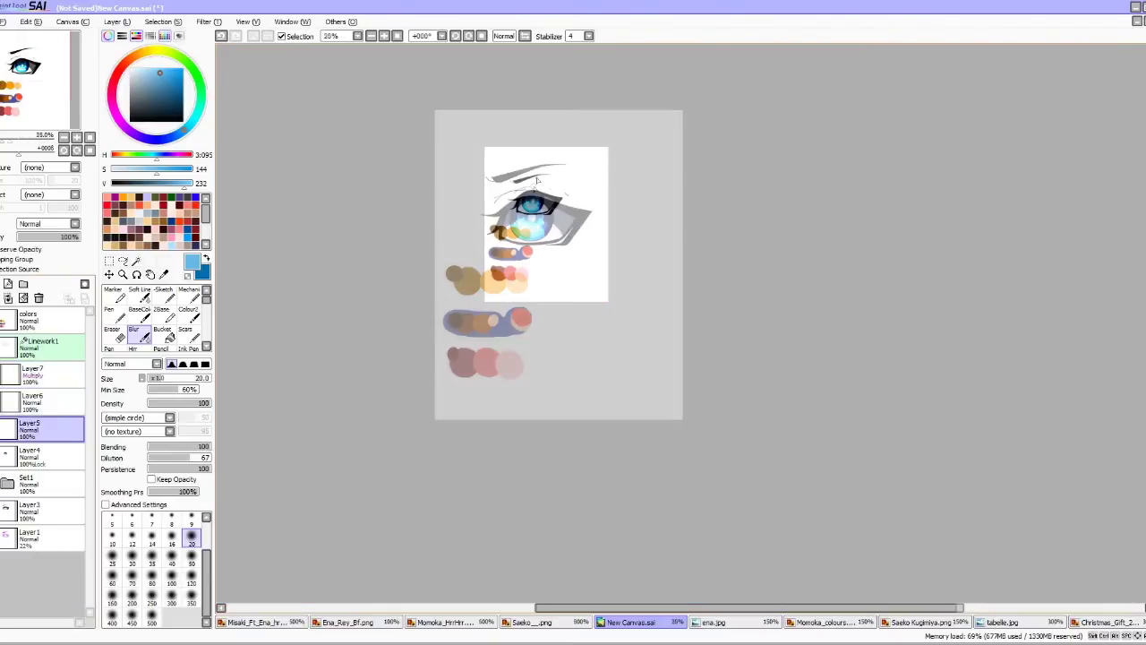
Check the eye highlights in the Christmas_Gift_2 portrait and the blue tones in the tabelle.jpg palette, then return to New Canvas.sai.
{"action": "scroll", "coordinate": [533, 171], "scroll_direction": "up", "scroll_amount": 1}
{"action": "left_click", "coordinate": [1015, 627]}
{"action": "left_click", "coordinate": [1108, 623]}
{"action": "scroll", "coordinate": [689, 238], "scroll_direction": "up", "scroll_amount": 4}
{"action": "scroll", "coordinate": [723, 276], "scroll_direction": "down", "scroll_amount": 4}
{"action": "scroll", "coordinate": [723, 271], "scroll_direction": "down", "scroll_amount": 4}
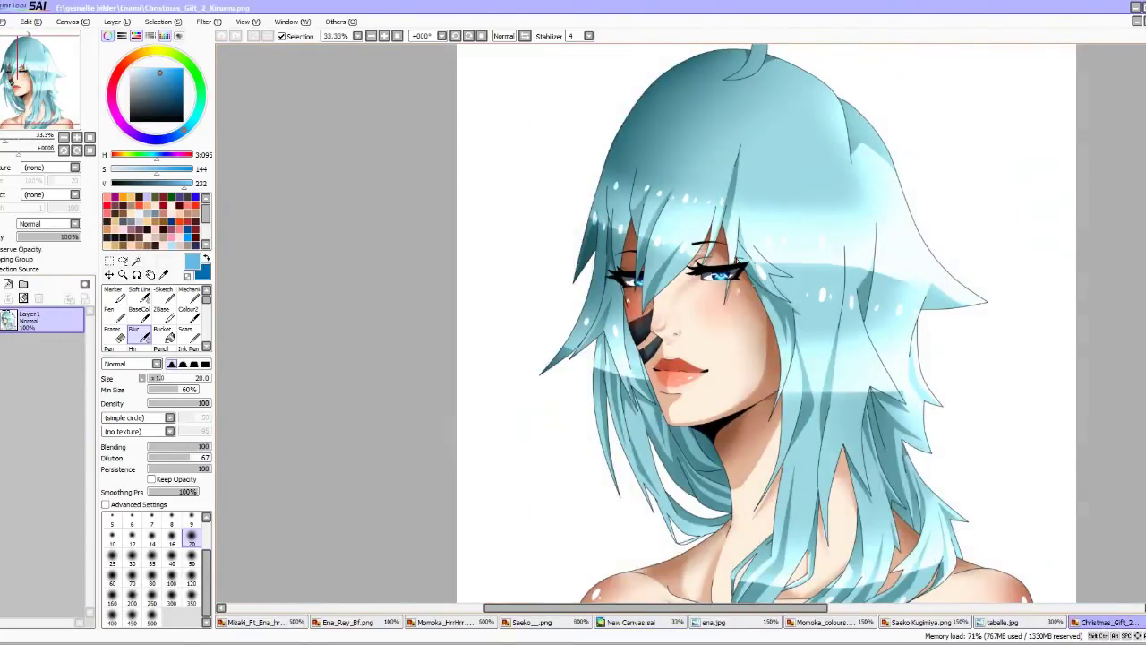
{"action": "left_click", "coordinate": [829, 622]}
{"action": "left_click", "coordinate": [1003, 624]}
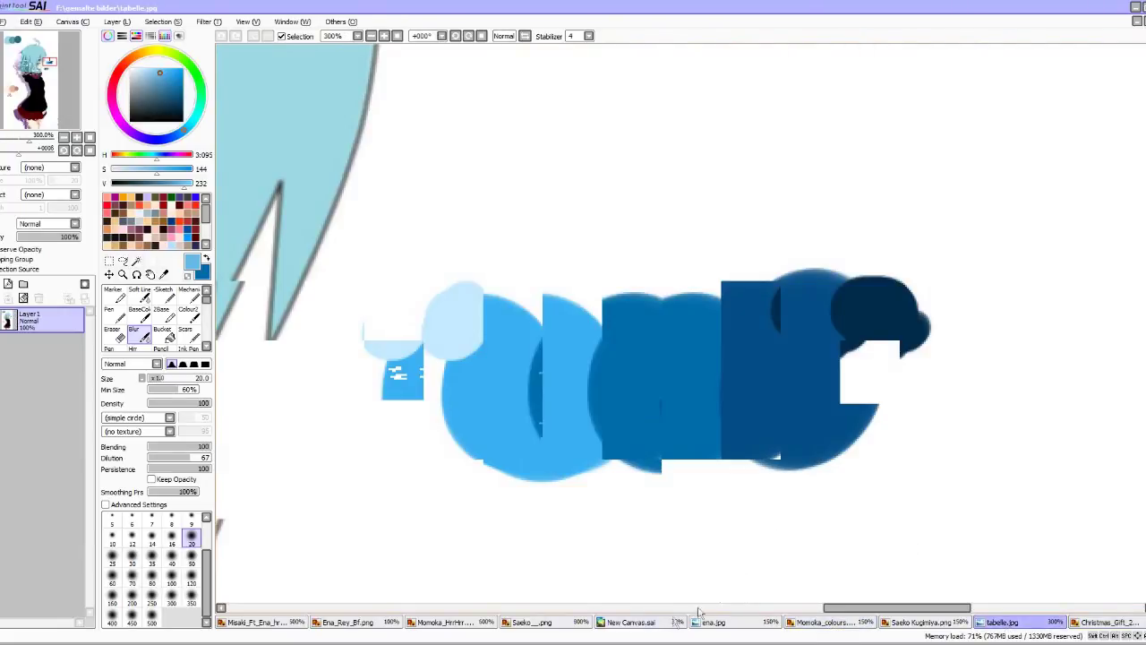
{"action": "left_click", "coordinate": [631, 621]}
{"action": "scroll", "coordinate": [516, 186], "scroll_direction": "up", "scroll_amount": 4}
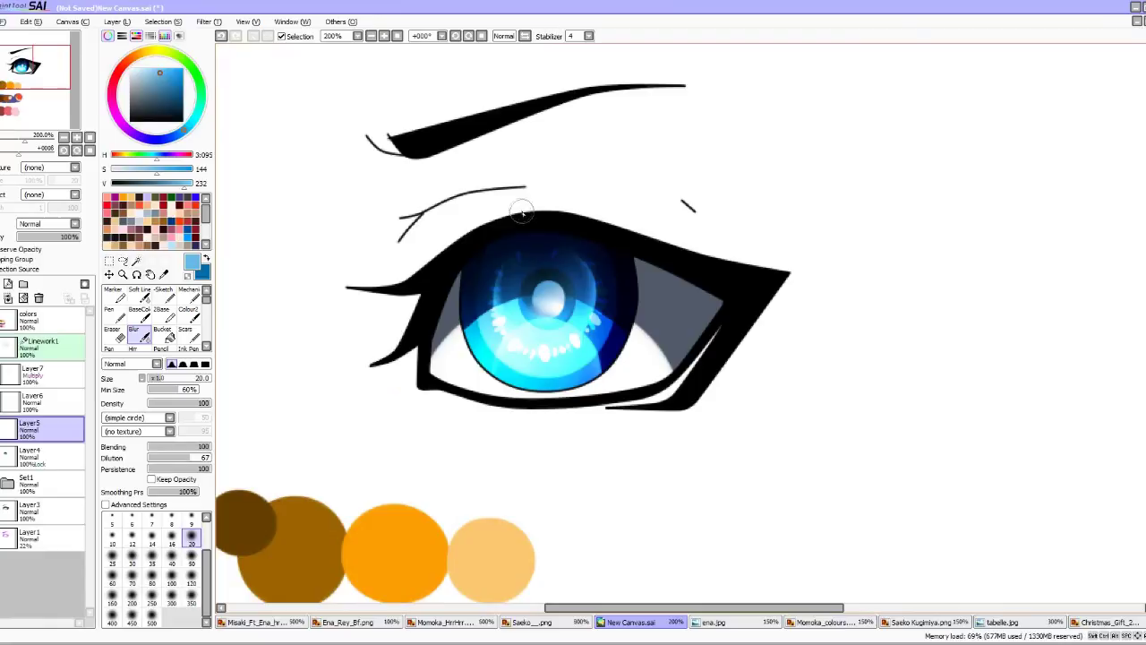
Merge the three pupil highlight layers down into the blue iris layer and rename it Kirumukekslein.
{"action": "left_click", "coordinate": [56, 402]}
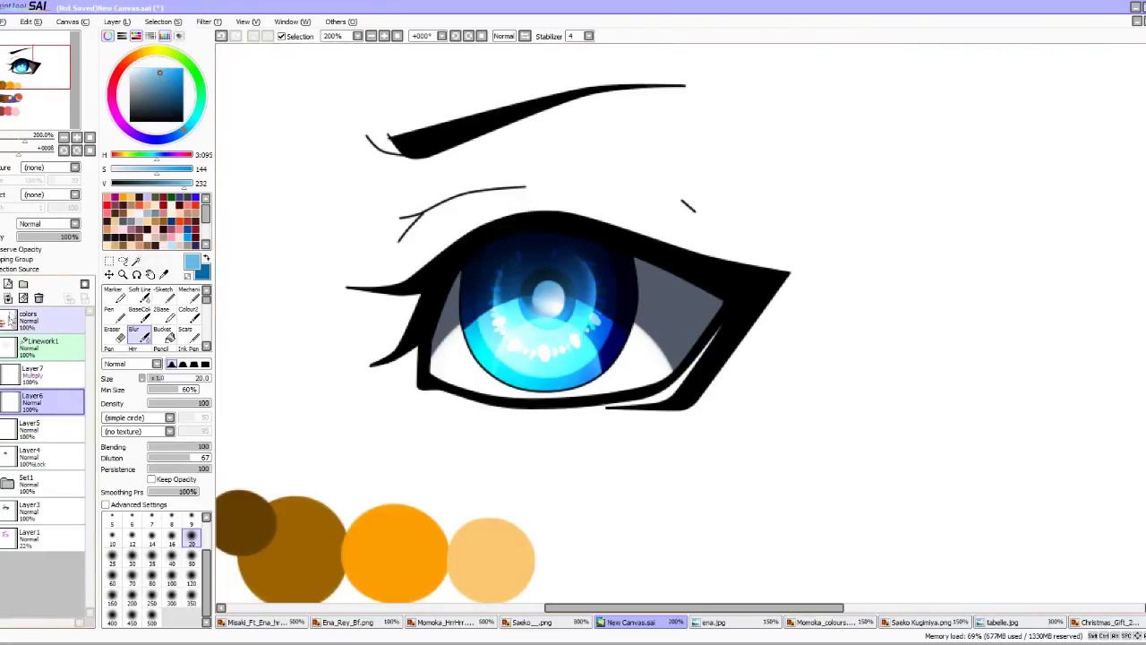
{"action": "left_click", "coordinate": [8, 298]}
{"action": "left_click", "coordinate": [24, 367]}
{"action": "left_click", "coordinate": [8, 300]}
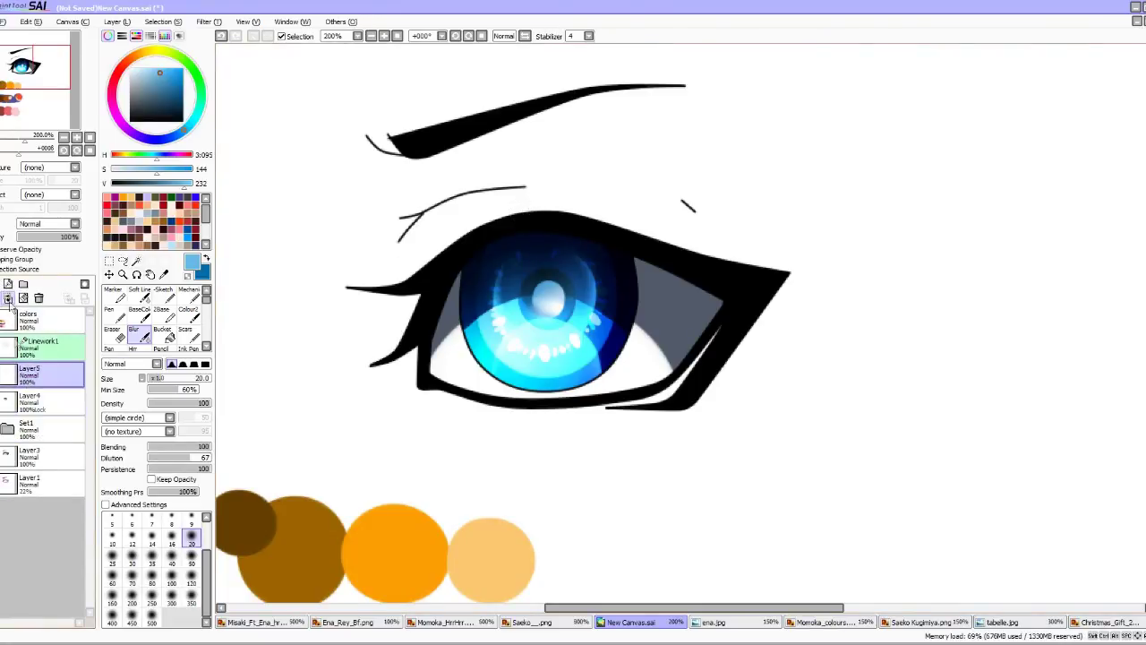
{"action": "left_click", "coordinate": [8, 300]}
{"action": "double_click", "coordinate": [34, 385]}
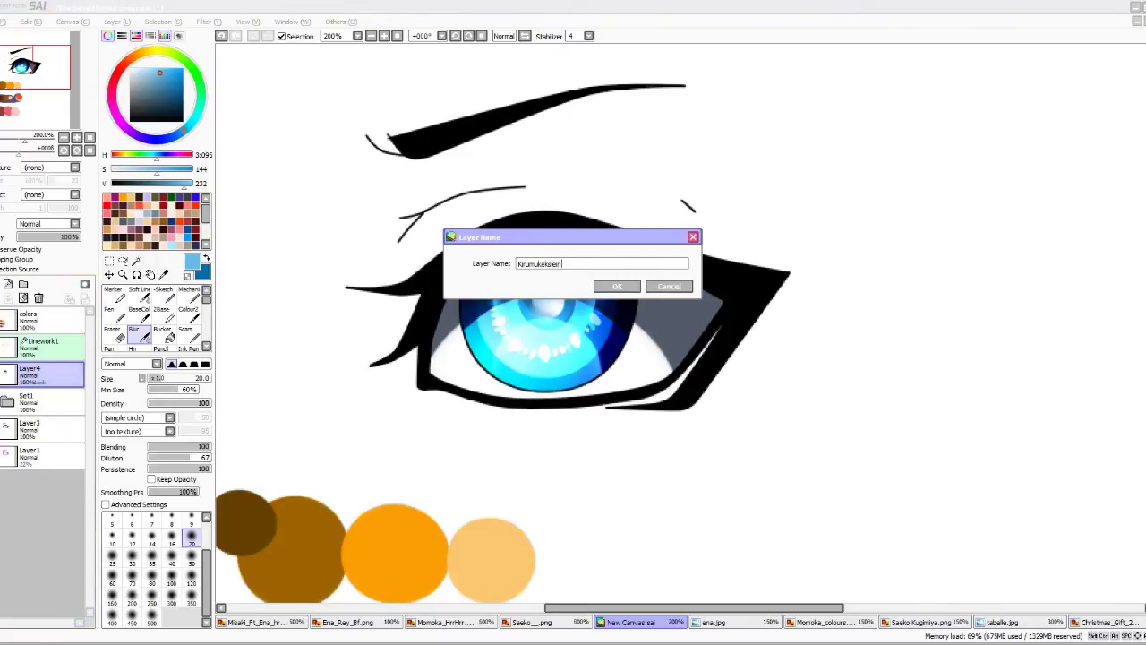
{"action": "key", "text": "Return"}
Delete the colors layer that holds the palette swatches.
{"action": "scroll", "coordinate": [716, 407], "scroll_direction": "down", "scroll_amount": 3}
{"action": "scroll", "coordinate": [577, 327], "scroll_direction": "down", "scroll_amount": 1}
{"action": "scroll", "coordinate": [591, 385], "scroll_direction": "up", "scroll_amount": 3}
{"action": "scroll", "coordinate": [591, 385], "scroll_direction": "up", "scroll_amount": 1}
{"action": "left_click", "coordinate": [43, 316]}
{"action": "left_click", "coordinate": [40, 299]}
{"action": "left_click", "coordinate": [39, 299]}
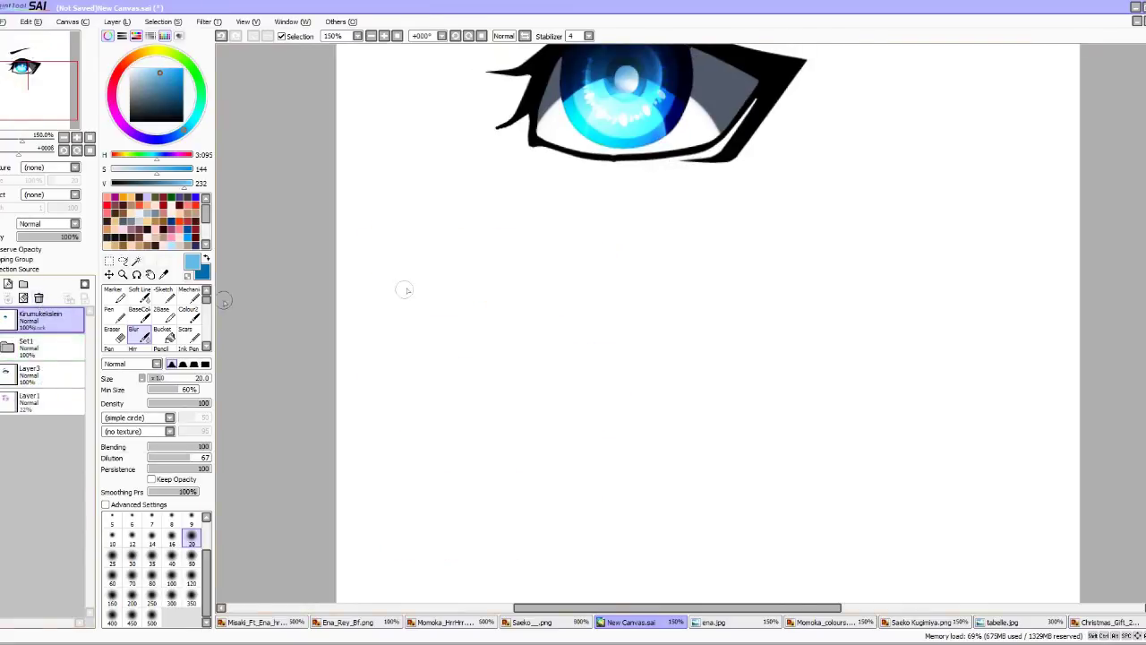
{"action": "scroll", "coordinate": [479, 239], "scroll_direction": "down", "scroll_amount": 3}
{"action": "scroll", "coordinate": [515, 170], "scroll_direction": "up", "scroll_amount": 3}
{"action": "left_click", "coordinate": [225, 35]}
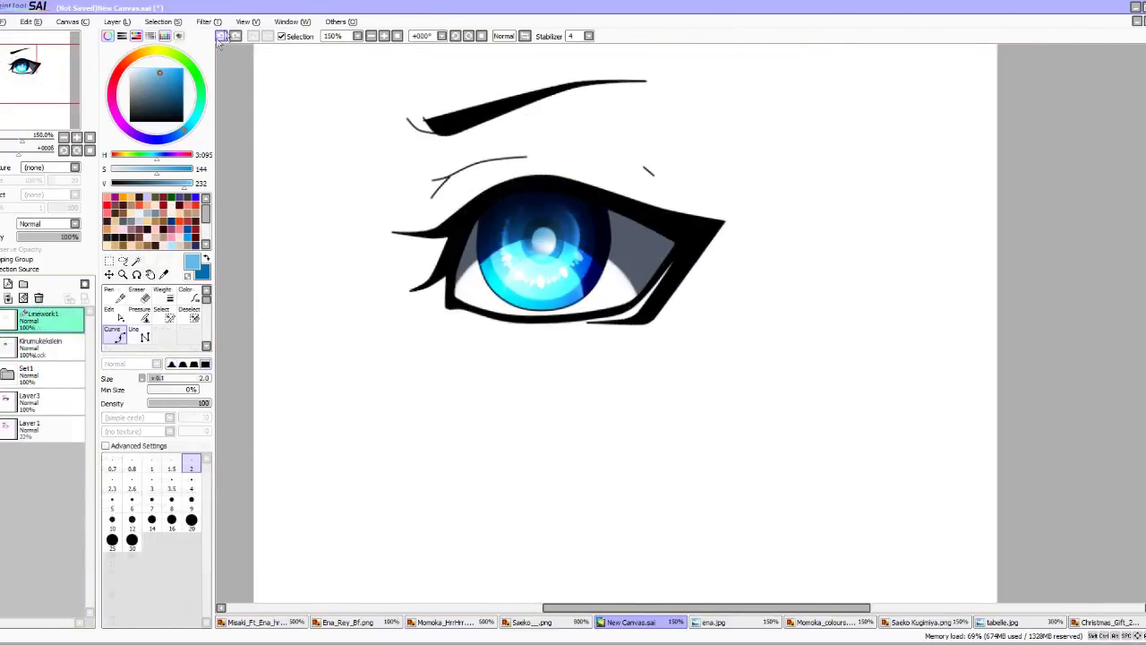
Hide the Kirumukekslein layer and toggle the iris versions in the Set1 folder one after another, ending with the red iris shown.
{"action": "scroll", "coordinate": [536, 200], "scroll_direction": "up", "scroll_amount": 2}
{"action": "left_click", "coordinate": [2, 347]}
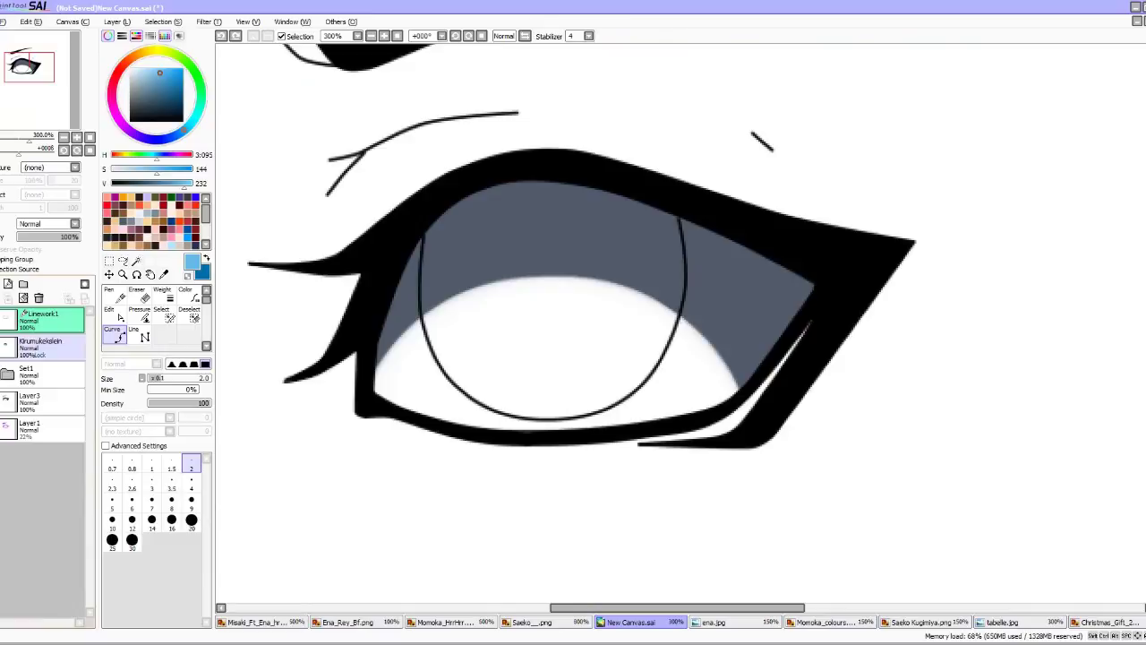
{"action": "left_click", "coordinate": [7, 375]}
{"action": "left_click", "coordinate": [3, 402]}
{"action": "left_click", "coordinate": [3, 429]}
{"action": "left_click", "coordinate": [45, 457]}
{"action": "left_click", "coordinate": [45, 402]}
{"action": "left_click", "coordinate": [2, 398]}
{"action": "left_click", "coordinate": [45, 429]}
{"action": "left_click", "coordinate": [2, 425]}
{"action": "left_click", "coordinate": [2, 425]}
{"action": "left_click", "coordinate": [3, 402]}
{"action": "left_click", "coordinate": [7, 375]}
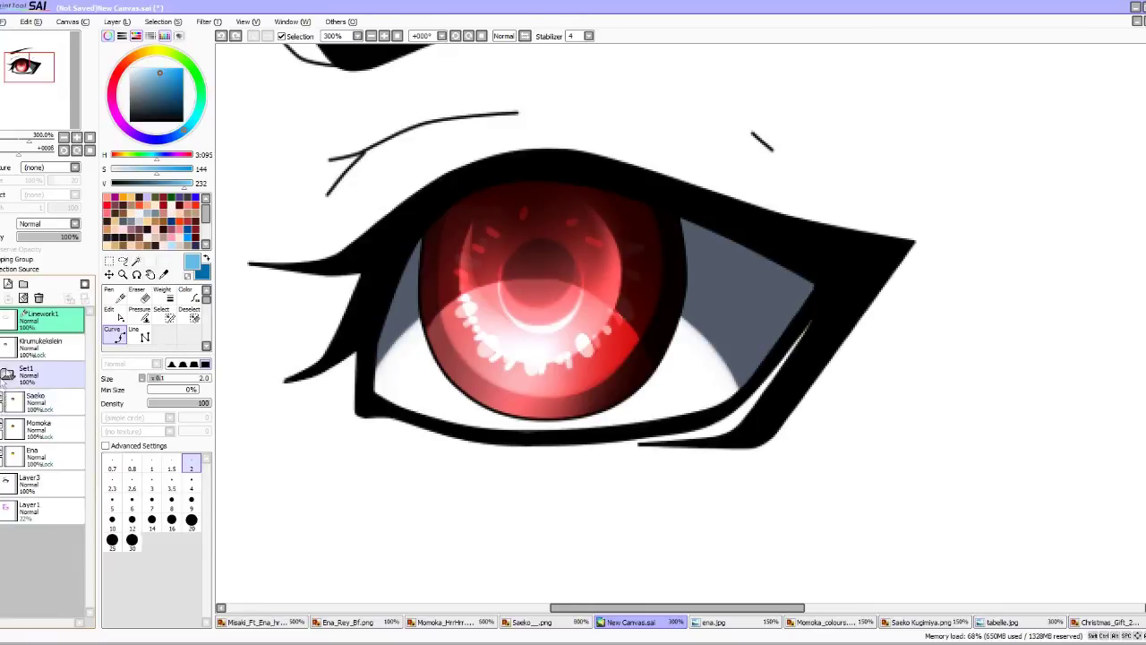
{"action": "left_click", "coordinate": [3, 347]}
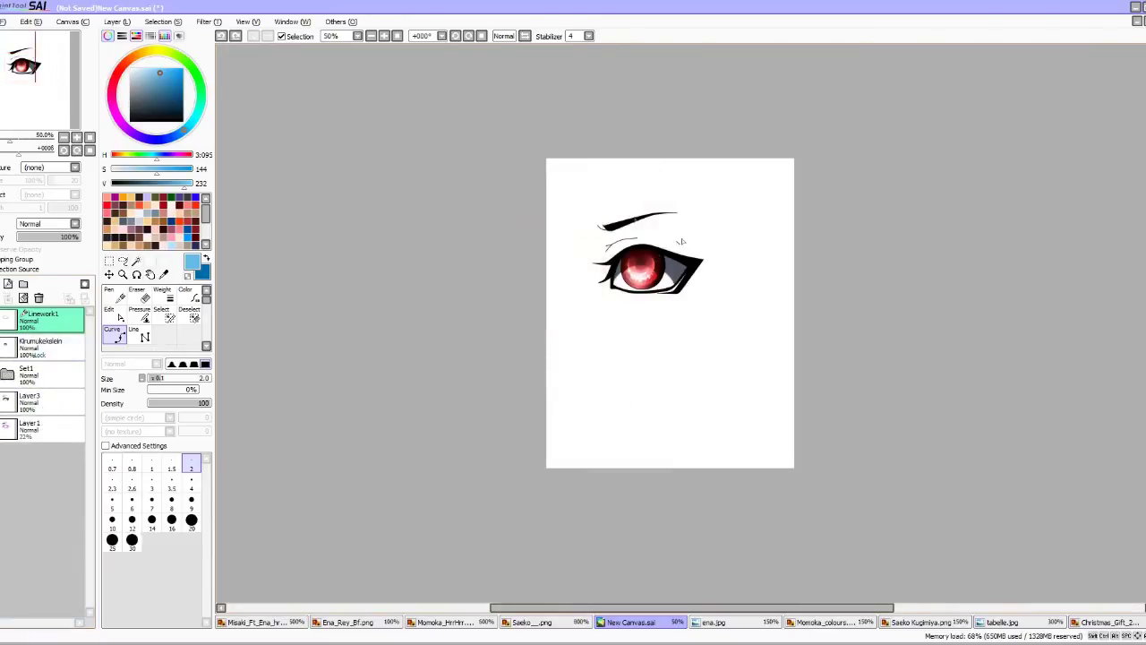
{"action": "key", "text": "Home"}
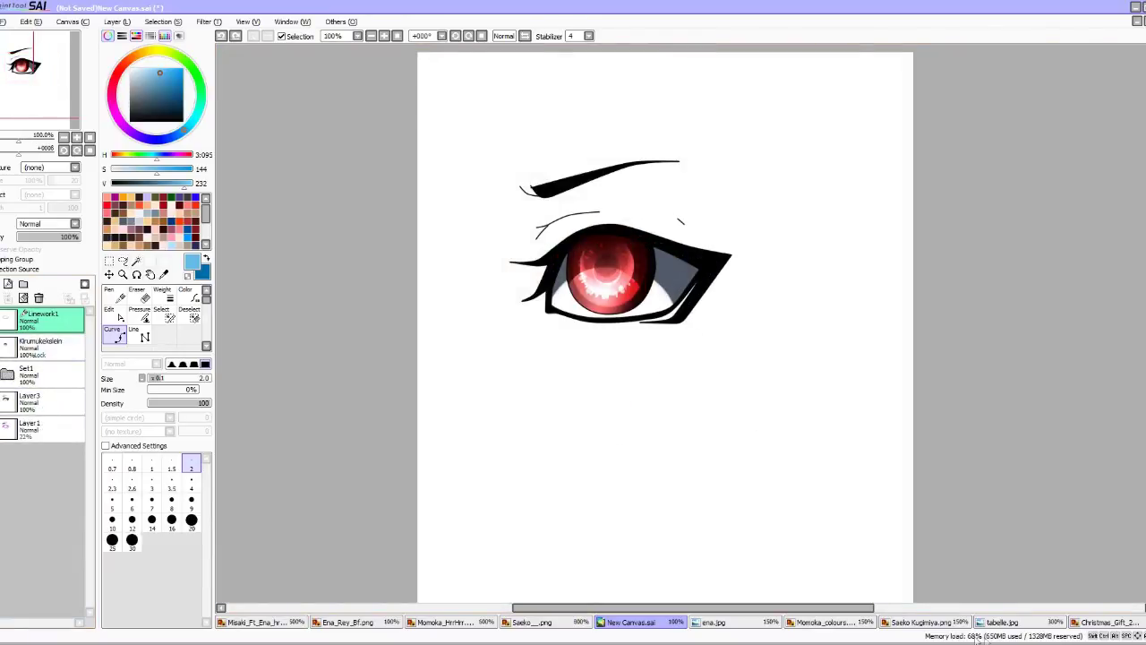